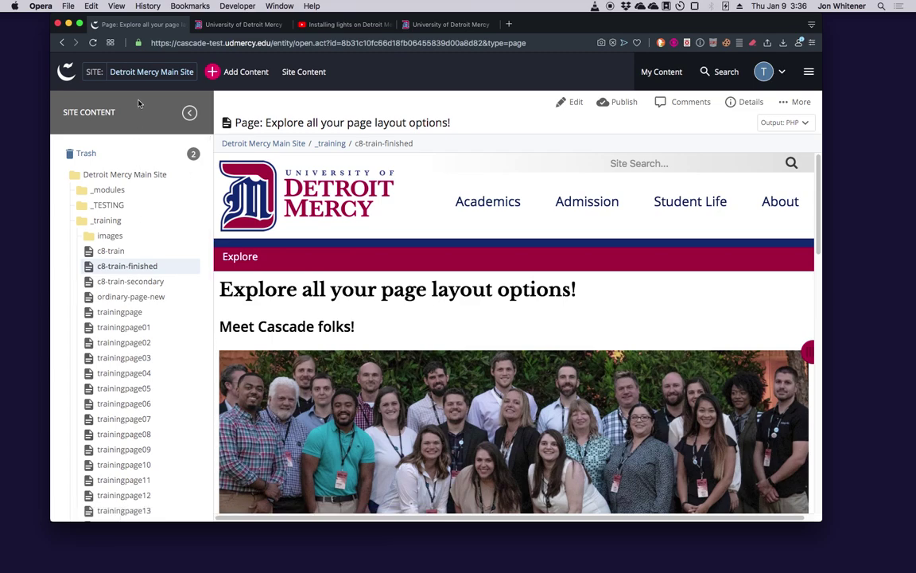
Step: Collapse the site content tree beside the c8-train-finished page
left_click(190, 113)
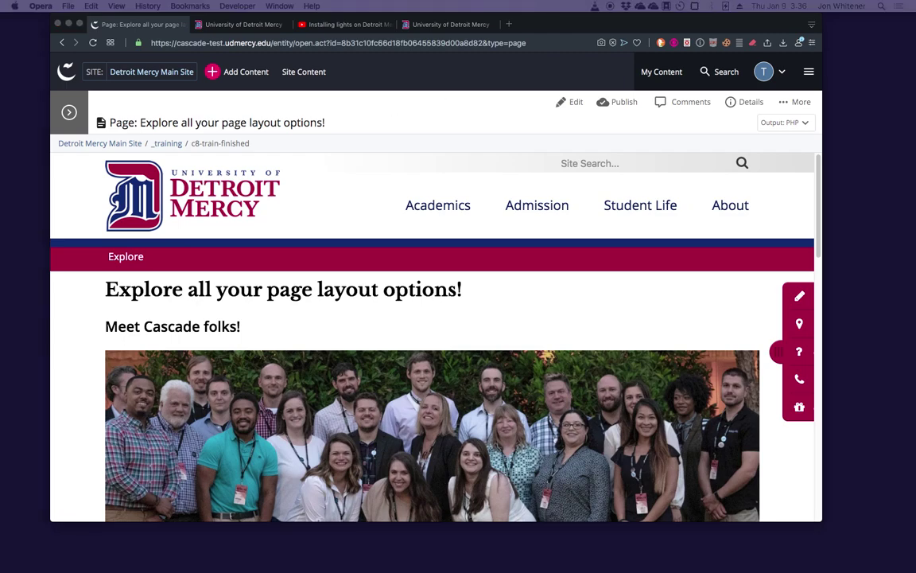
left_click(411, 121)
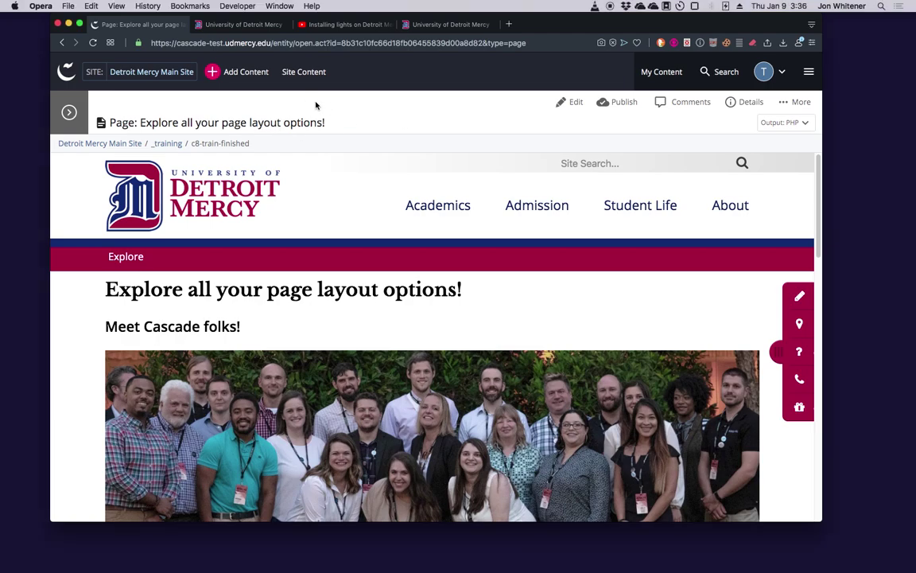
Step: Review the full rendered page in the other browser tab, from the heading through the accordion, columns and call-to-action sections
left_click(245, 26)
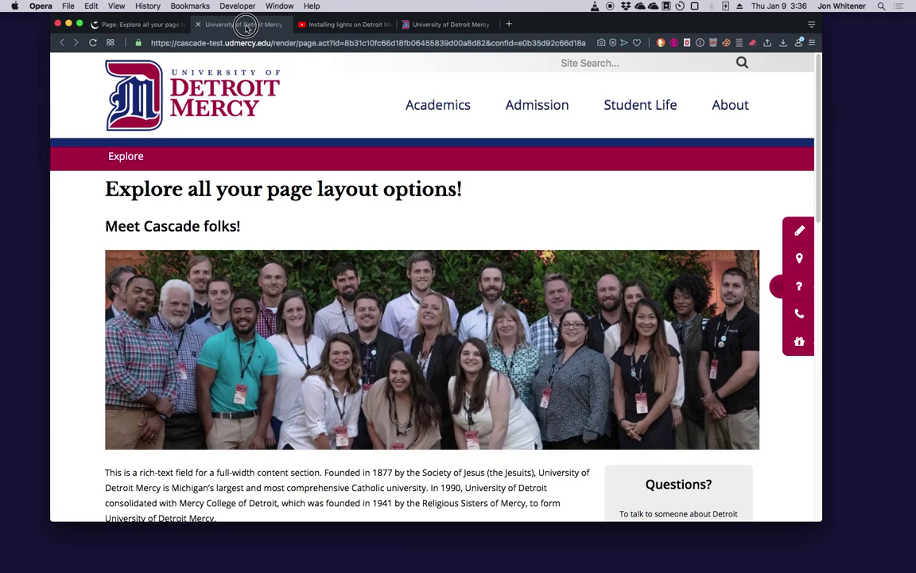
scroll(639, 219, "down", 1)
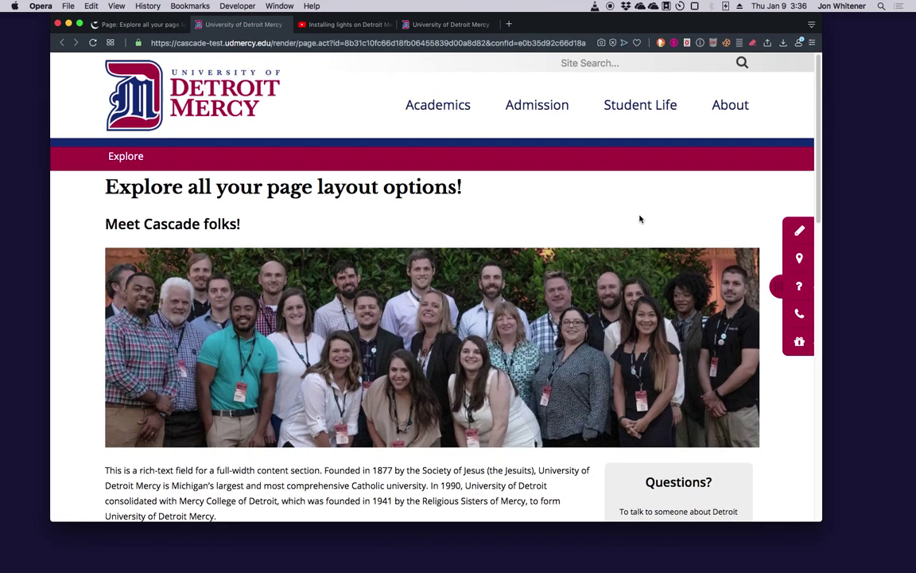
scroll(639, 219, "up", 1)
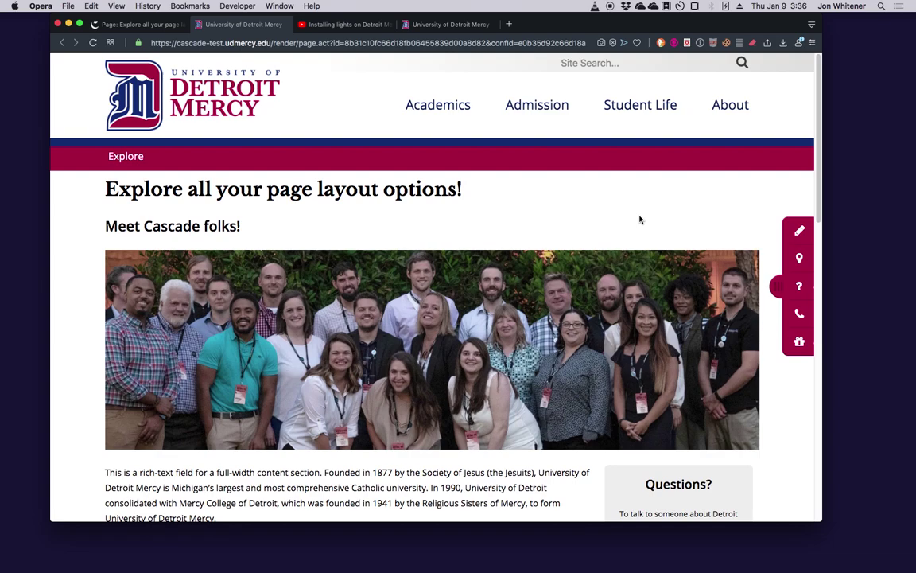
scroll(640, 219, "down", 3)
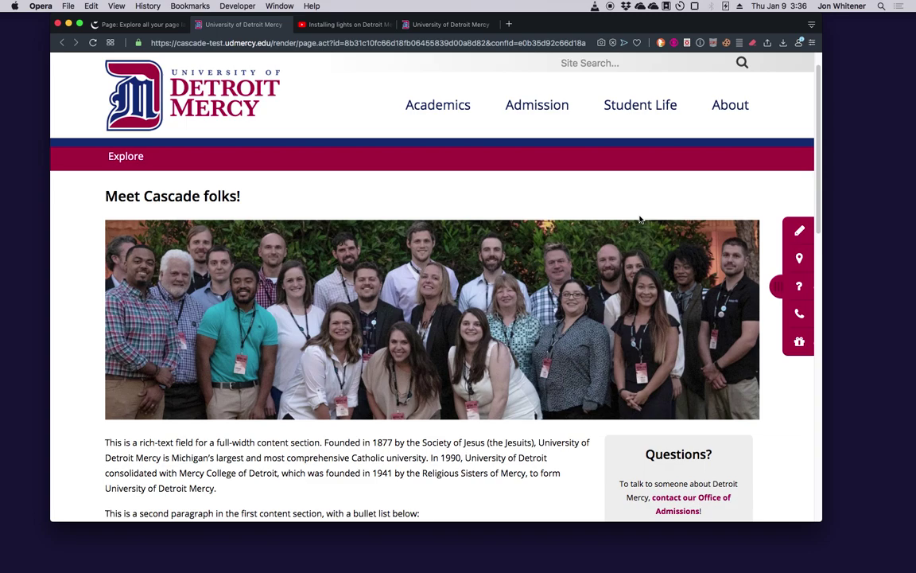
scroll(640, 219, "down", 5)
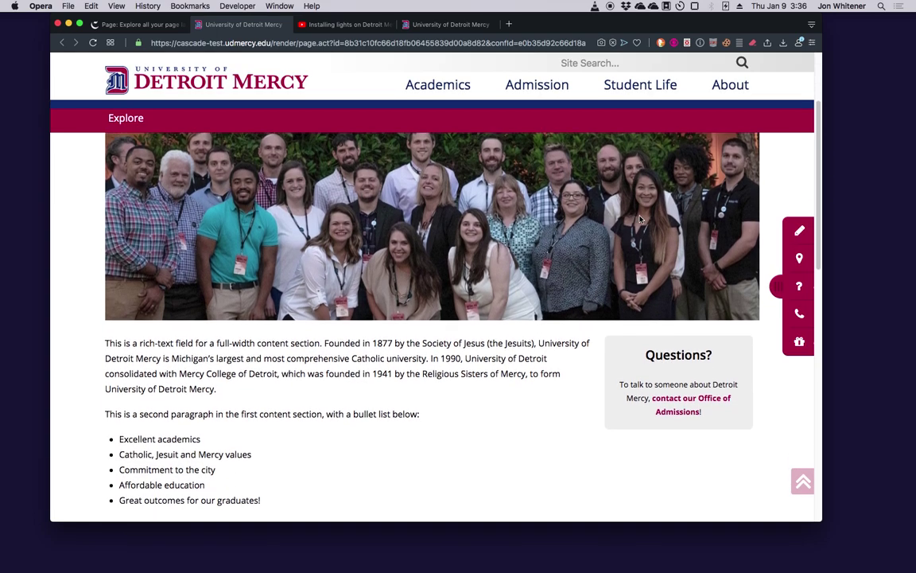
scroll(640, 219, "down", 3)
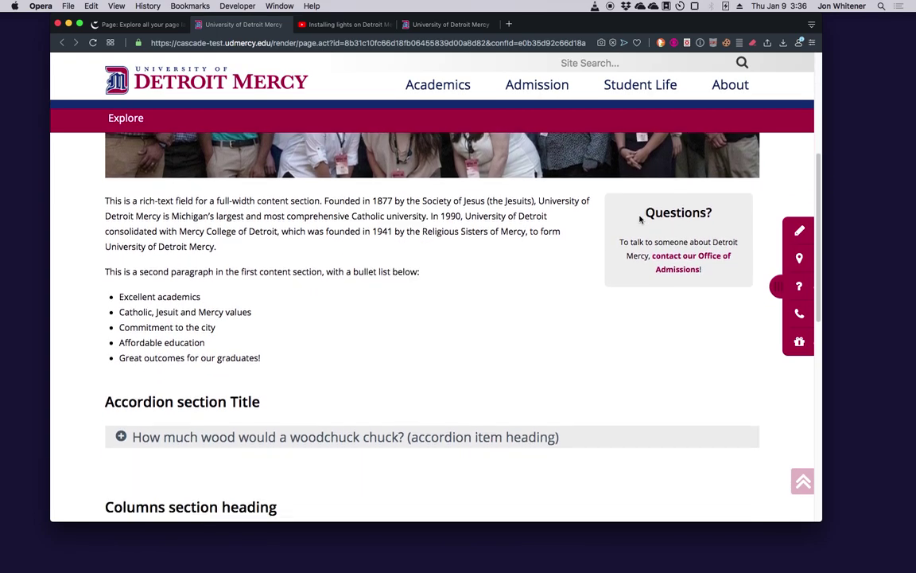
scroll(640, 219, "down", 6)
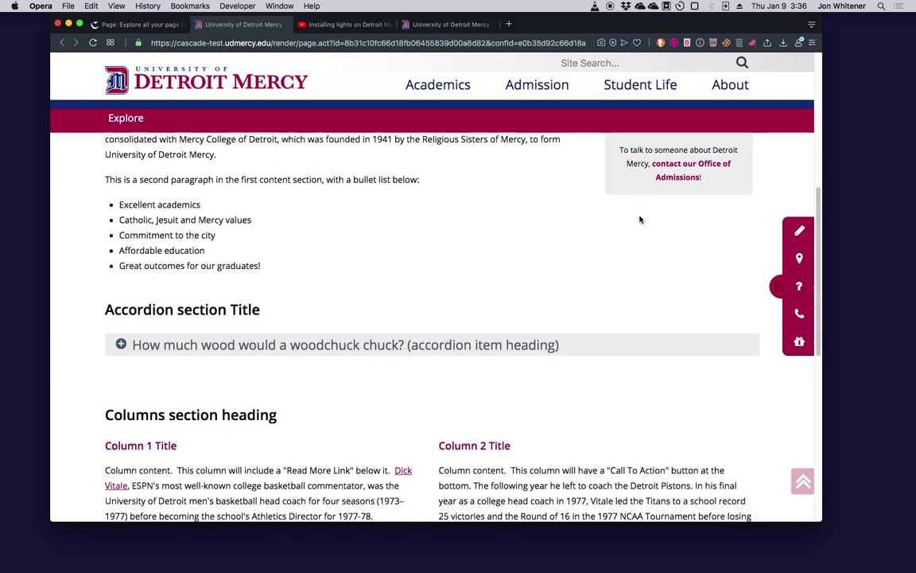
scroll(640, 219, "down", 3)
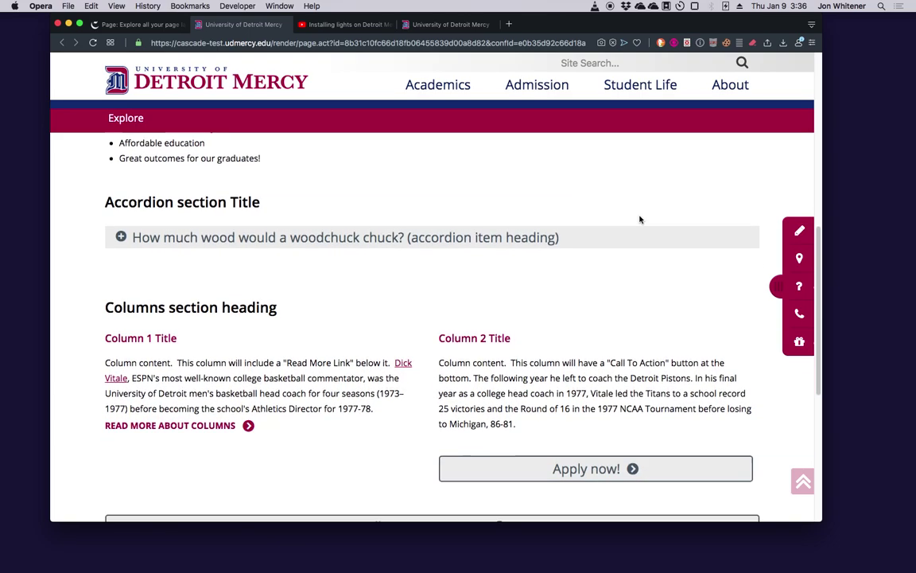
scroll(639, 219, "down", 3)
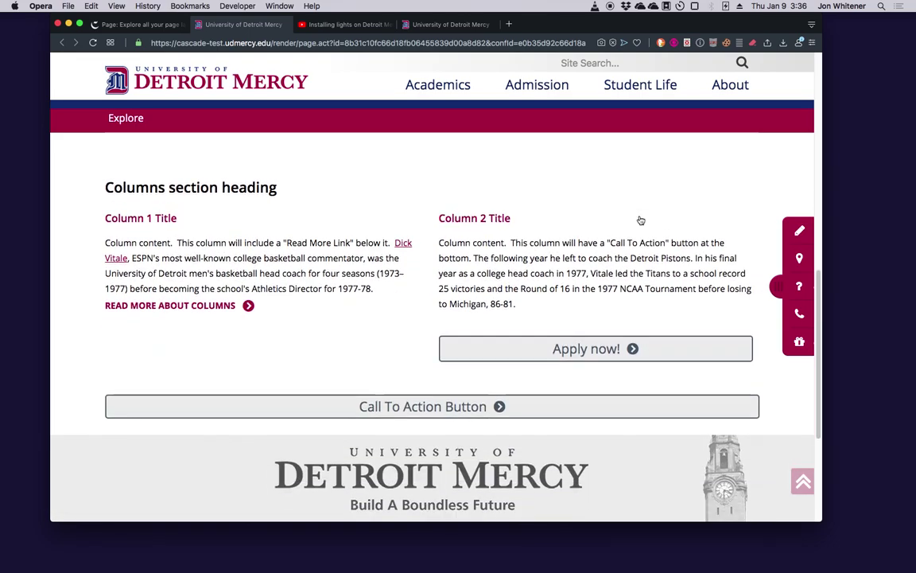
scroll(640, 218, "down", 3)
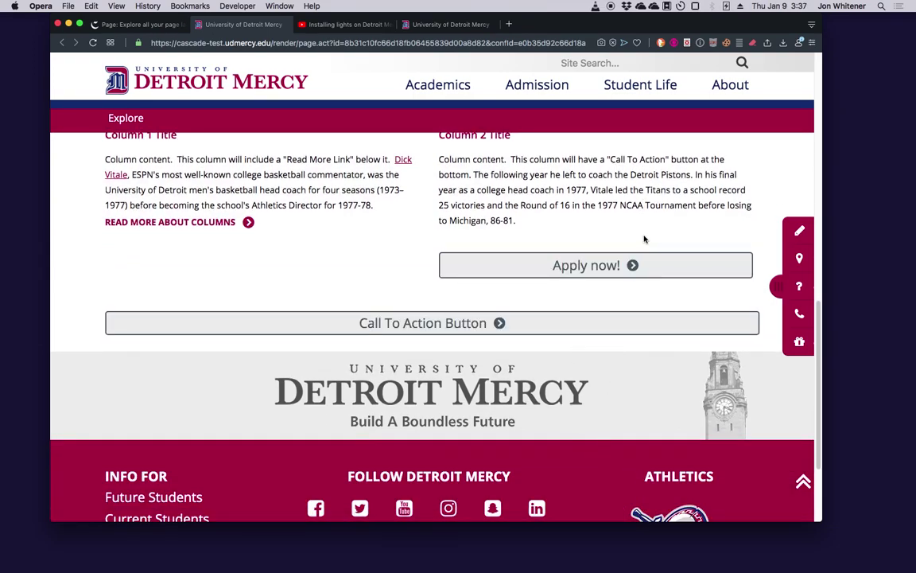
scroll(644, 238, "up", 15)
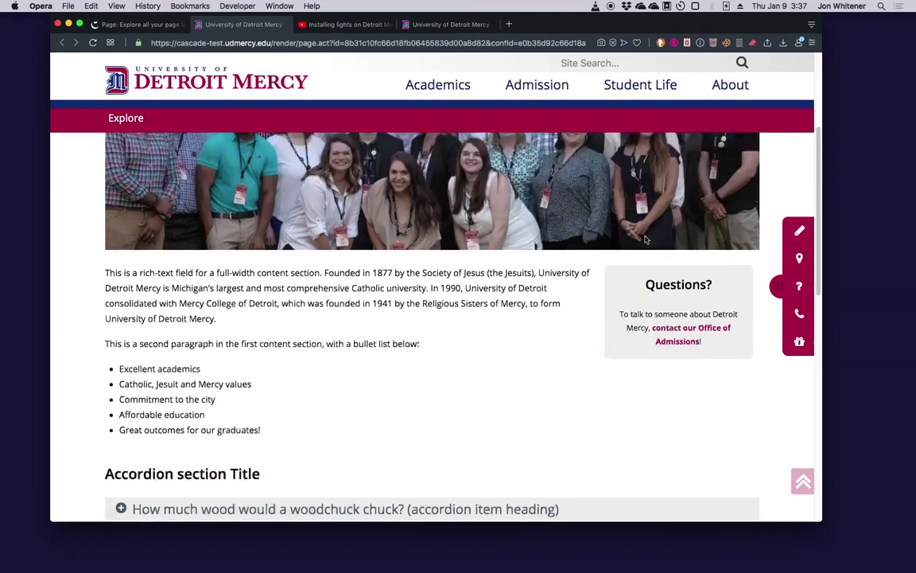
scroll(644, 239, "up", 5)
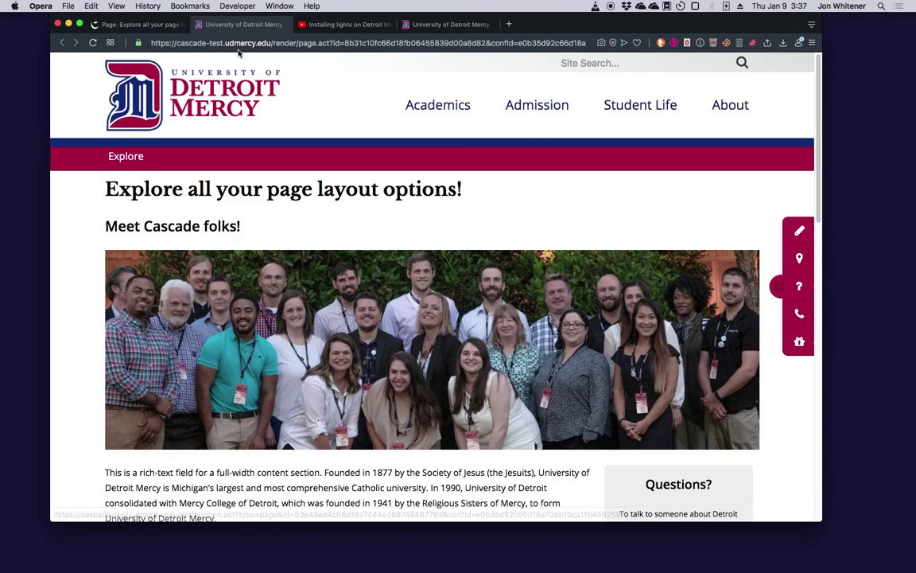
Step: Return to the page in the CMS and open it for editing, keeping the site content tree collapsed
left_click(150, 30)
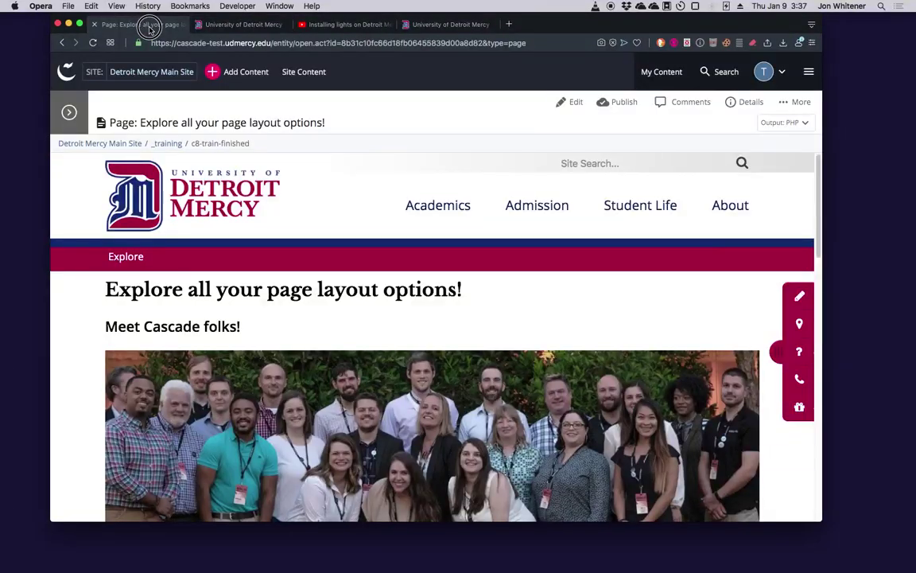
left_click(70, 113)
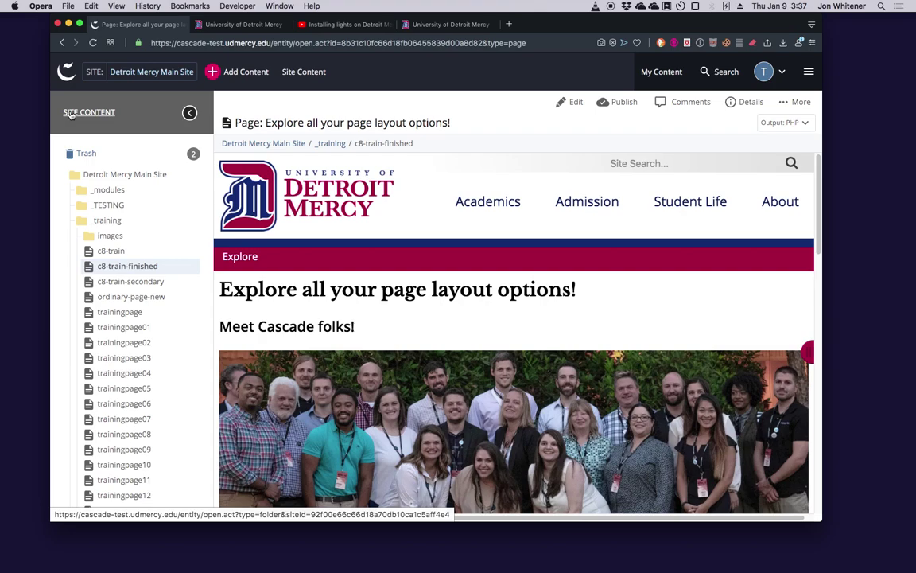
left_click(190, 112)
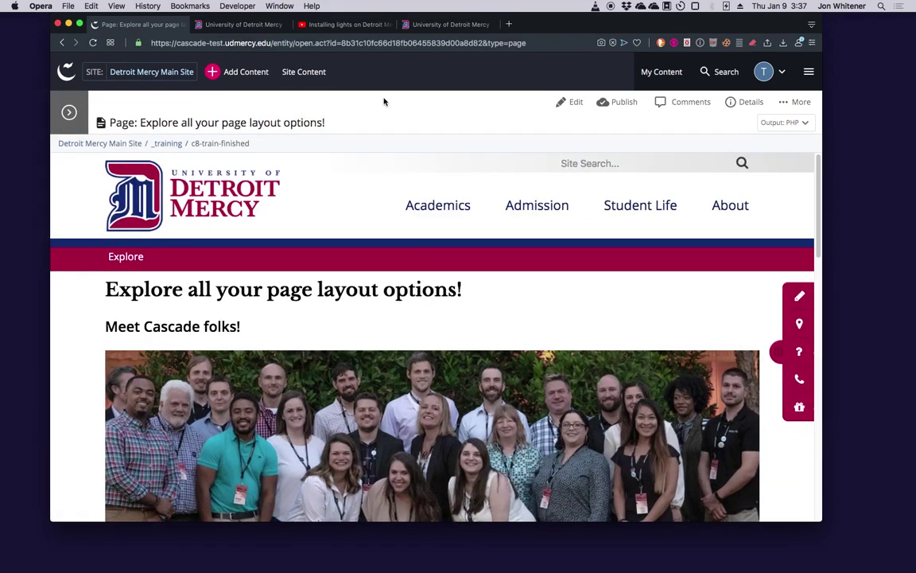
left_click(576, 103)
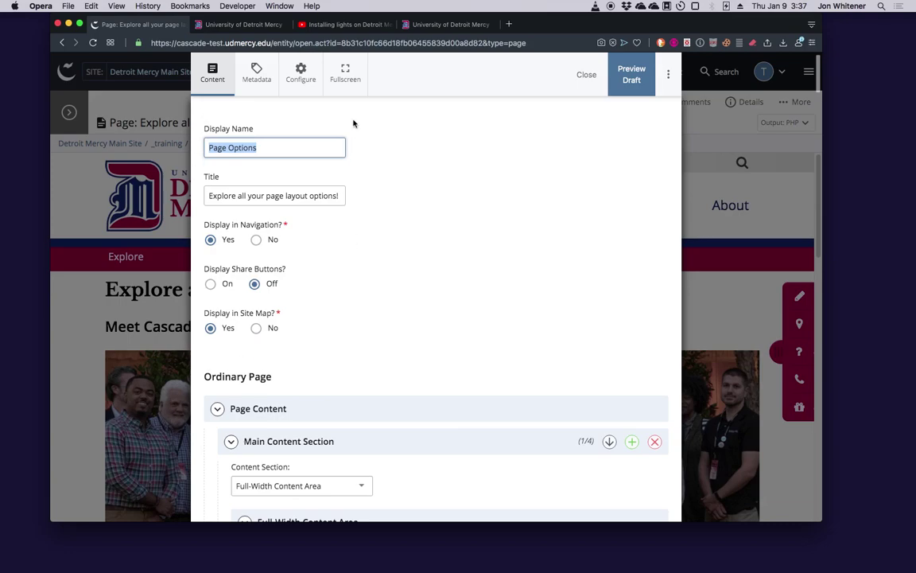
left_click(302, 123)
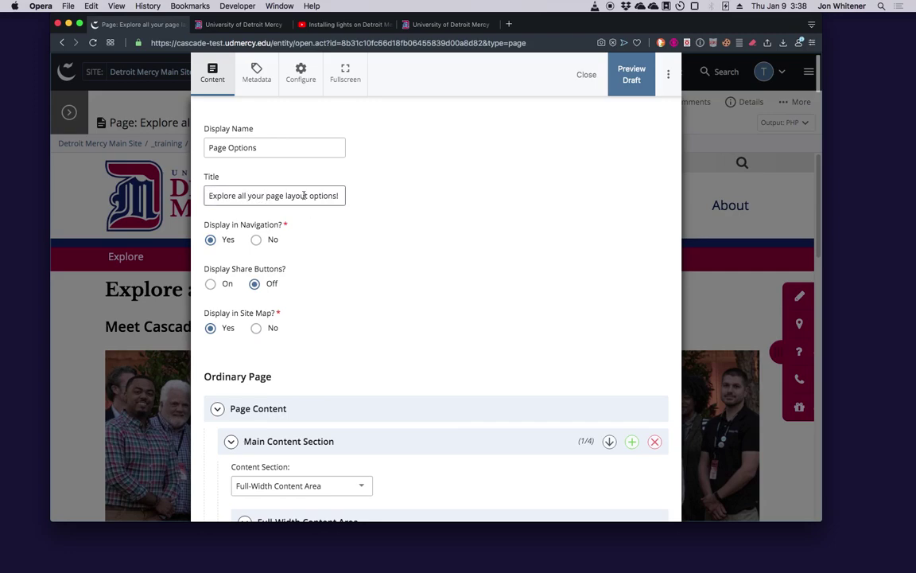
Step: Check where the Title text appears as the heading on the rendered page, and return to the edit form
left_click(266, 25)
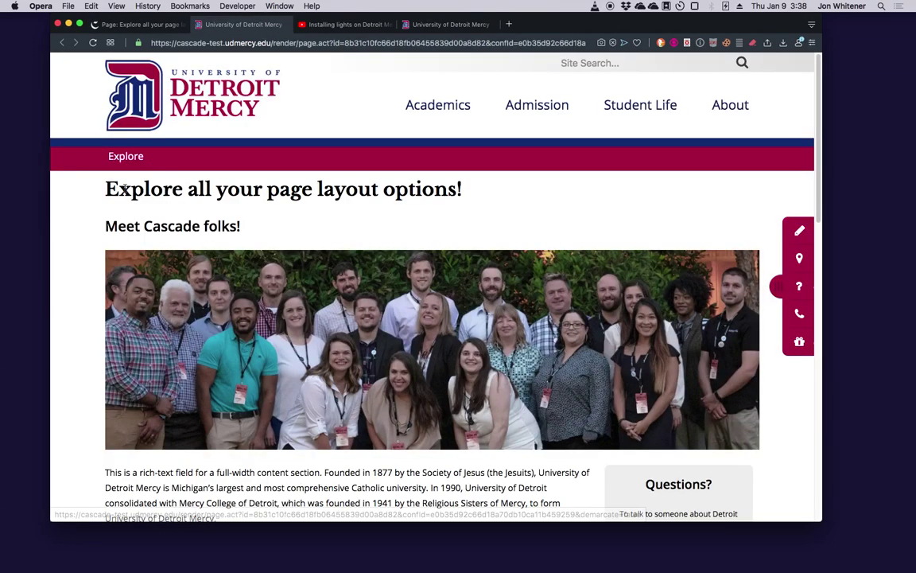
left_click_drag(106, 189, 491, 194)
left_click(130, 24)
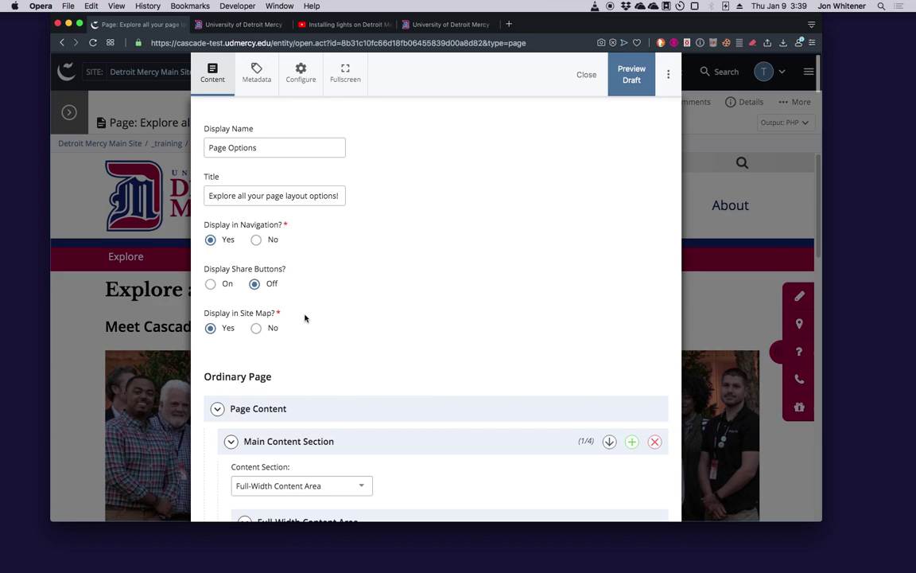
Step: Examine the page's navigation, share button and site map settings and the start of the first Main Content Section
scroll(305, 310, "down", 1)
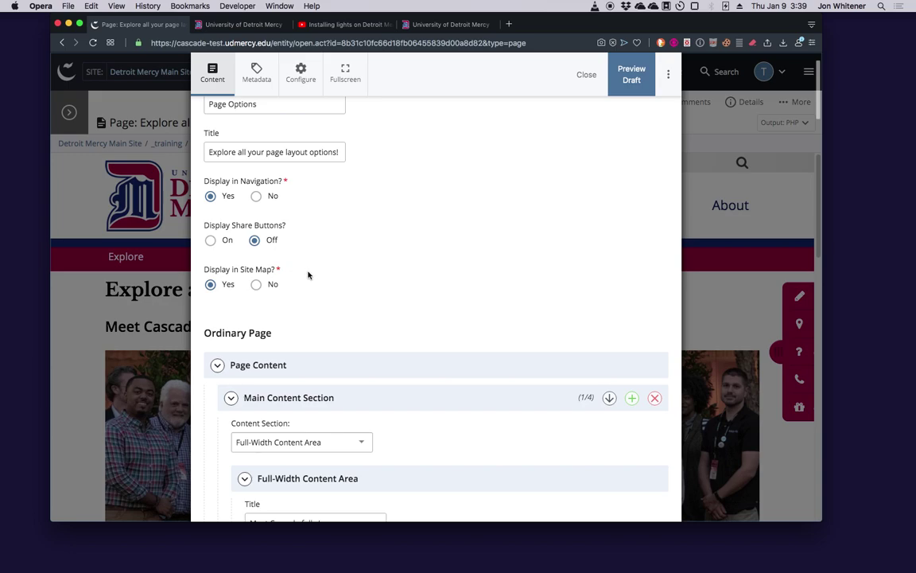
scroll(401, 246, "up", 2)
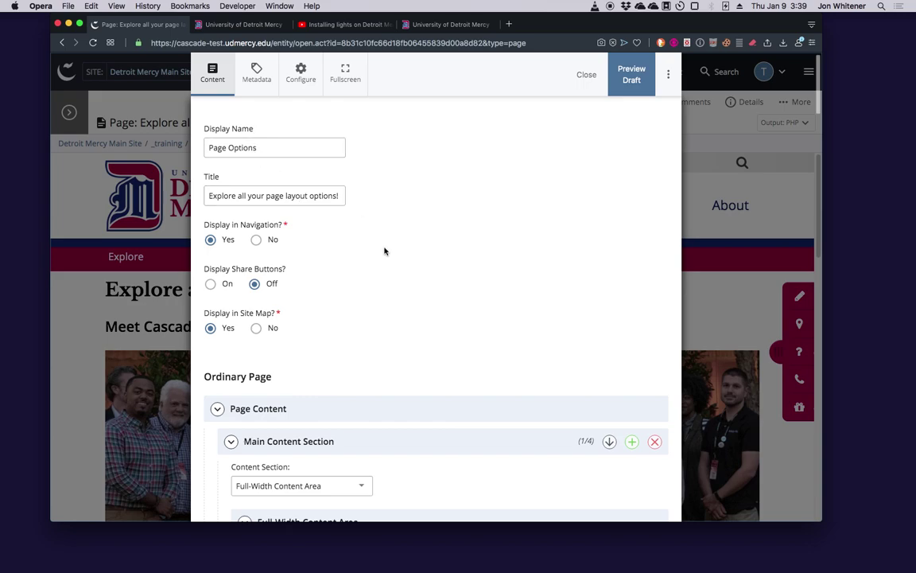
scroll(384, 251, "down", 2)
scroll(384, 251, "down", 3)
scroll(384, 251, "down", 4)
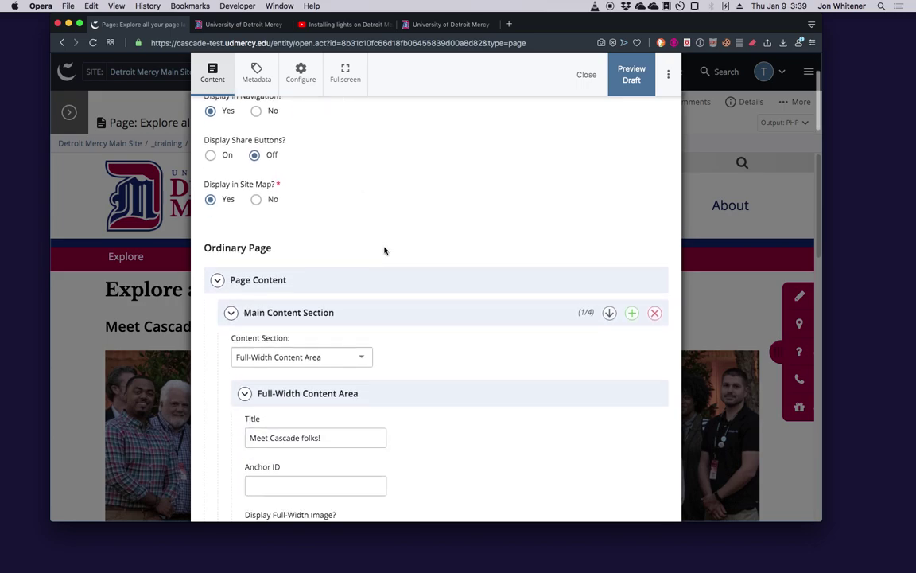
scroll(389, 204, "down", 2)
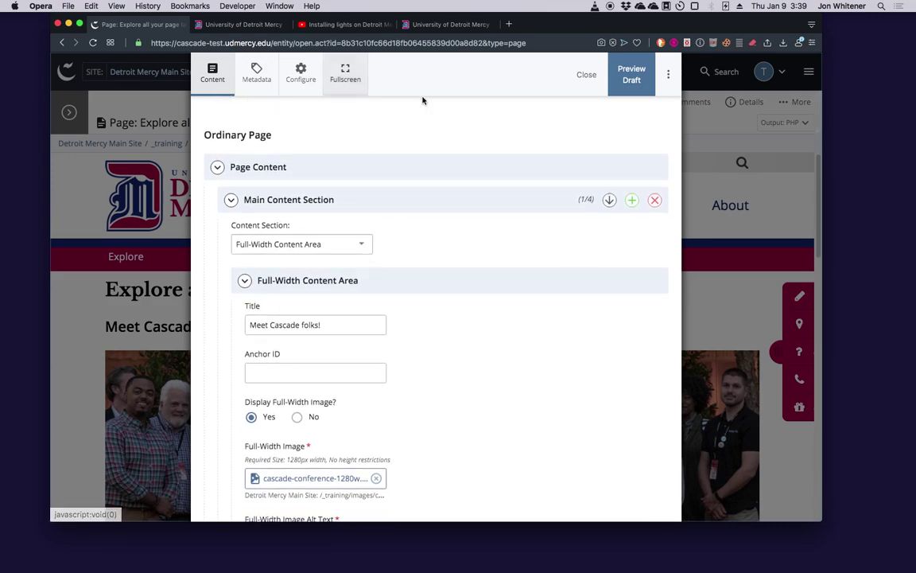
scroll(432, 135, "up", 5)
scroll(432, 135, "up", 4)
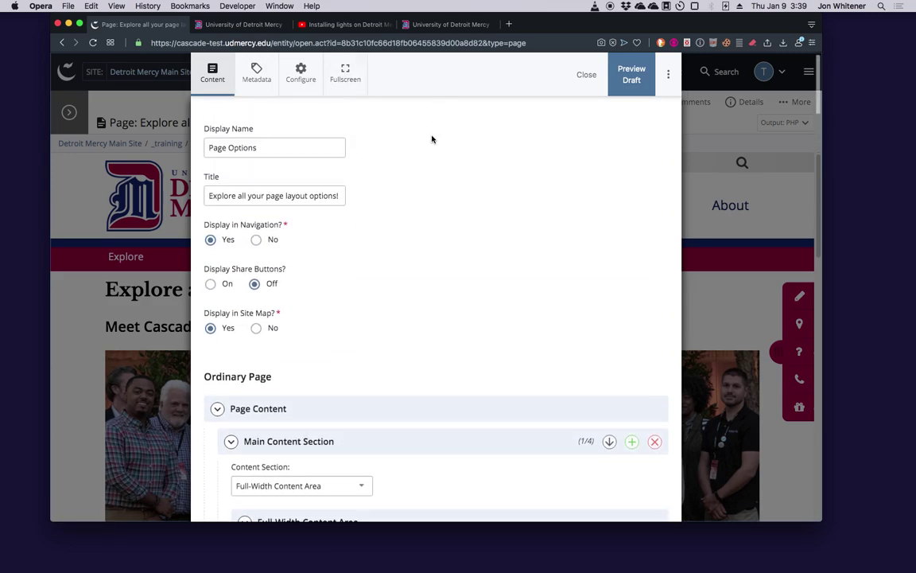
Step: Open the page's metadata and examine the Keywords, Description and date fields
left_click(263, 81)
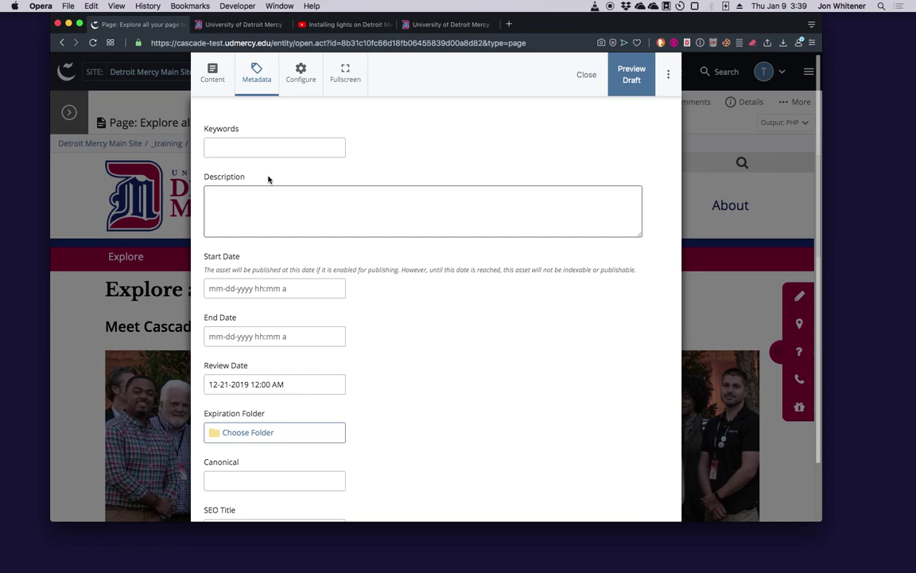
left_click(250, 198)
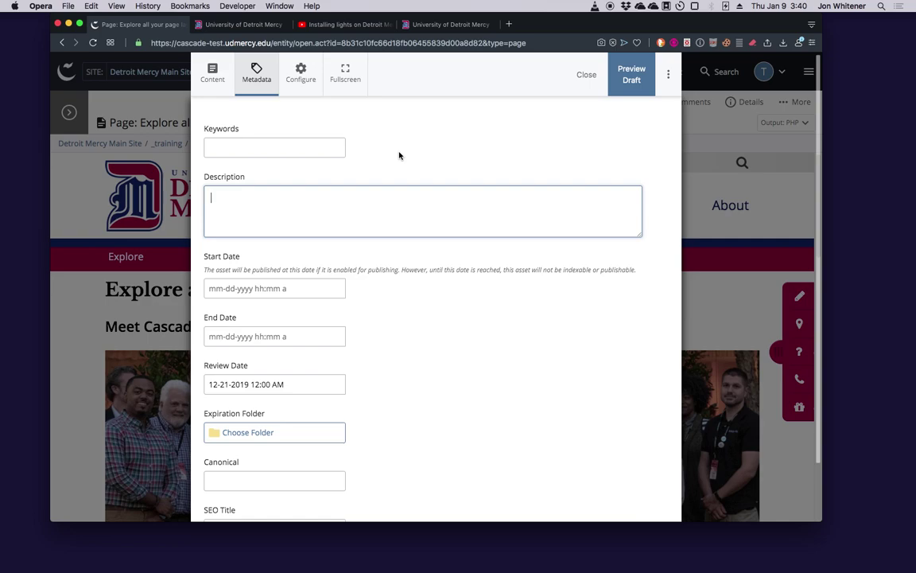
left_click(341, 146)
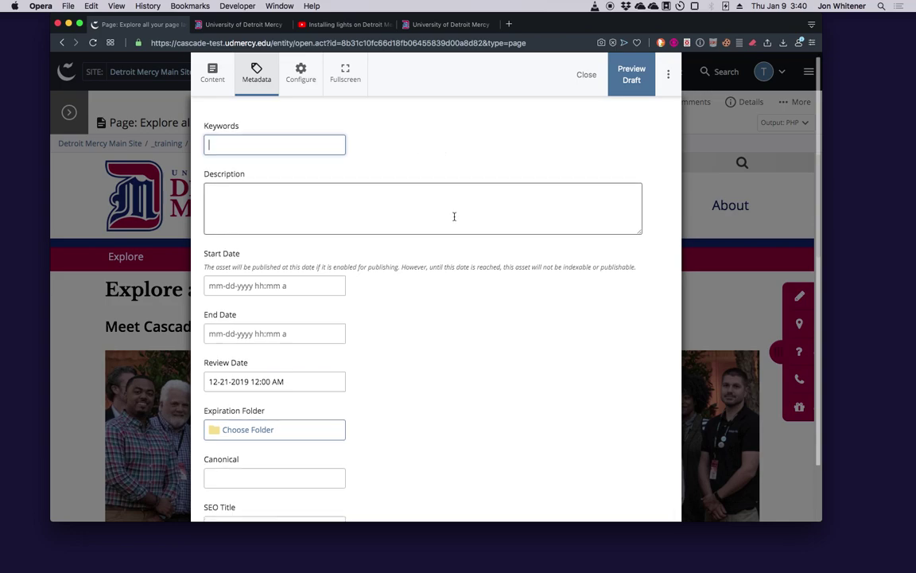
scroll(454, 214, "down", 2)
scroll(454, 217, "up", 2)
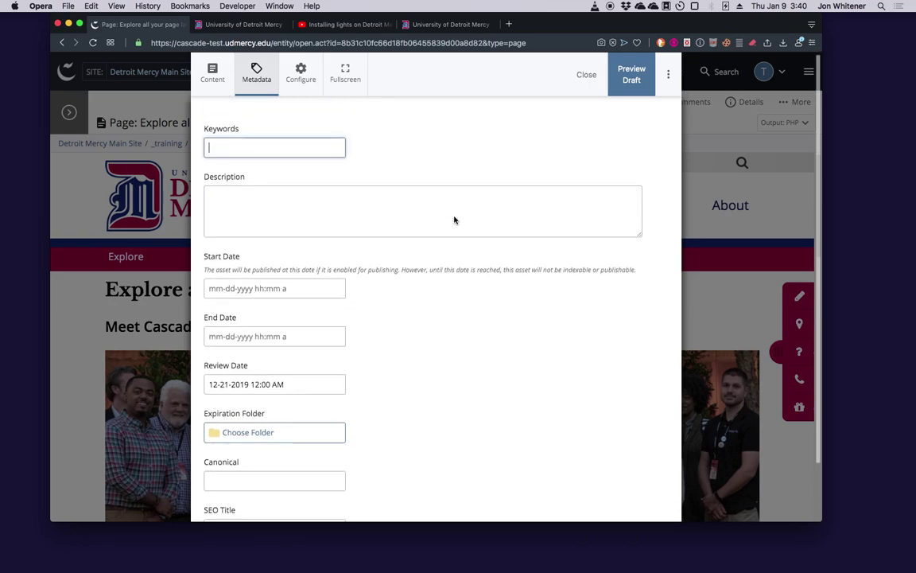
Step: Go back to the page's content fields and examine the Ordinary Page heading and its first Main Content Section
left_click(213, 77)
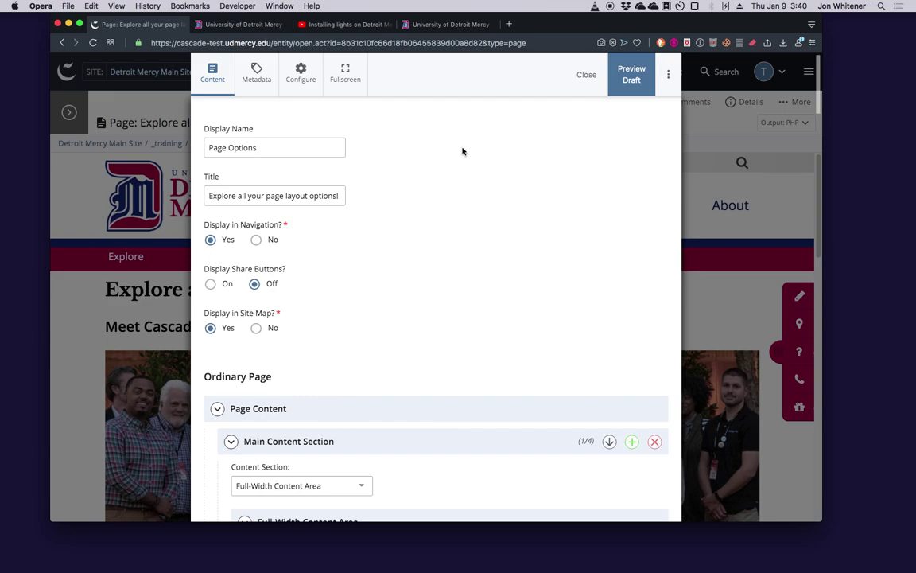
scroll(462, 151, "down", 5)
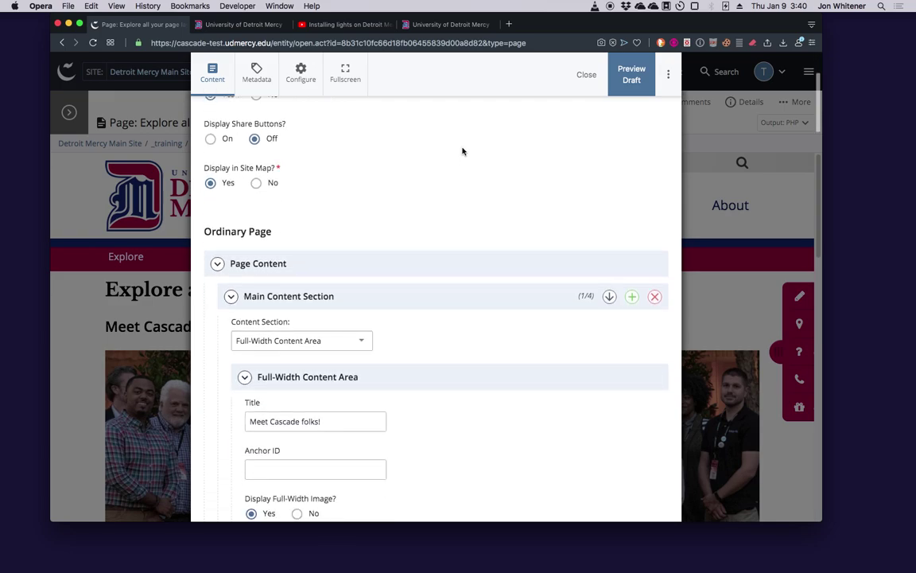
scroll(462, 151, "down", 2)
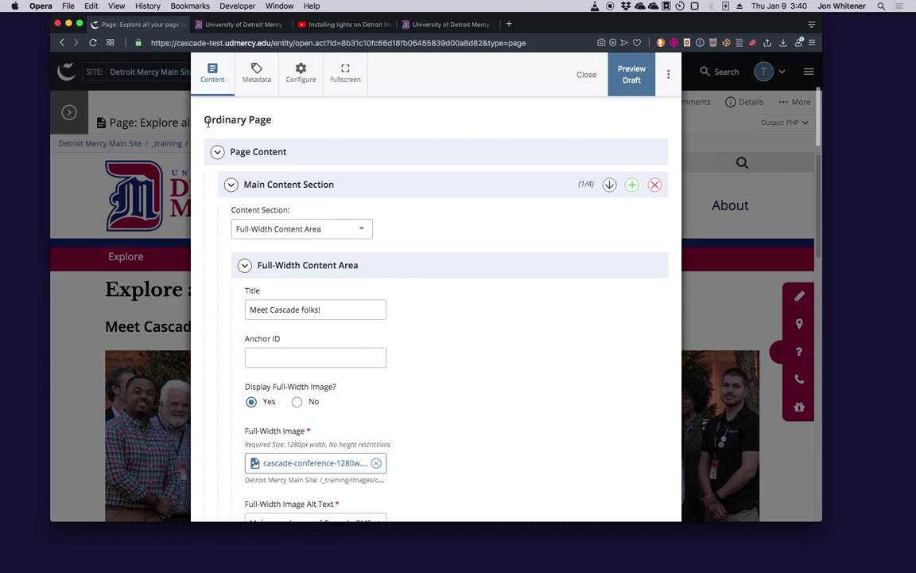
left_click_drag(204, 120, 283, 123)
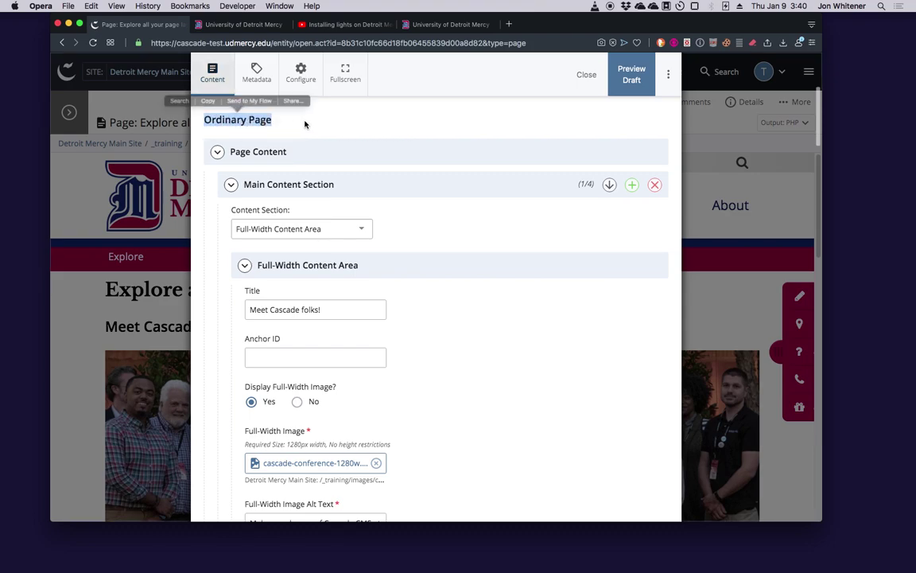
left_click(305, 124)
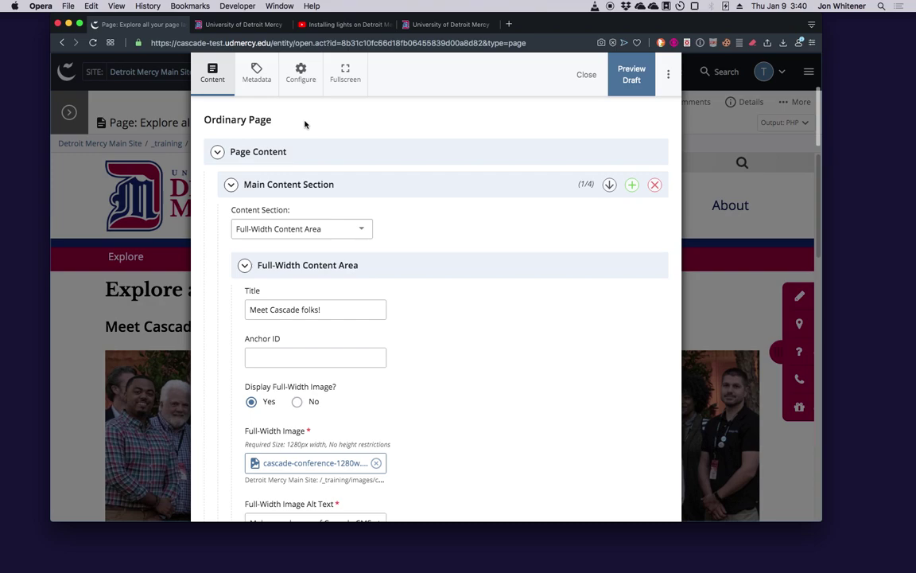
Step: Collapse and re-expand the Page Content group, and do the same with its first Main Content Section
left_click(217, 154)
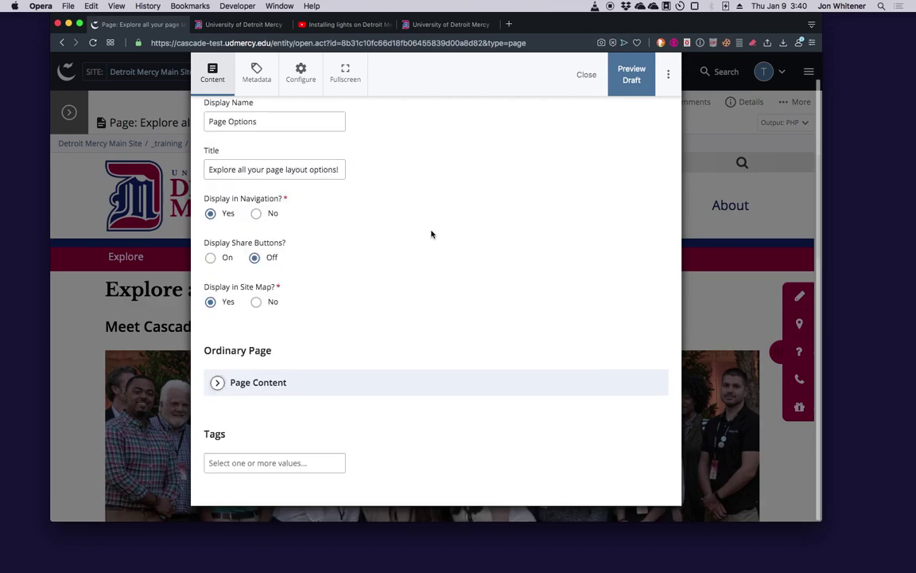
left_click(218, 383)
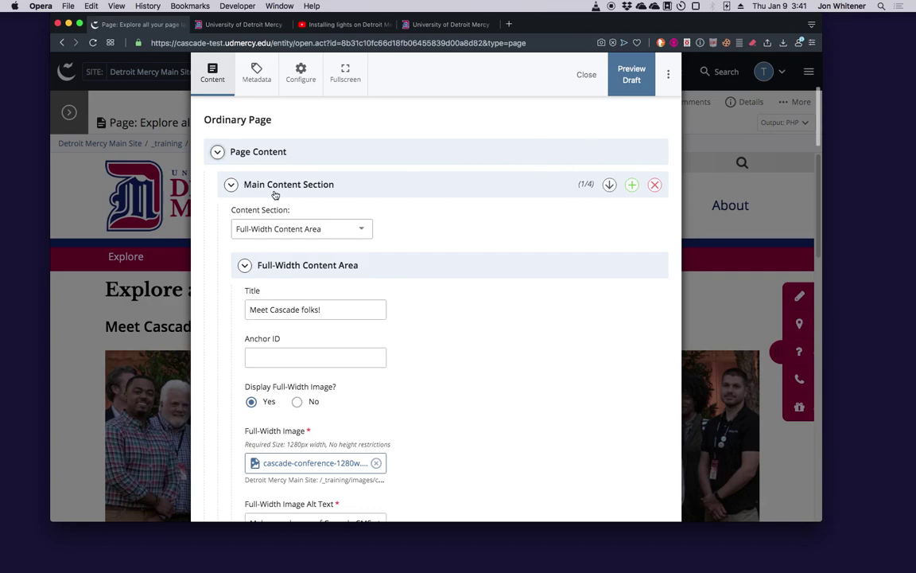
left_click_drag(354, 188, 245, 187)
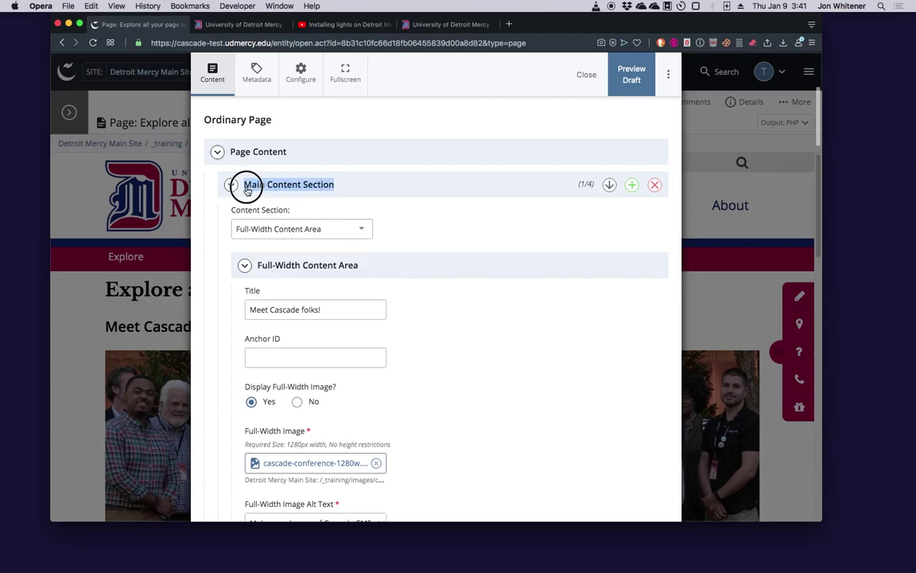
left_click(231, 184)
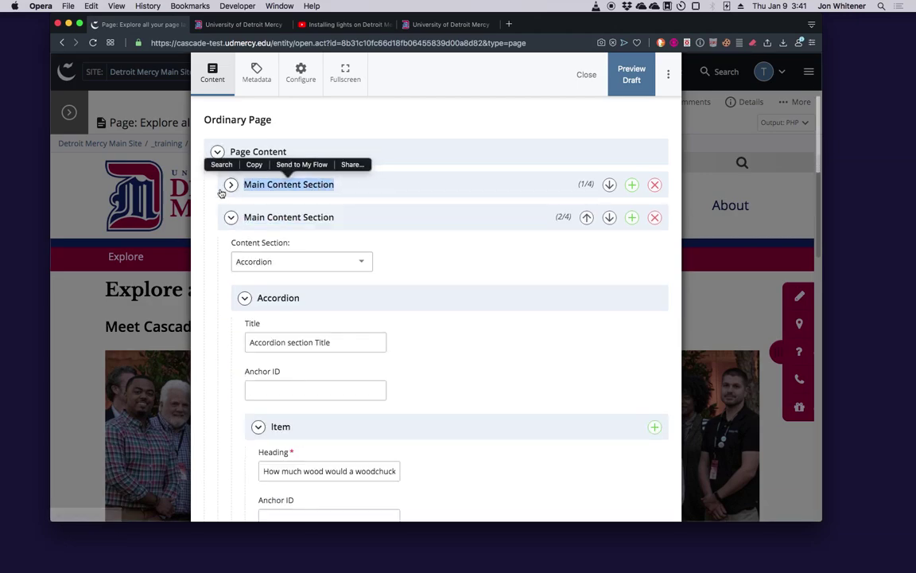
left_click(232, 186)
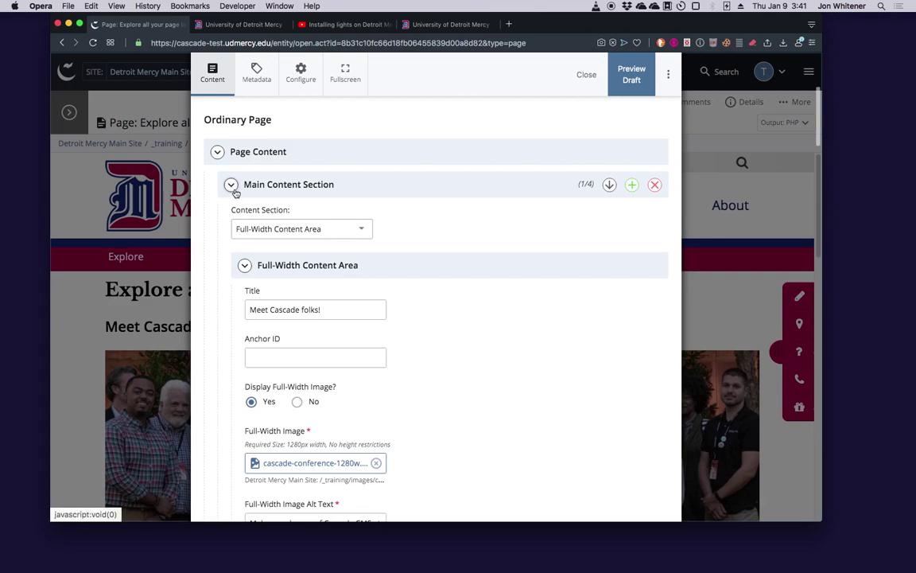
Step: Collapse all four Main Content Sections and the Secondary Content section under Page Content
left_click(356, 187)
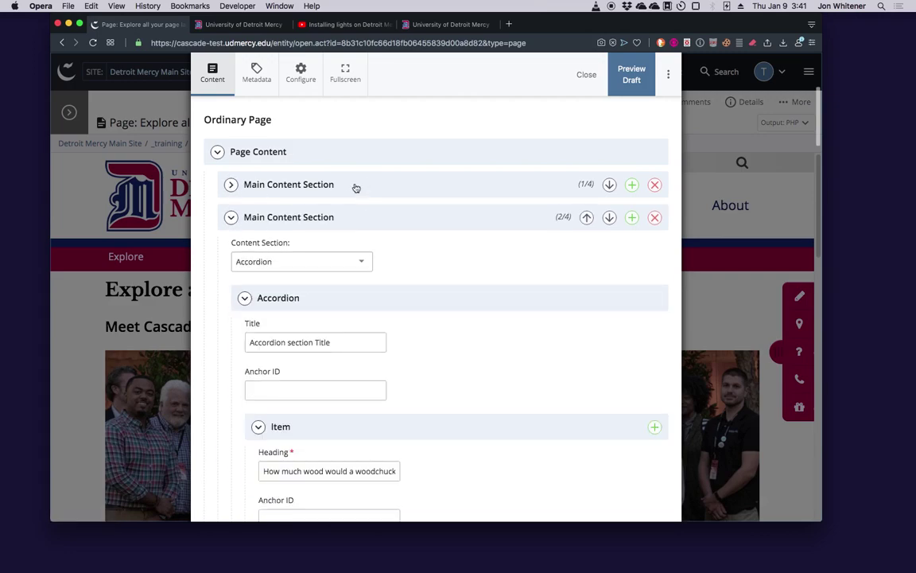
left_click(356, 187)
left_click(357, 188)
left_click(363, 221)
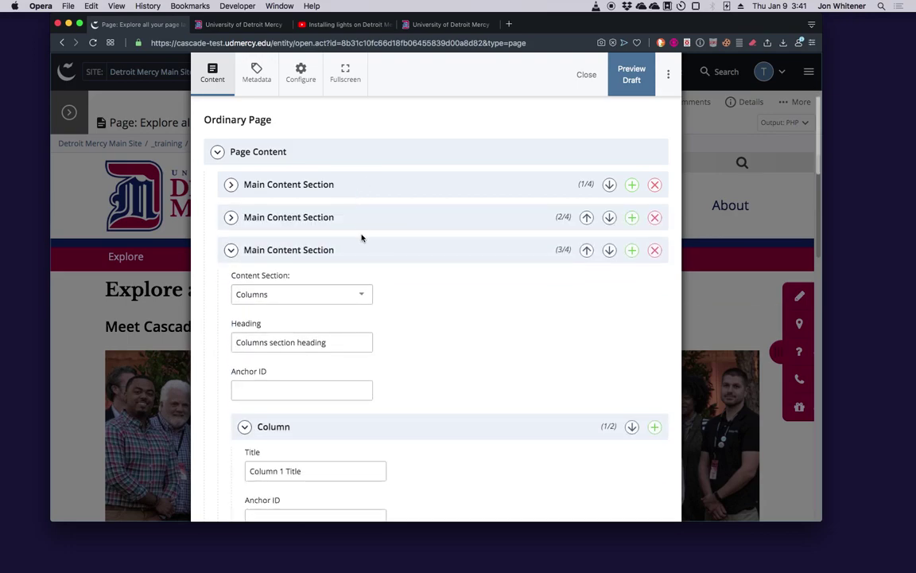
left_click(366, 252)
left_click(366, 283)
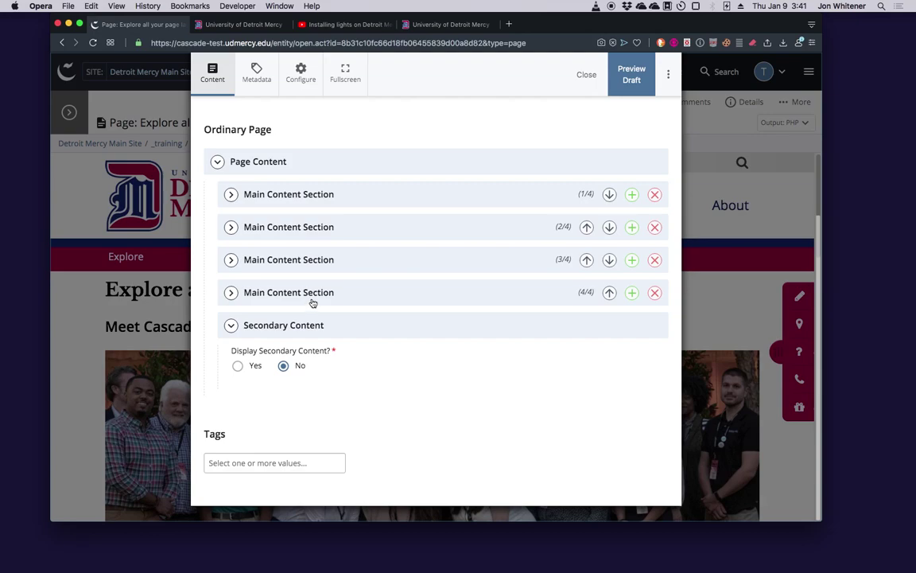
left_click(360, 330)
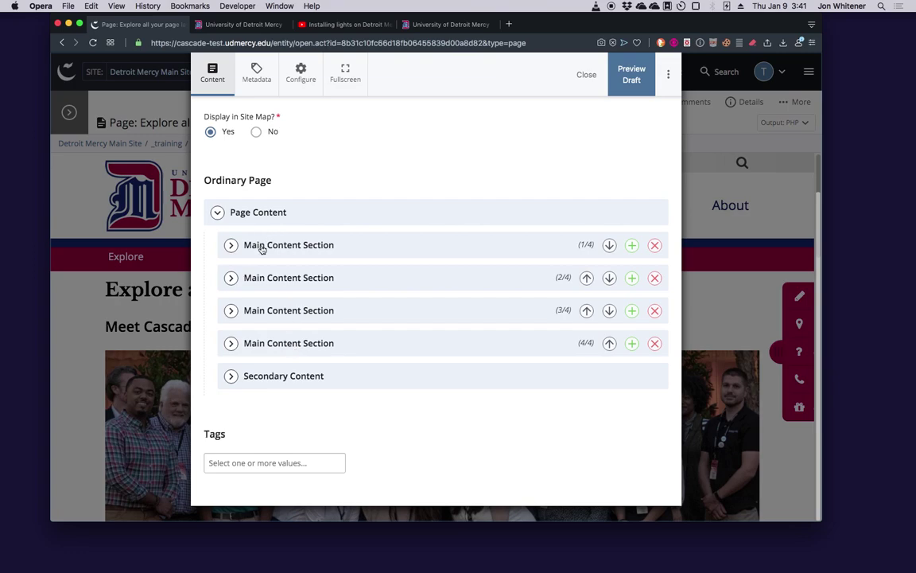
Step: Expand the first Main Content Section and examine the title, image and video fields of its Full-Width Content Area
left_click(367, 247)
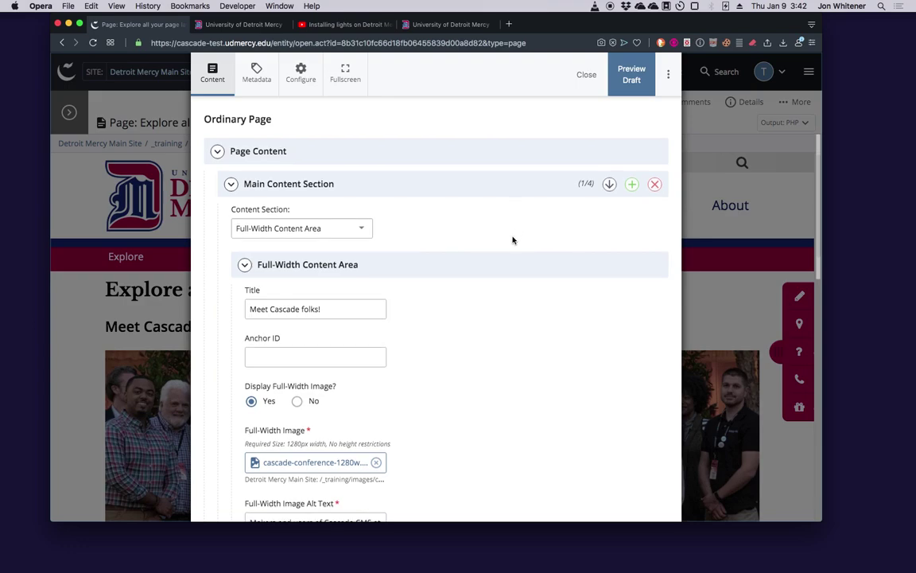
scroll(513, 240, "down", 2)
scroll(513, 241, "down", 2)
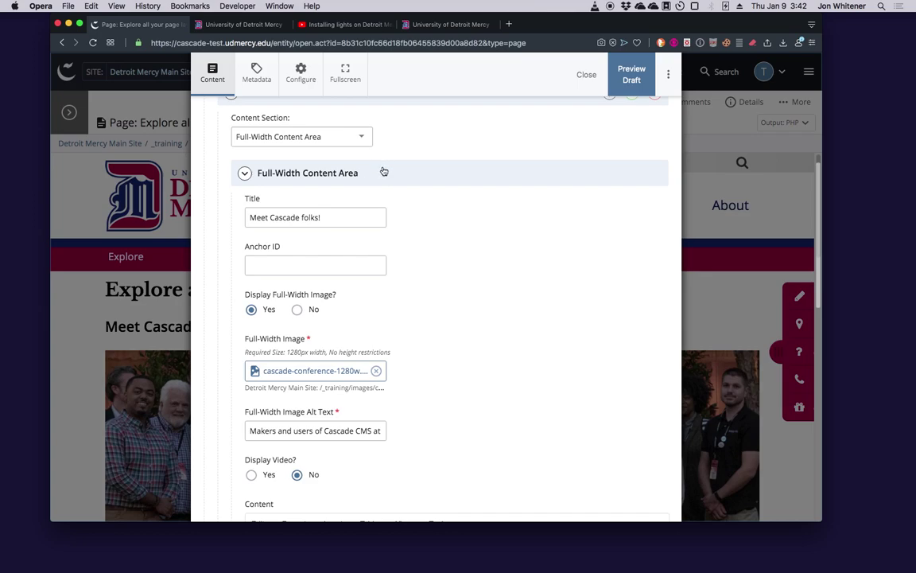
Step: Check where the section title "Meet Cascade folks!" appears on the rendered page, and return to the edit form
left_click(230, 29)
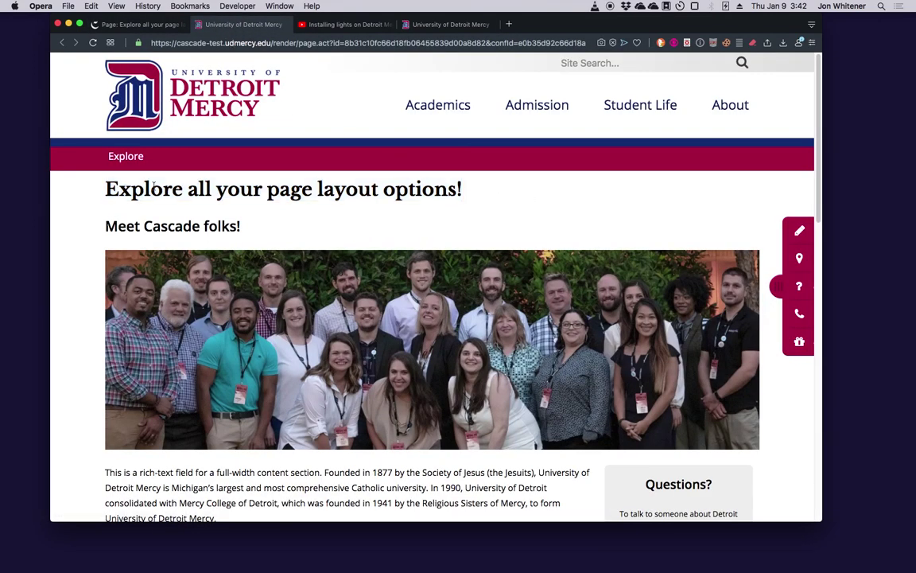
left_click_drag(249, 228, 108, 226)
left_click_drag(257, 229, 107, 226)
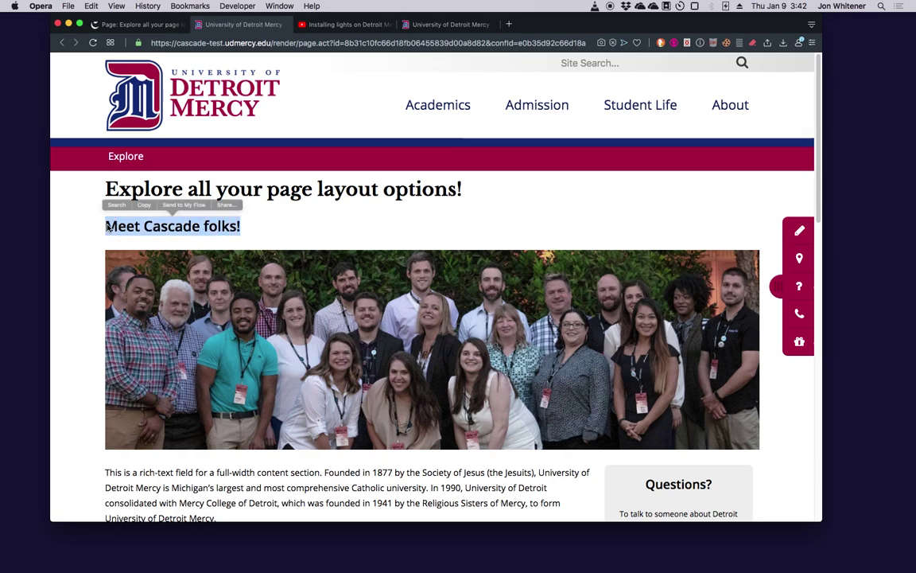
left_click(312, 211)
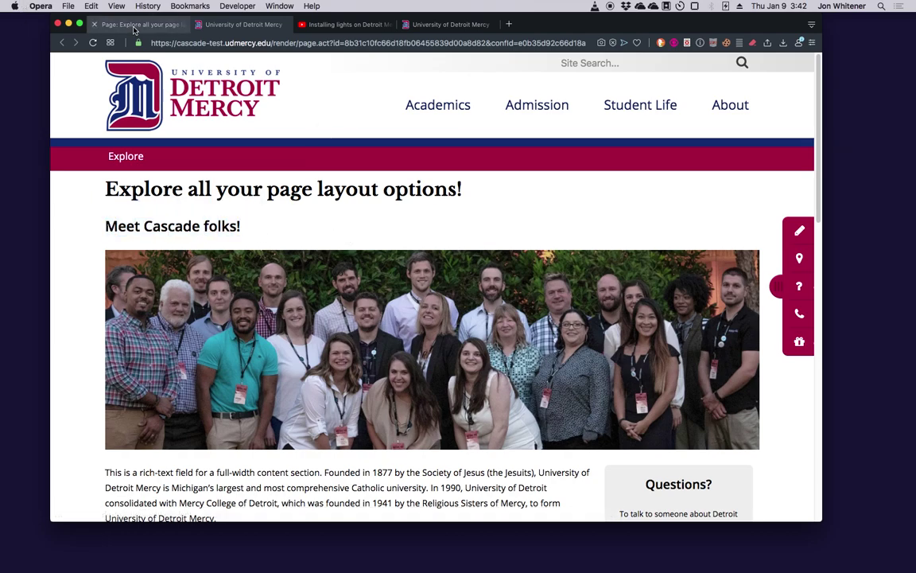
left_click(120, 24)
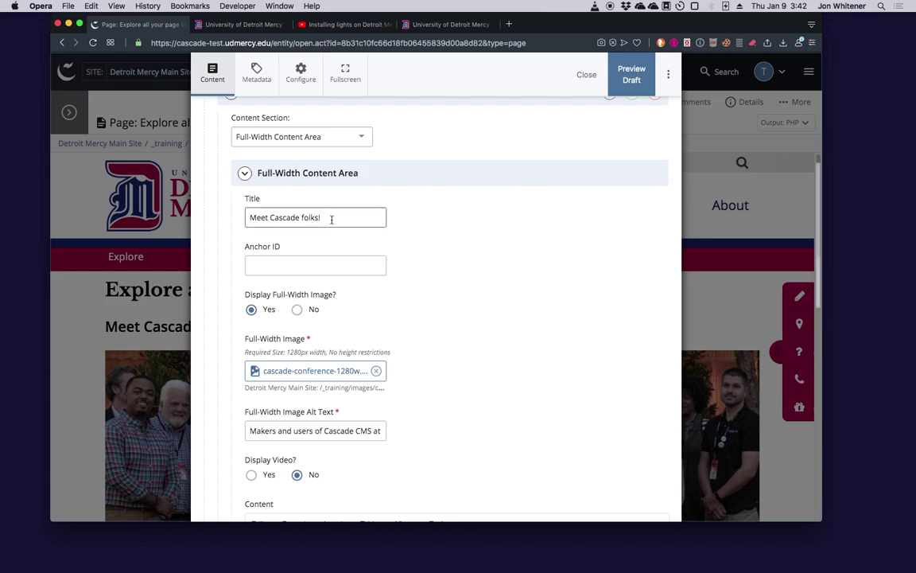
Step: Collapse and reopen the first Main Content Section, and examine the layout types offered for its Content Section
scroll(349, 198, "up", 1)
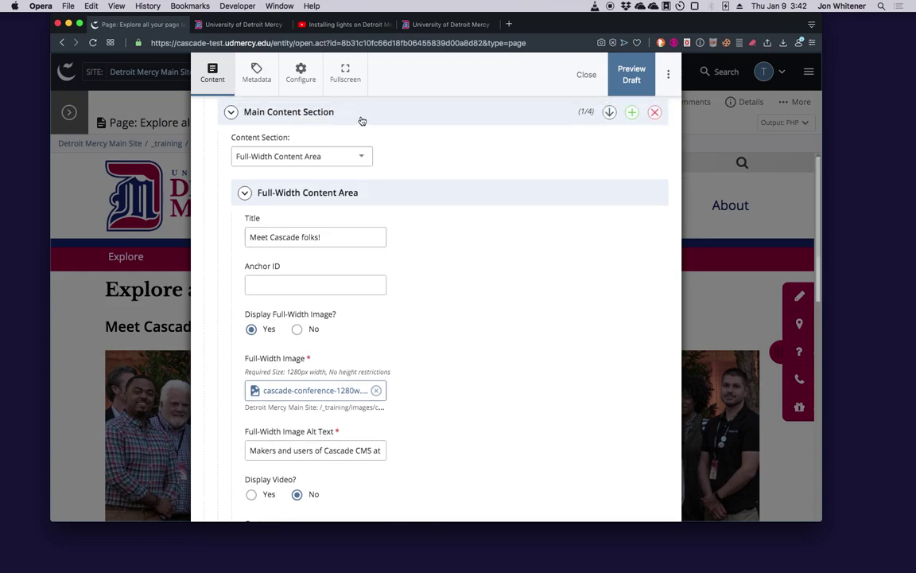
left_click(407, 120)
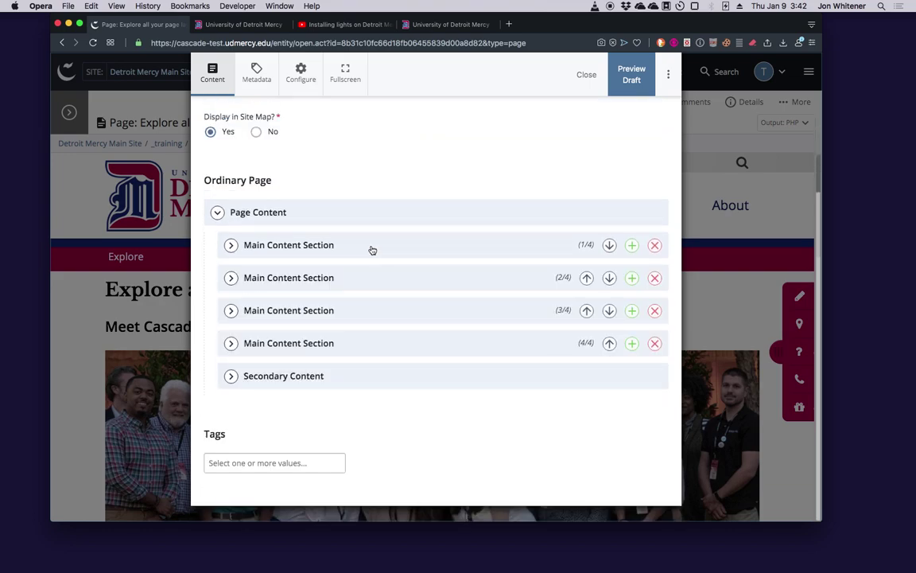
left_click(372, 249)
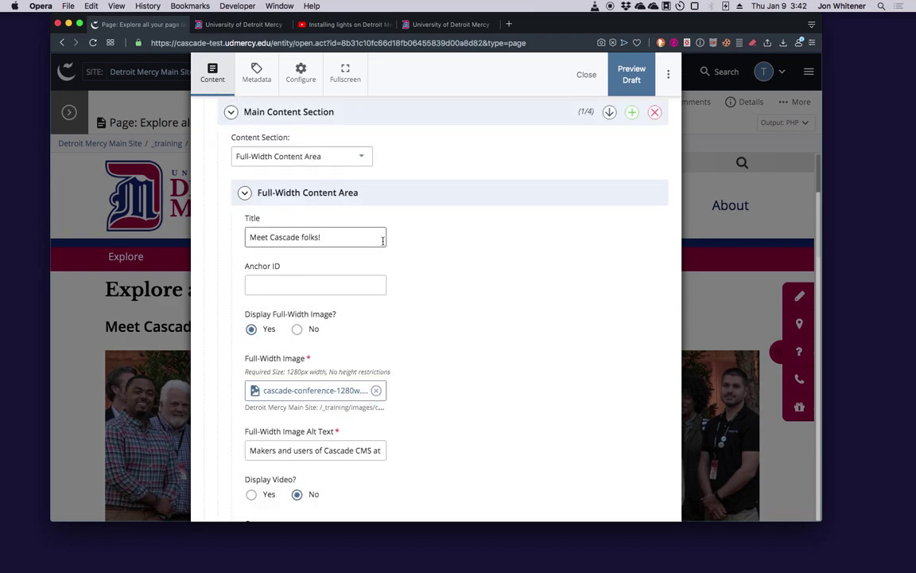
left_click(362, 159)
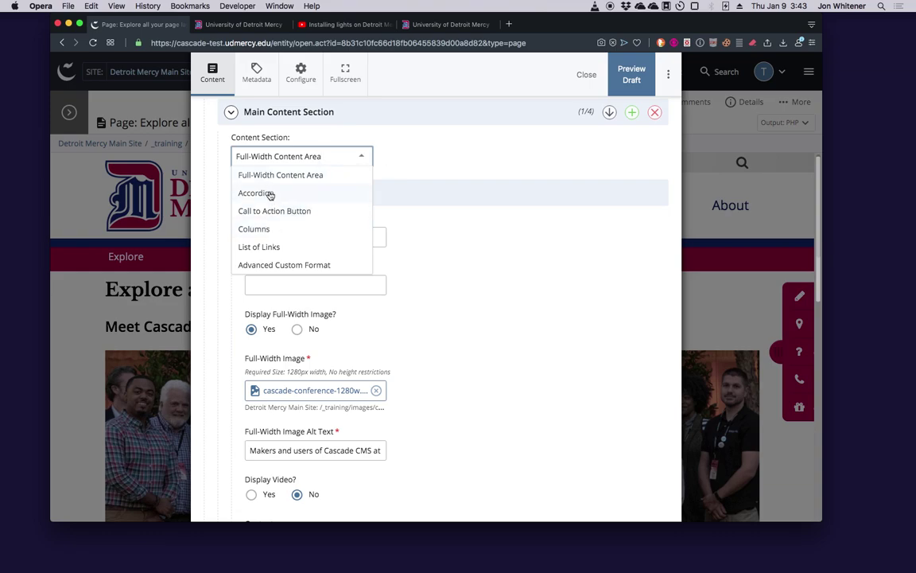
left_click(405, 158)
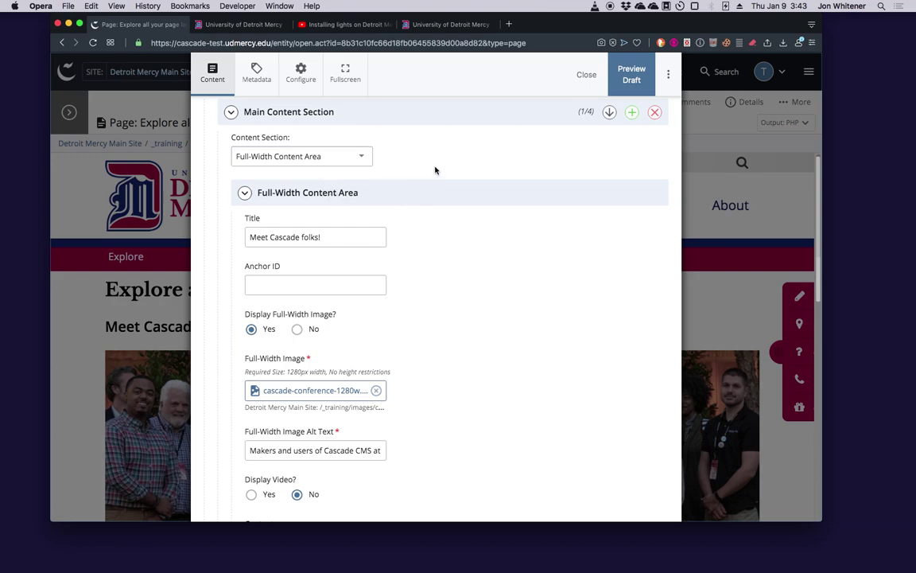
Step: Compare the Full-Width Content Area's Title field with the matching heading on the rendered page, and go back to the form
scroll(435, 170, "down", 2)
scroll(435, 170, "down", 3)
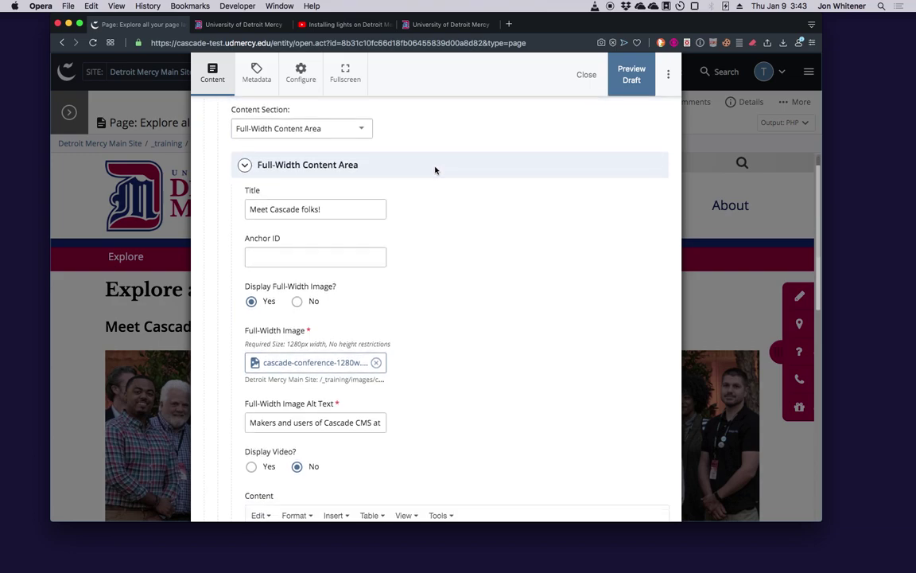
scroll(435, 170, "down", 1)
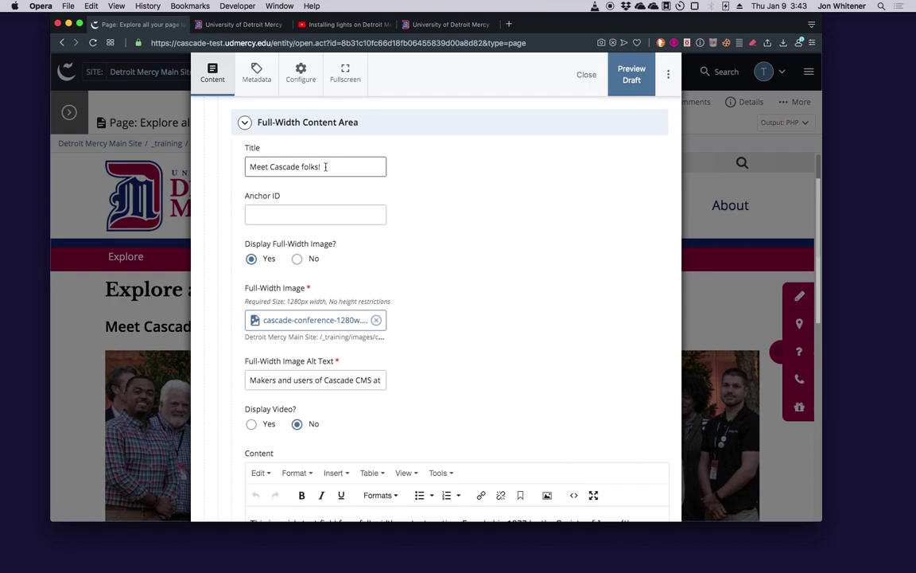
left_click(242, 24)
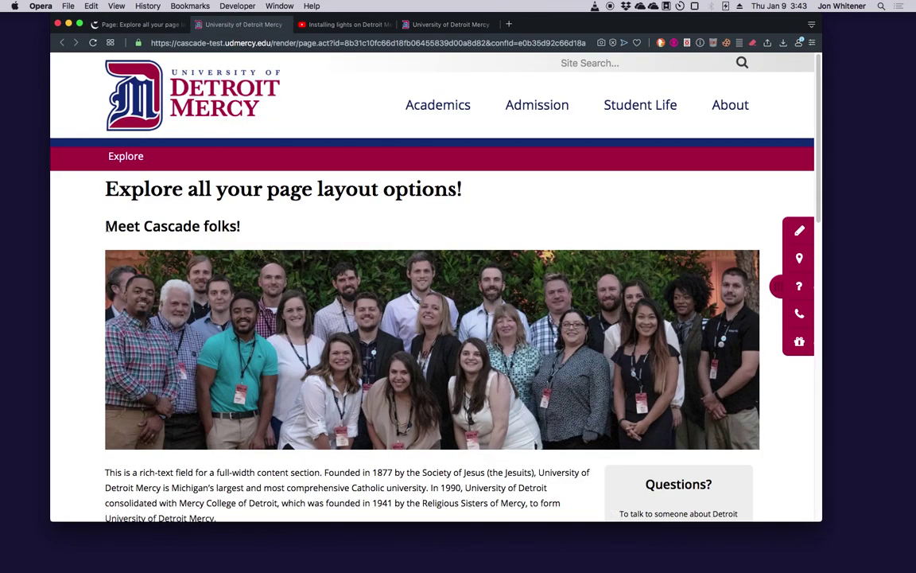
left_click_drag(104, 226, 261, 226)
left_click(321, 221)
left_click(148, 24)
Step: Examine the section's Anchor ID, full-width image, alt text and video settings down to the Content and Highlight Box fields
left_click(297, 211)
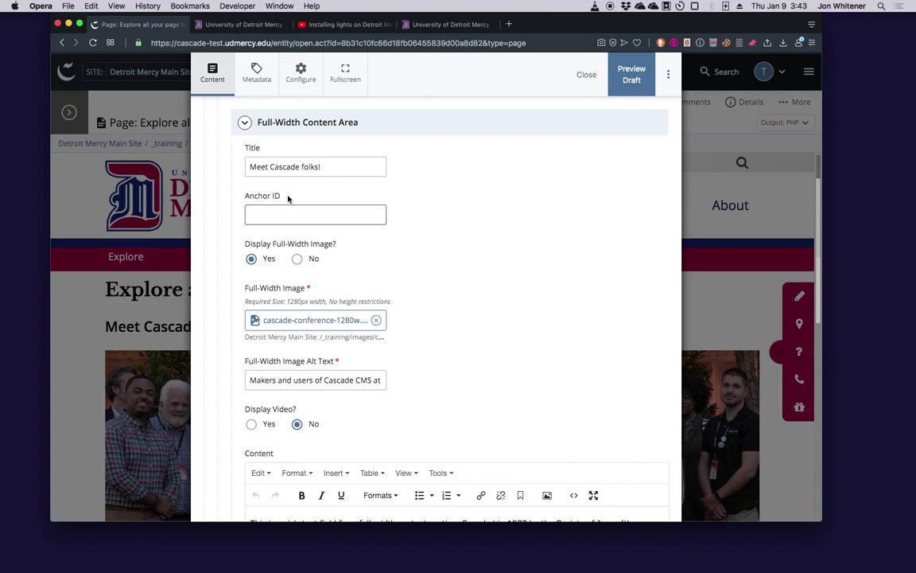
left_click(400, 213)
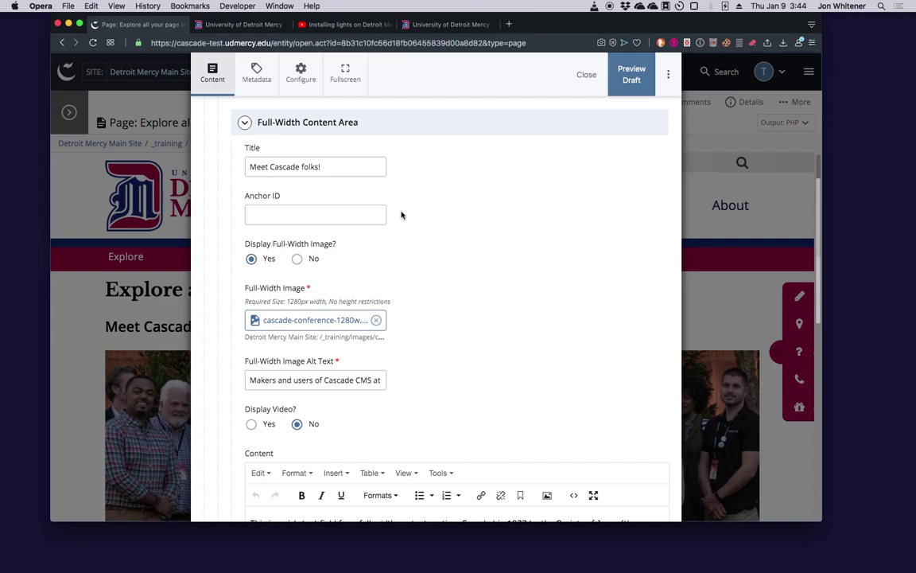
scroll(415, 232, "down", 1)
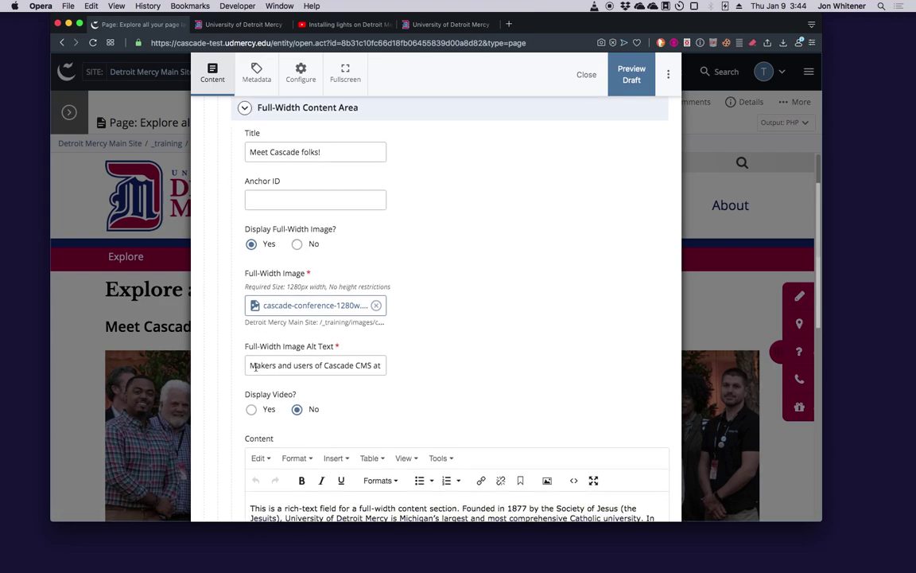
scroll(480, 302, "down", 5)
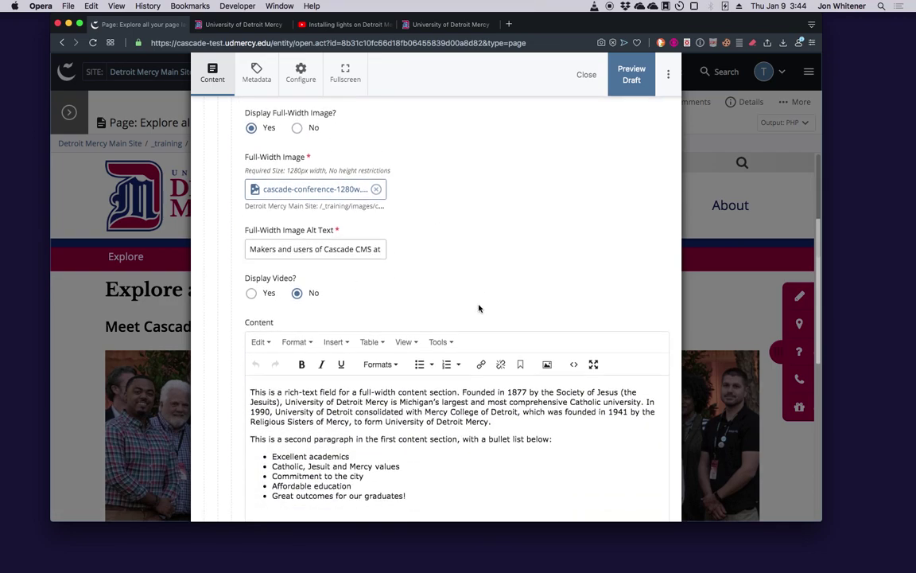
scroll(494, 300, "down", 5)
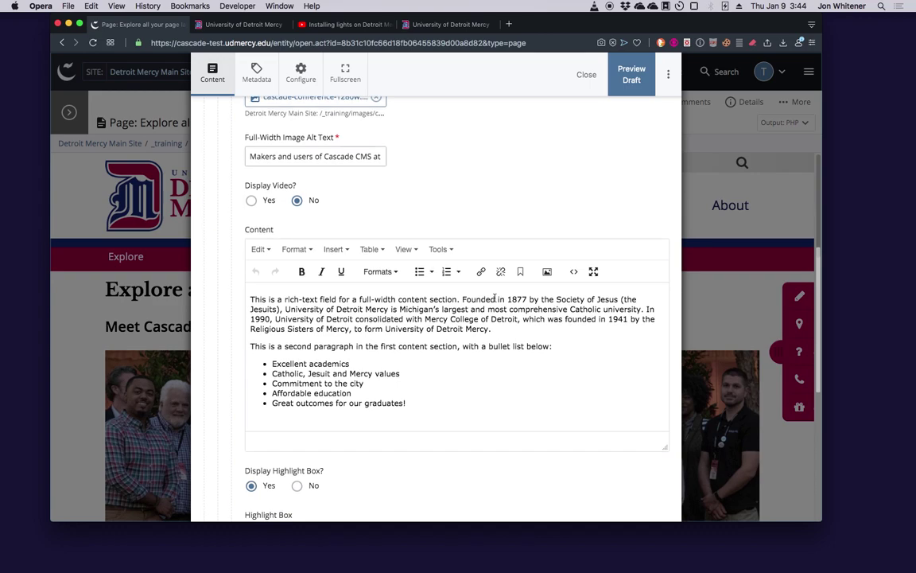
scroll(413, 275, "down", 2)
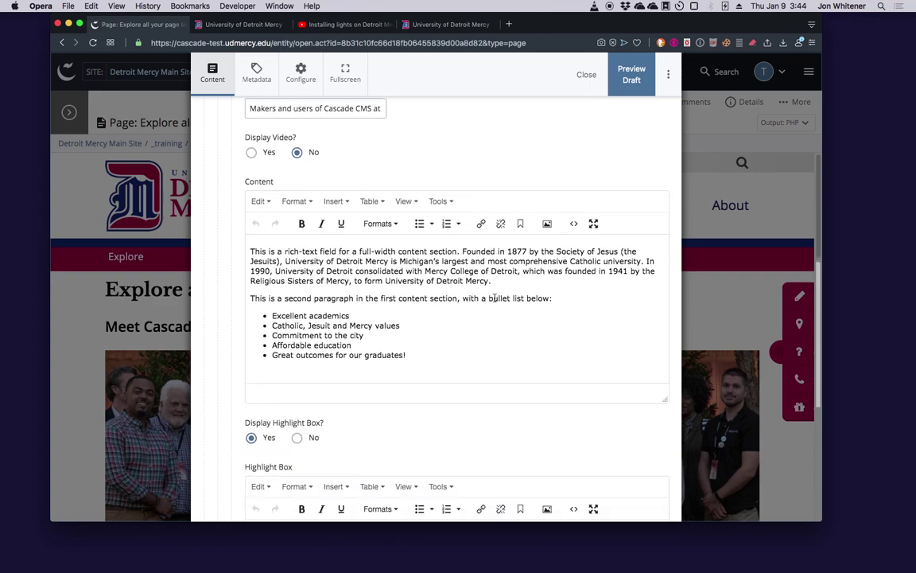
Step: Examine the paragraphs and bullet list in the rich-text Content field, and view its editor in fullscreen and back
left_click_drag(278, 185, 242, 182)
left_click(387, 173)
left_click(475, 271)
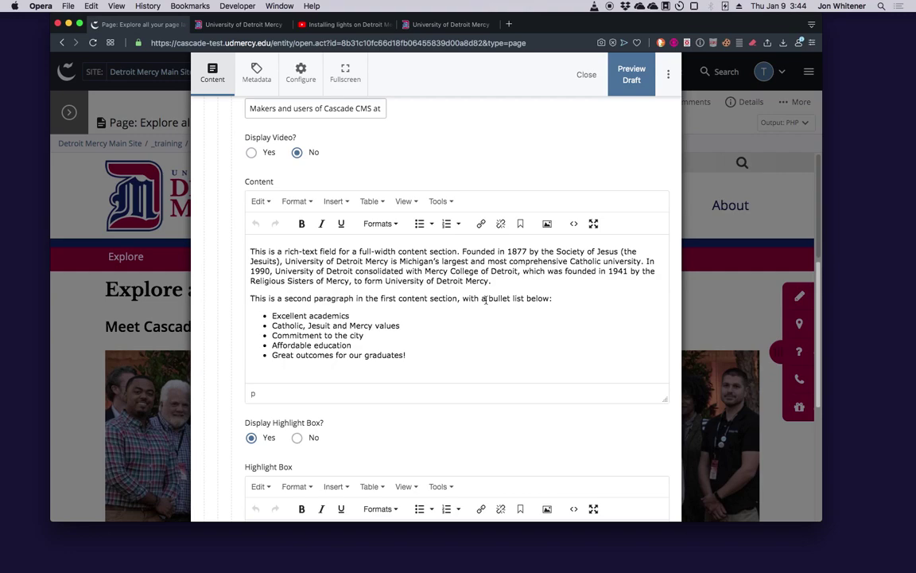
left_click(311, 316)
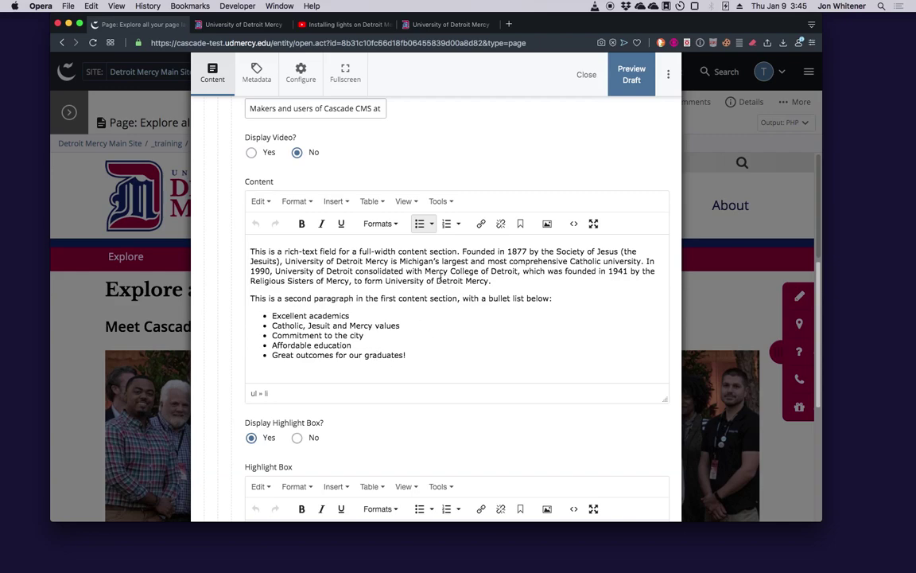
left_click(293, 326)
left_click(425, 271)
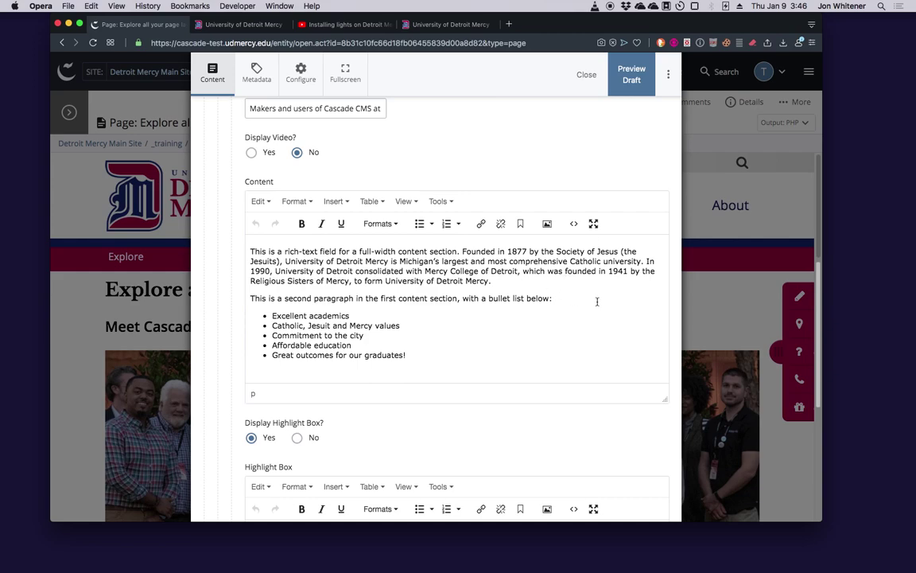
left_click(595, 225)
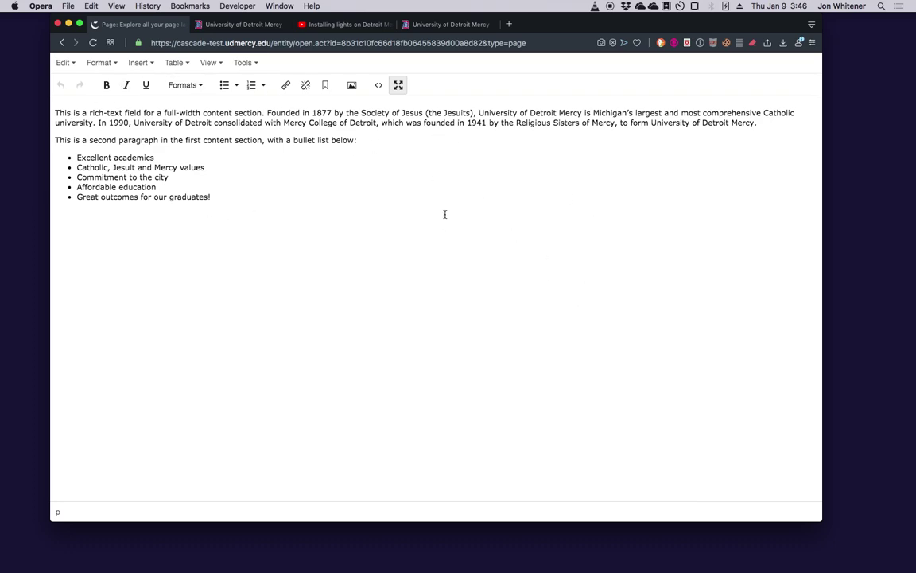
left_click(400, 86)
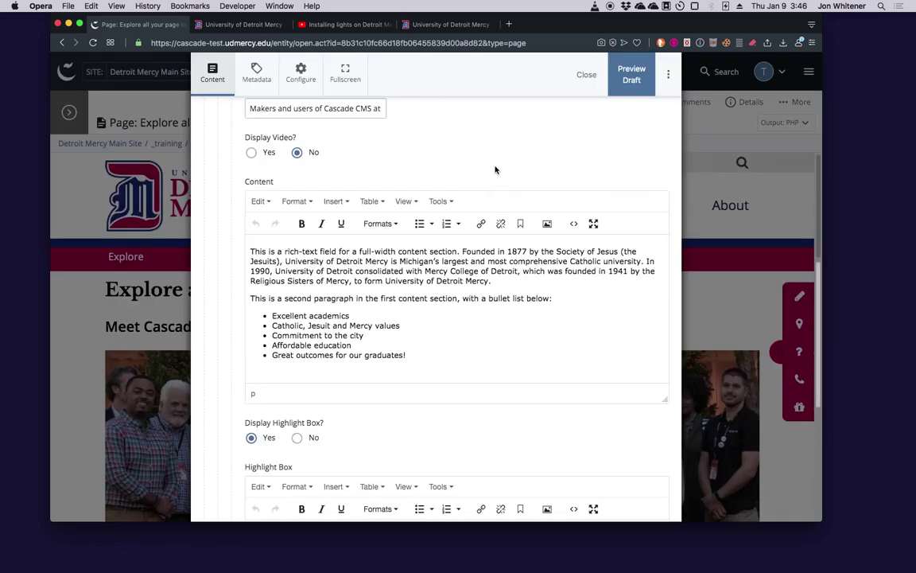
Step: Compare the Content field's paragraphs and bullet list with the matching text on the rendered page, and go back to the form
left_click(265, 260)
left_click_drag(264, 259, 321, 284)
left_click(322, 284)
left_click(244, 25)
scroll(336, 253, "down", 2)
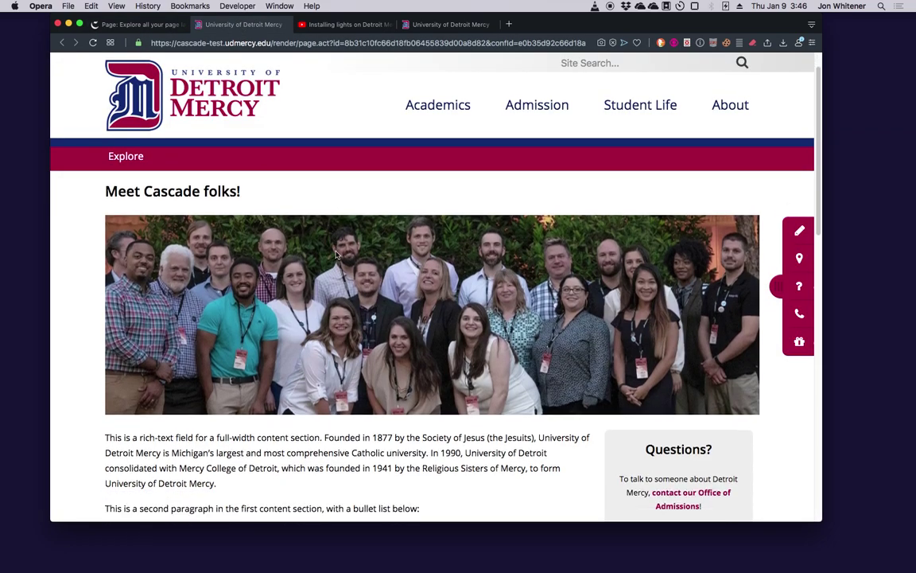
scroll(335, 253, "down", 5)
left_click_drag(108, 298, 315, 445)
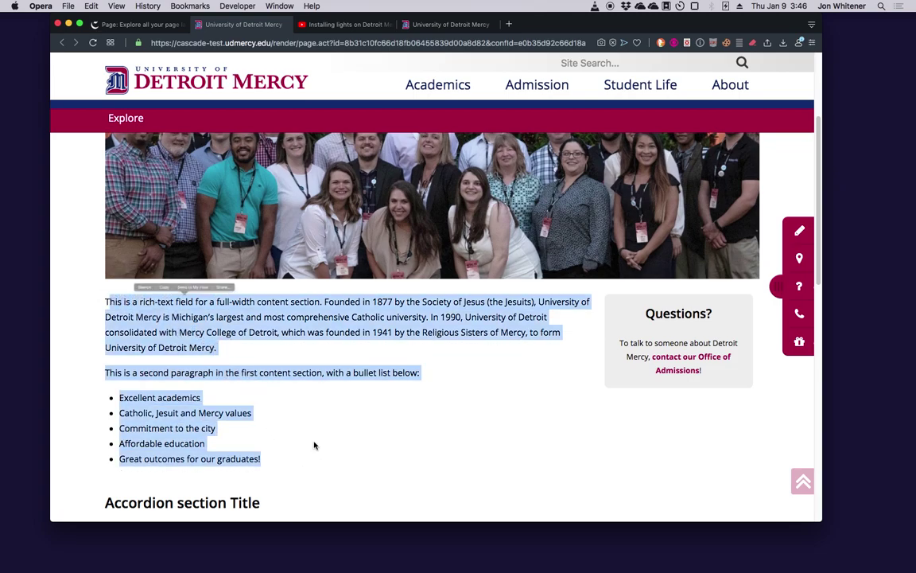
left_click(314, 445)
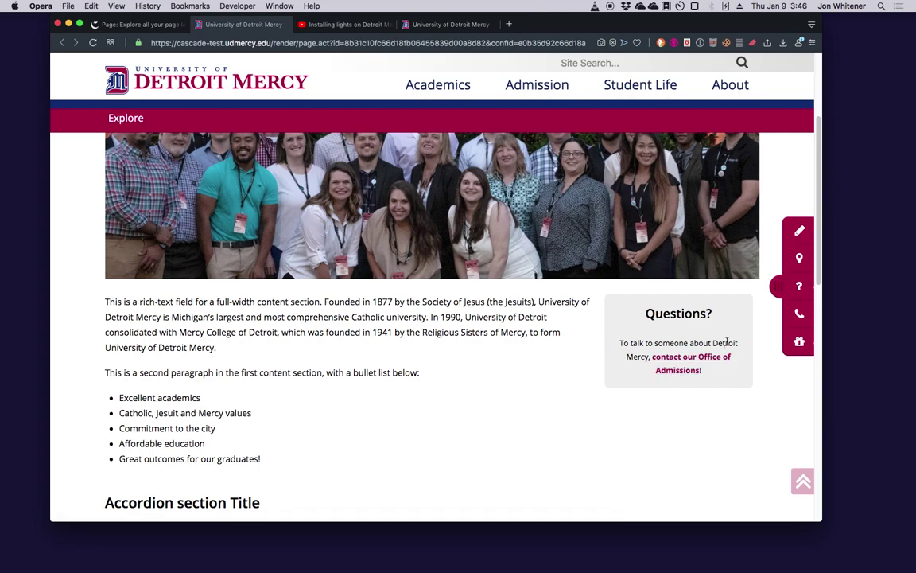
left_click(142, 26)
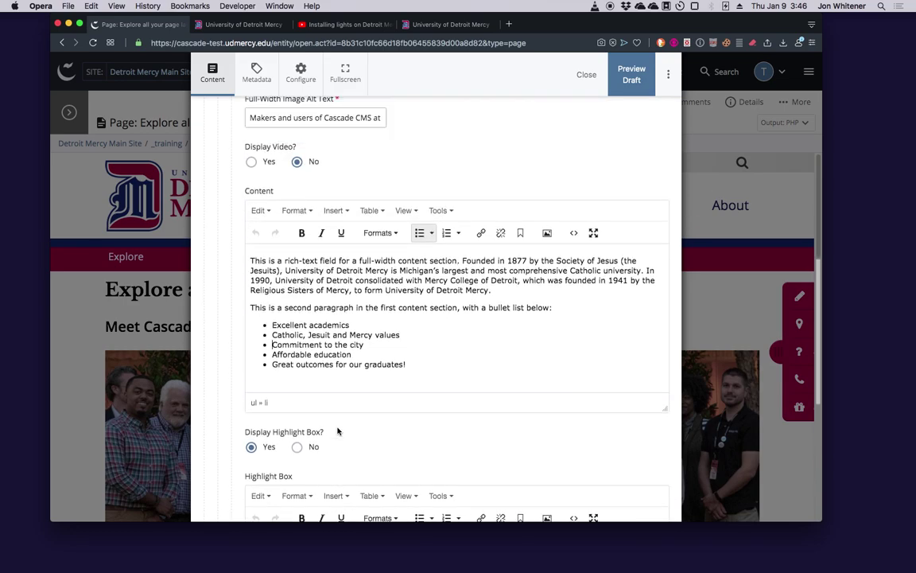
Step: Review the section's fields from Title down to Highlight Box, and compare the highlight box with its rendering on the page
scroll(337, 430, "up", 4)
scroll(338, 398, "up", 3)
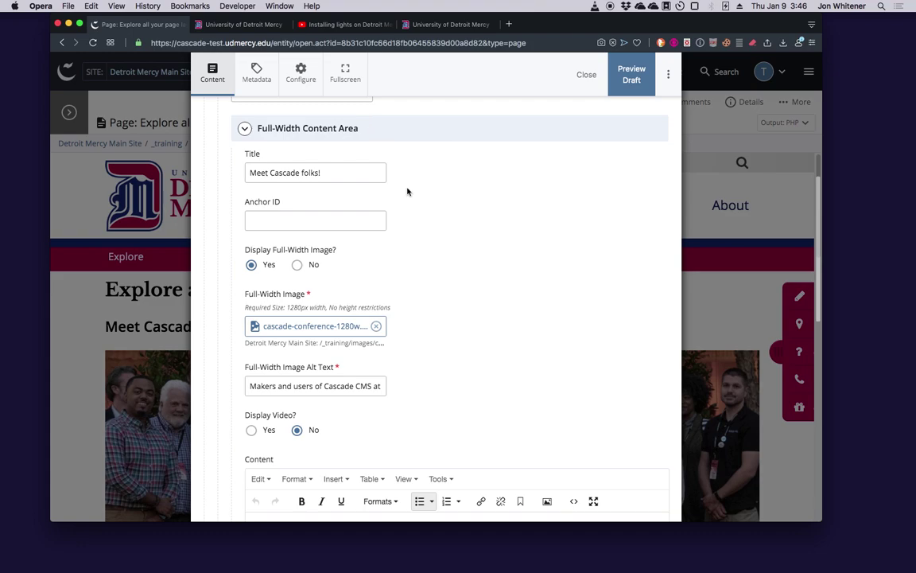
scroll(437, 284, "down", 10)
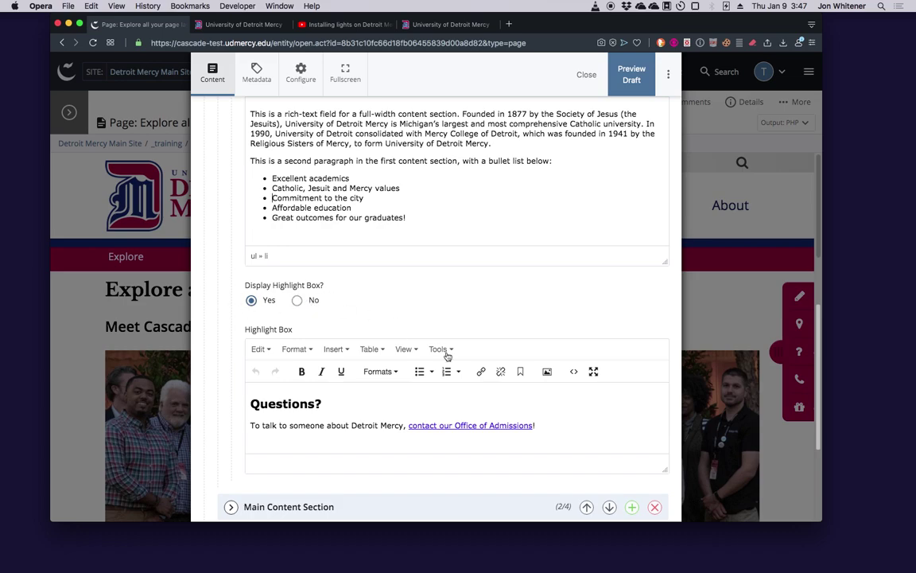
scroll(495, 293, "down", 3)
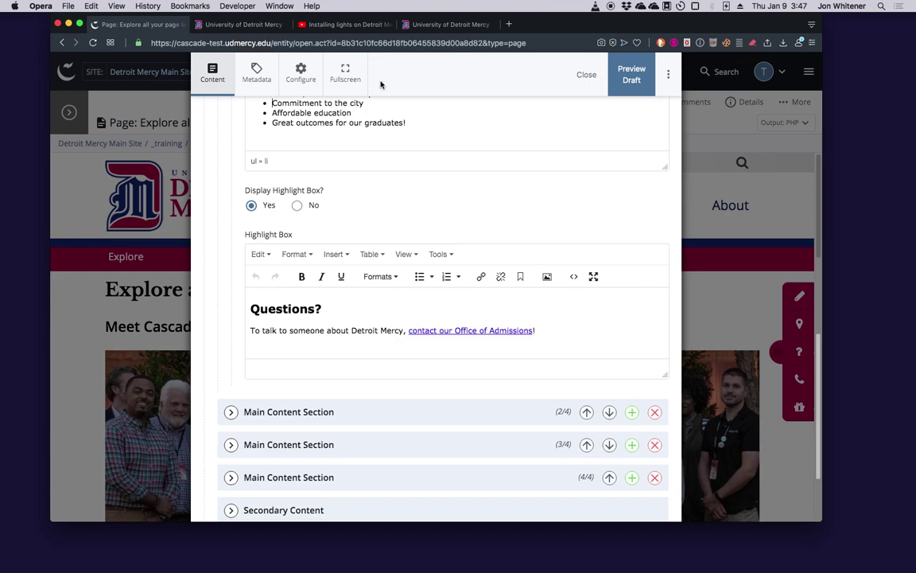
left_click(239, 23)
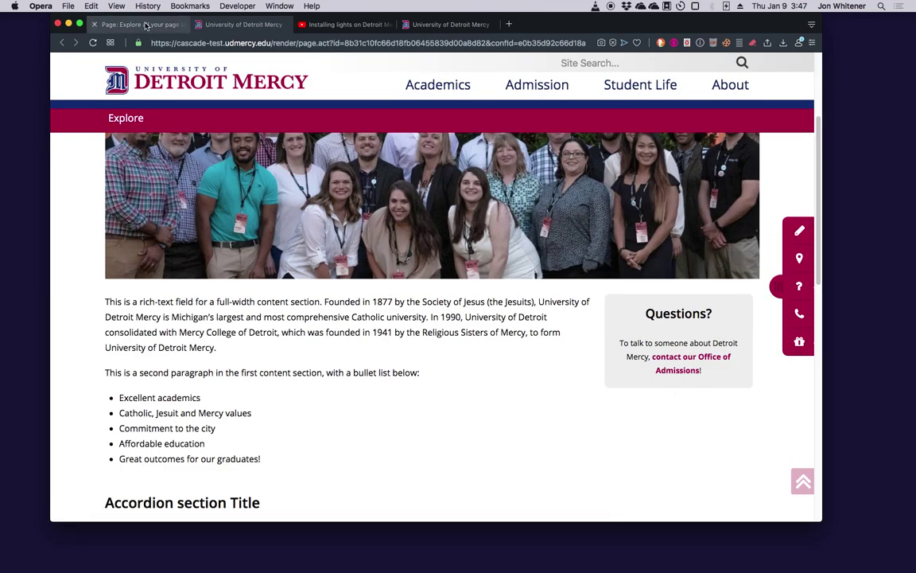
left_click(145, 25)
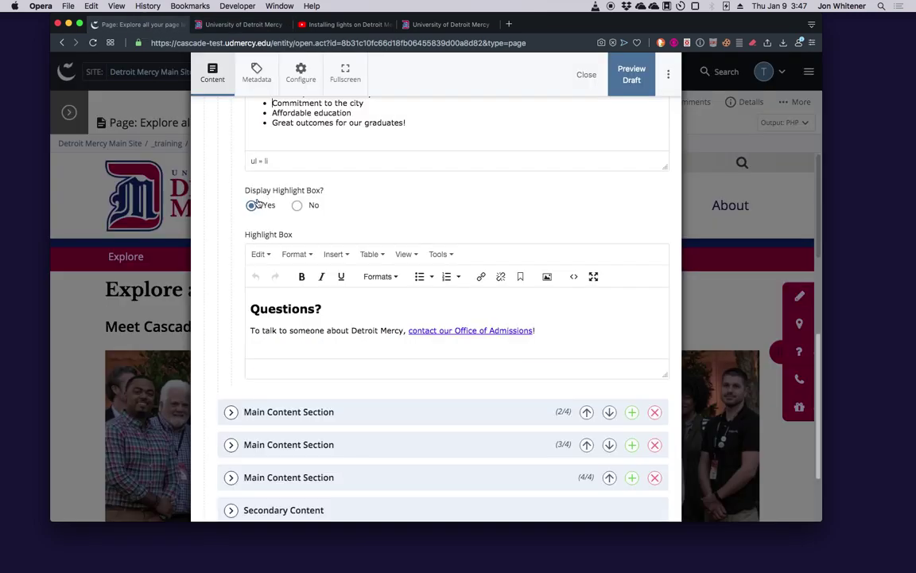
Step: Examine the Questions? heading and contact link in the Highlight Box field, along with the Content field above it
scroll(231, 231, "up", 2)
left_click(277, 371)
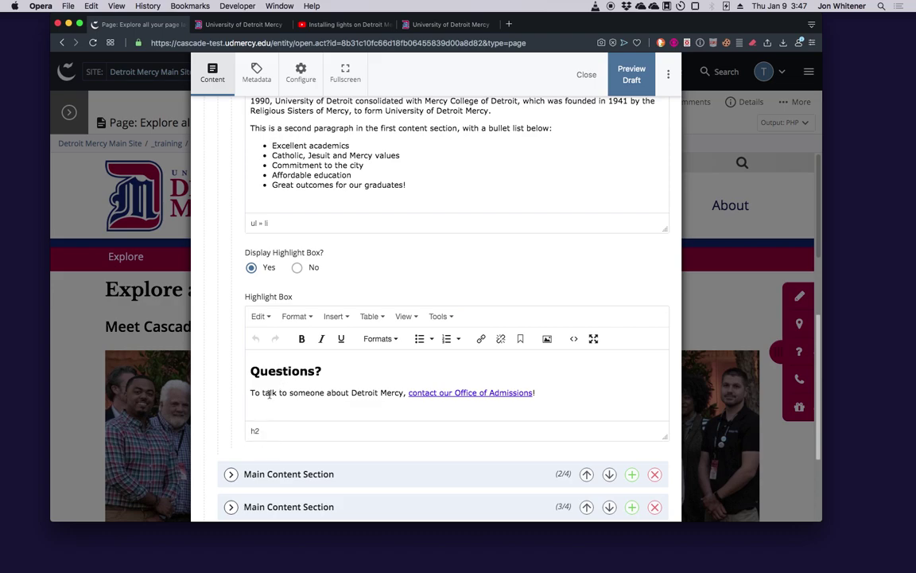
scroll(230, 299, "down", 1)
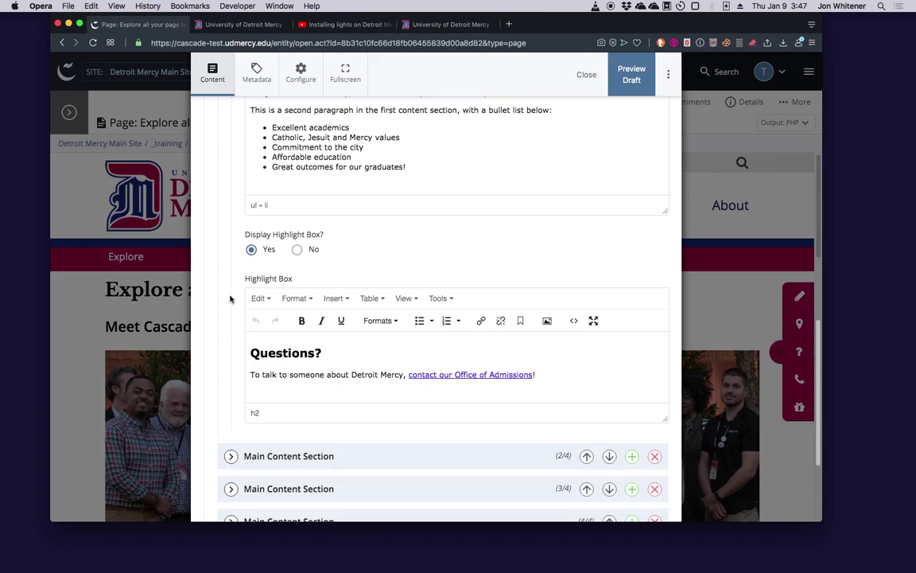
scroll(230, 298, "up", 2)
scroll(230, 298, "up", 3)
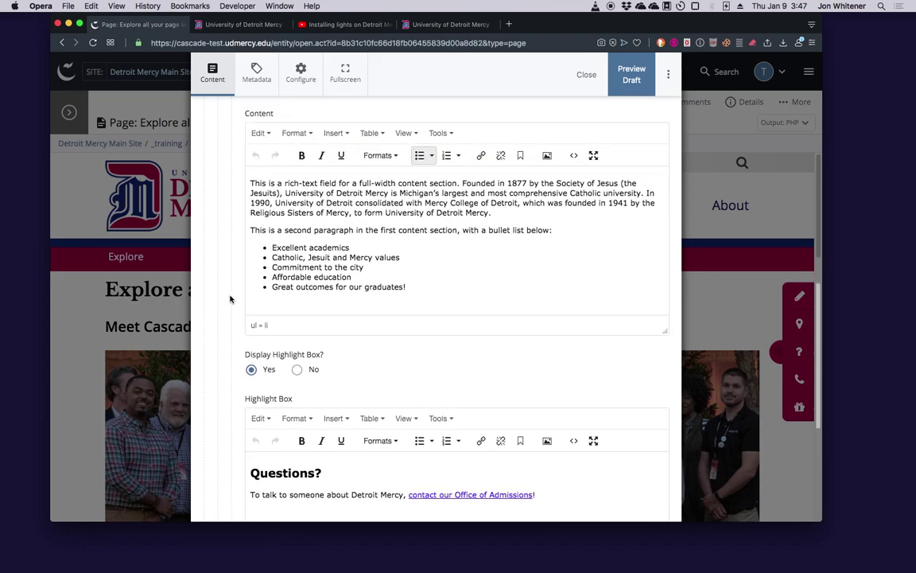
scroll(230, 298, "down", 2)
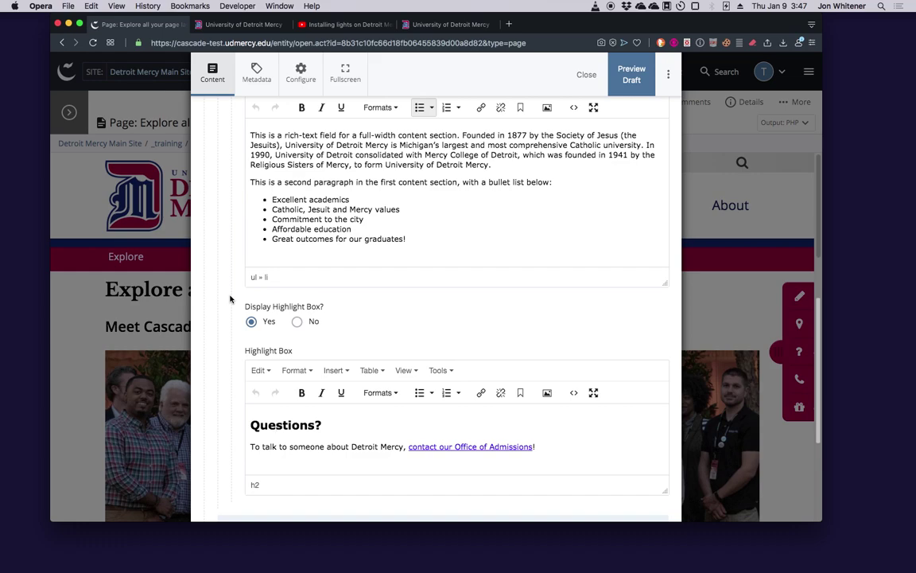
Step: Examine the page title and the "Meet Cascade folks!" section heading at the start of the rendered page
left_click(235, 26)
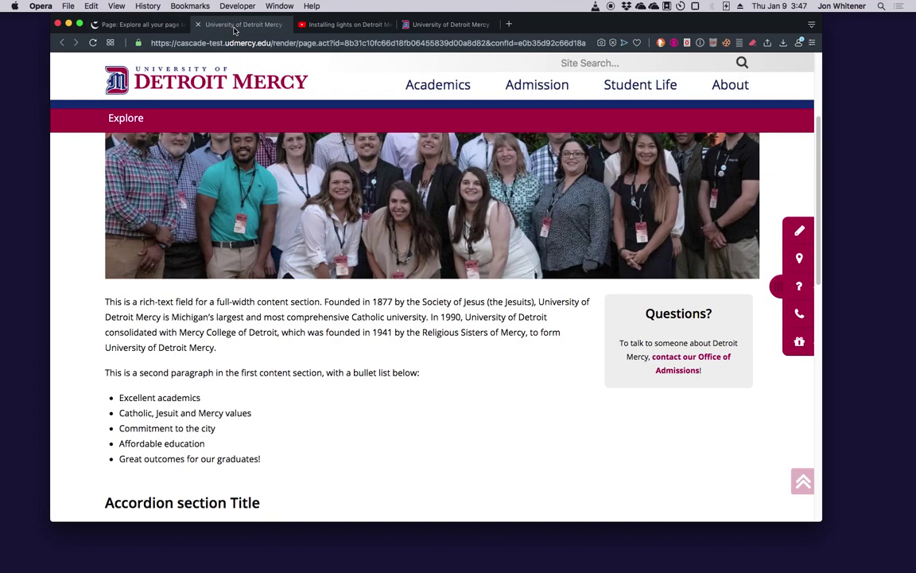
scroll(290, 302, "up", 4)
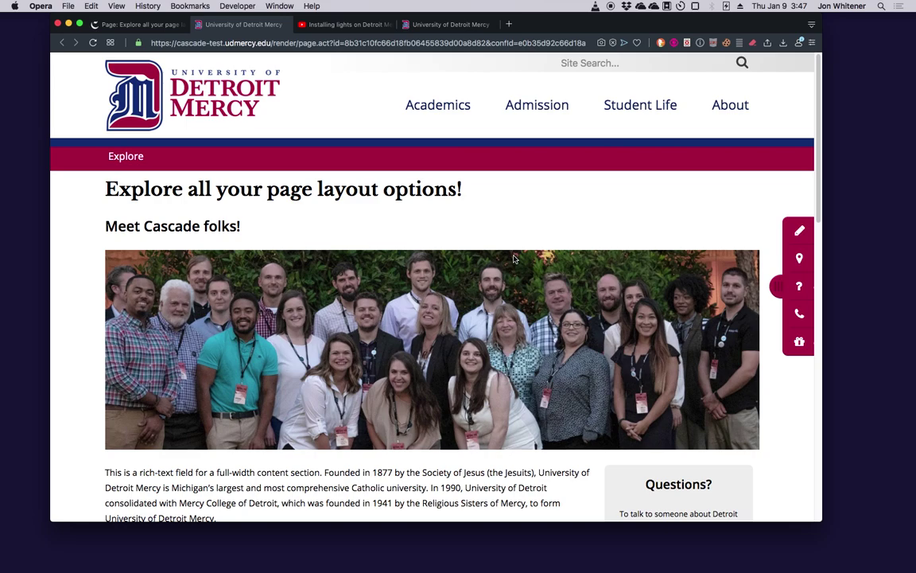
mouse_move(463, 190)
left_mouse_down()
mouse_move(110, 190)
mouse_move(466, 186)
left_mouse_up()
left_click_drag(466, 189, 467, 190)
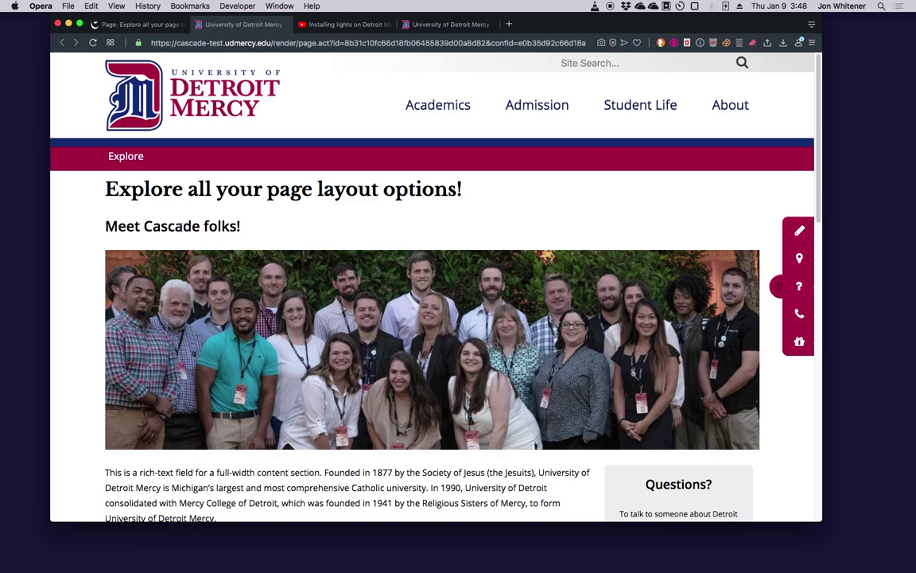
double_click(180, 227)
left_click(249, 227)
left_click_drag(250, 227, 119, 225)
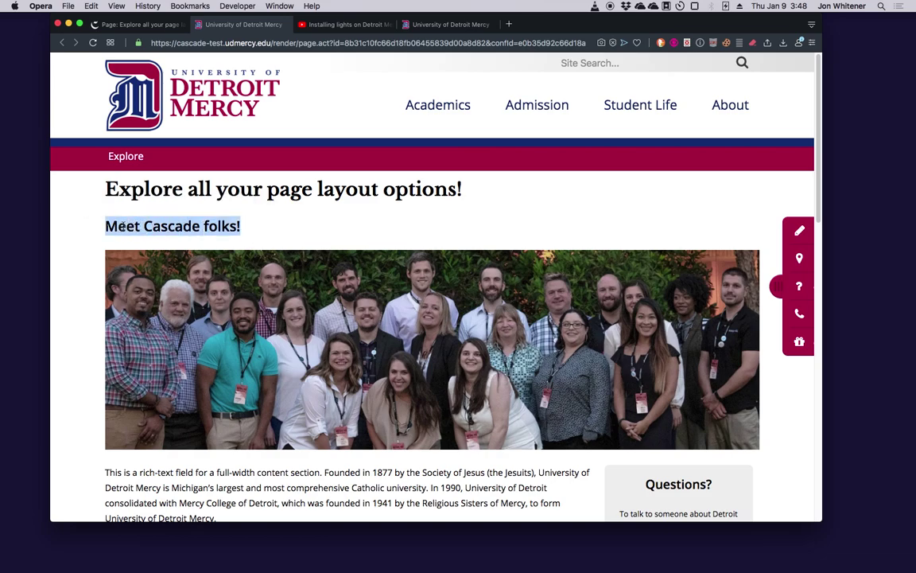
left_click(85, 217)
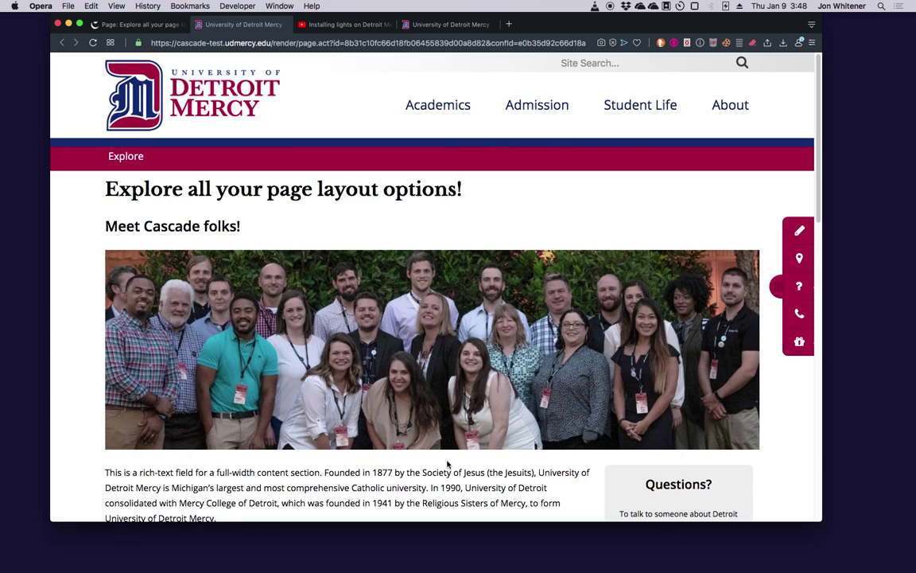
Step: Review the rendered section's image, text and highlight box, and go back to the form's Full-Width Content Area title and image fields
scroll(443, 462, "down", 3)
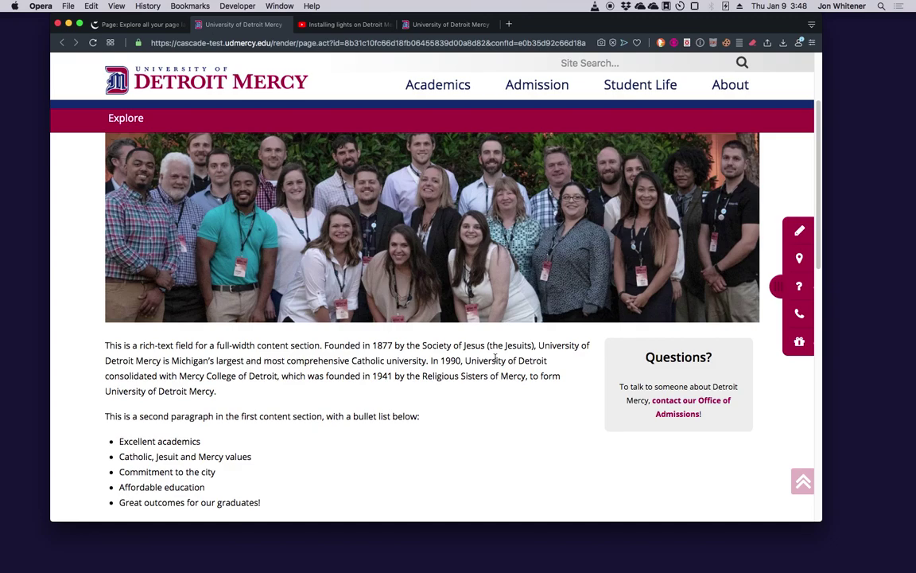
scroll(364, 274, "up", 3)
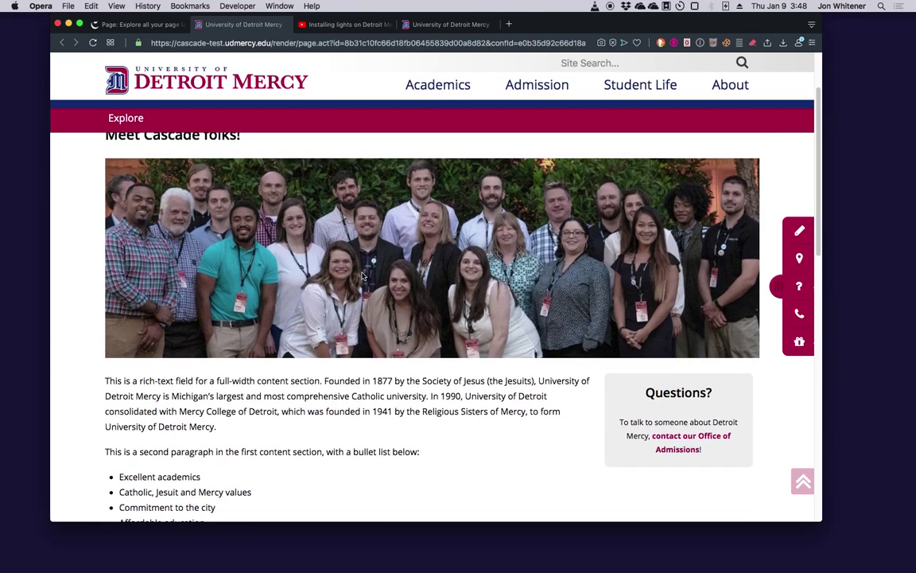
scroll(364, 274, "up", 2)
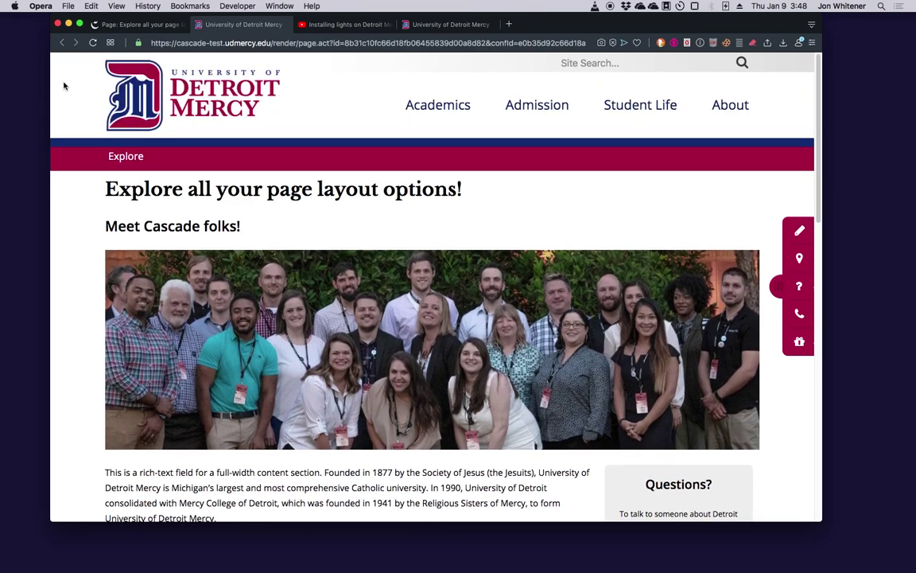
left_click(123, 25)
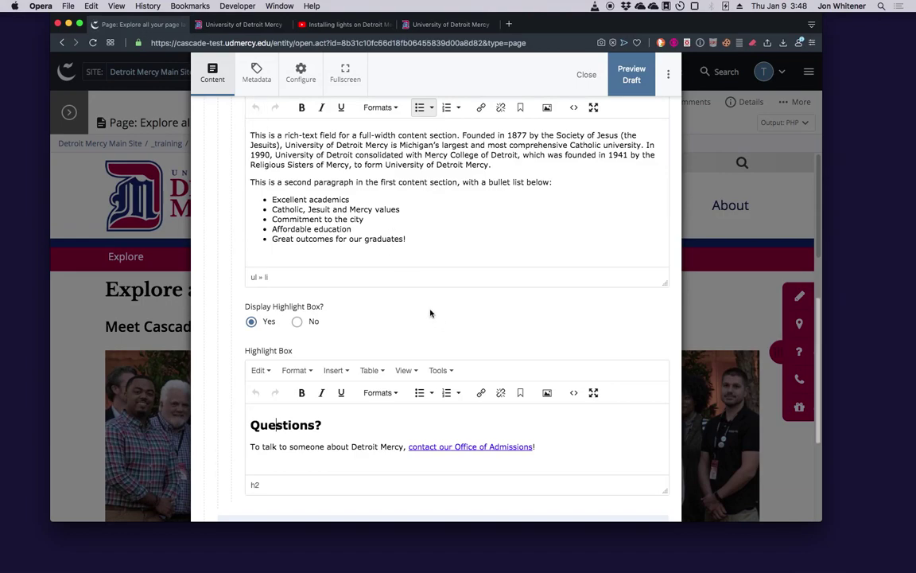
scroll(437, 315, "up", 6)
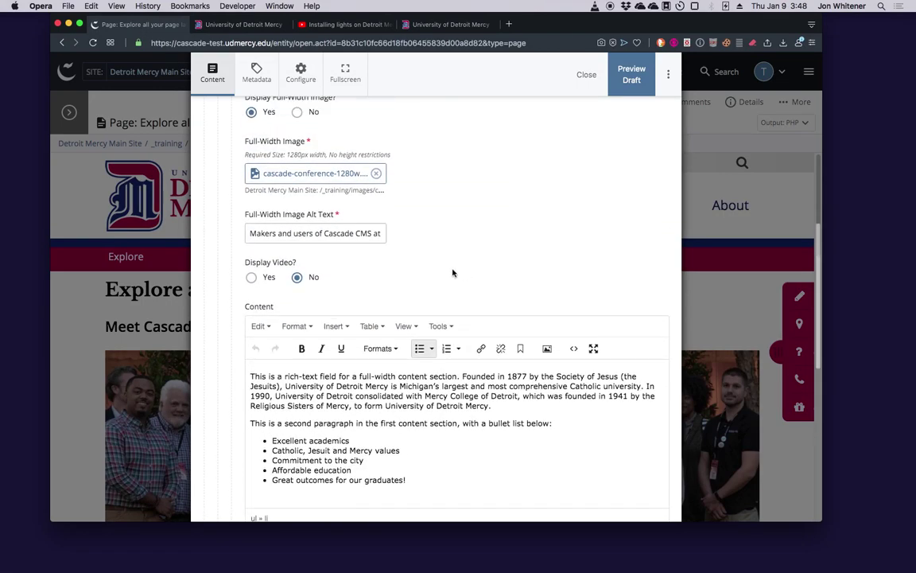
scroll(485, 274, "up", 2)
scroll(536, 260, "up", 2)
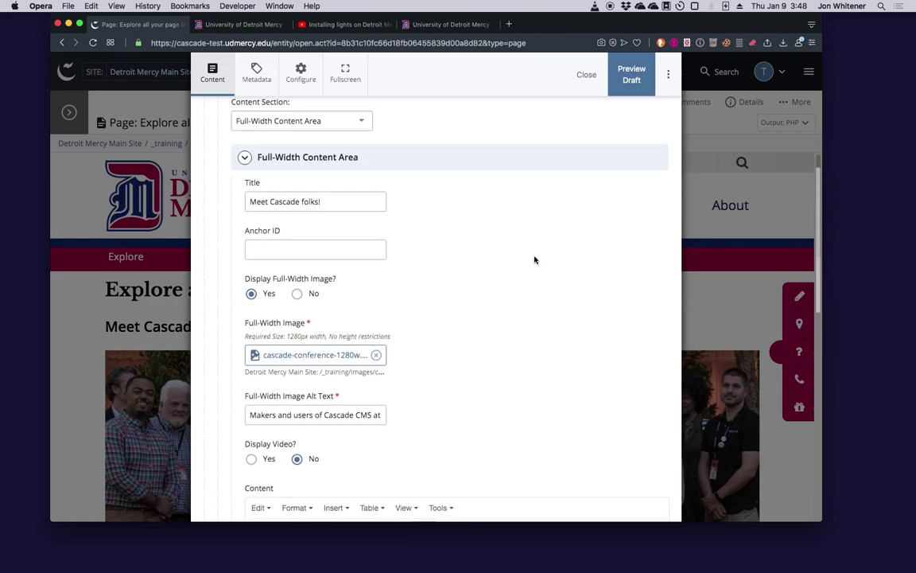
Step: Check the rendered page again, and examine the form's full-width image settings and the Full-Width Image Alt Text
left_click(238, 24)
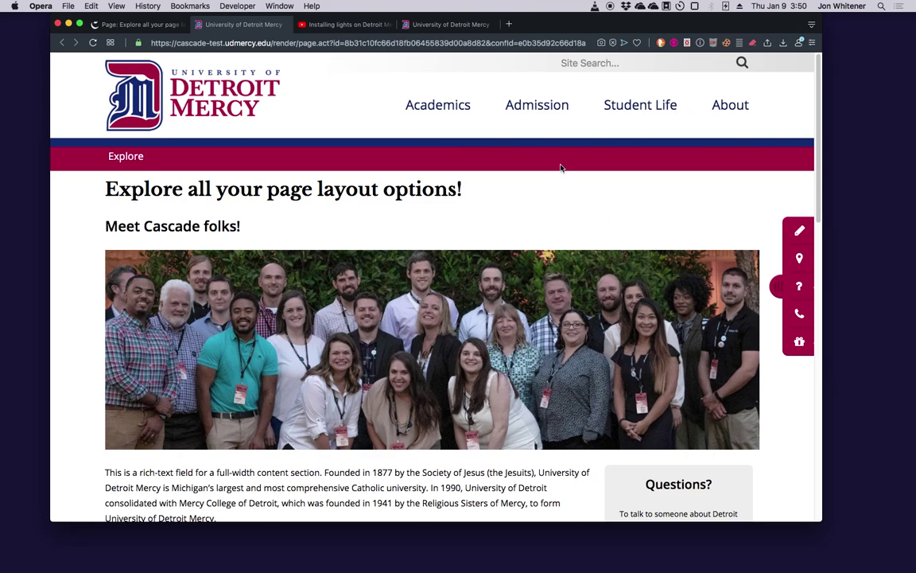
left_click(153, 29)
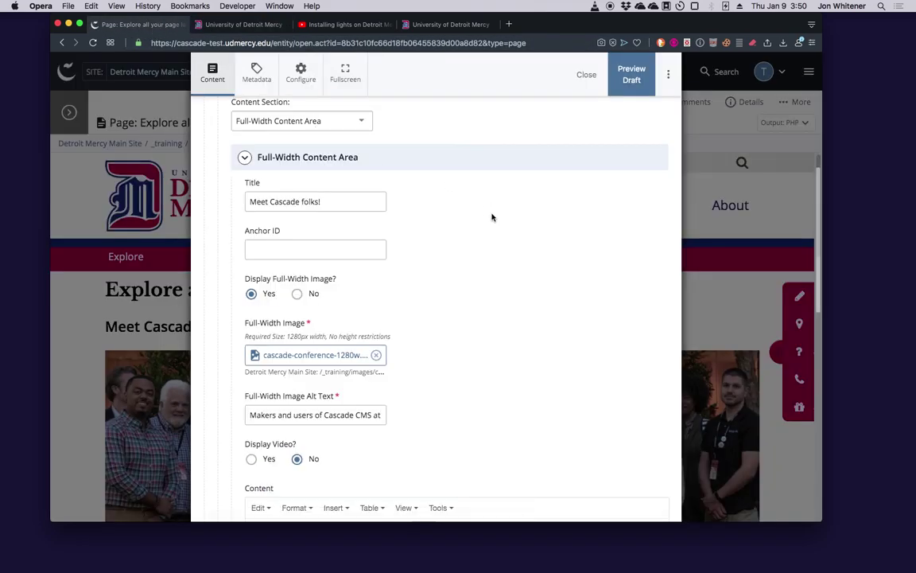
scroll(491, 208, "down", 3)
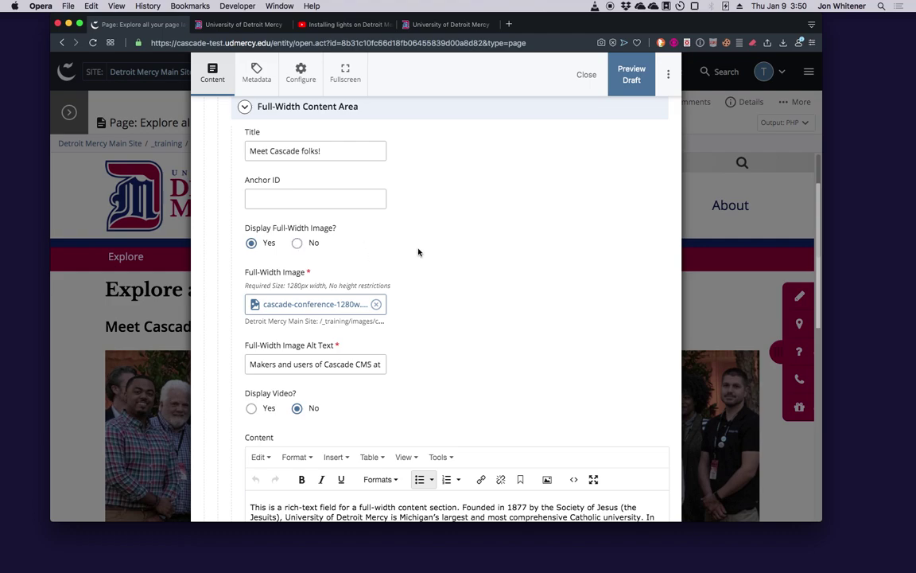
scroll(413, 249, "down", 3)
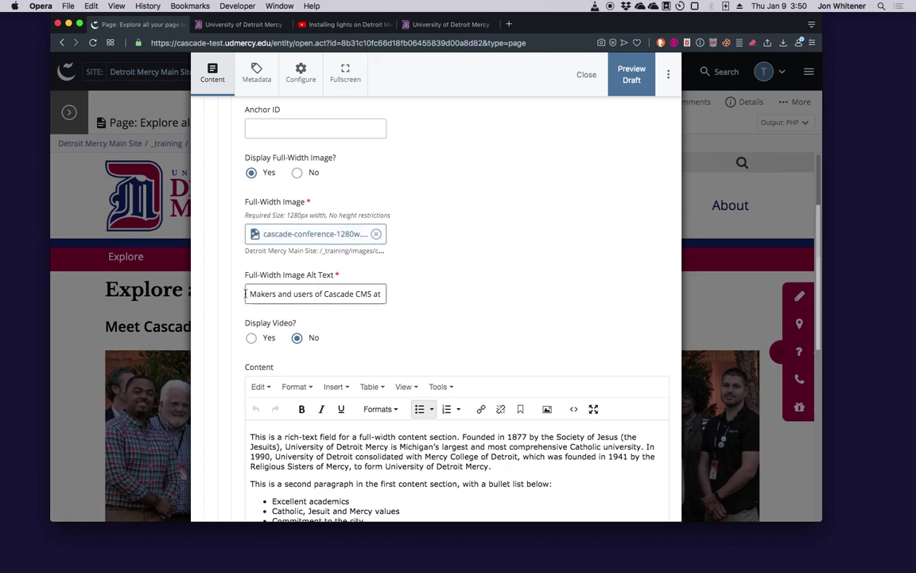
left_click_drag(247, 293, 409, 298)
left_click(408, 297)
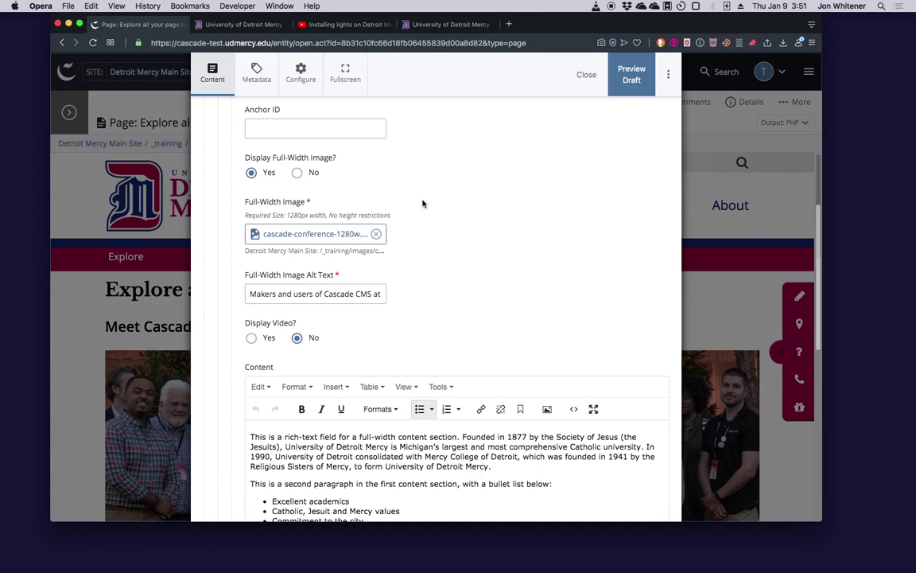
Step: Compare the full-width image on the rendered page with the form's Full-Width Image field and its required size note
left_click(245, 26)
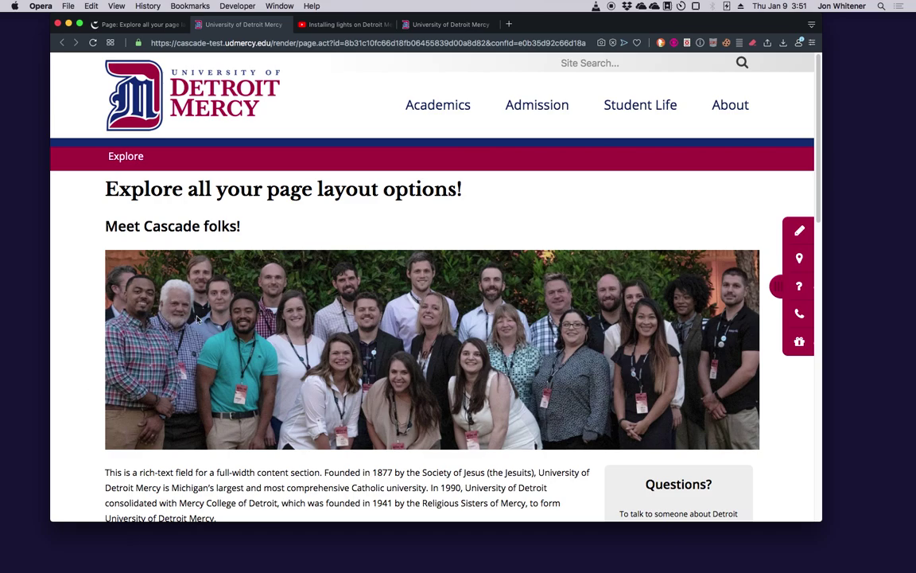
left_click(157, 27)
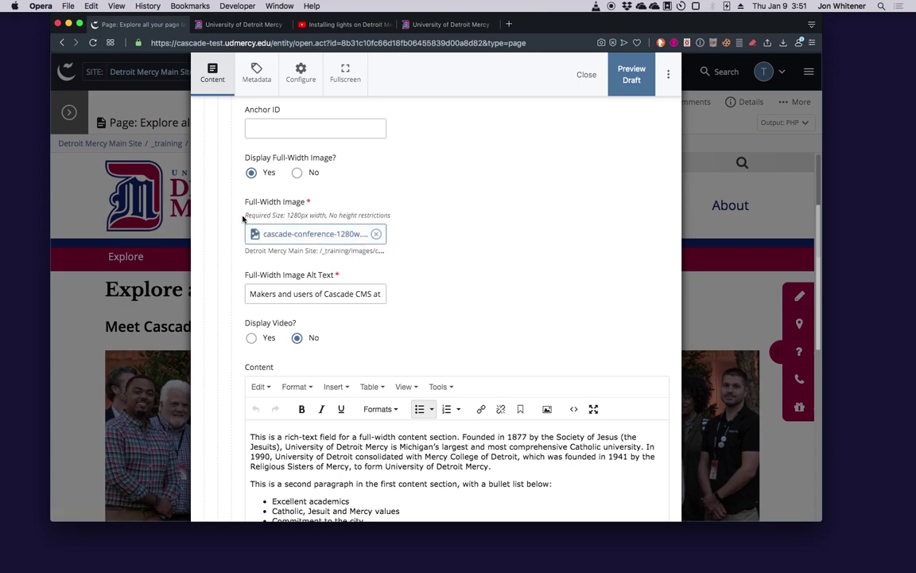
mouse_move(246, 215)
left_mouse_down()
mouse_move(383, 208)
mouse_move(255, 207)
mouse_move(245, 215)
left_mouse_up()
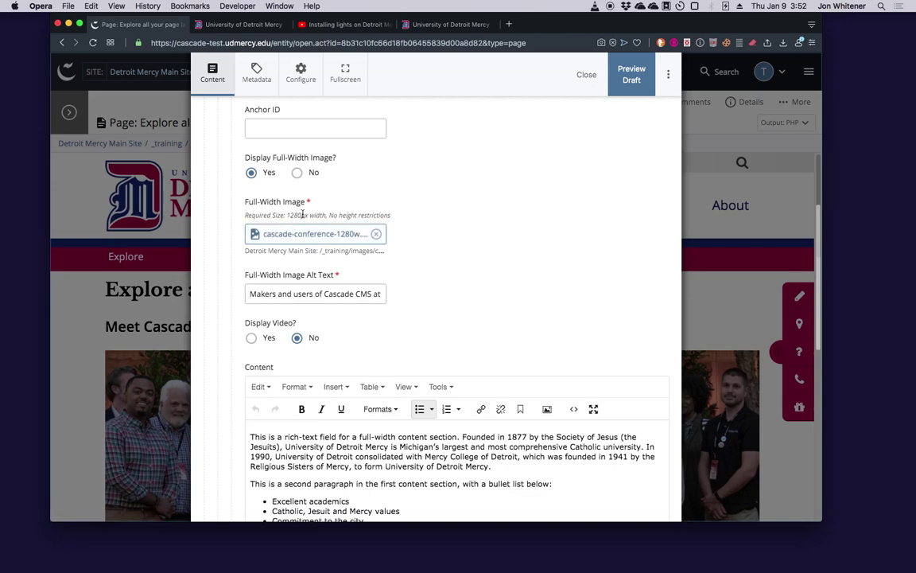
Step: Open the file chooser for the Full-Width Image, and examine the current image's details and the recent image files
left_click(327, 235)
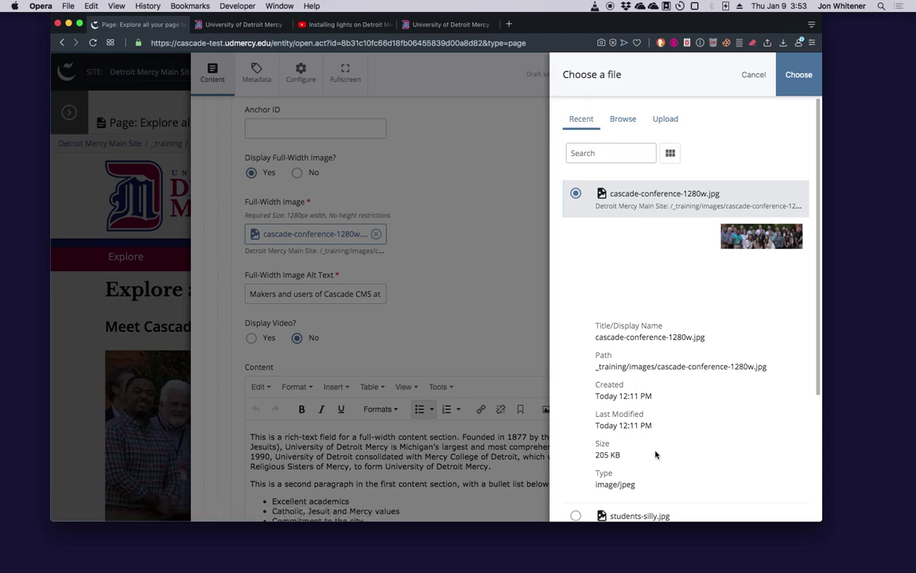
scroll(667, 380, "down", 1)
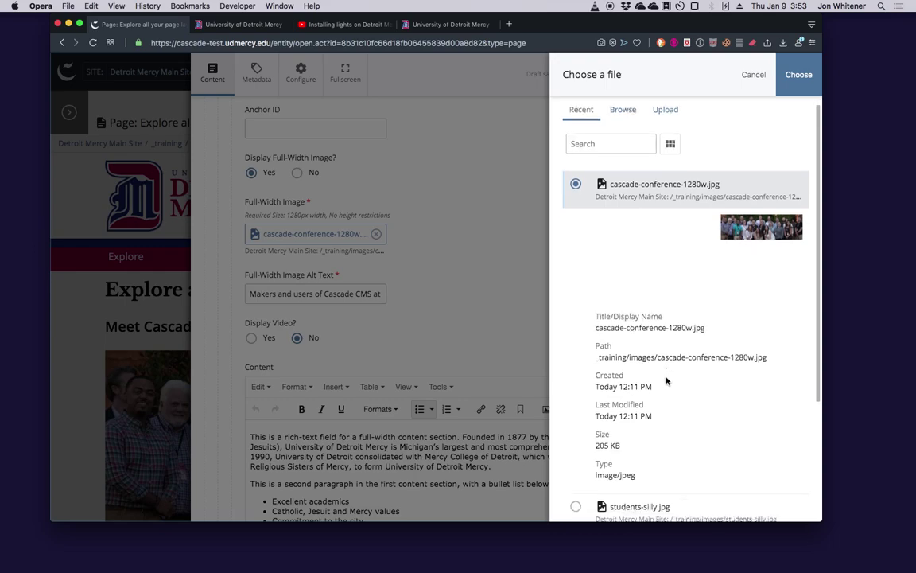
scroll(667, 380, "down", 2)
scroll(666, 381, "down", 3)
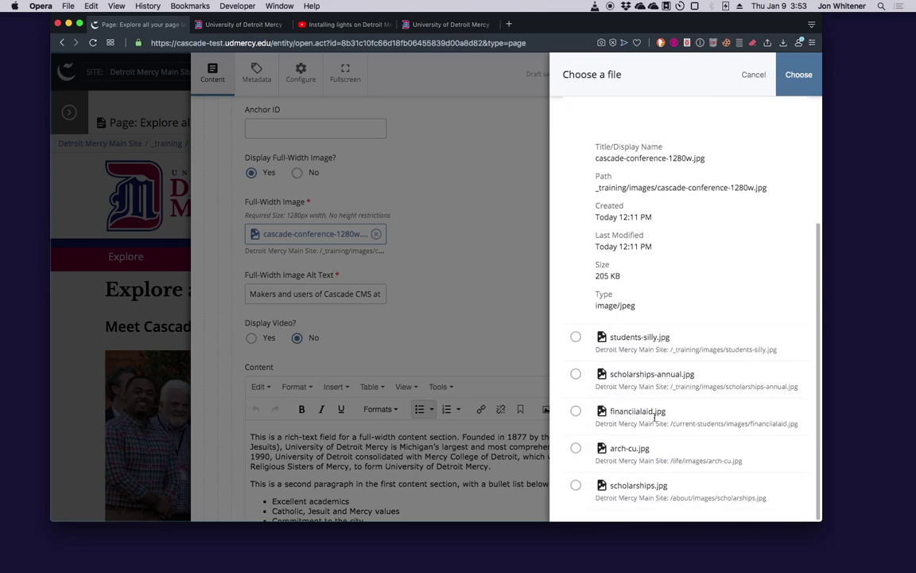
Step: Examine the current image's details and the recent image files in the chooser, in both list and thumbnail views
scroll(666, 390, "up", 5)
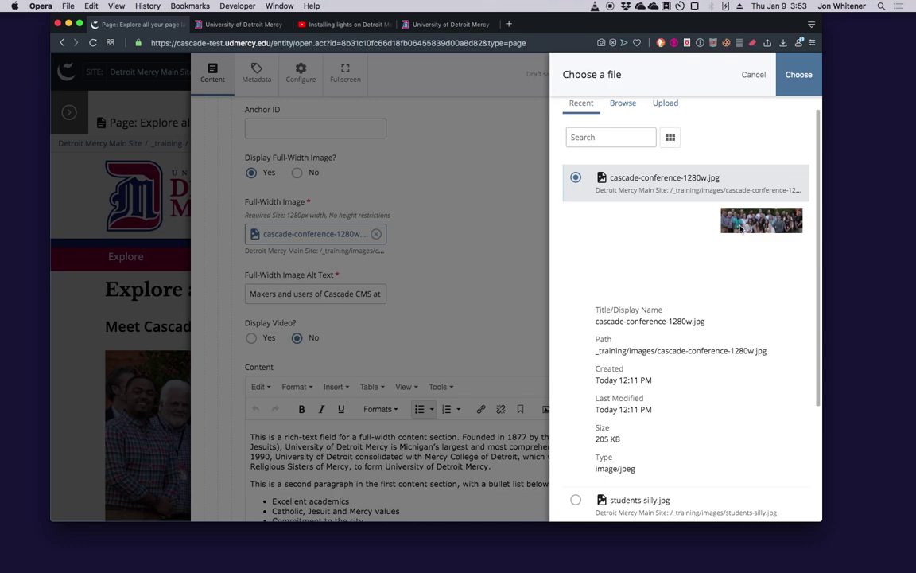
scroll(655, 322, "down", 5)
scroll(655, 322, "down", 1)
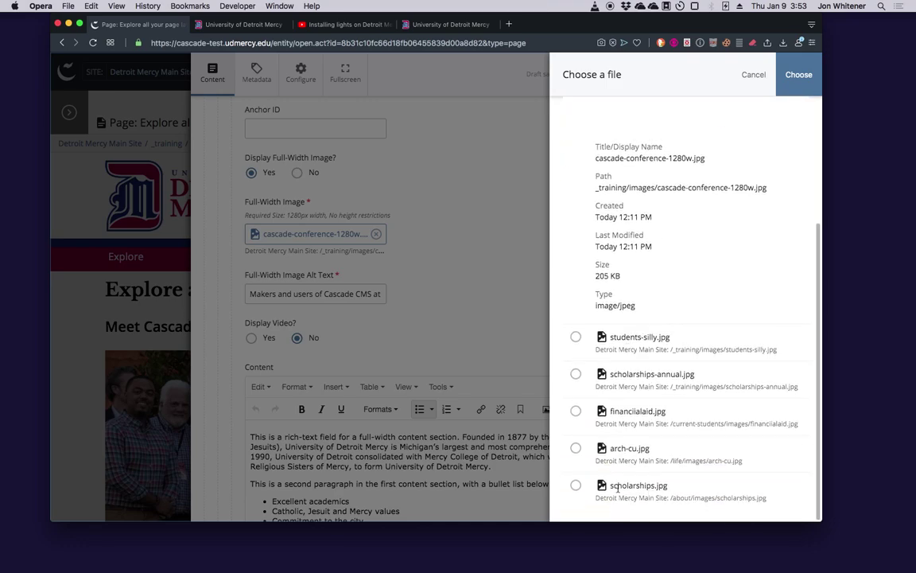
scroll(652, 334, "up", 5)
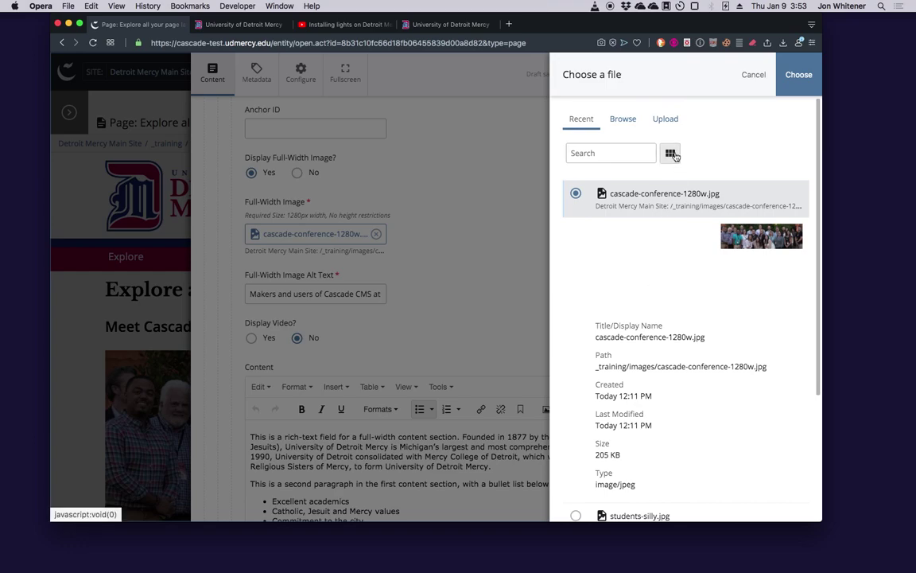
left_click(671, 155)
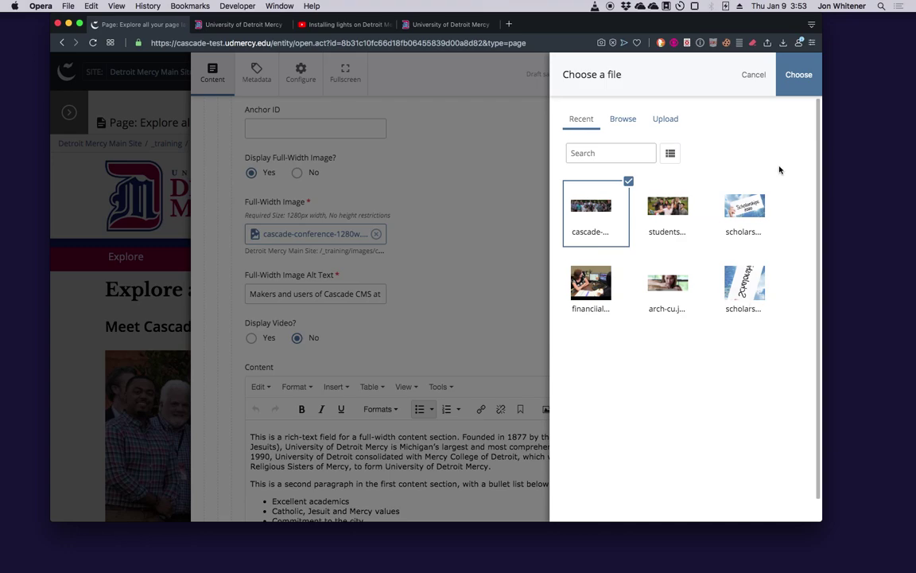
left_click(670, 153)
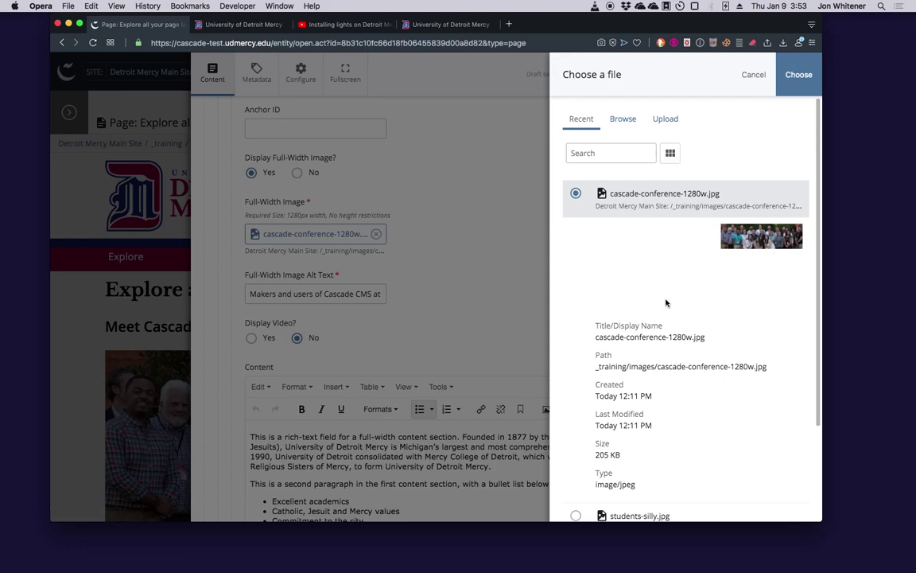
Step: Choose students-silly.jpg from the recent files as the Full-Width Image
scroll(665, 309, "down", 5)
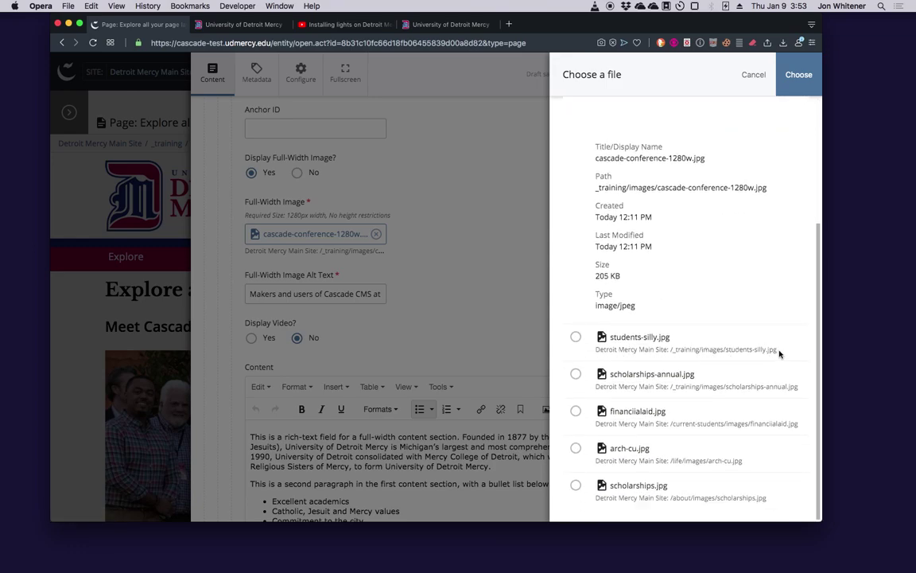
left_click(575, 339)
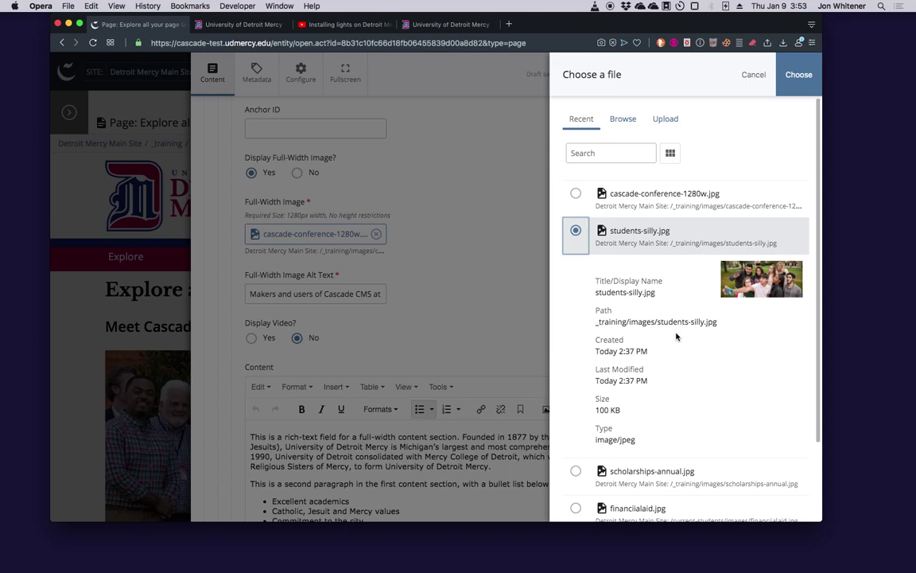
left_click(797, 76)
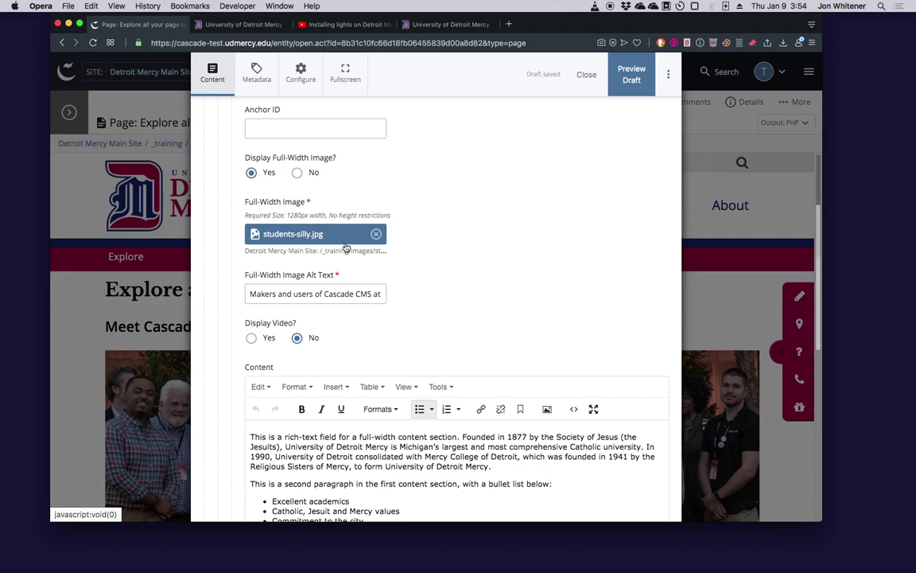
Step: Preview the draft and examine the new full-width image, making the browser window taller to show more of it
left_click(630, 79)
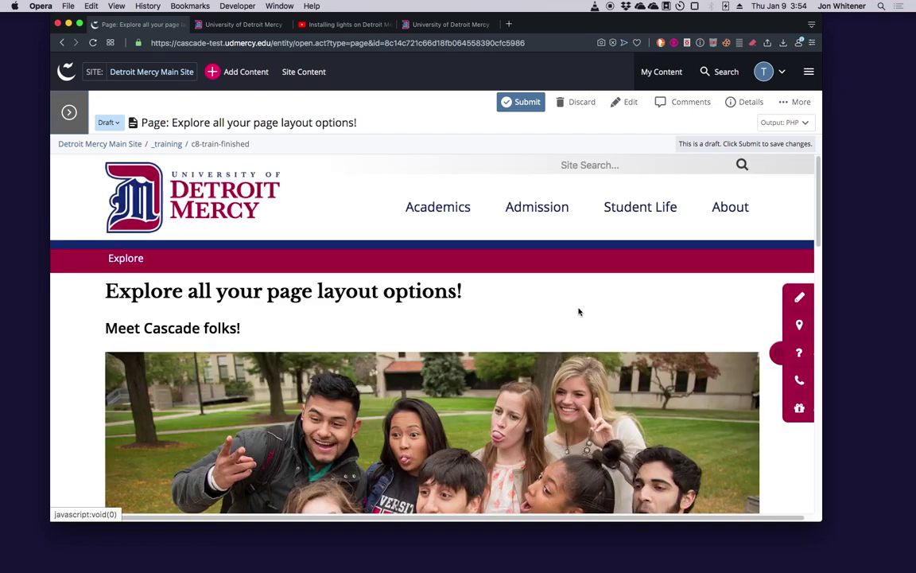
scroll(582, 312, "down", 1)
scroll(582, 313, "down", 1)
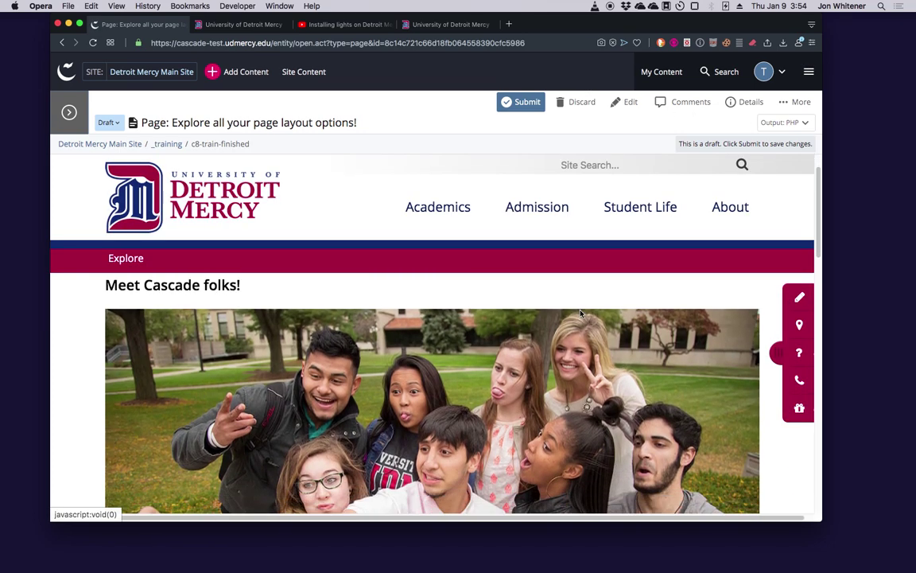
scroll(582, 313, "down", 2)
scroll(581, 313, "down", 2)
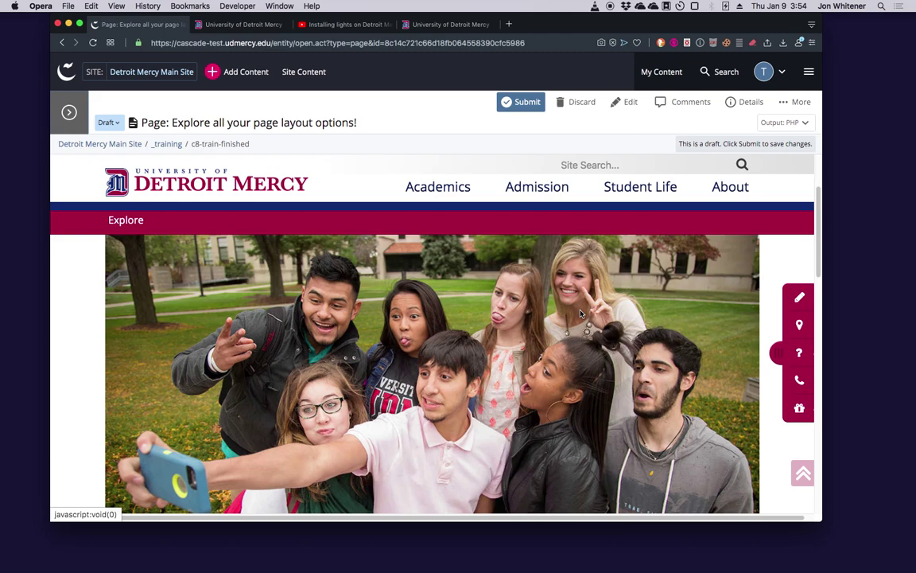
left_click_drag(533, 522, 530, 556)
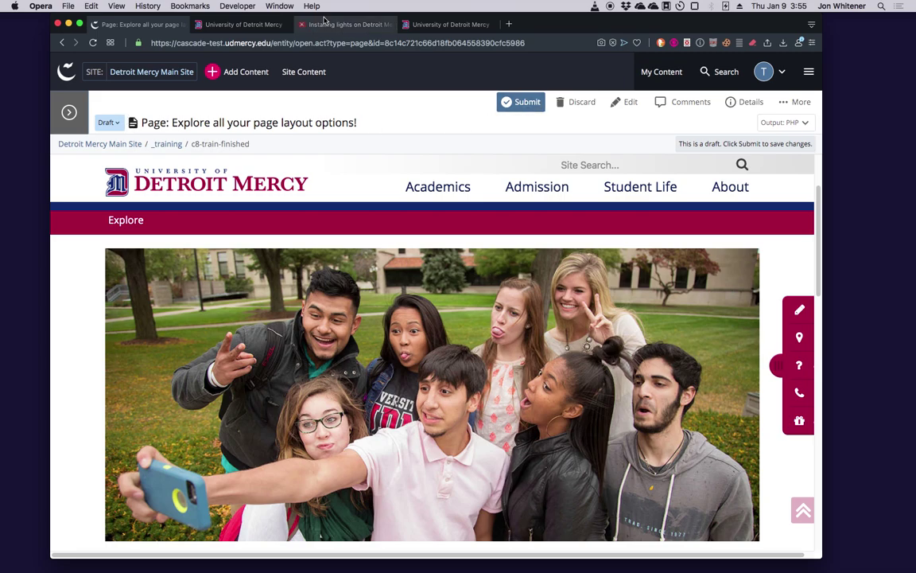
Step: On the rendered page in the other tab, check how the image, text and highlight box adapt to narrow and wide browser windows
left_click(253, 26)
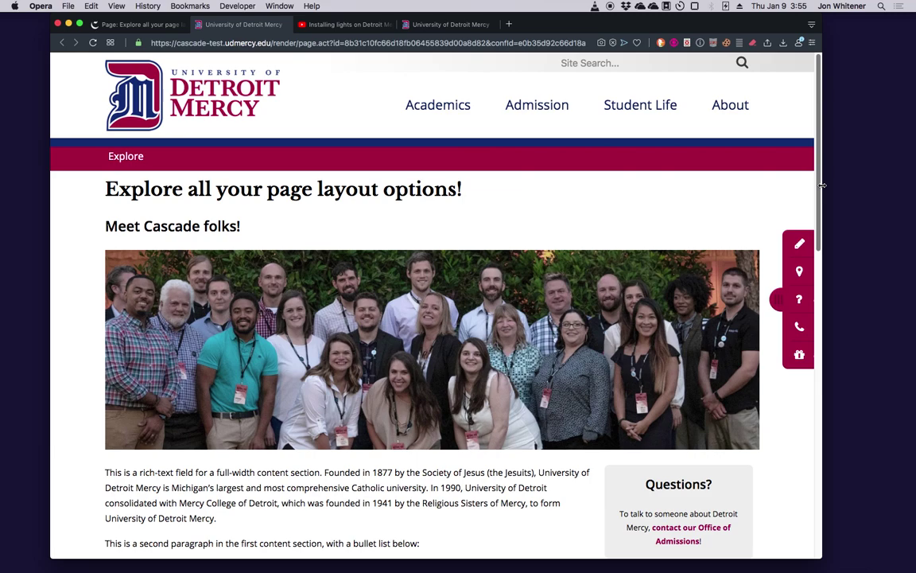
left_click_drag(822, 185, 495, 207)
left_click_drag(460, 211, 298, 227)
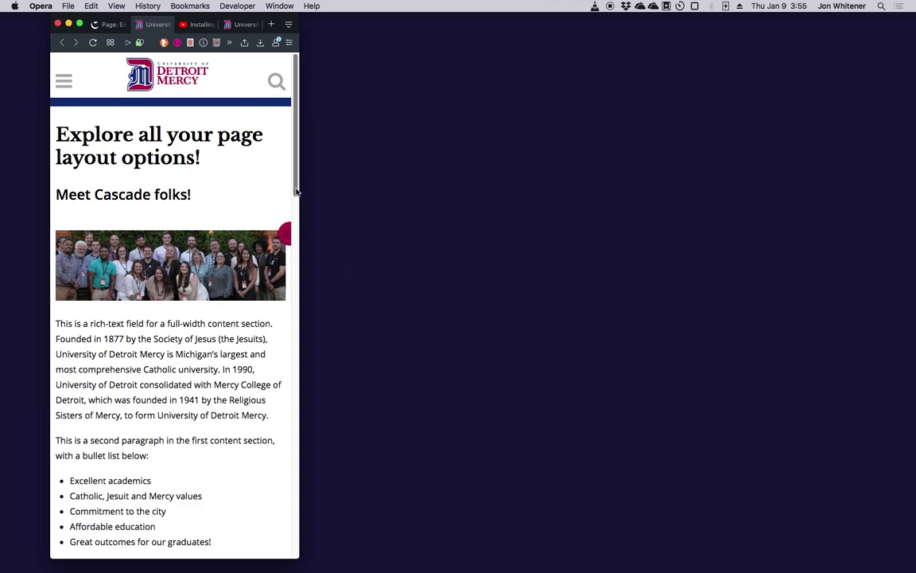
left_click_drag(297, 191, 459, 196)
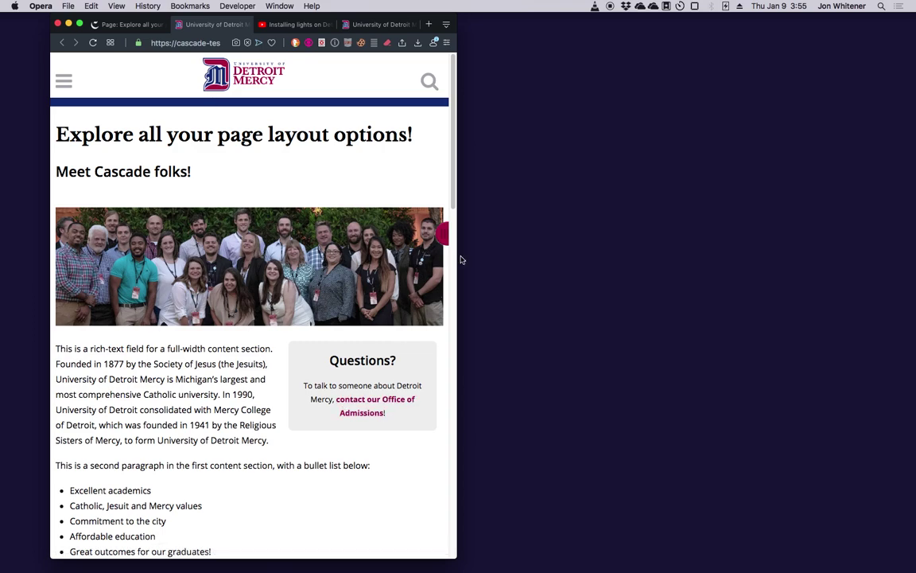
left_click_drag(456, 255, 306, 252)
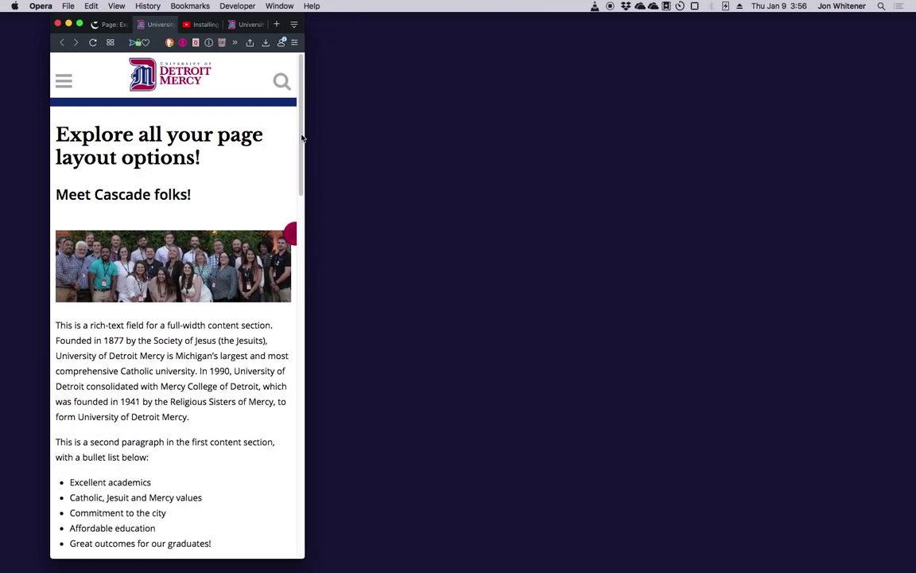
left_click_drag(302, 135, 305, 192)
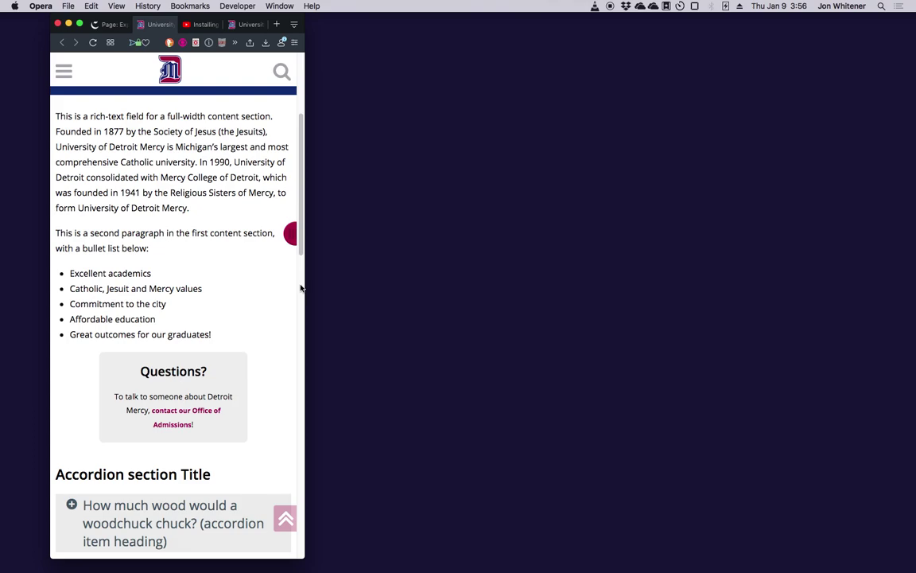
left_click_drag(305, 289, 766, 271)
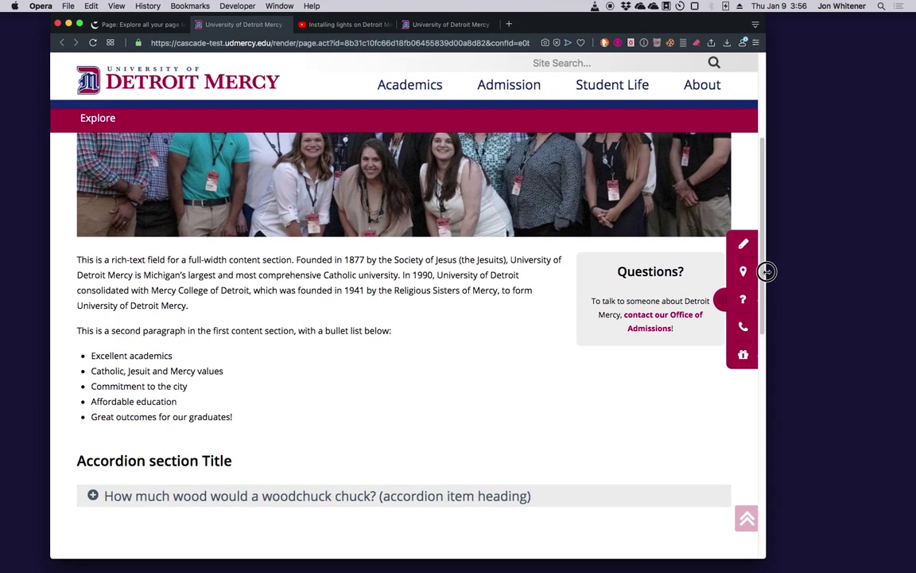
scroll(209, 139, "up", 5)
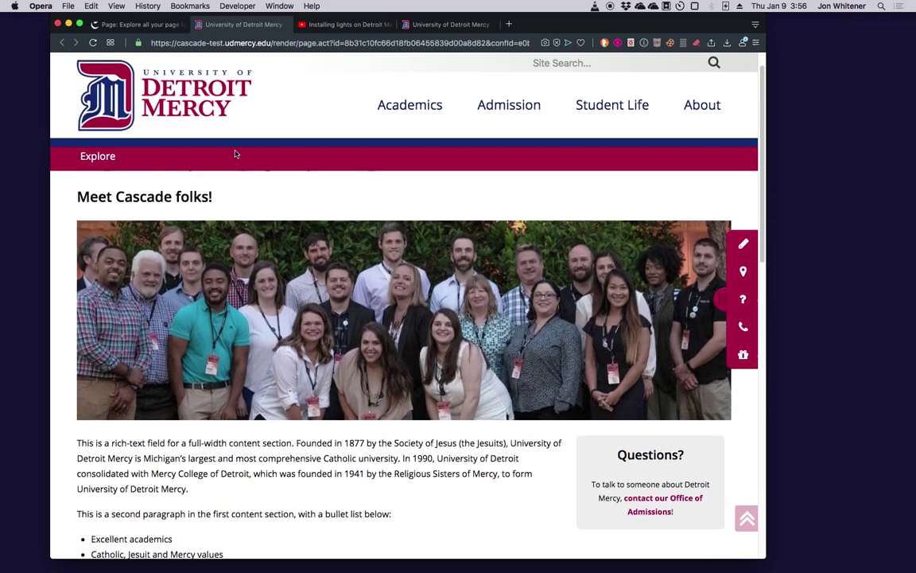
scroll(236, 154, "up", 1)
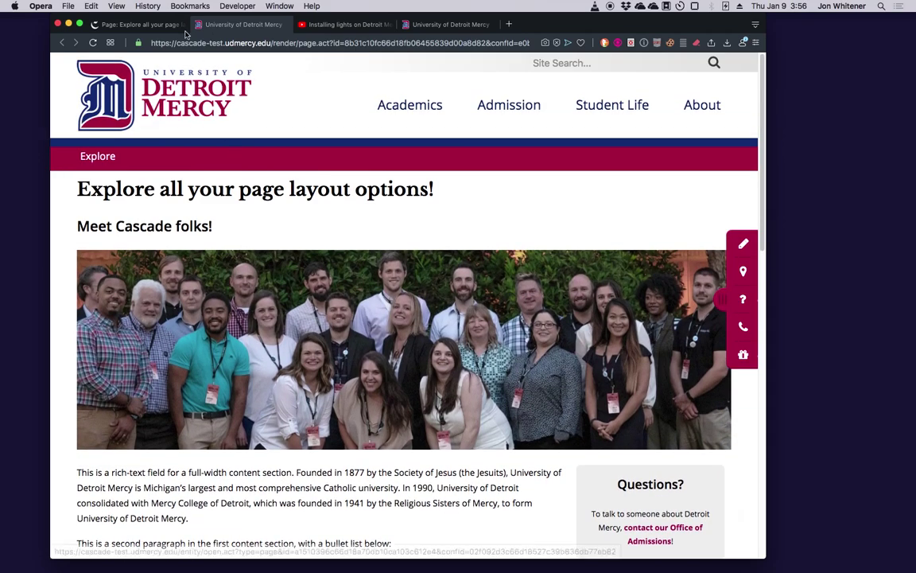
Step: Go back to the draft preview and review the full-width image, text, highlight box and accordion section
left_click(136, 25)
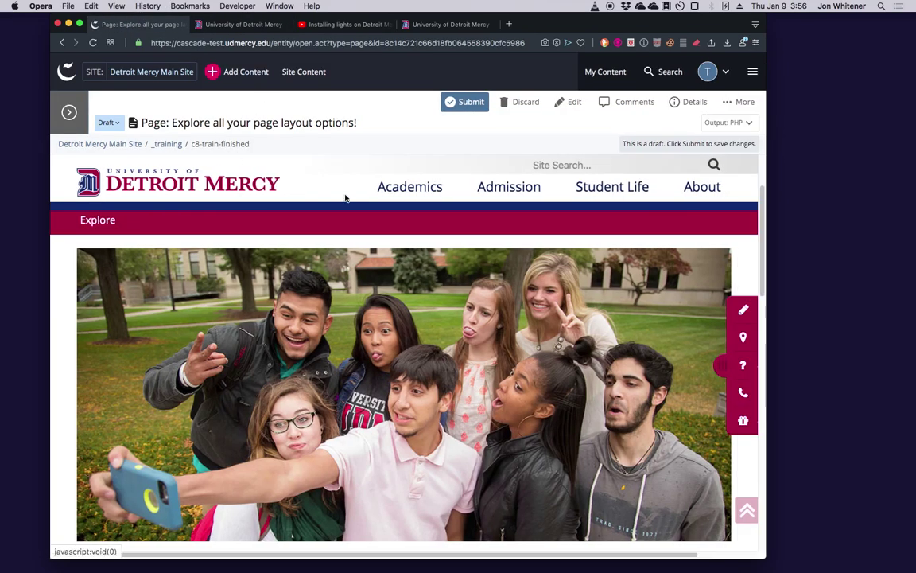
scroll(298, 196, "down", 3)
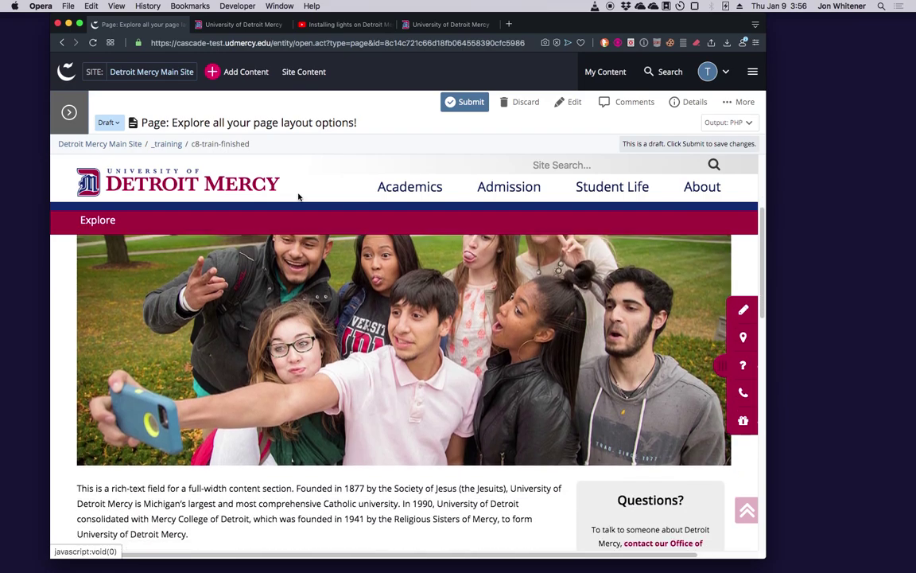
scroll(298, 197, "down", 5)
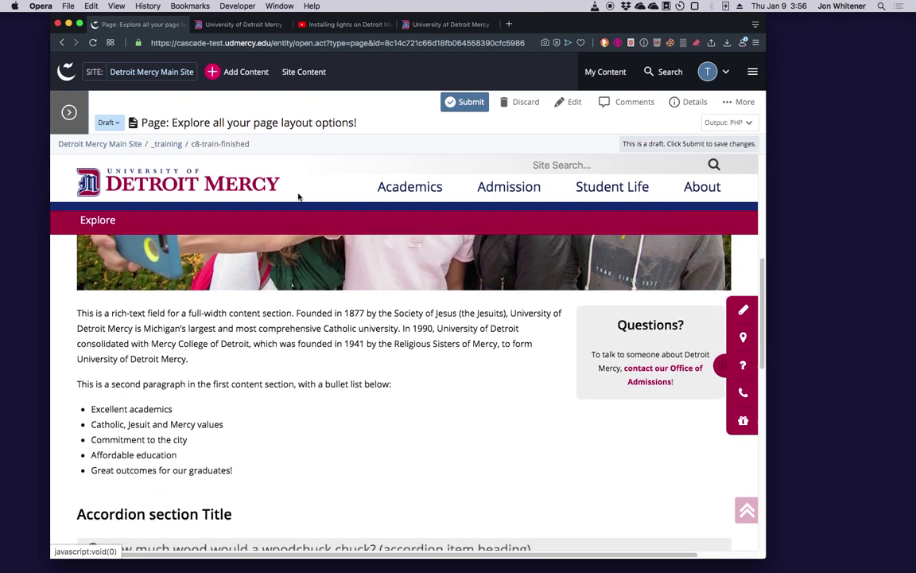
scroll(299, 196, "down", 2)
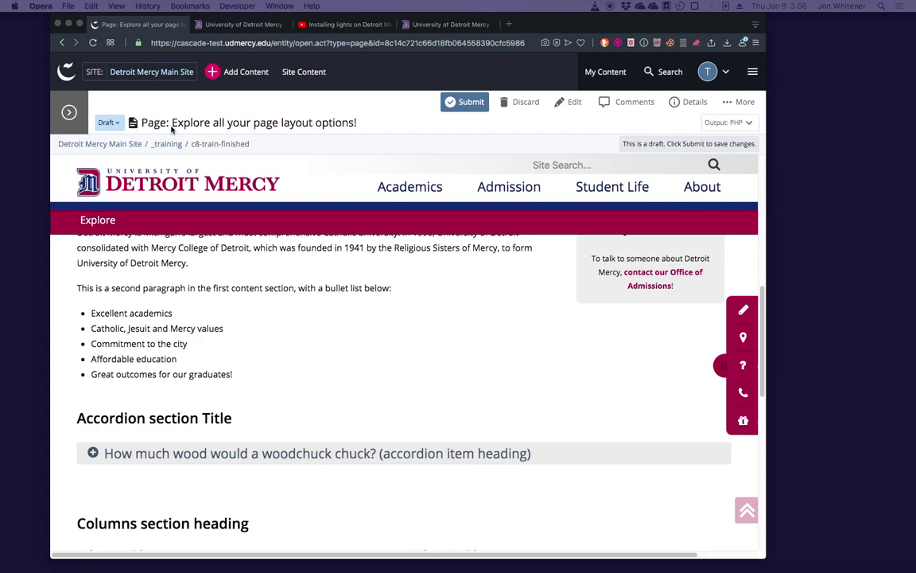
Step: Reopen the draft for editing and, in the Full-Width Content Area, set Display Full-Width Image to No and Display Video to Yes
left_click(571, 108)
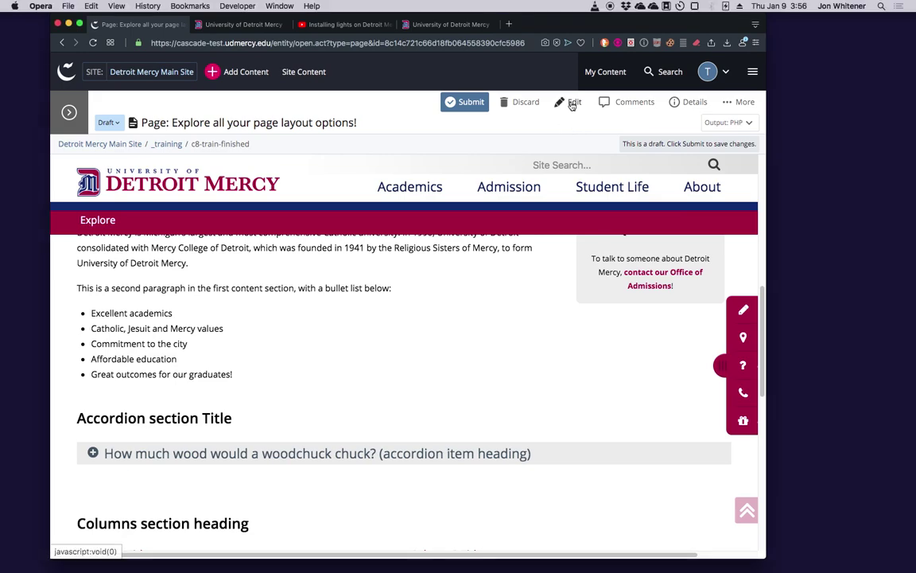
left_click(571, 107)
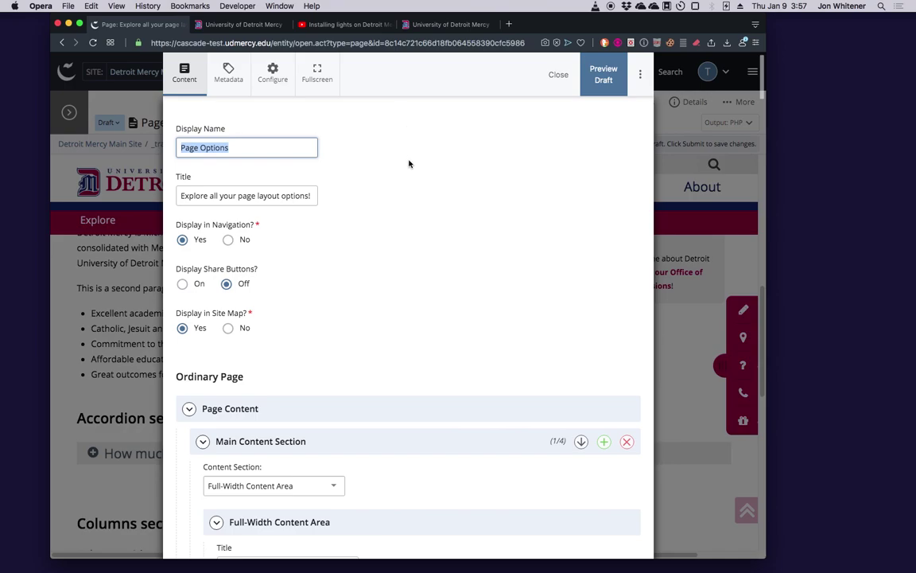
scroll(374, 271, "down", 2)
scroll(374, 270, "down", 10)
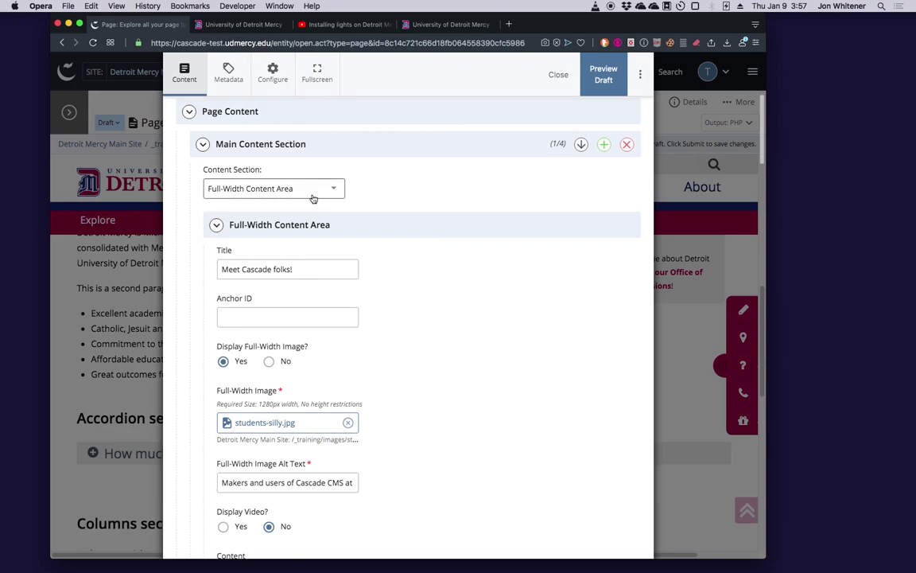
scroll(487, 241, "down", 6)
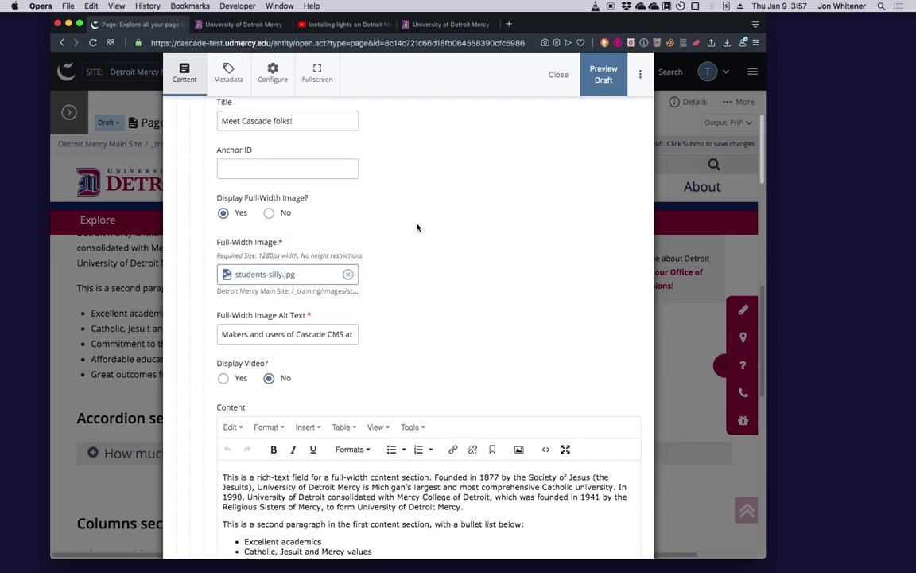
scroll(417, 228, "down", 1)
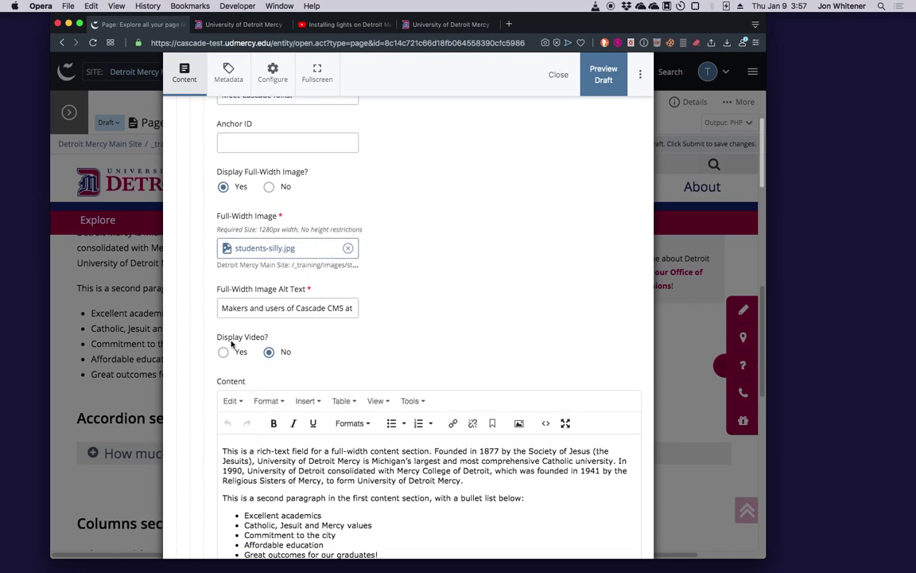
left_click(270, 188)
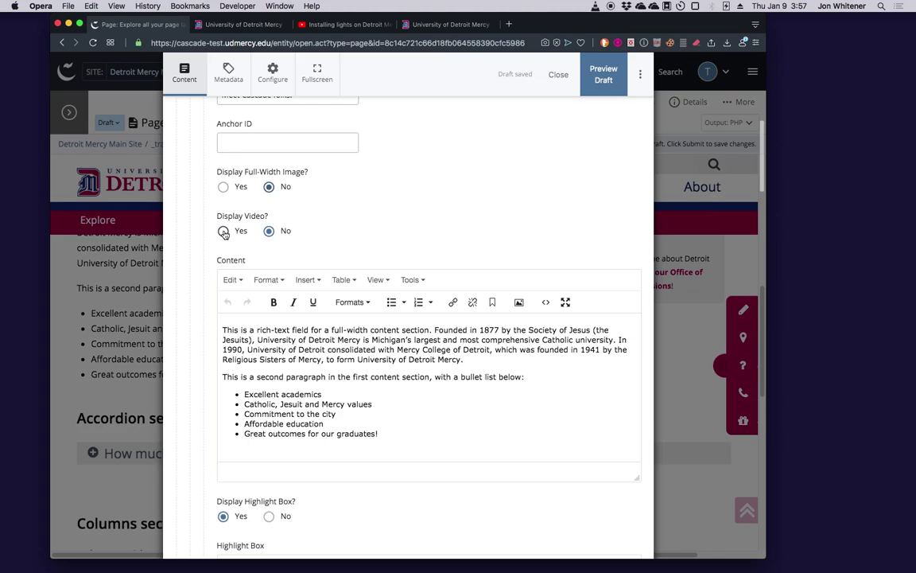
left_click(224, 231)
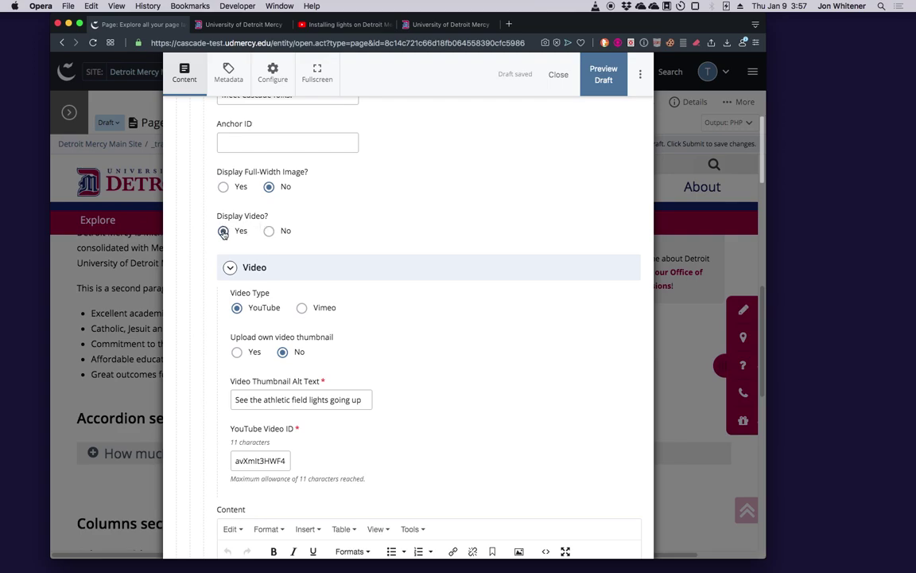
Step: Examine the YouTube video fields and set Display Full-Width Image to Yes alongside the video
scroll(389, 219, "down", 1)
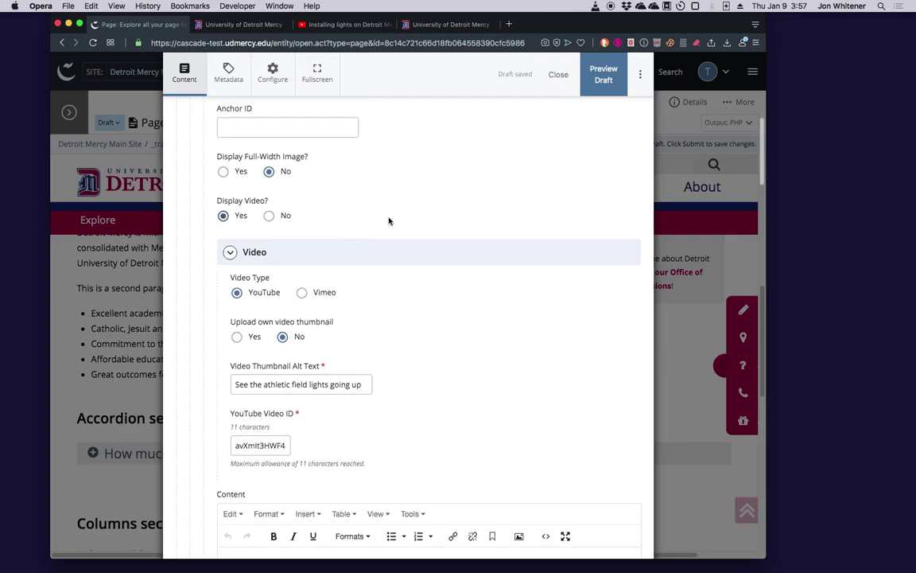
scroll(389, 220, "down", 1)
scroll(389, 221, "down", 2)
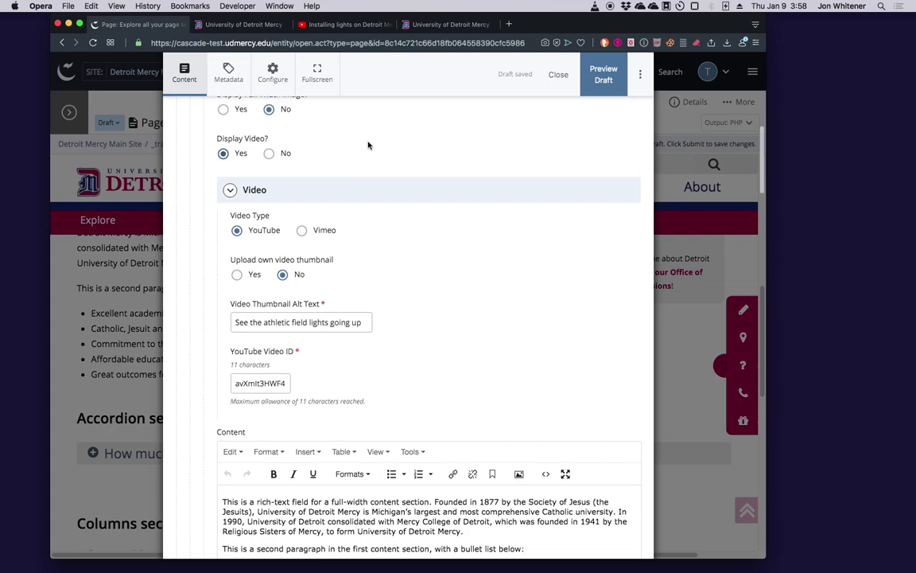
scroll(369, 145, "up", 2)
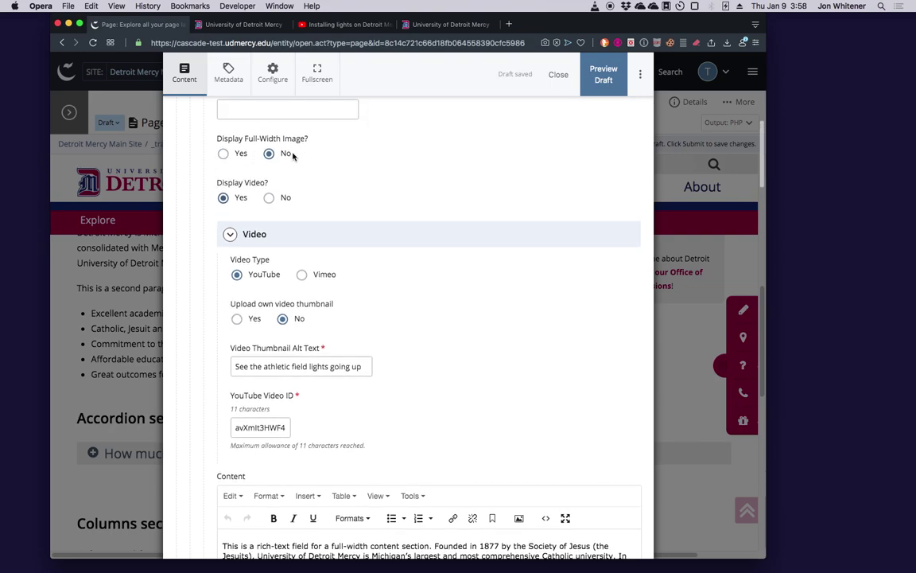
left_click(225, 155)
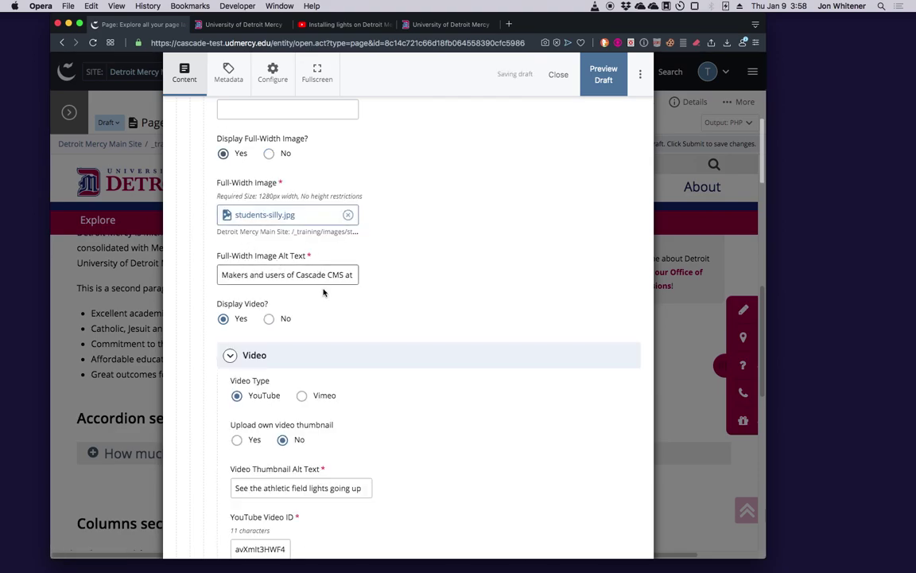
Step: Set Display Full-Width Image to No so only the video is used, and examine the YouTube Video ID field
left_click(270, 154)
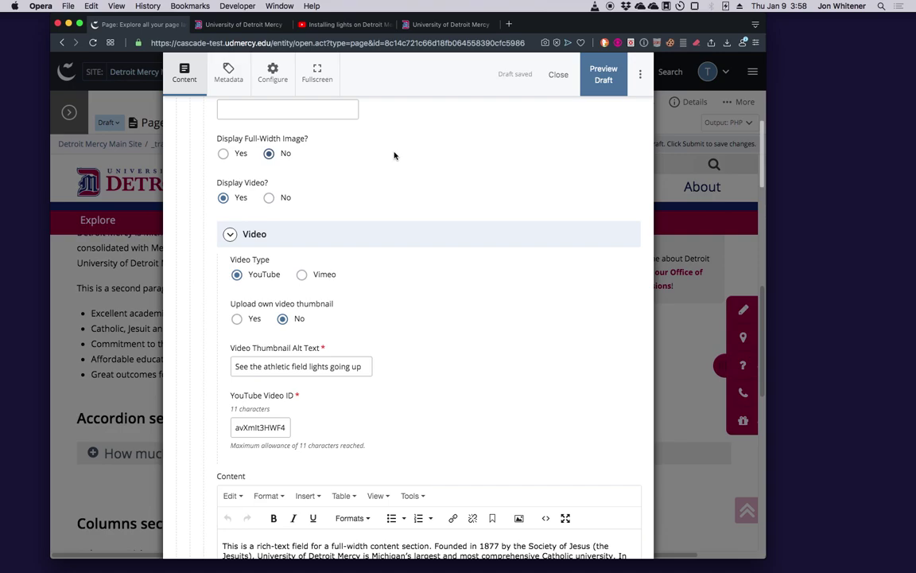
scroll(376, 176, "down", 1)
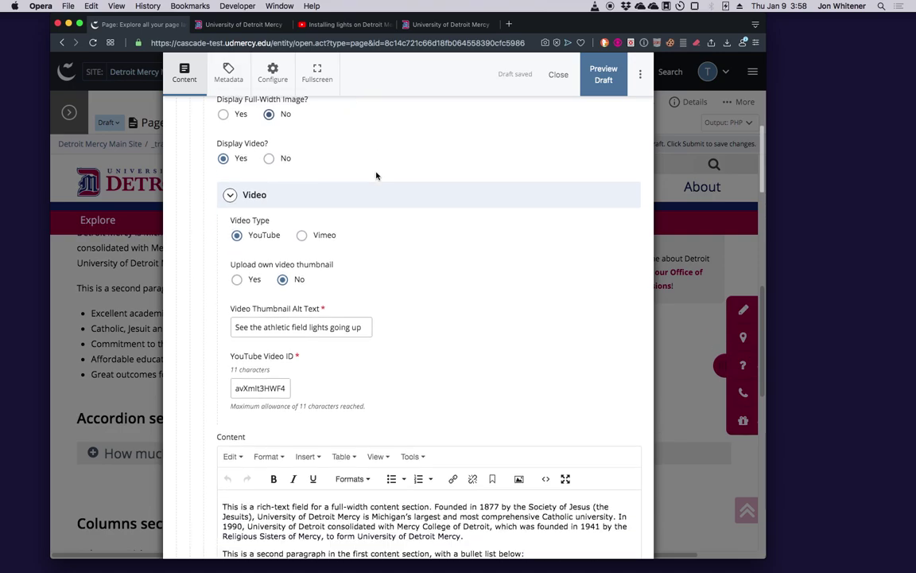
scroll(376, 175, "down", 3)
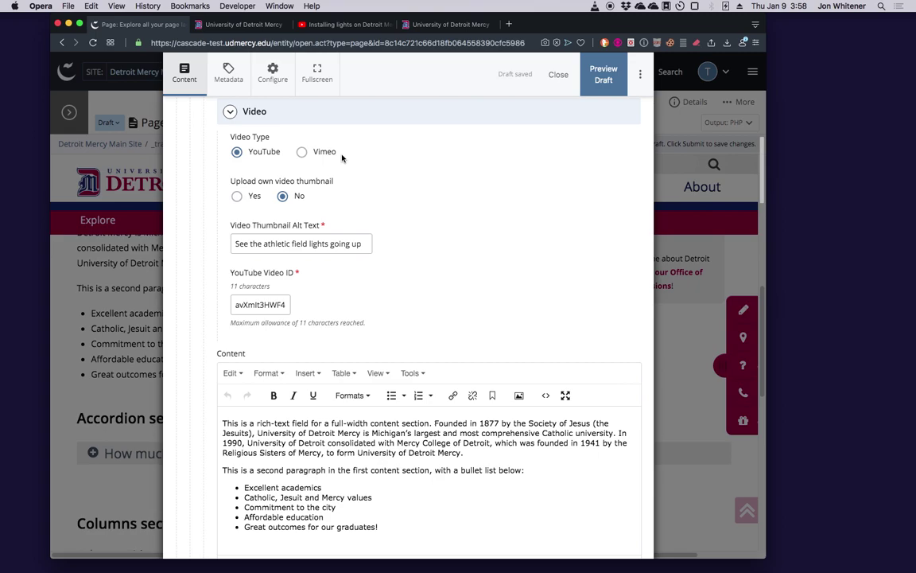
left_click(288, 305)
left_click_drag(231, 272, 295, 273)
left_click(293, 274)
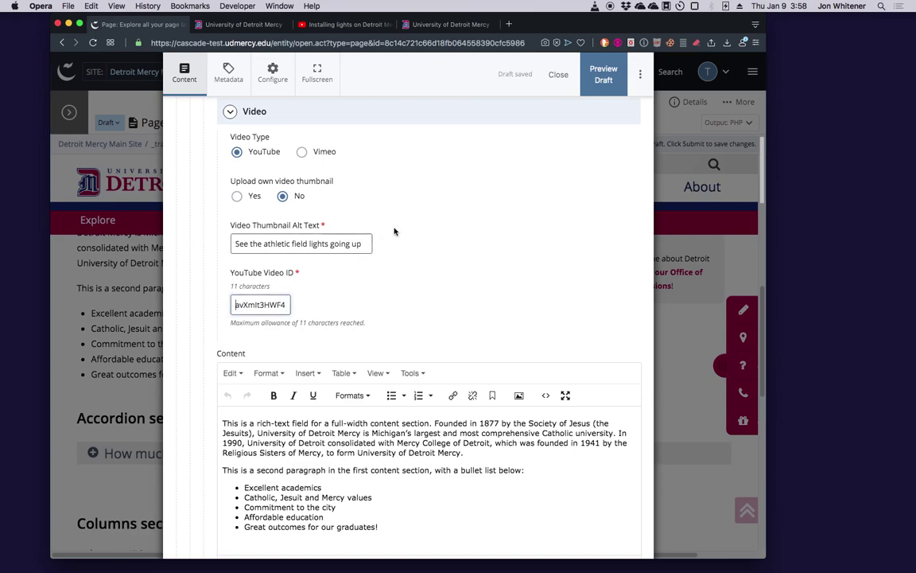
Step: Switch to the YouTube page of the Titan Field lights time lapse, play the video and pause it near the end
left_click(356, 27)
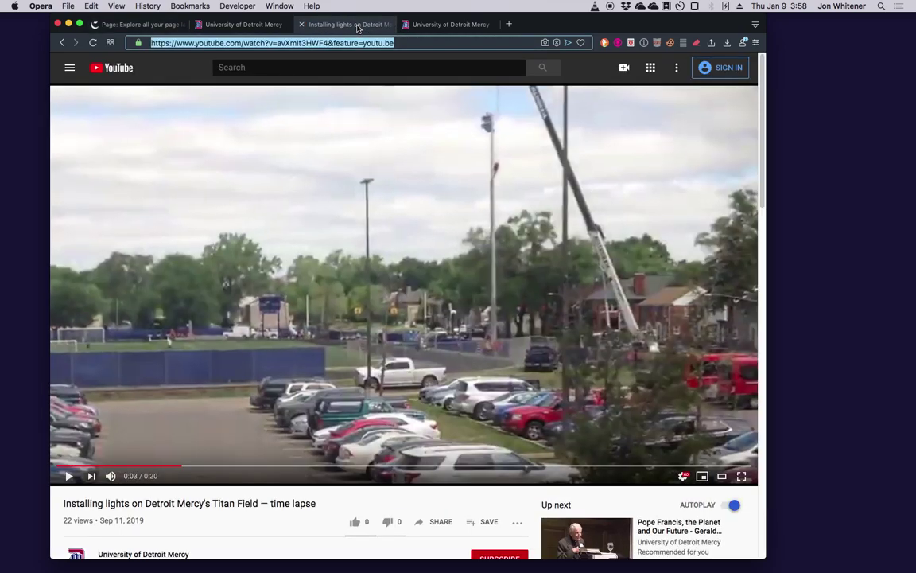
left_click(458, 47)
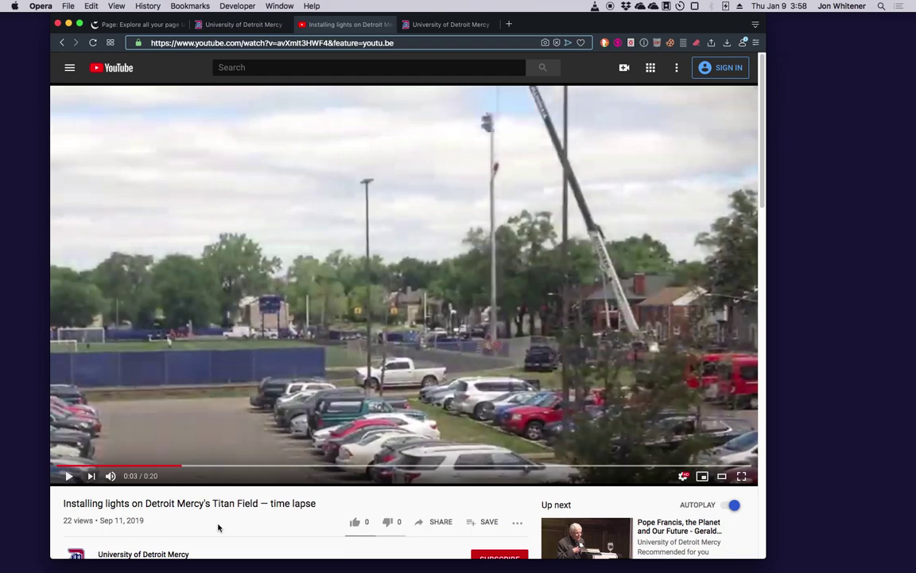
left_click(69, 476)
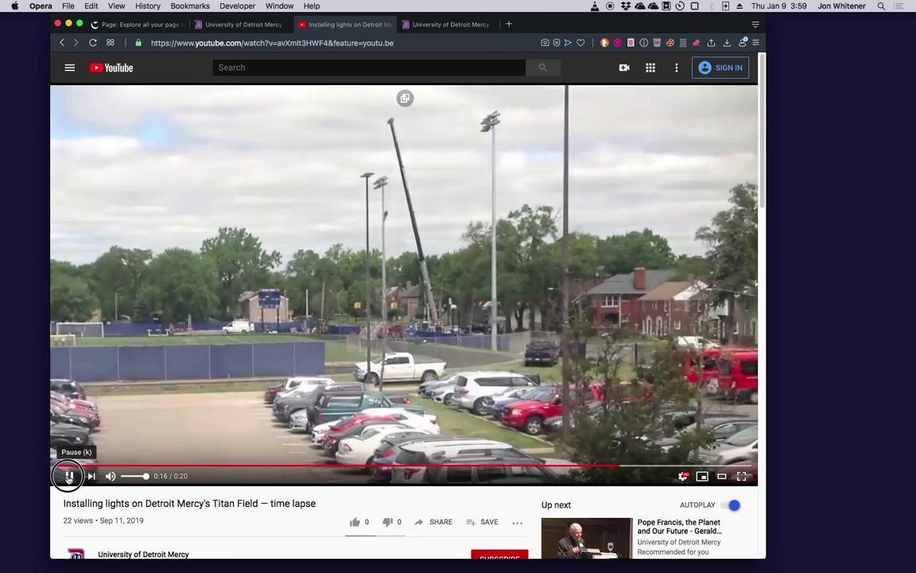
left_click(70, 477)
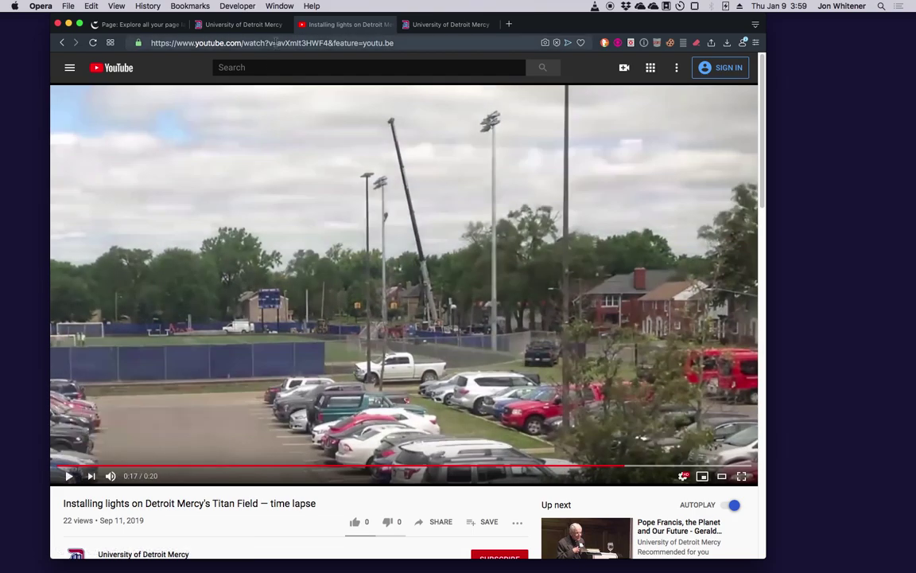
Step: Locate the video ID that follows "v=" in the YouTube page's web address
left_click(302, 42)
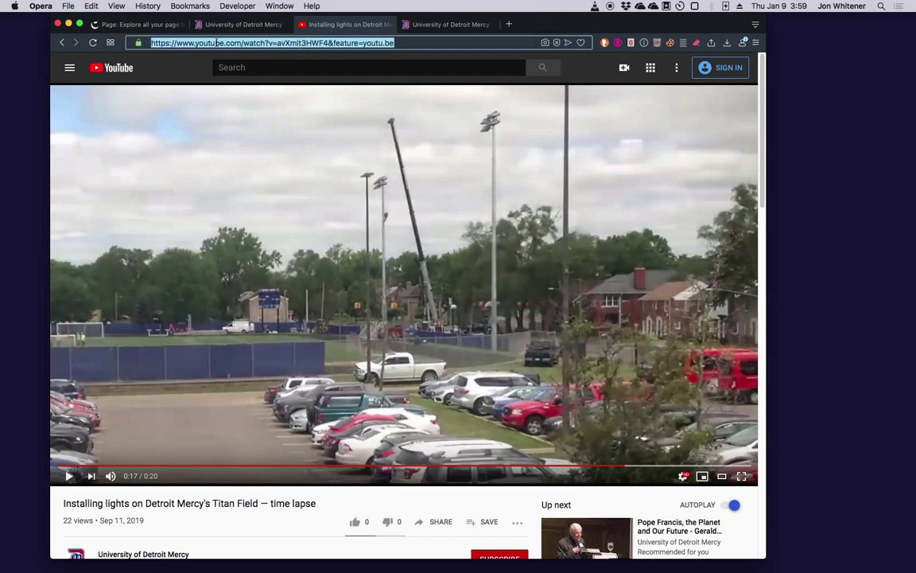
left_click(275, 43)
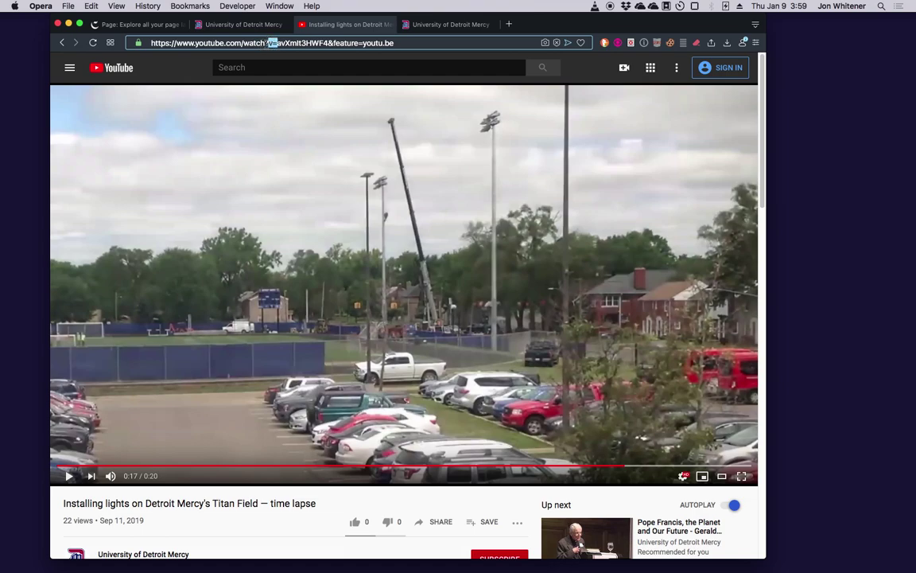
left_click_drag(267, 43, 277, 43)
left_click(249, 43)
left_click_drag(277, 43, 328, 43)
Step: Return to the page's edit form and examine the YouTube Video ID and Video Thumbnail Alt Text entries
left_click(148, 24)
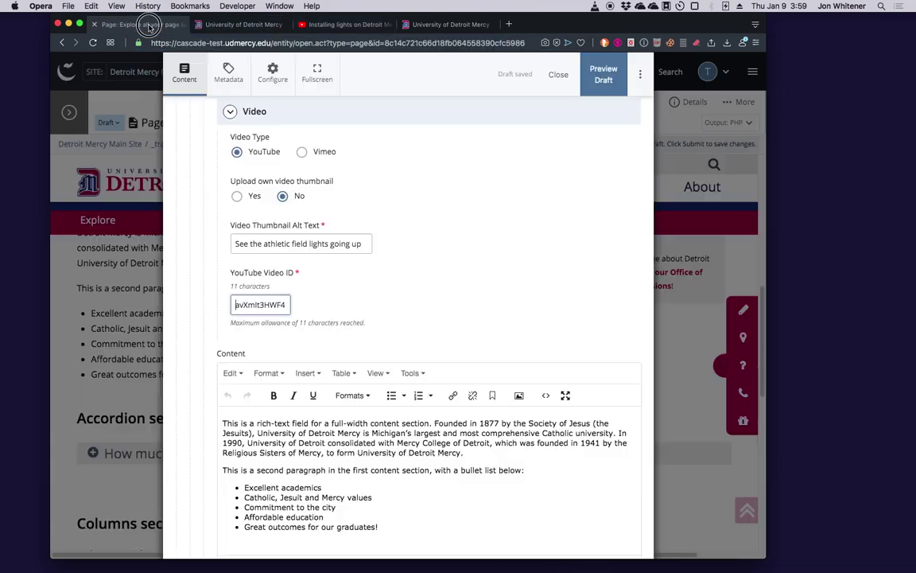
double_click(255, 310)
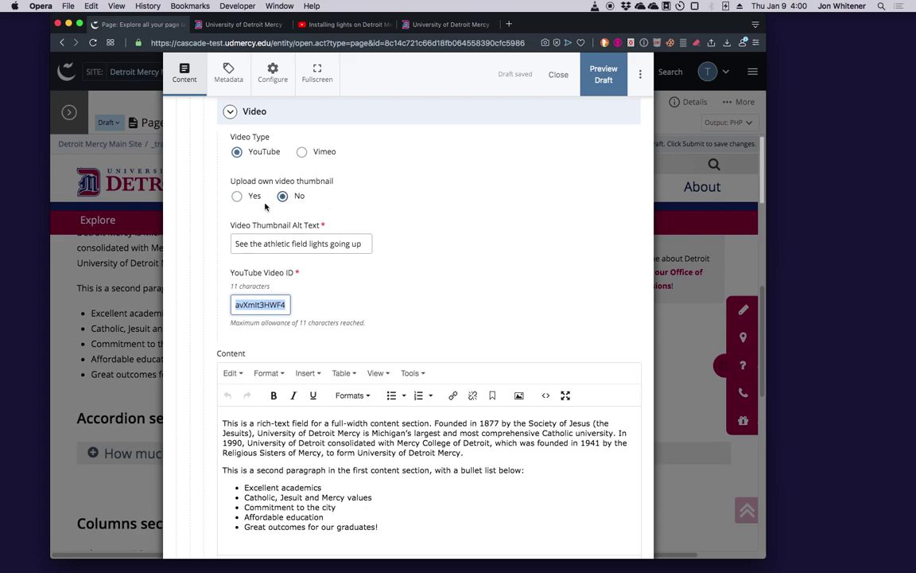
left_click(257, 244)
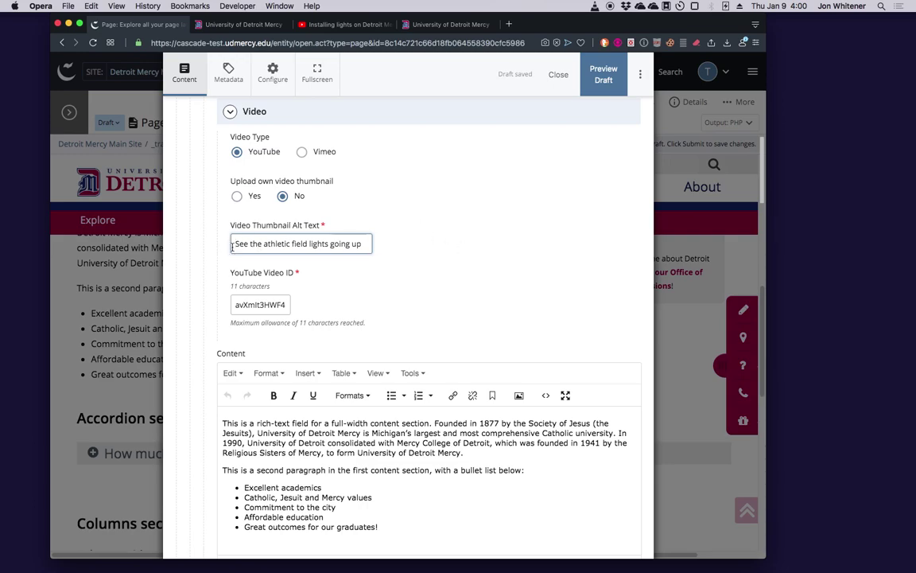
left_click_drag(231, 245, 359, 244)
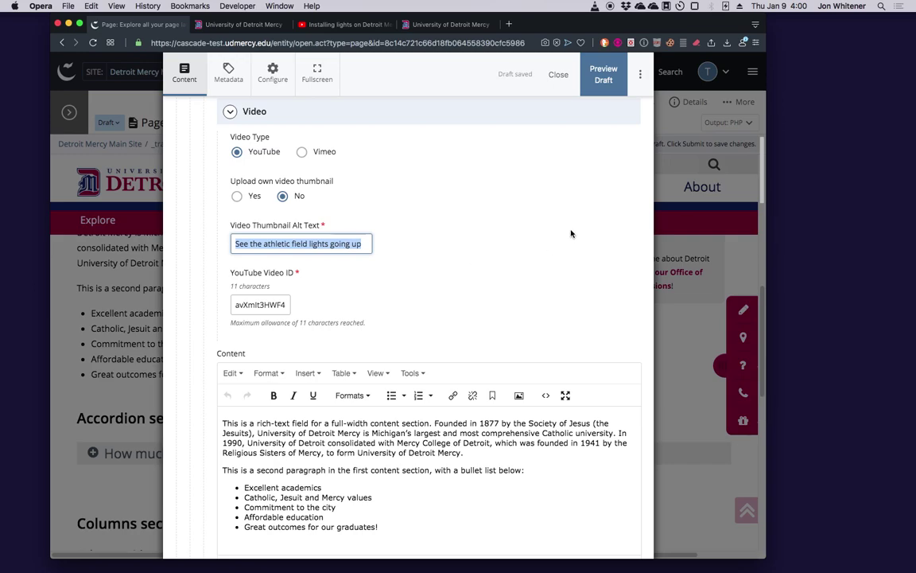
Step: Preview the draft and review how the full-width video is rendered below the "Meet Cascade folks!" heading
left_click(602, 83)
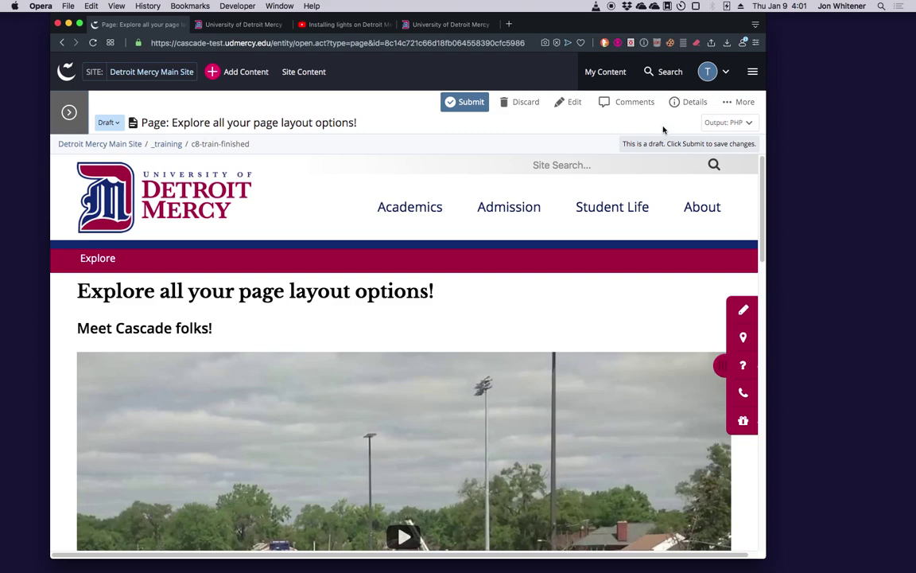
scroll(309, 293, "down", 2)
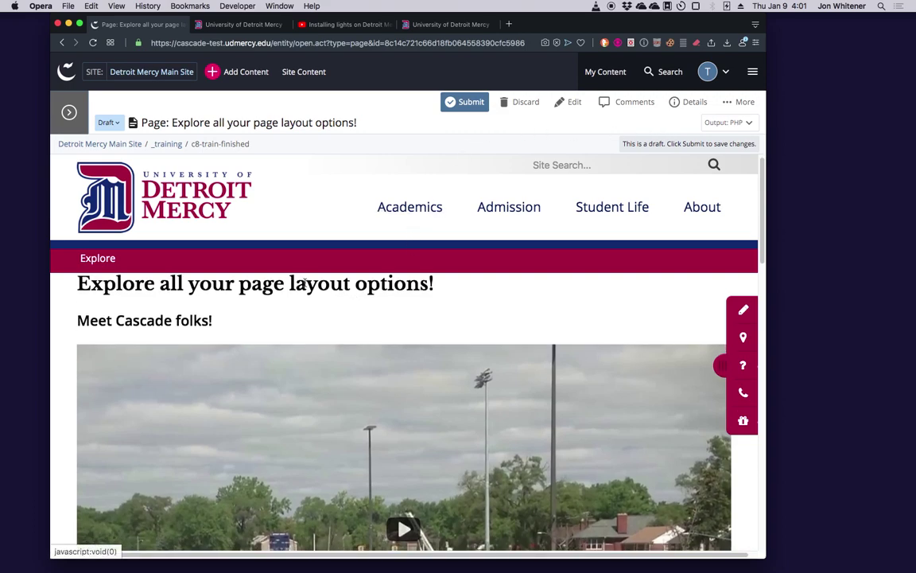
scroll(304, 284, "down", 2)
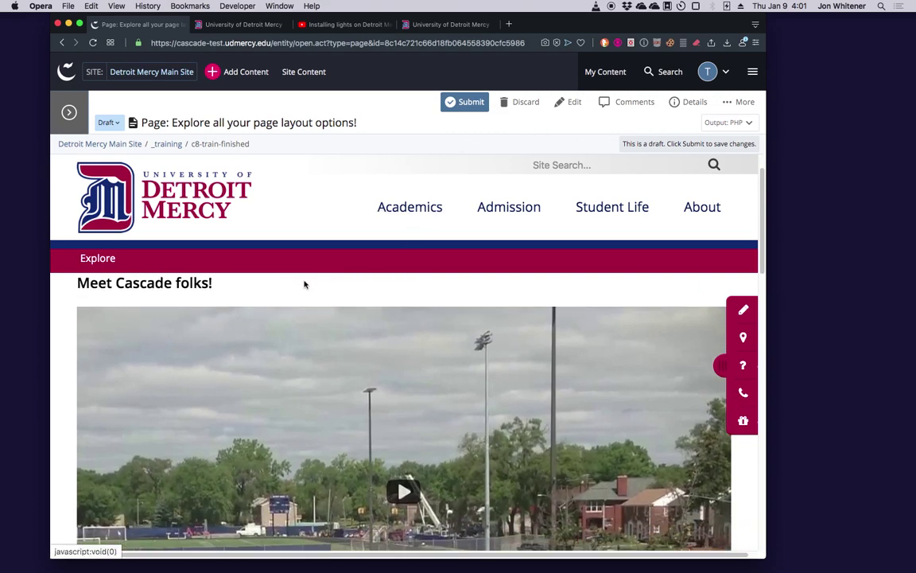
scroll(304, 284, "down", 1)
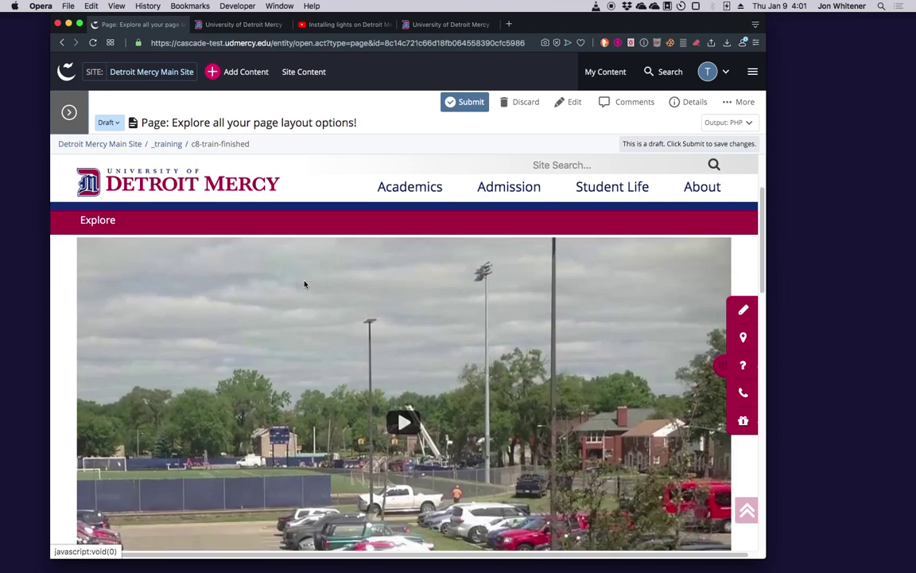
scroll(305, 284, "down", 2)
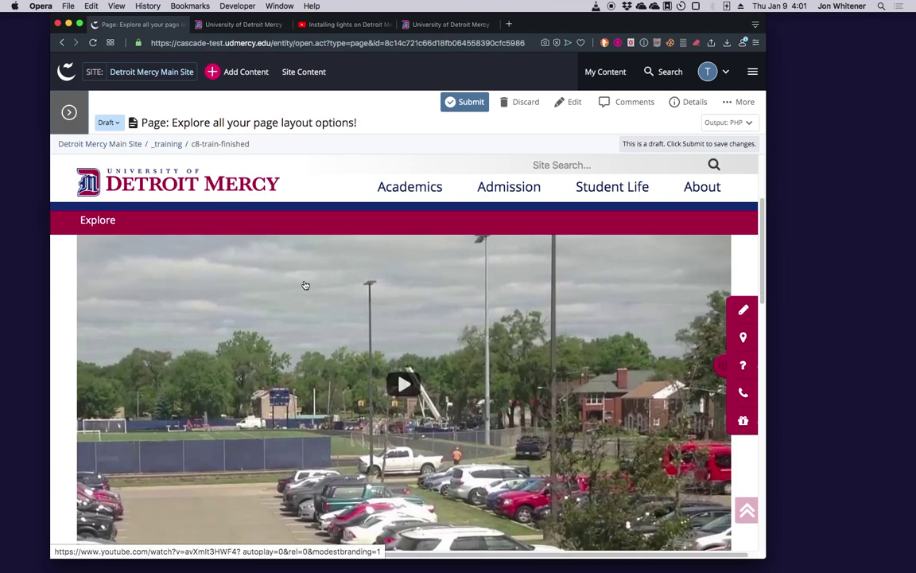
scroll(306, 285, "up", 1)
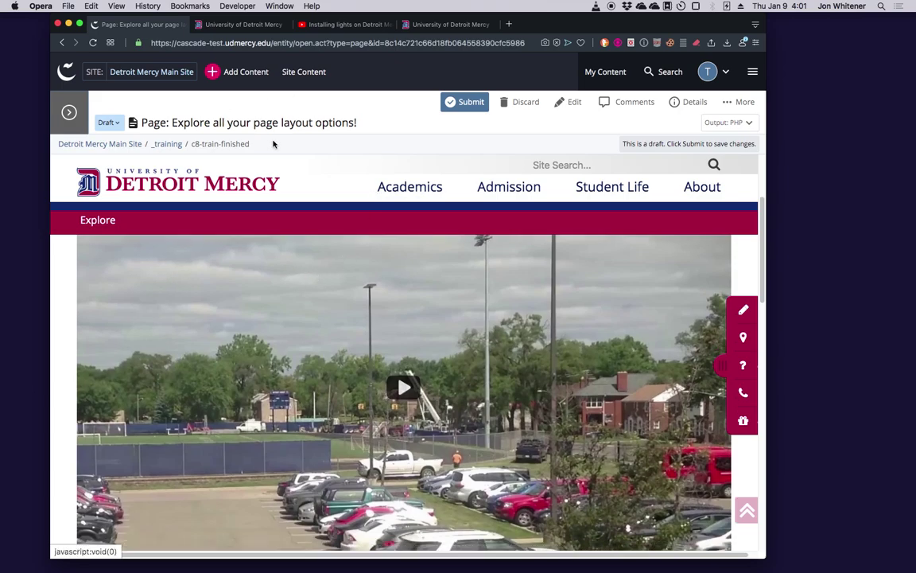
Step: Open a Full Screen Preview of the draft, close the old image preview tab and return to the draft page
left_click(740, 107)
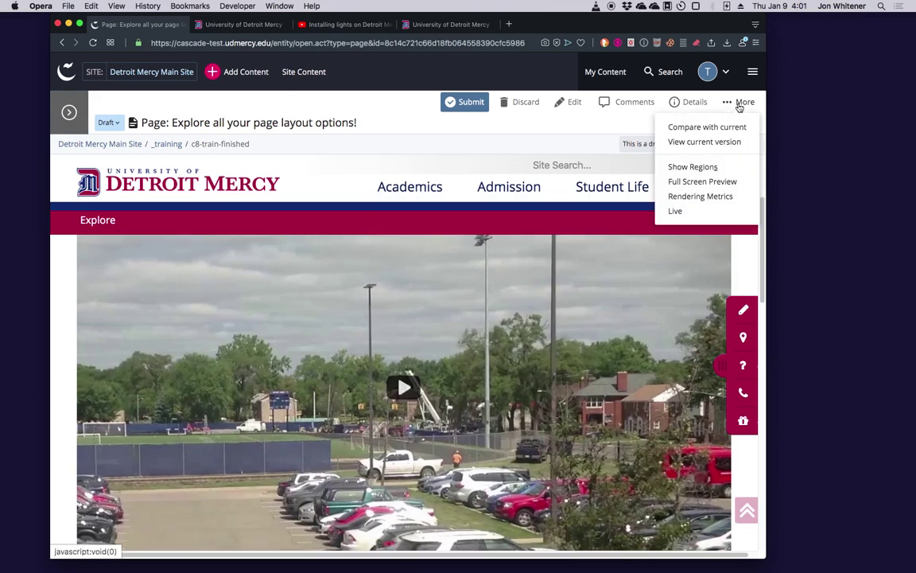
left_click(702, 182)
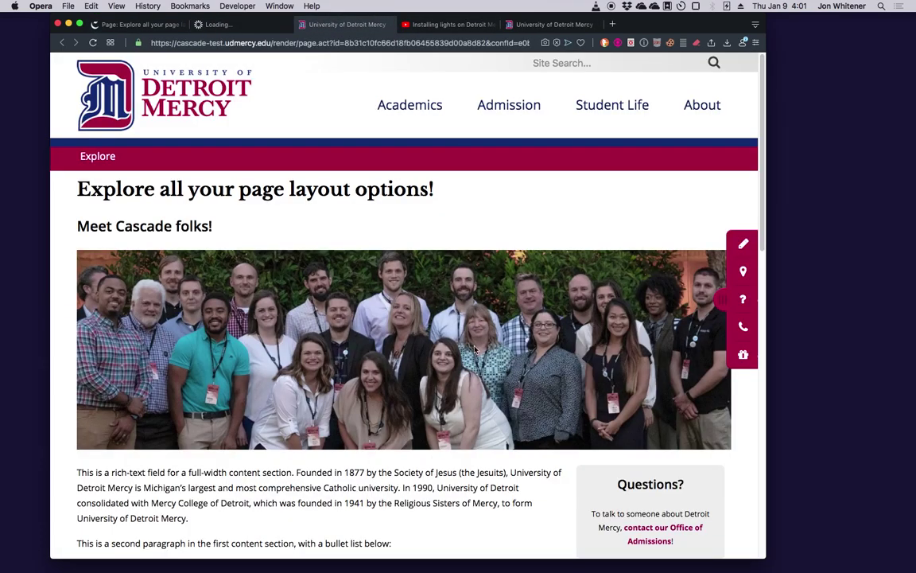
left_click(302, 27)
left_click(302, 26)
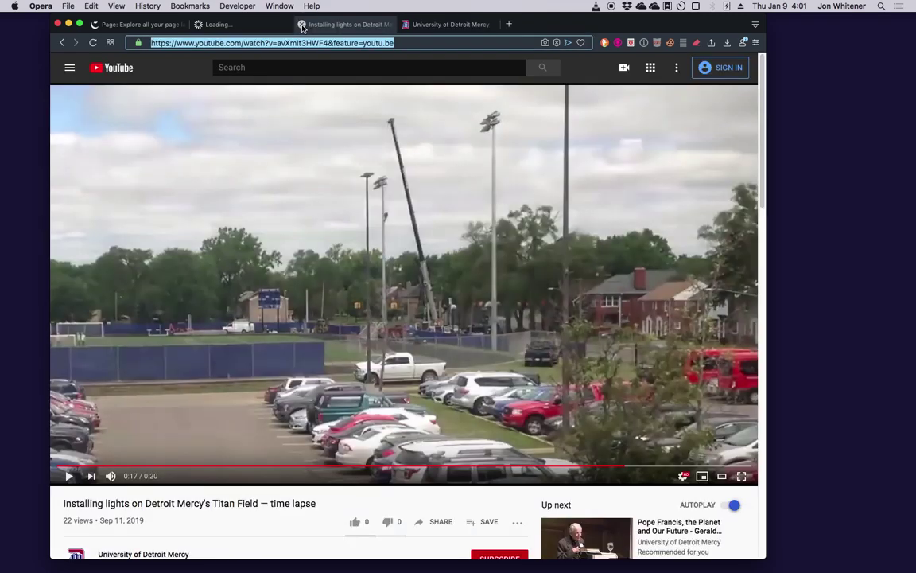
left_click(113, 27)
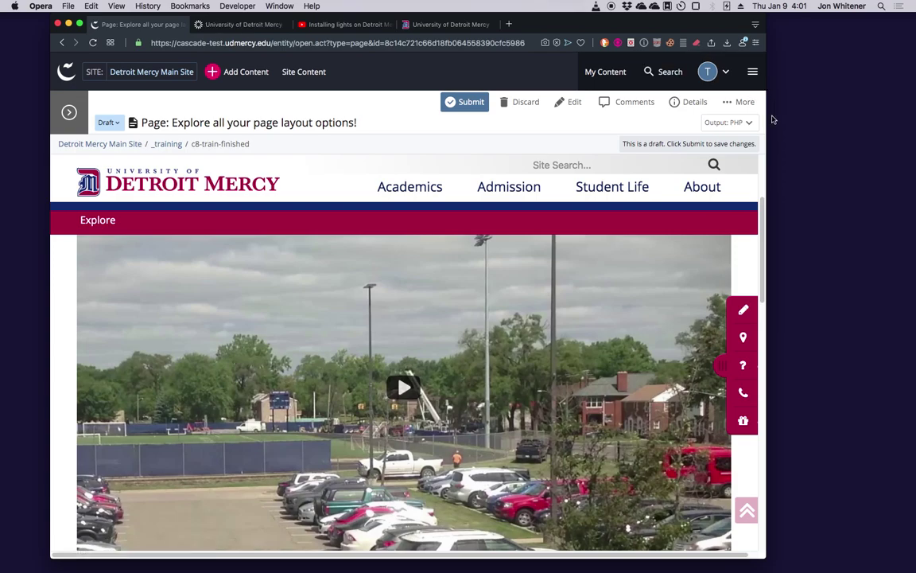
Step: Resize the browser window narrower and wider to check how the video adapts in the draft preview
left_click_drag(767, 114, 767, 114)
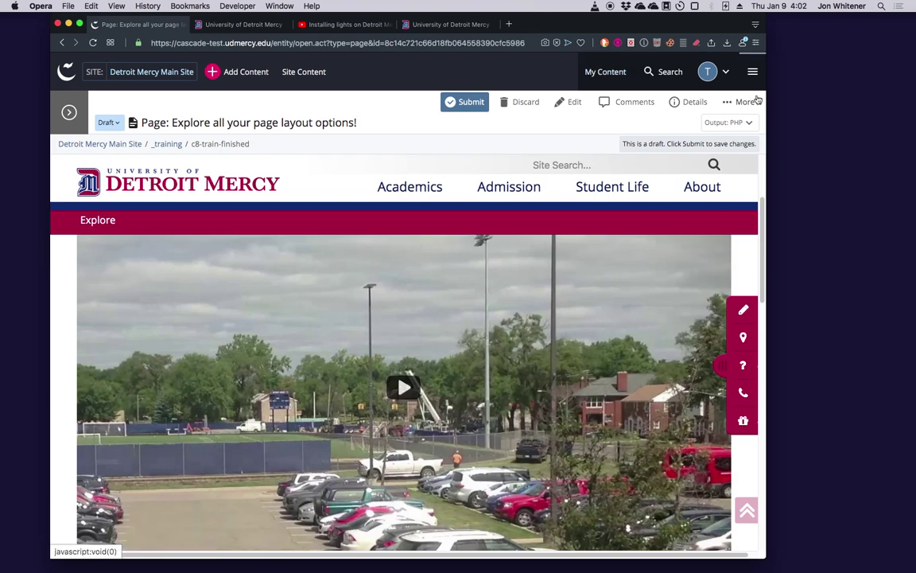
left_click_drag(765, 96, 716, 99)
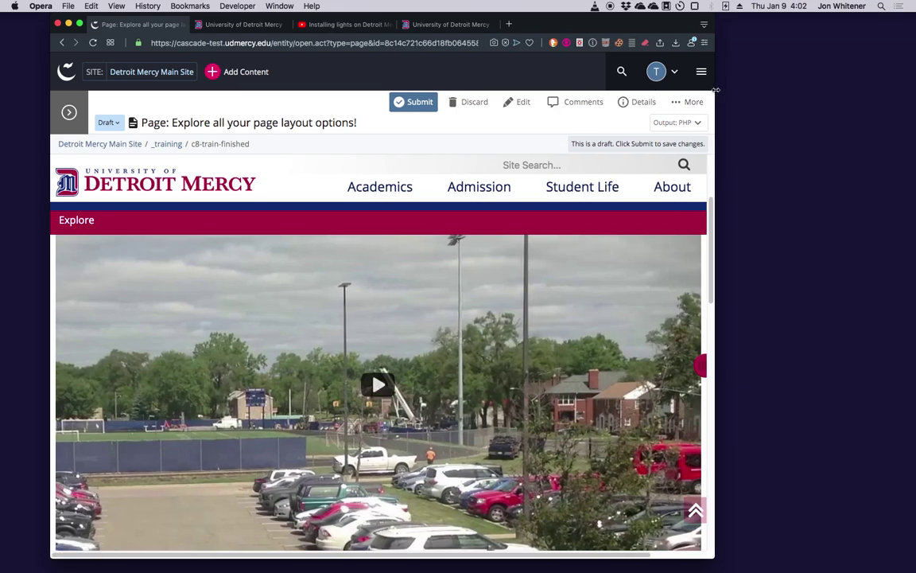
mouse_move(716, 90)
left_mouse_down()
mouse_move(771, 87)
mouse_move(726, 88)
left_mouse_up()
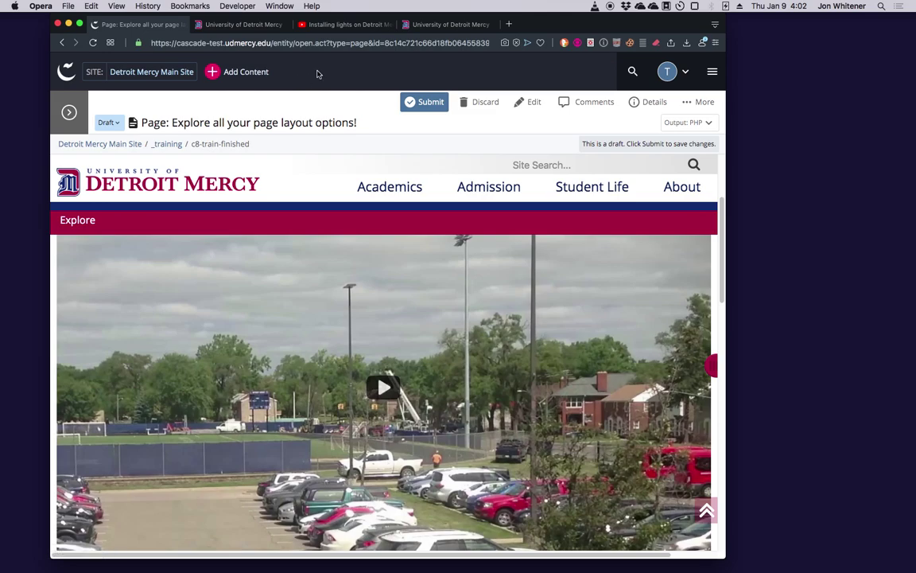
left_click_drag(726, 125, 797, 122)
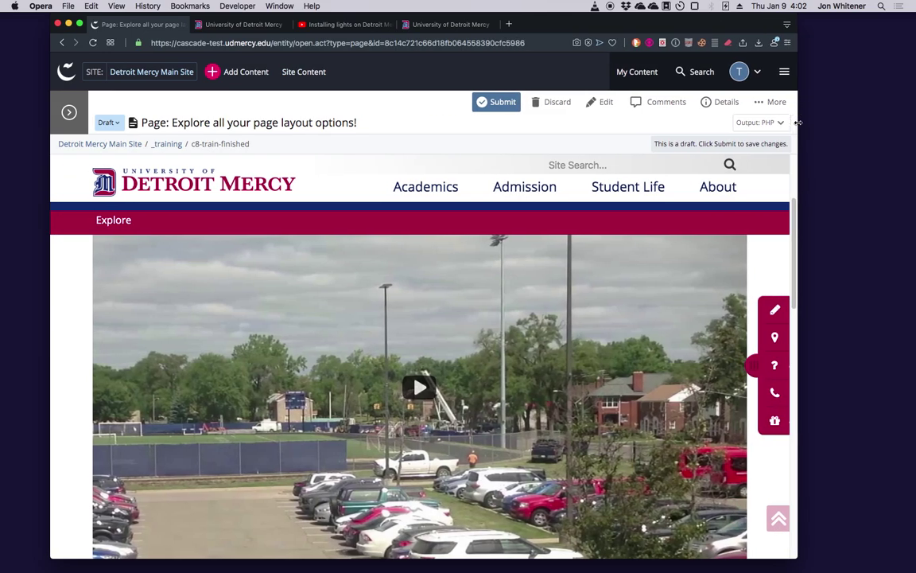
Step: Go to the full-screen preview and check the video, text and Questions? box in a much narrower browser window
left_click(254, 28)
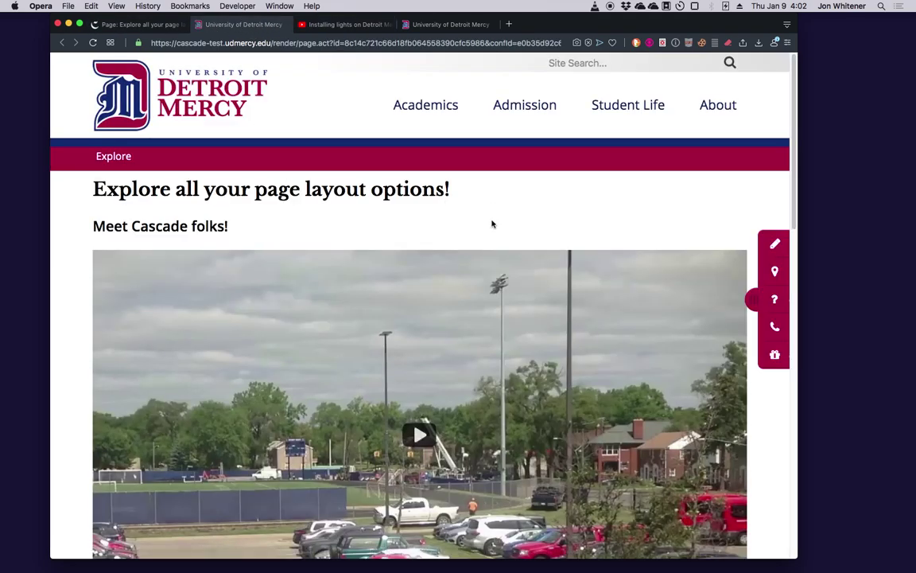
scroll(492, 223, "down", 1)
scroll(492, 223, "down", 5)
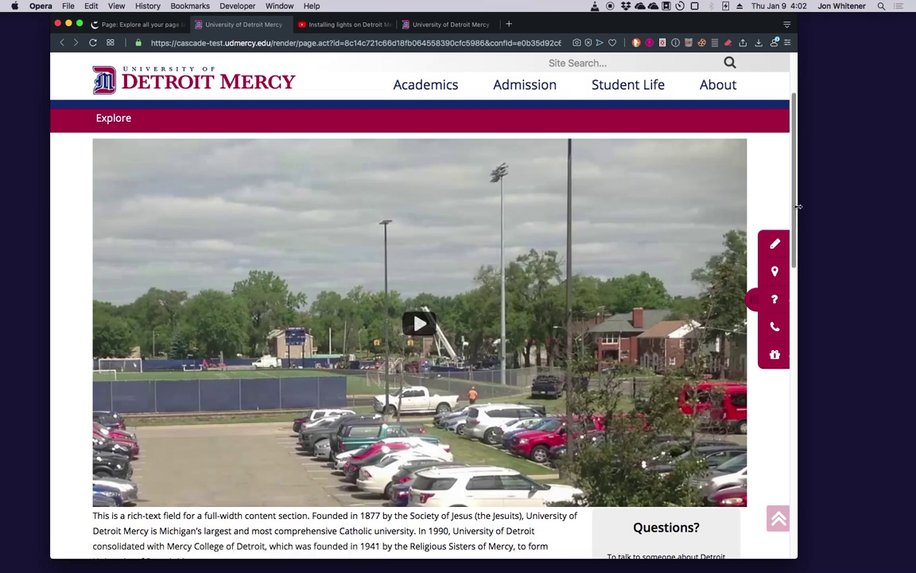
left_click_drag(798, 205, 534, 260)
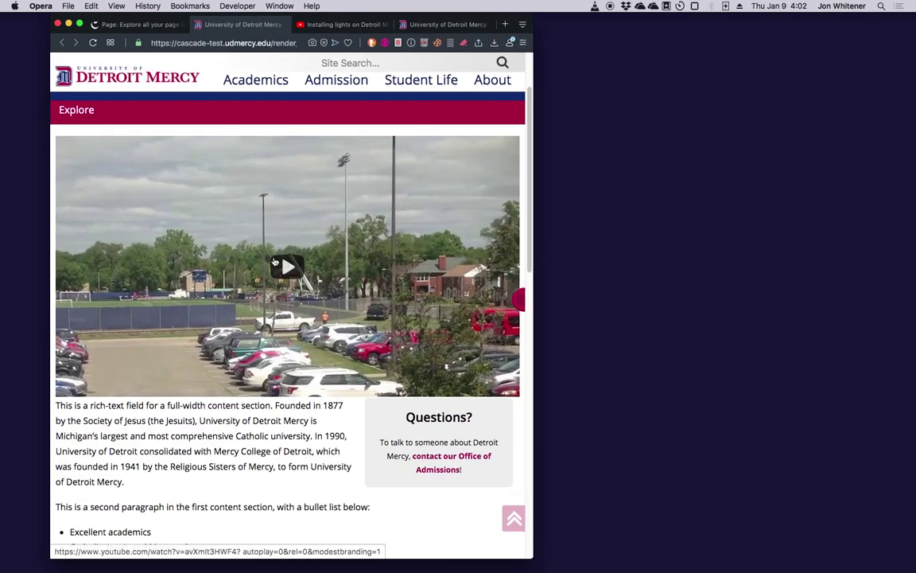
Step: Play the embedded video in its pop-up player, close the player and return to the draft page
left_click(289, 265)
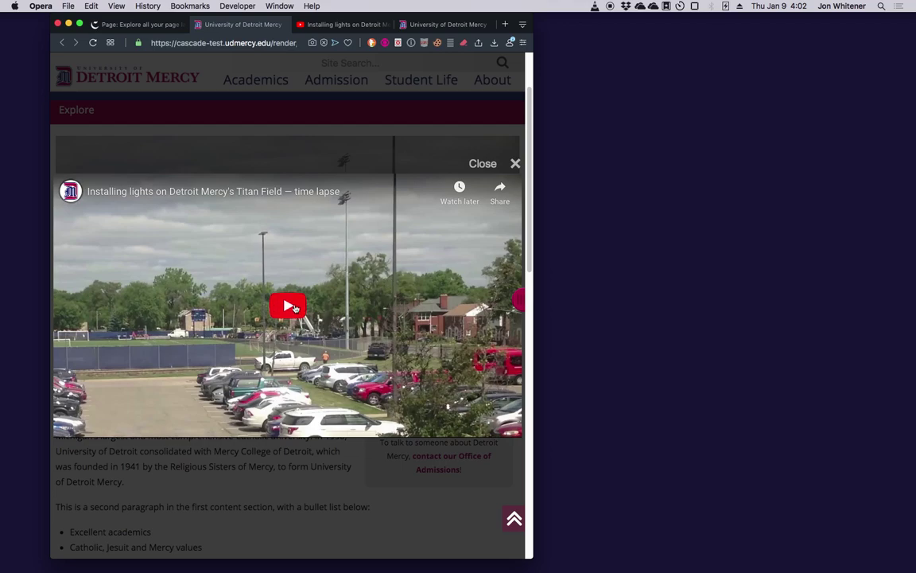
left_click(293, 308)
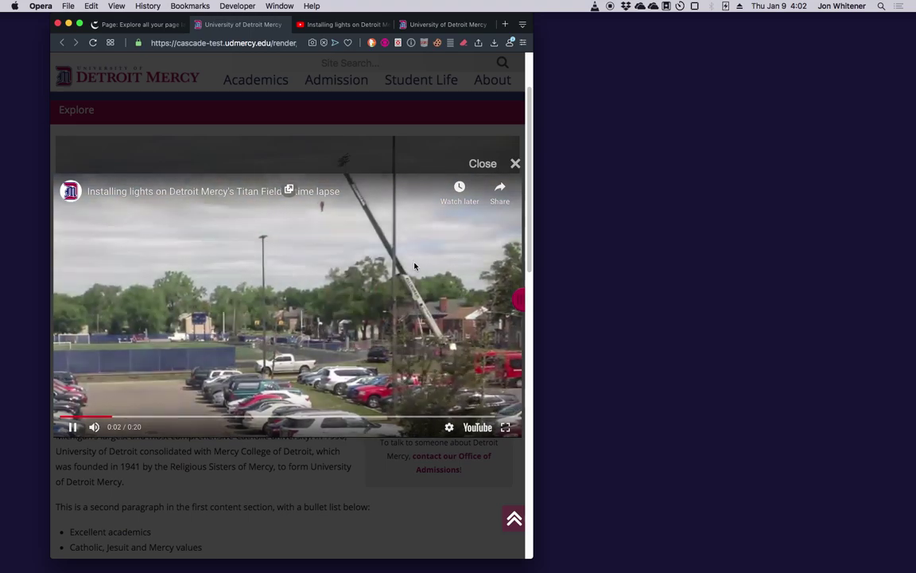
left_click(516, 163)
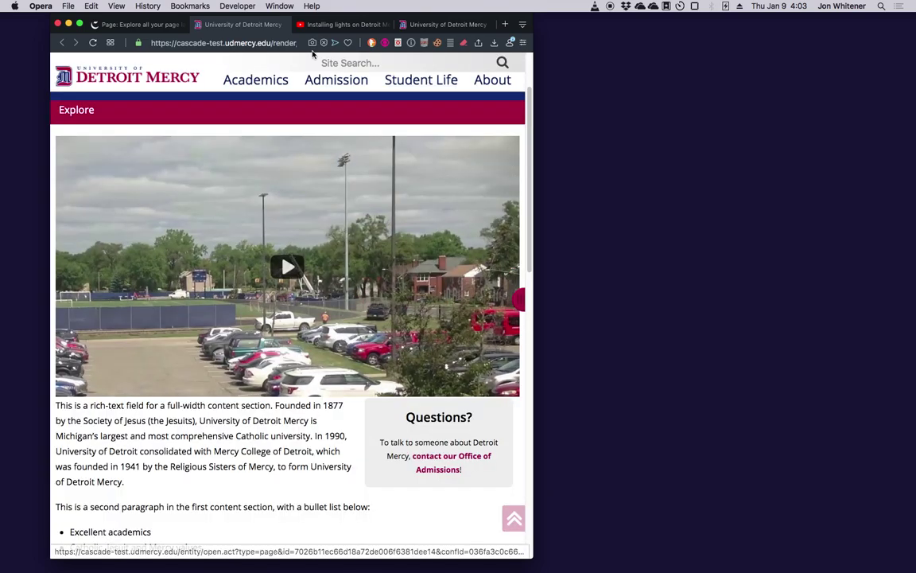
left_click(114, 25)
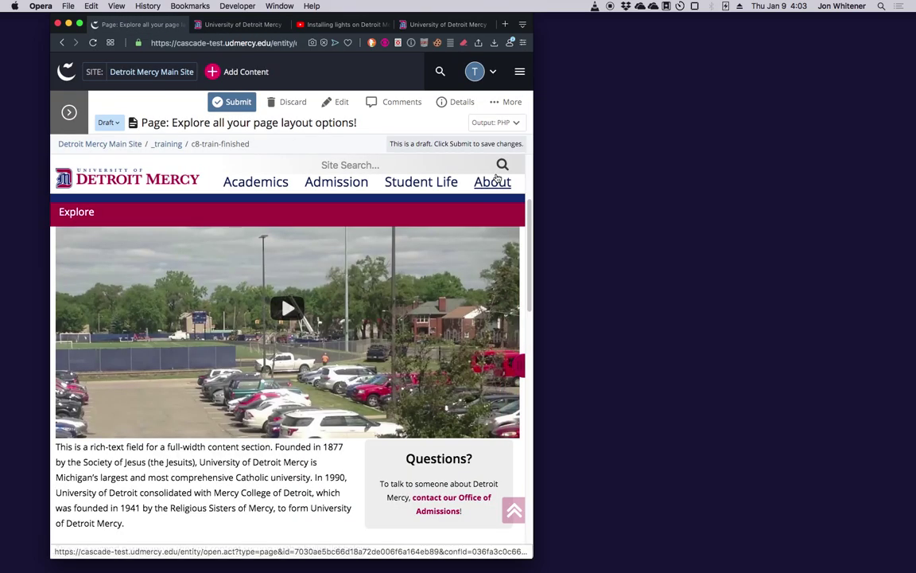
Step: Widen the browser window and open the draft page for editing at its first Main Content Section
left_click_drag(534, 241, 728, 245)
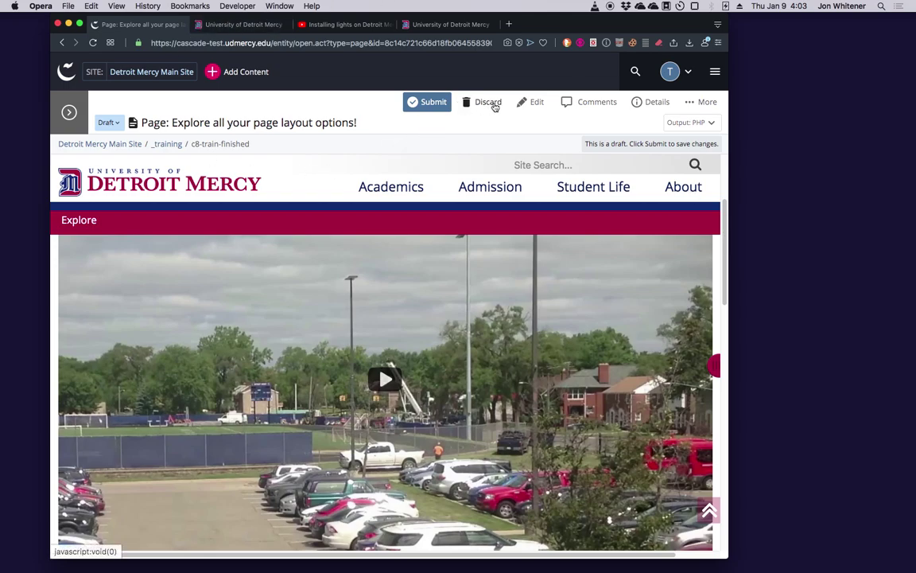
left_click(537, 103)
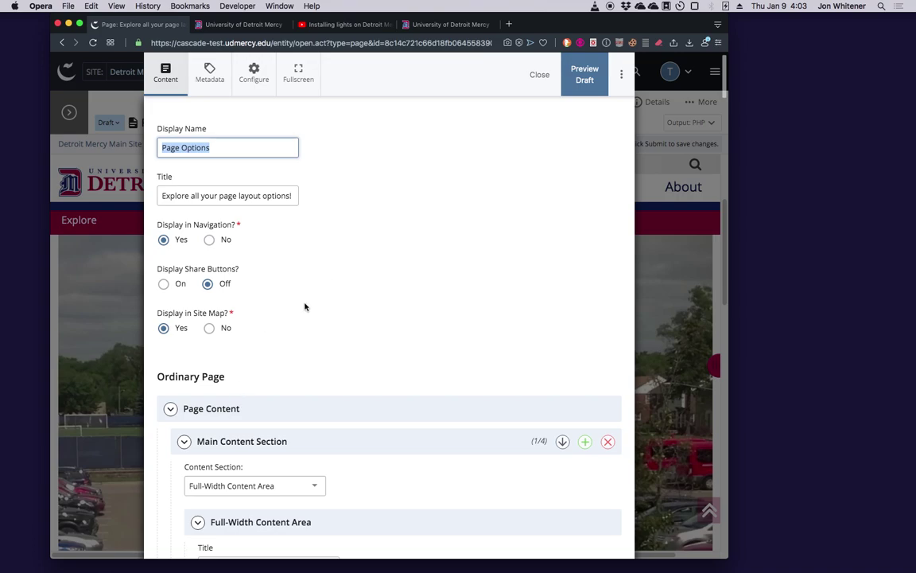
scroll(304, 308, "down", 5)
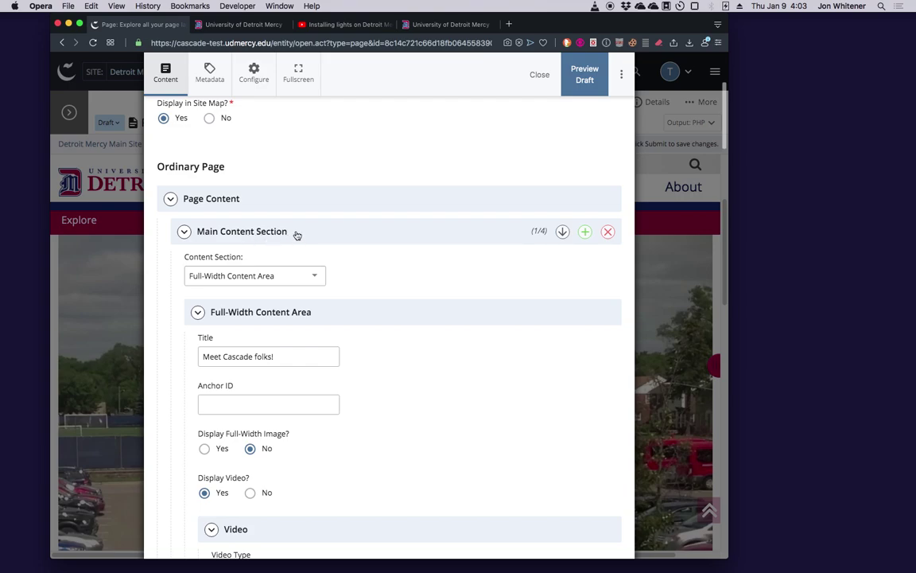
scroll(297, 234, "down", 2)
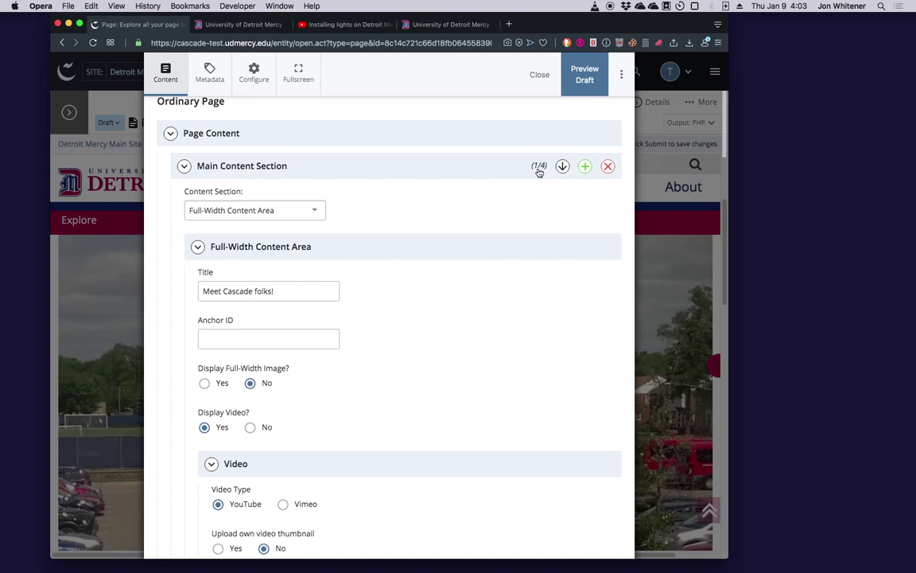
Step: Collapse the first Main Content Section and check which content section types are offered for the second one, keeping Accordion
left_click(325, 168)
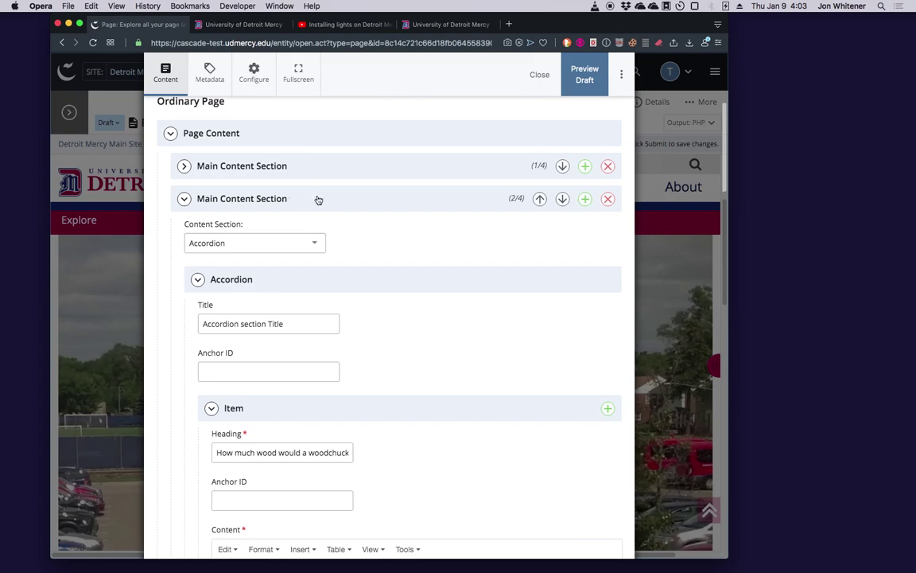
left_click(317, 241)
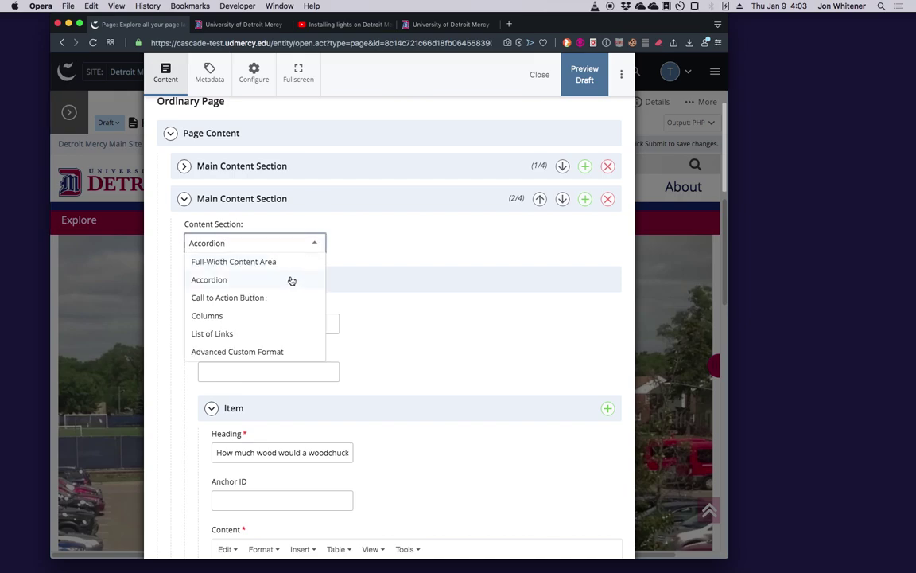
left_click(383, 241)
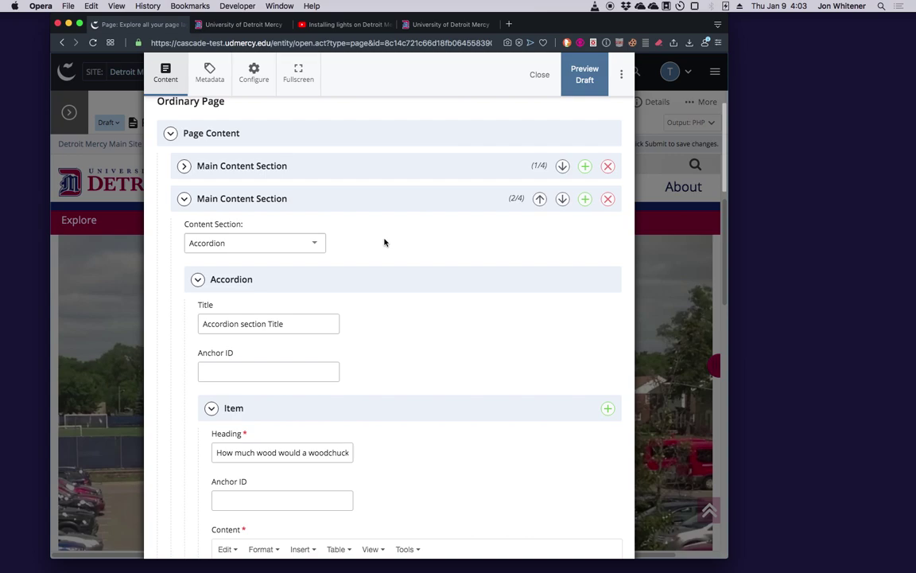
Step: Go to the full-screen preview and examine the Accordion section title and item heading below the bullet list
left_click(261, 27)
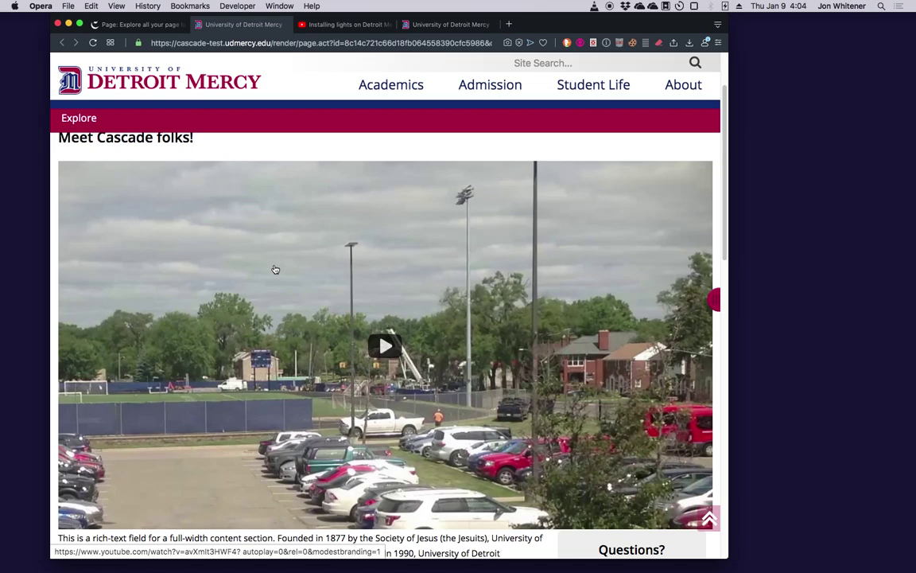
scroll(274, 269, "down", 5)
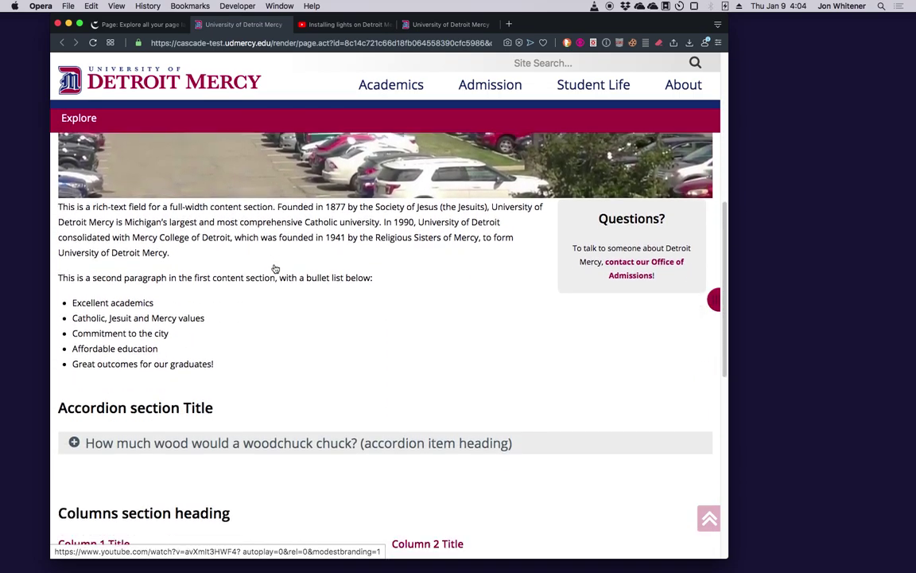
scroll(274, 269, "down", 3)
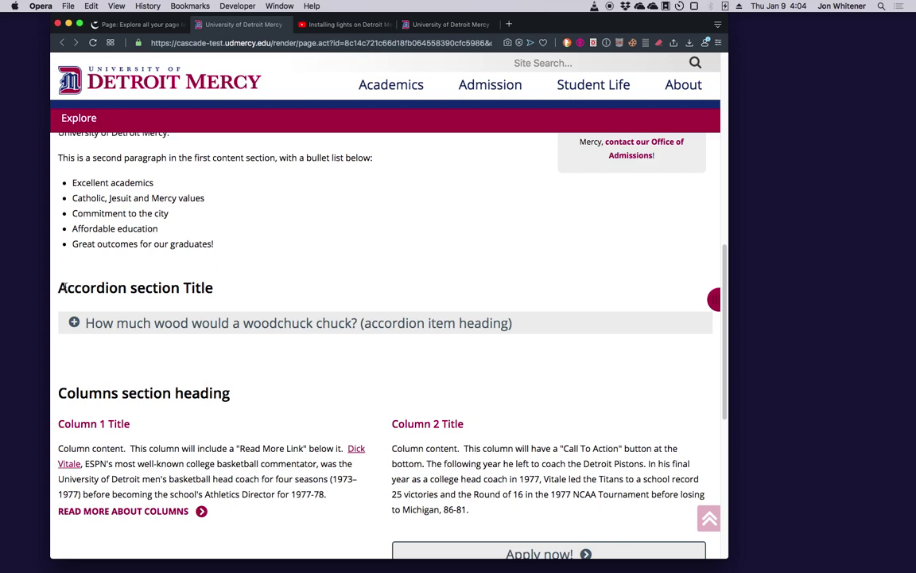
left_click_drag(60, 289, 576, 344)
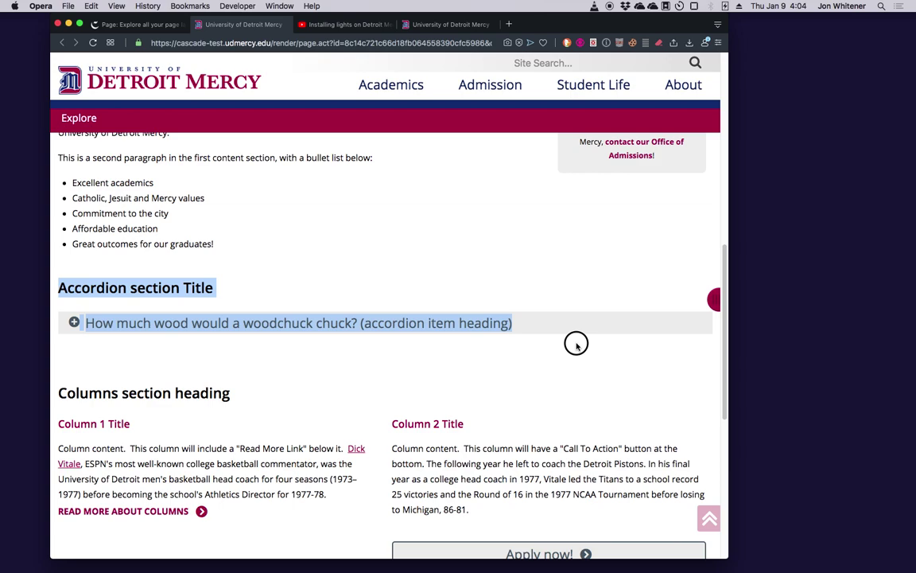
left_click(587, 258)
mouse_move(59, 288)
left_mouse_down()
mouse_move(147, 288)
mouse_move(58, 288)
left_mouse_up()
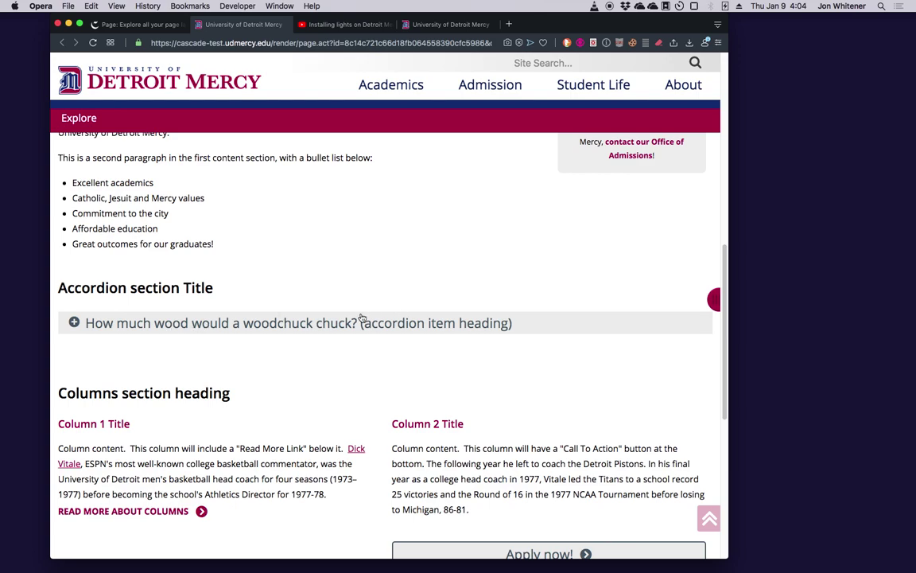
Step: Expand and collapse the woodchuck accordion item several times in the preview, leaving its content expanded
left_click(126, 323)
left_click(127, 324)
left_click(127, 324)
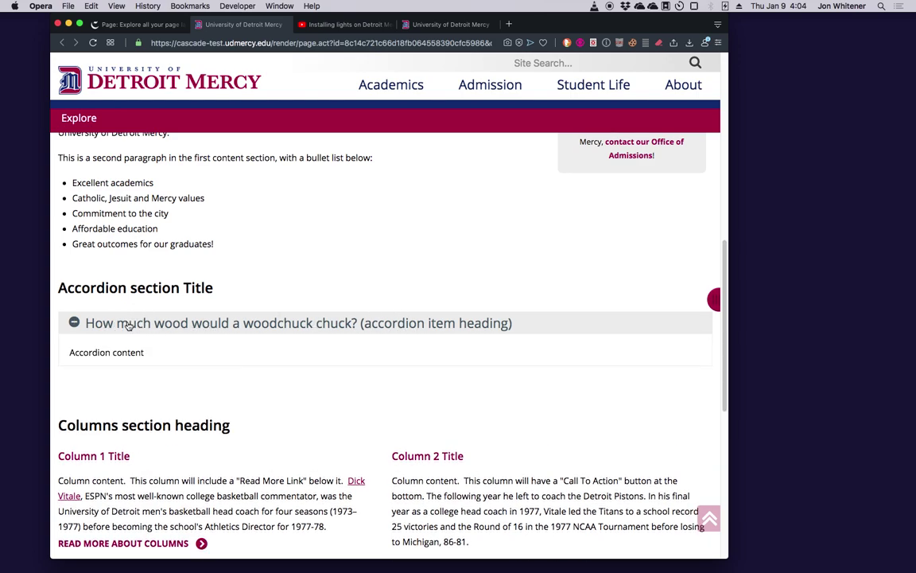
left_click(127, 325)
left_click(127, 325)
left_click(127, 324)
left_click(127, 325)
left_click(127, 324)
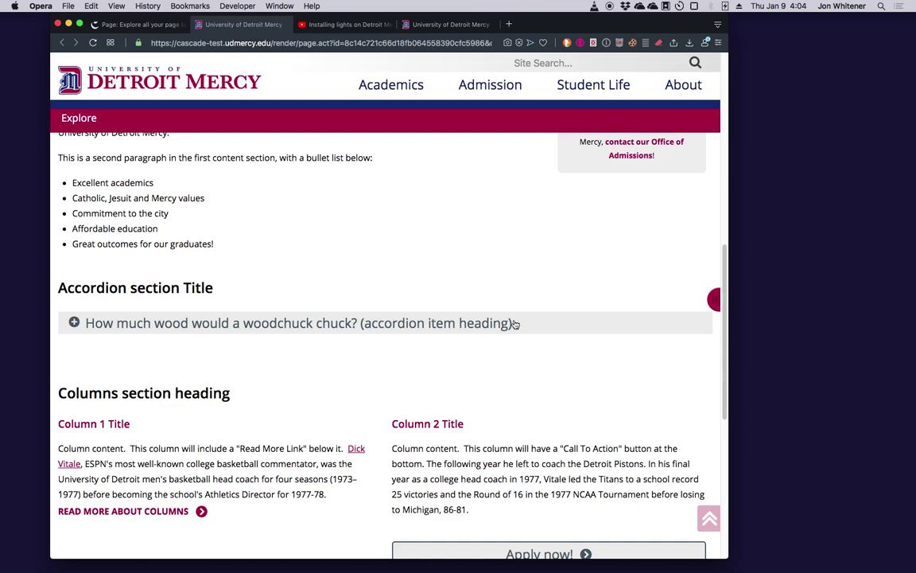
left_click(76, 324)
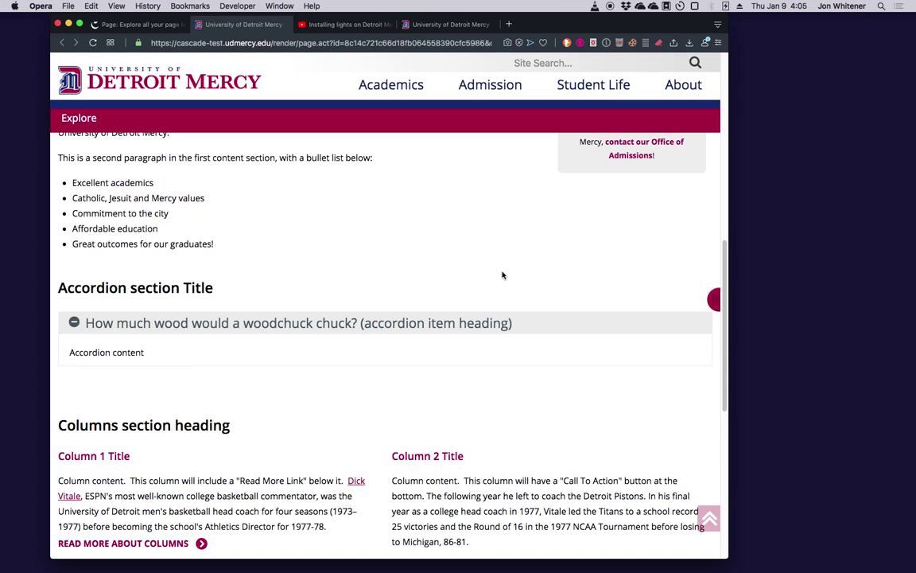
Step: Return to the edit form and review the Accordion section's title, anchor ID, item heading and content fields
left_click(146, 28)
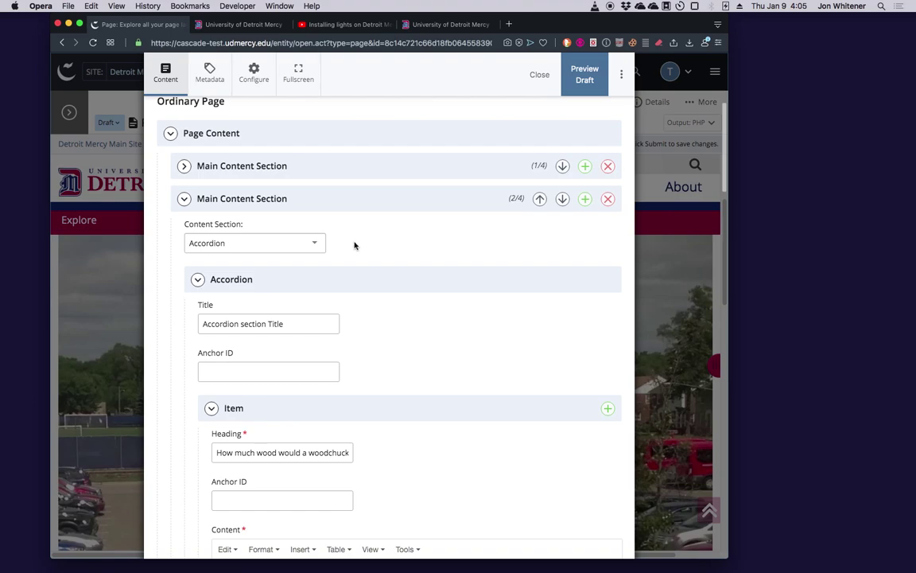
scroll(355, 245, "down", 1)
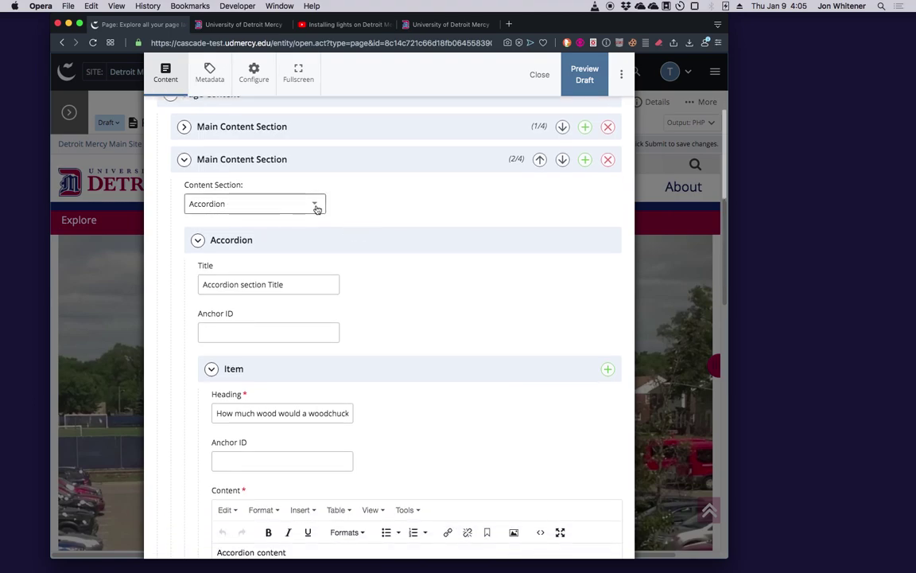
scroll(373, 212, "down", 2)
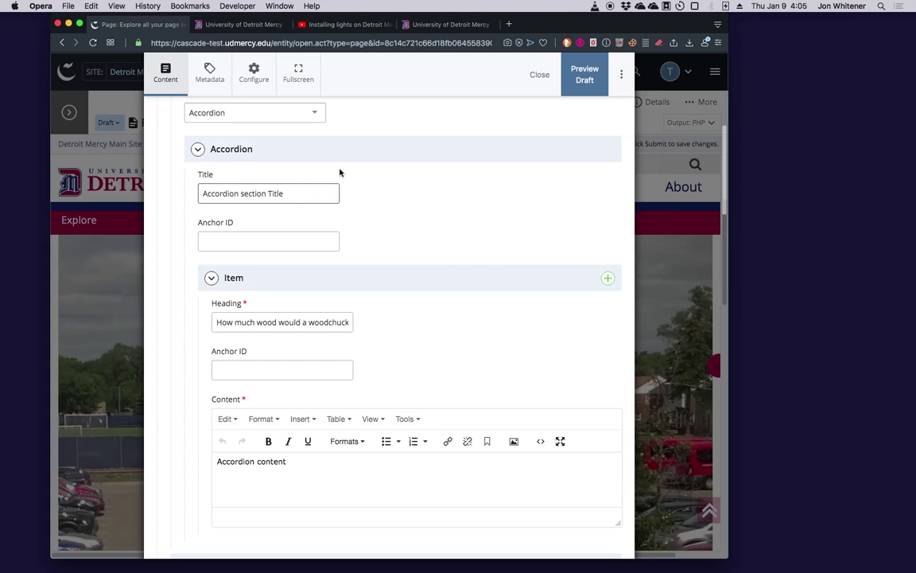
scroll(423, 199, "up", 5)
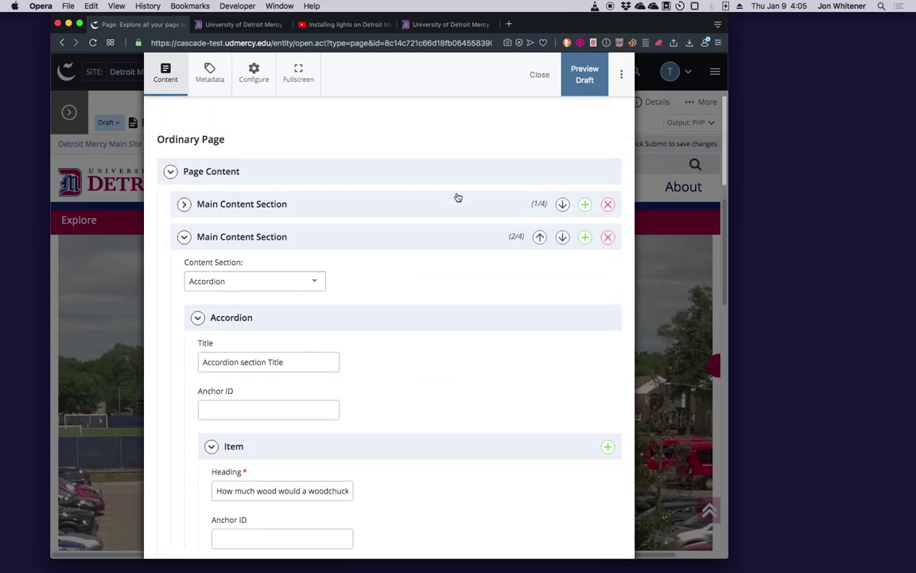
Step: Expand the first Main Content Section, check its "Meet Cascade folks!" title field and collapse the section again
left_click(381, 203)
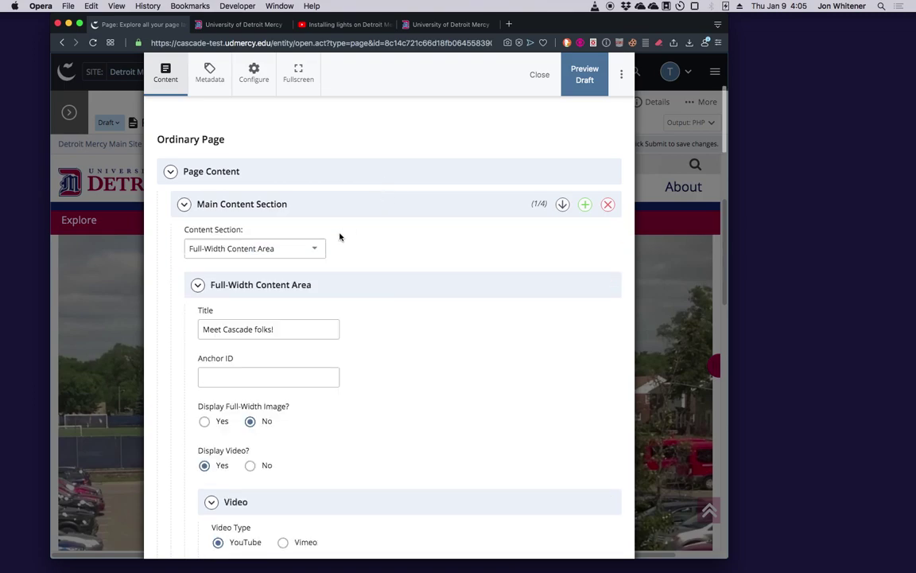
triple_click(284, 330)
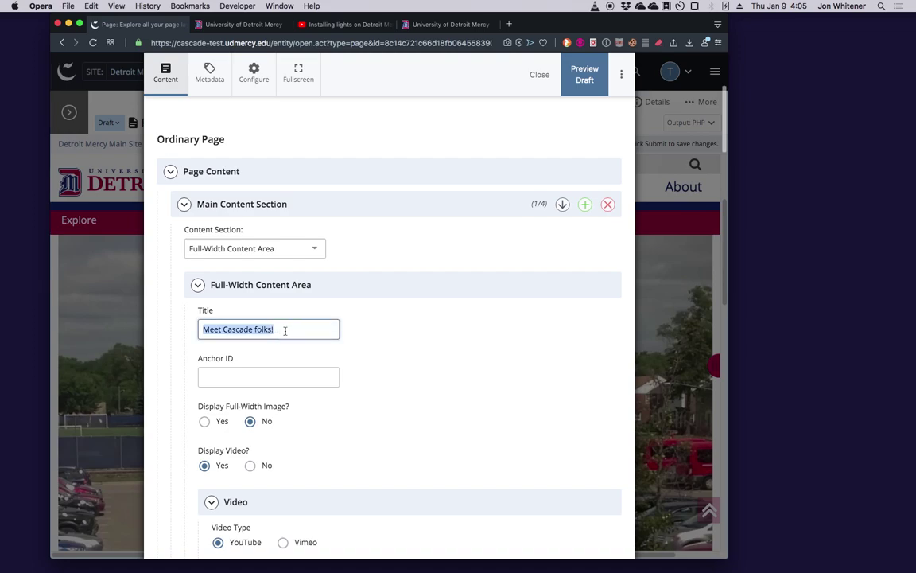
left_click(397, 272)
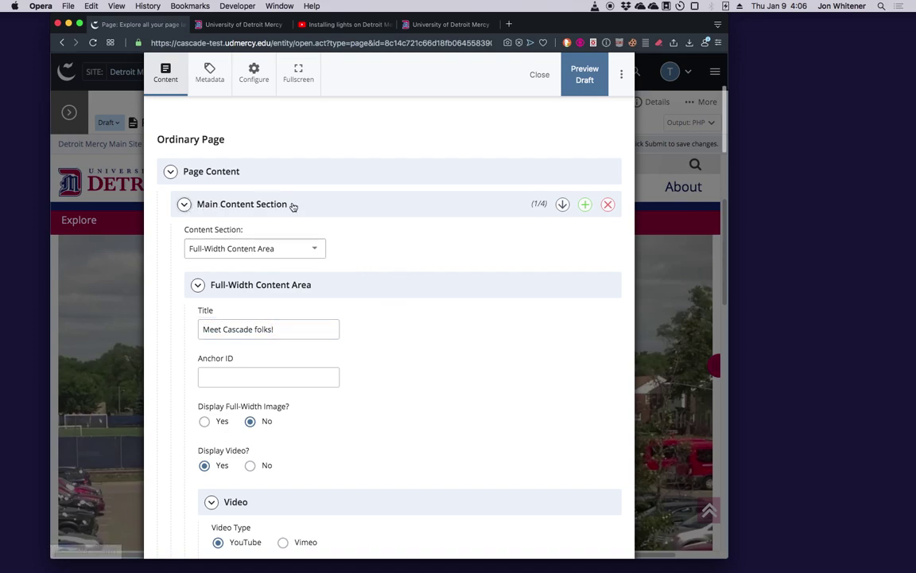
left_click(317, 207)
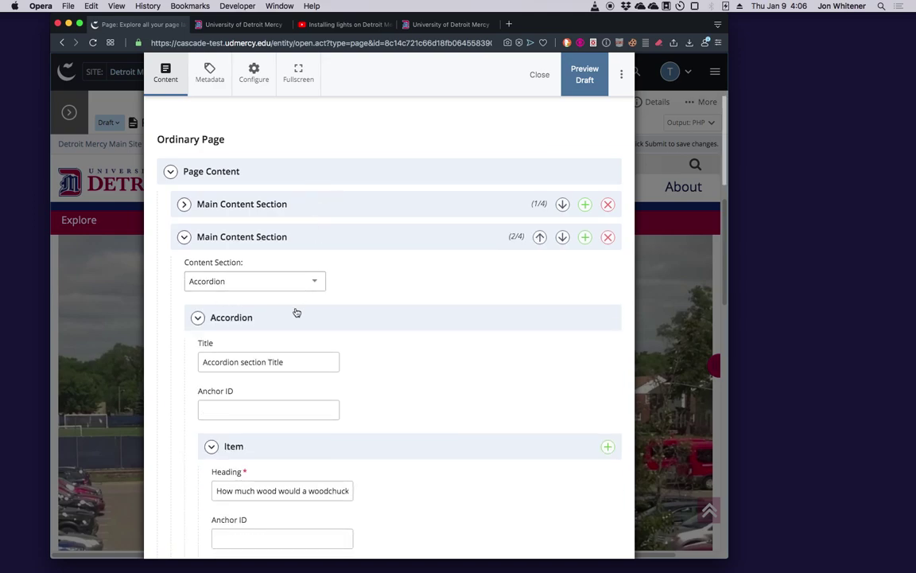
Step: Compare the Accordion's Title field with the accordion and full-width section headings in the full-screen preview
scroll(296, 313, "down", 2)
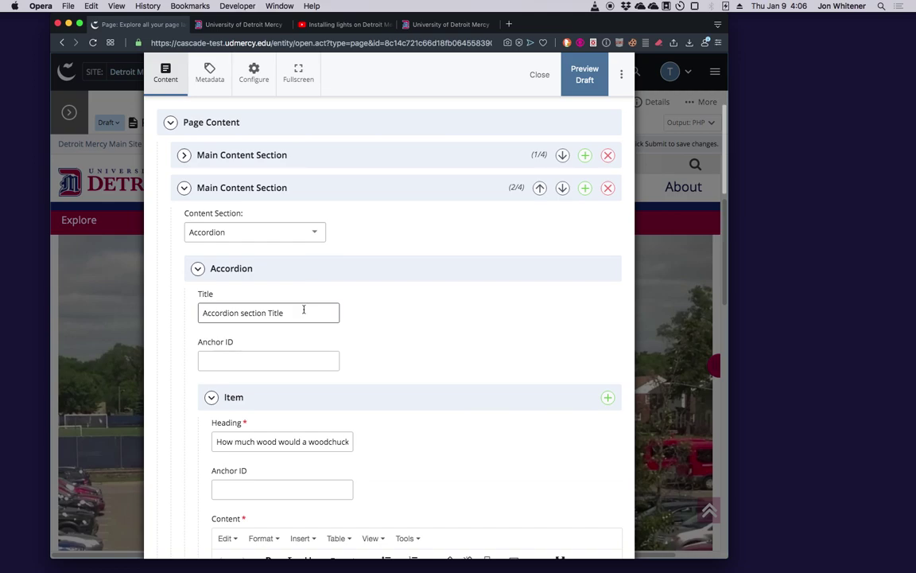
left_click(250, 25)
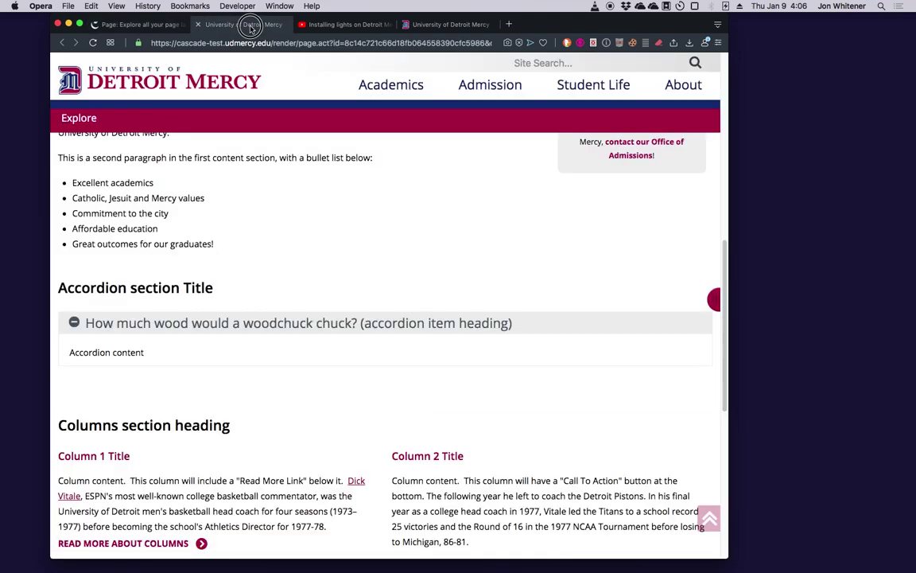
left_click_drag(58, 287, 240, 284)
scroll(254, 274, "up", 4)
left_click(269, 304)
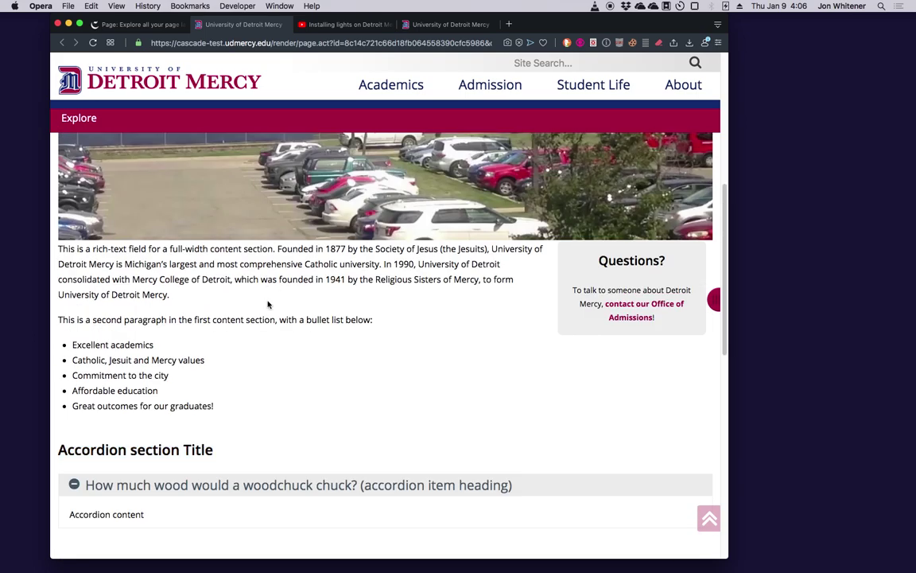
scroll(267, 314, "up", 5)
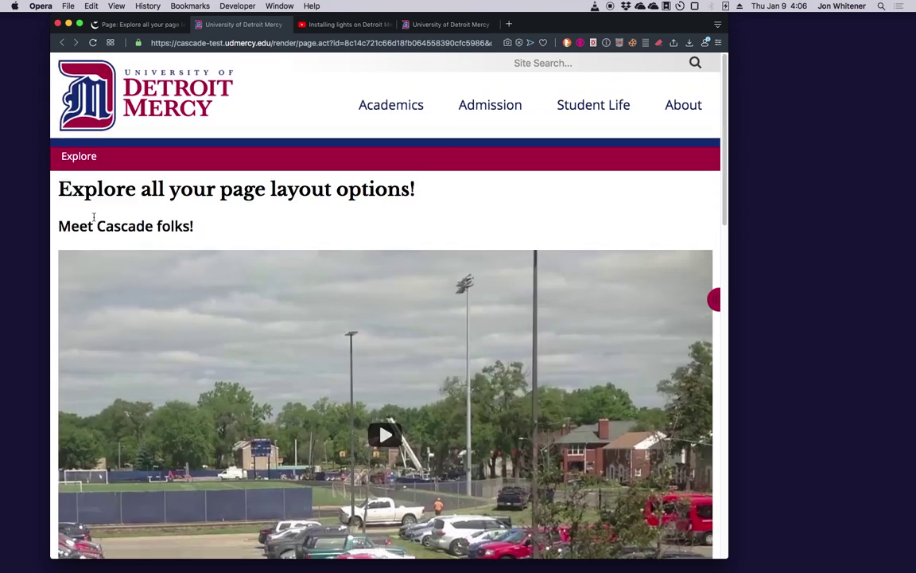
scroll(199, 314, "down", 3)
scroll(199, 314, "down", 5)
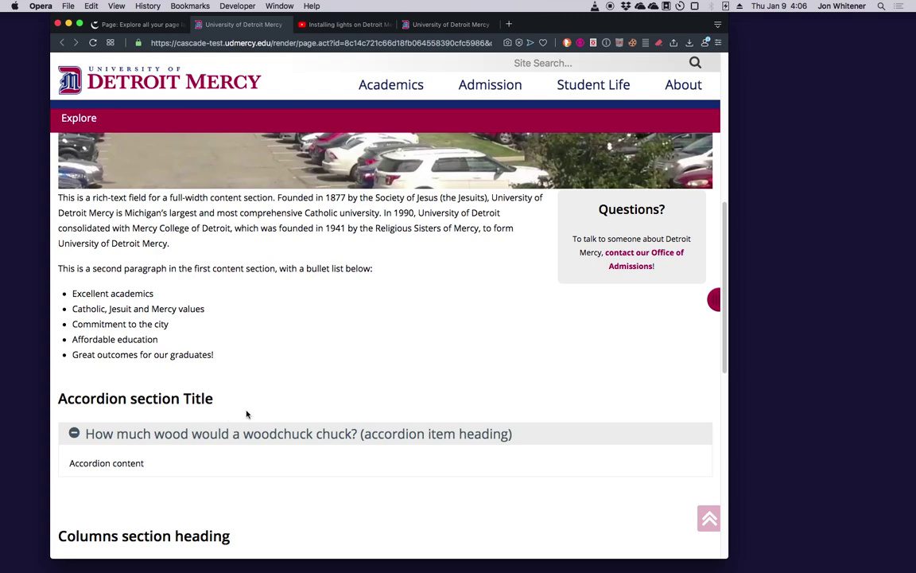
Step: Return to the edit form and examine the Heading field of the accordion item
left_click(145, 29)
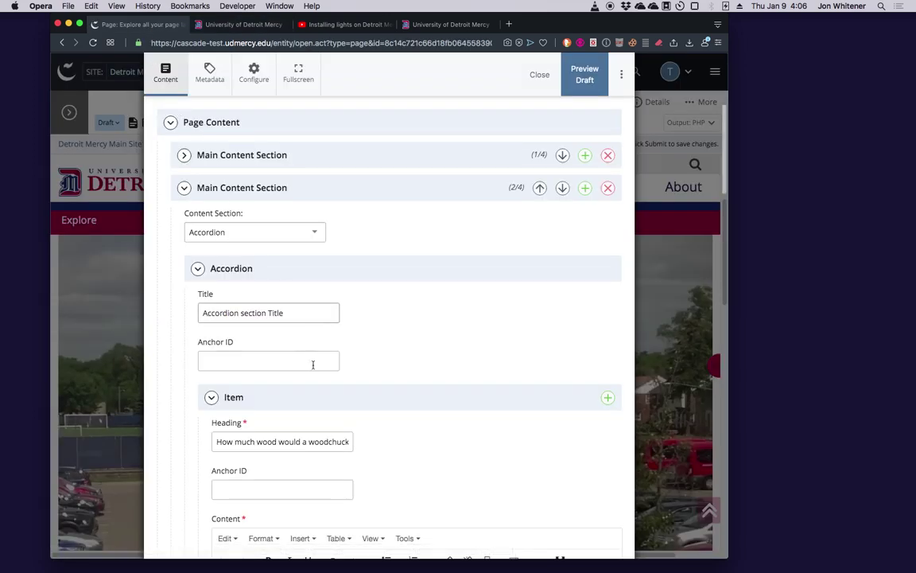
scroll(409, 348, "down", 3)
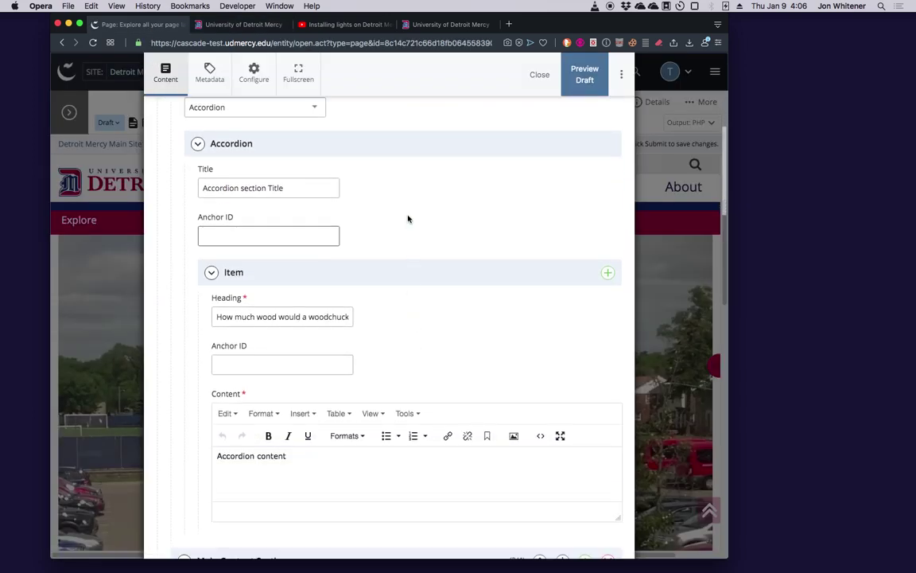
scroll(404, 219, "down", 1)
scroll(404, 218, "down", 2)
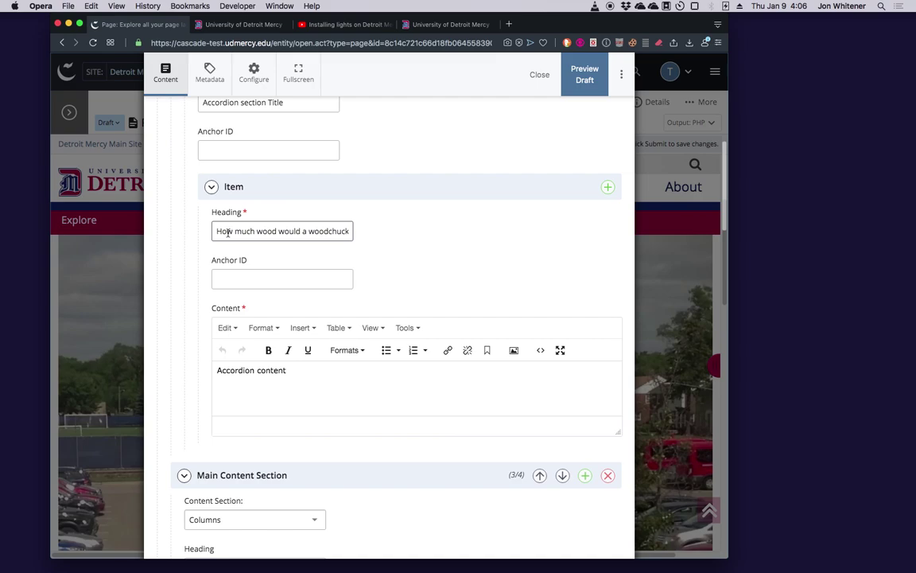
left_click(285, 231)
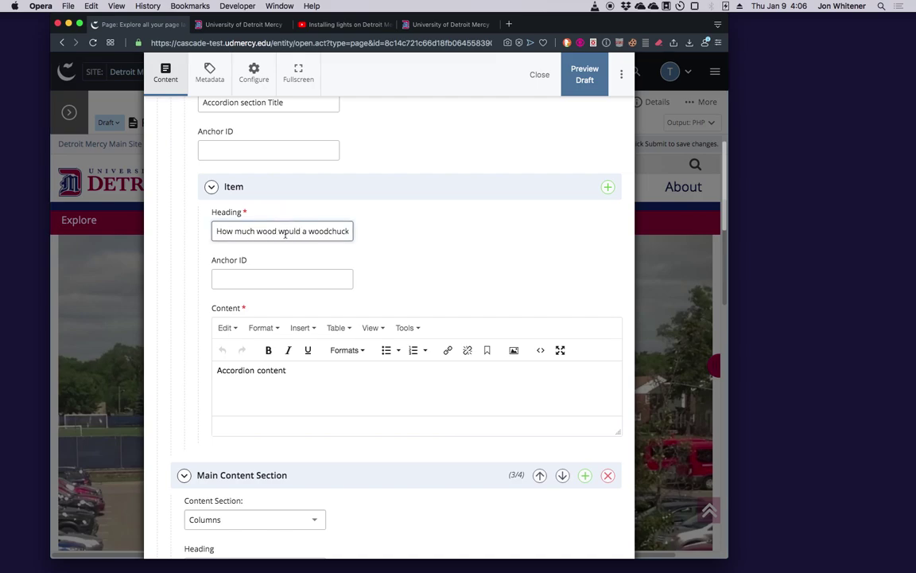
Step: Check the accordion item's heading and content in the preview, then find the matching Content field in the edit form
left_click(251, 25)
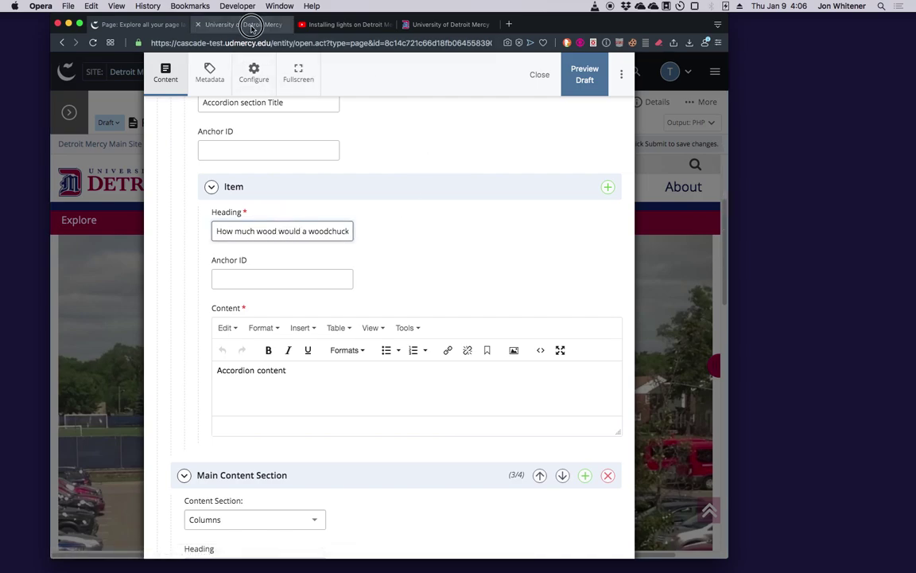
scroll(319, 379, "down", 3)
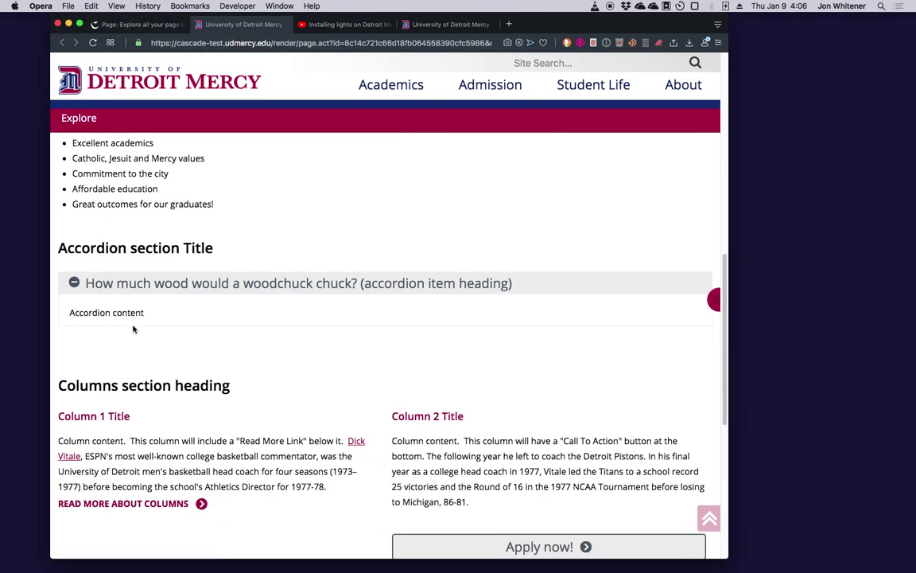
left_click(133, 26)
left_click(304, 370)
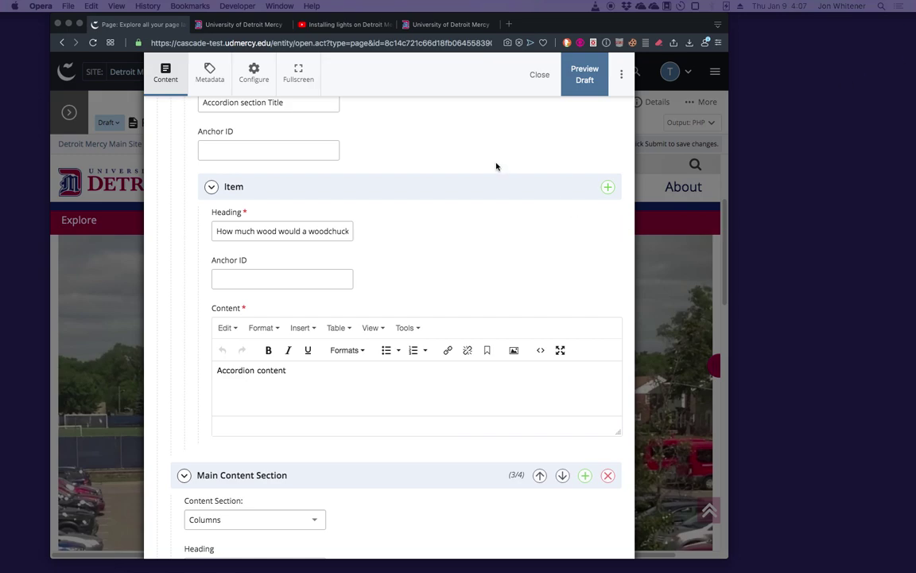
Step: Turn on Paste as text for the accordion item's Content editor and dismiss the plain-text mode notice
left_click(300, 376)
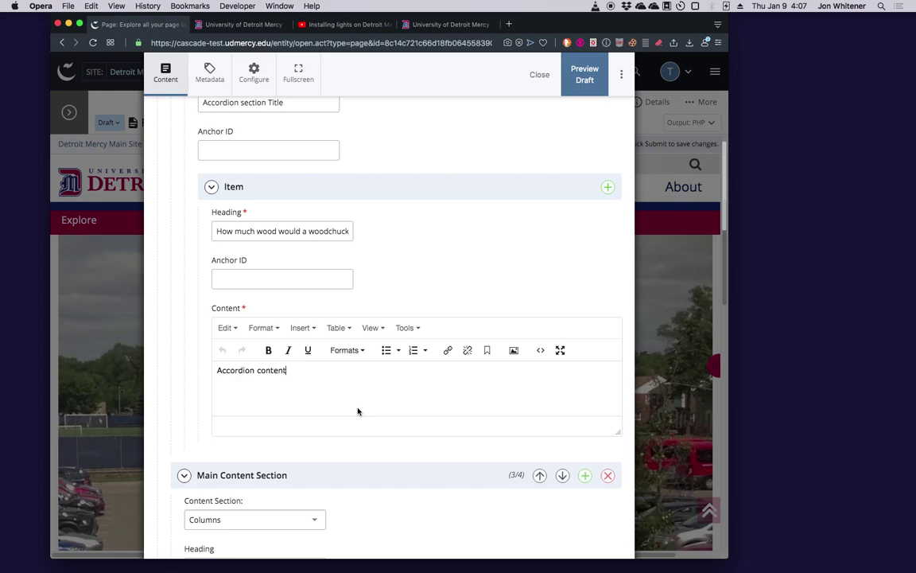
scroll(358, 411, "down", 2)
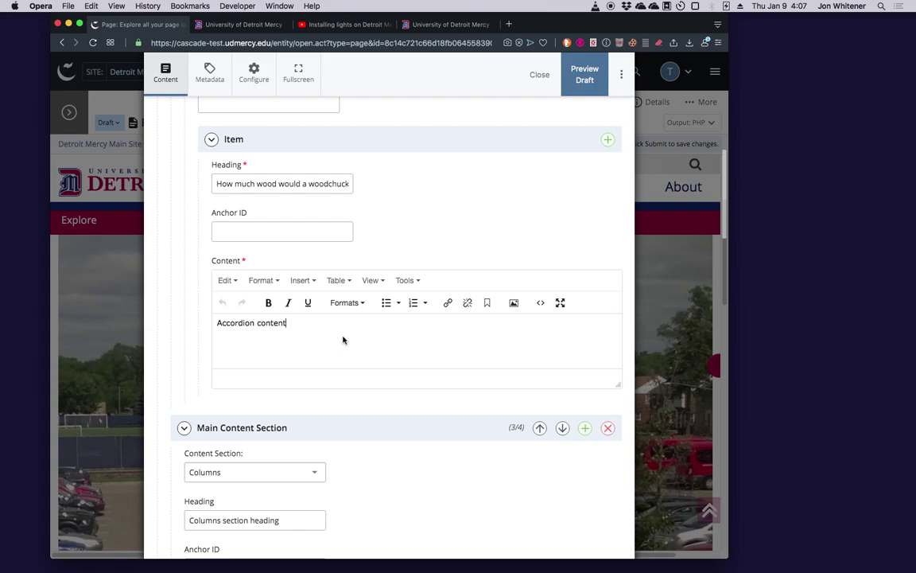
triple_click(226, 326)
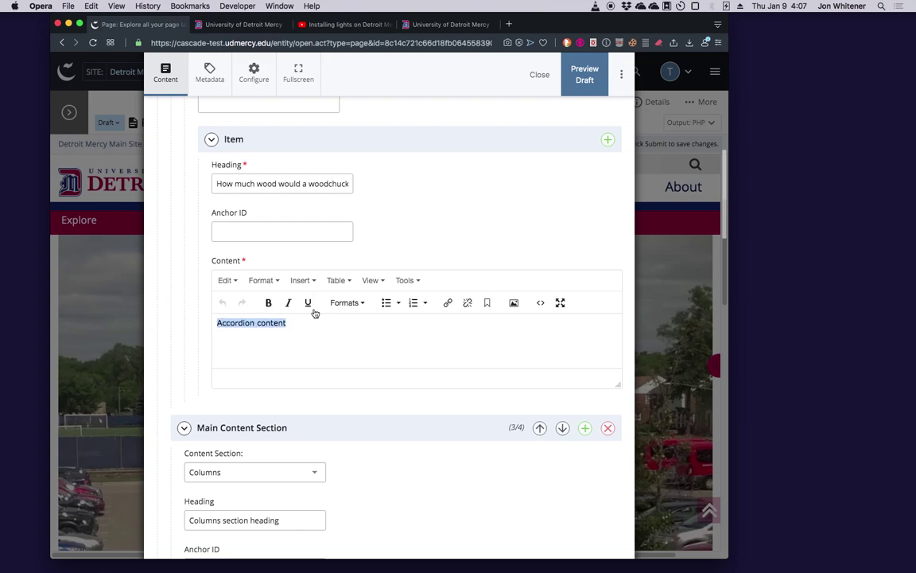
left_click(230, 282)
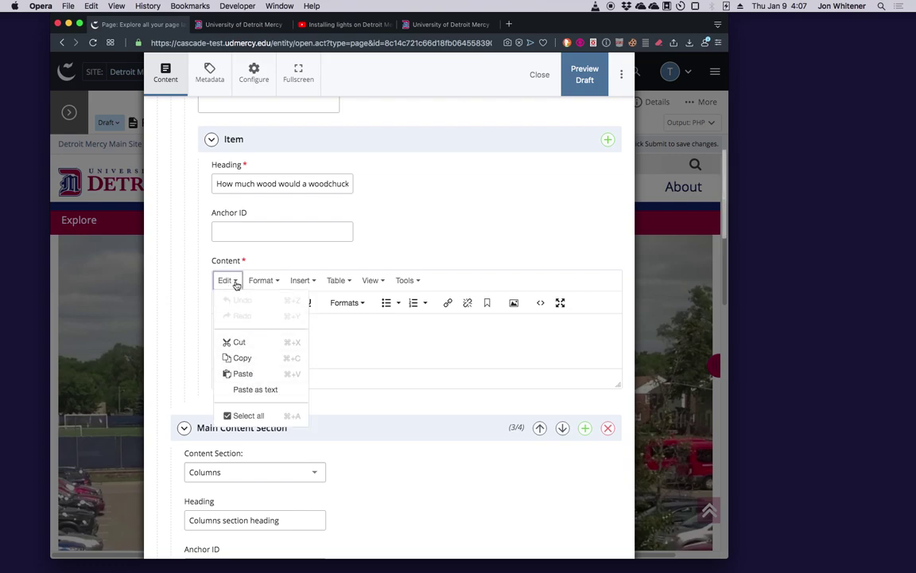
left_click(241, 391)
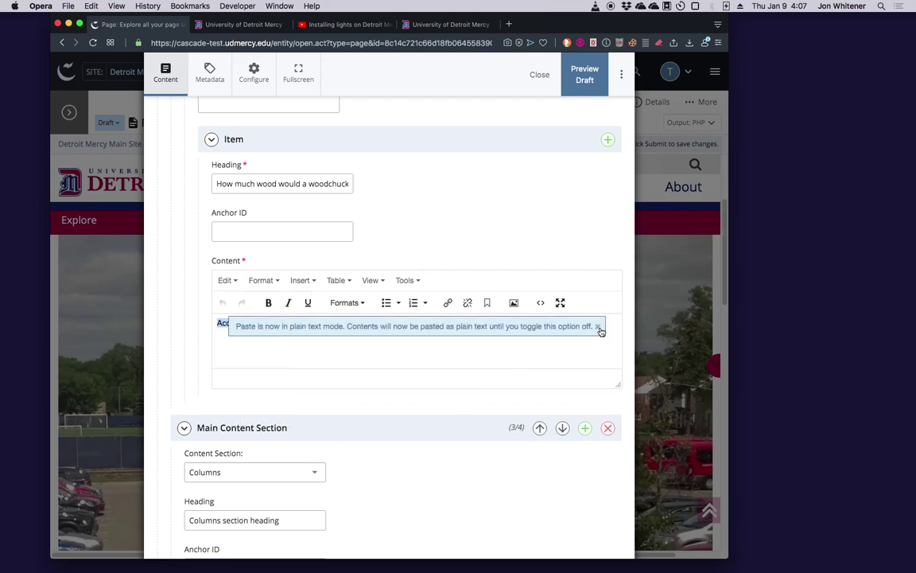
left_click(598, 327)
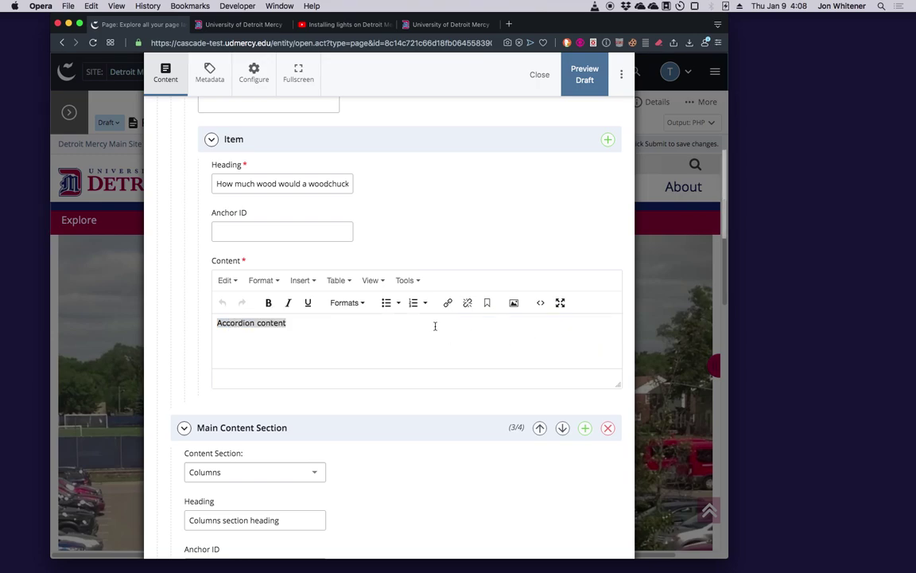
Step: Replace the accordion item's "Accordion content" text with the passage starting "Woodchucks don't actually chuck (throw) wood", and check the Paste as text setting
left_click(305, 325)
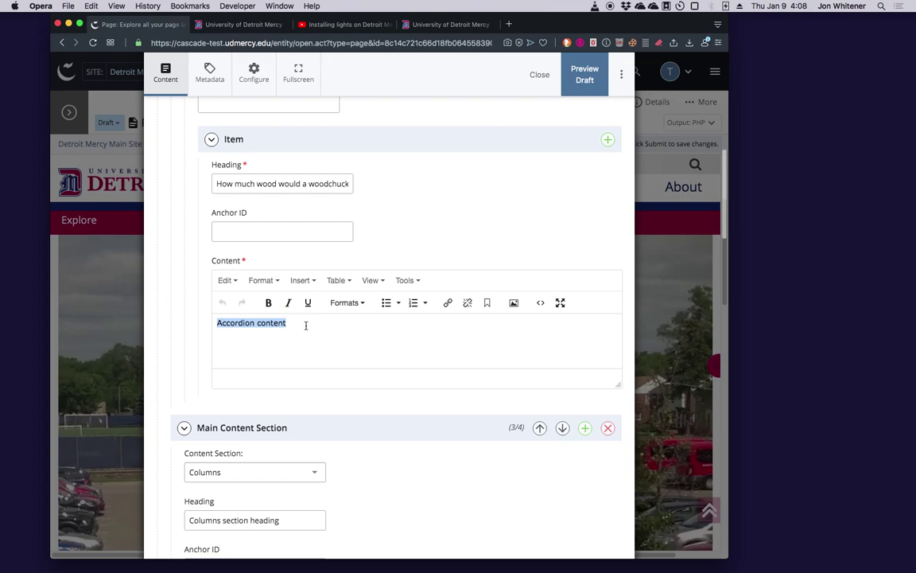
type("Woodchucks don't actually chuck (throw) wood, of course, but, since they are a burrowing rodent, they do know well how to toss around some dirt. So Thomas took to calculating a typical size of a woodchuck burrow, which consists of three rooms and a tunnel leading to it that is roughly six inches wide and extends 25 to 30 feet. He determined that 35 square feet of soil needed to be excavated to create such a burrow. Knowing that a cubic foot of soil weighs 20 pounds, he calculated that a woodchuck can chuck 700 pounds of dirt a day. This calculation led Mr. Thomas, by extension, to an answer to what was then an 85-year-old question. Should a woodchuck be so inclined, Thomas concluded, he could chuck about 700 pounds of wood as well.")
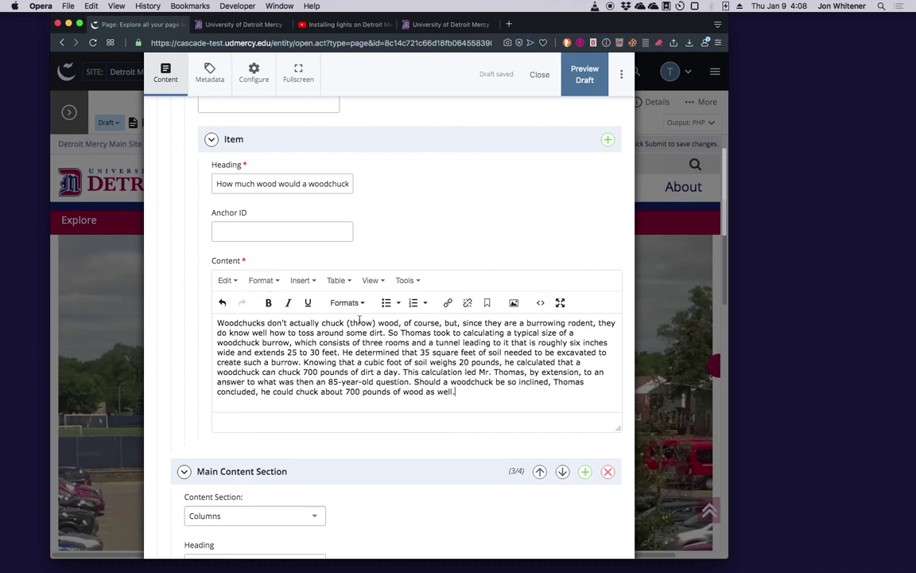
left_click(227, 280)
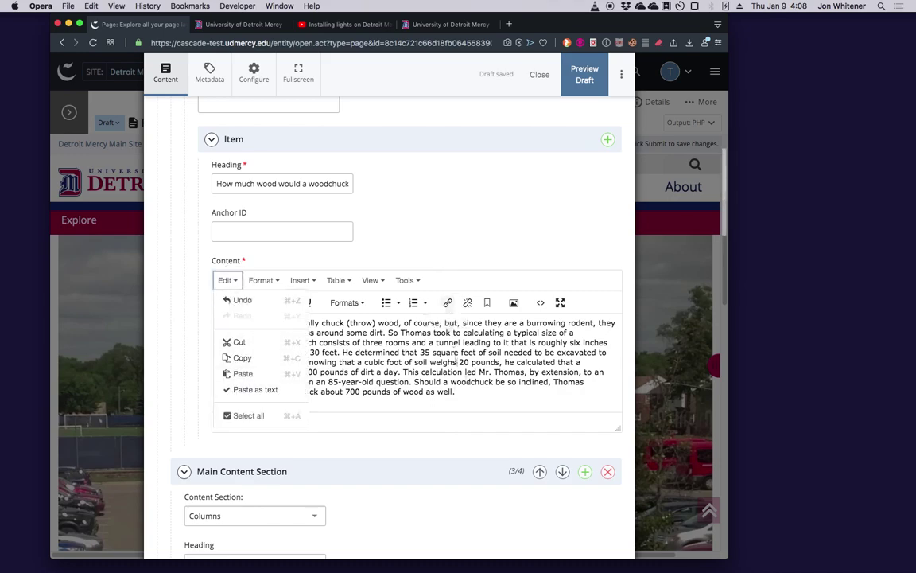
left_click(410, 323)
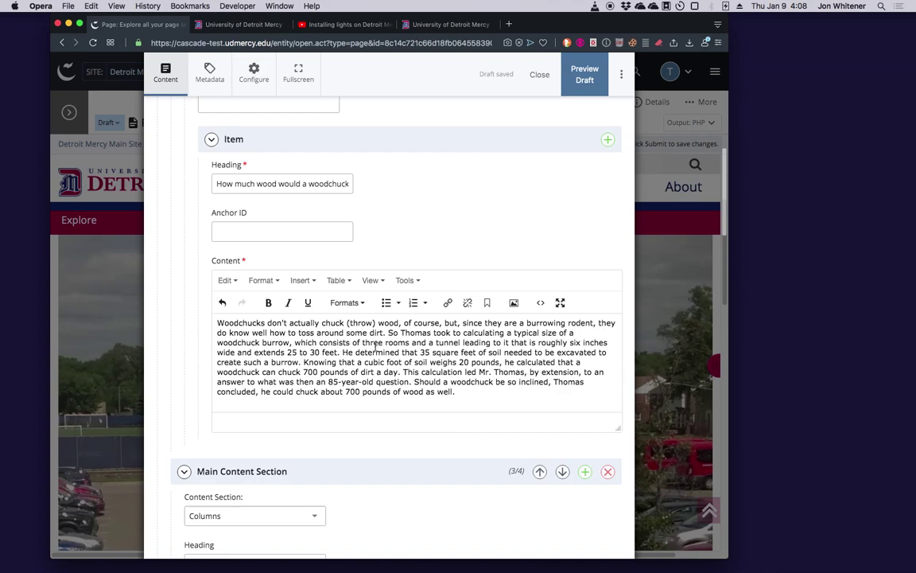
left_click(319, 342)
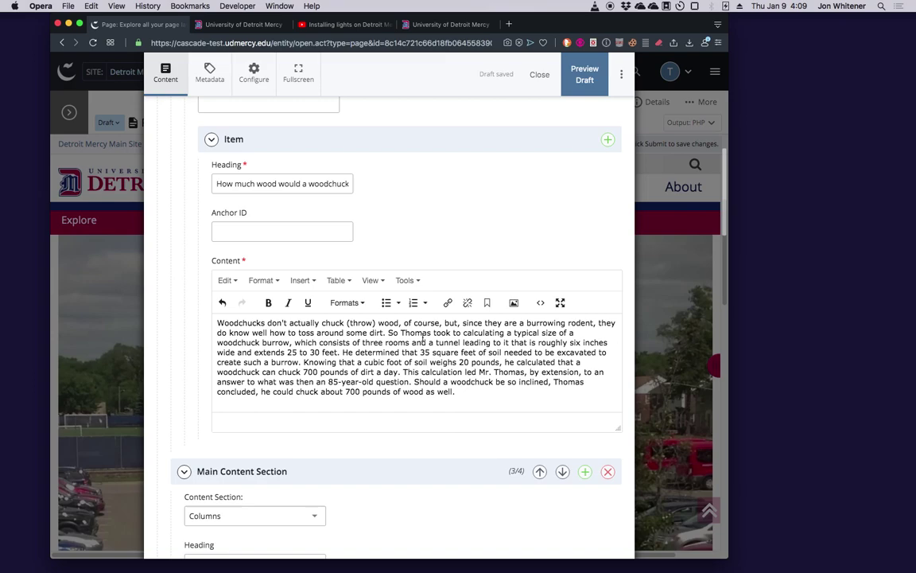
Step: Look through the heading and block formats and format the woodchuck passage as a Paragraph block
left_click(364, 309)
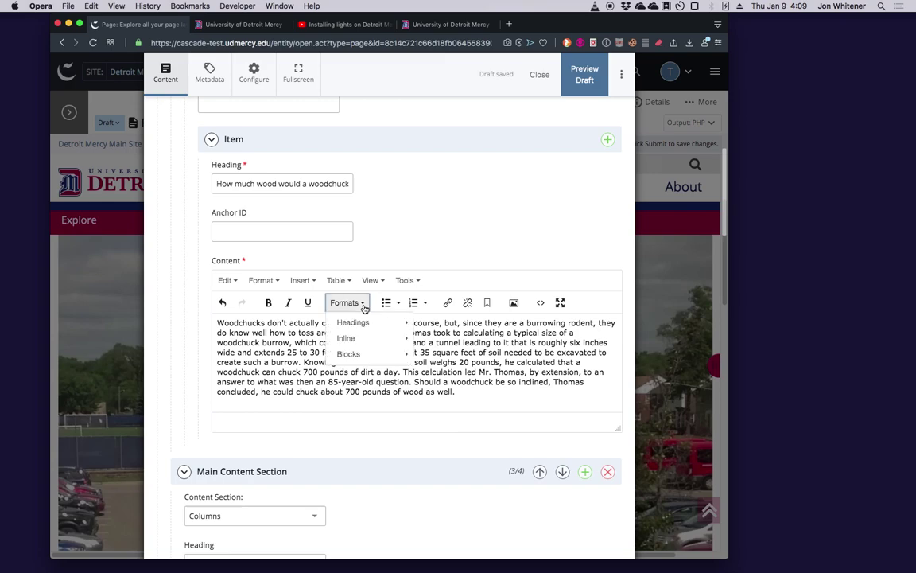
mouse_move(357, 323)
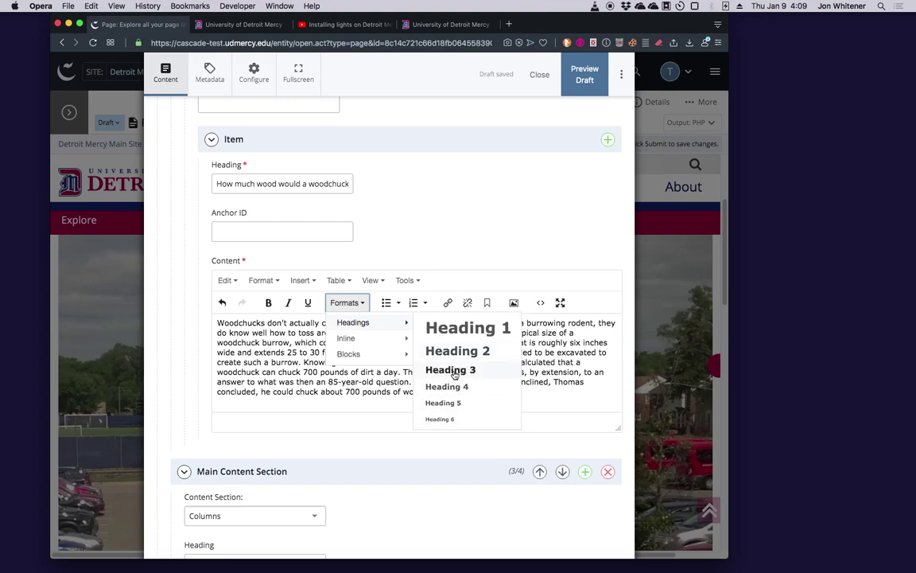
mouse_move(382, 354)
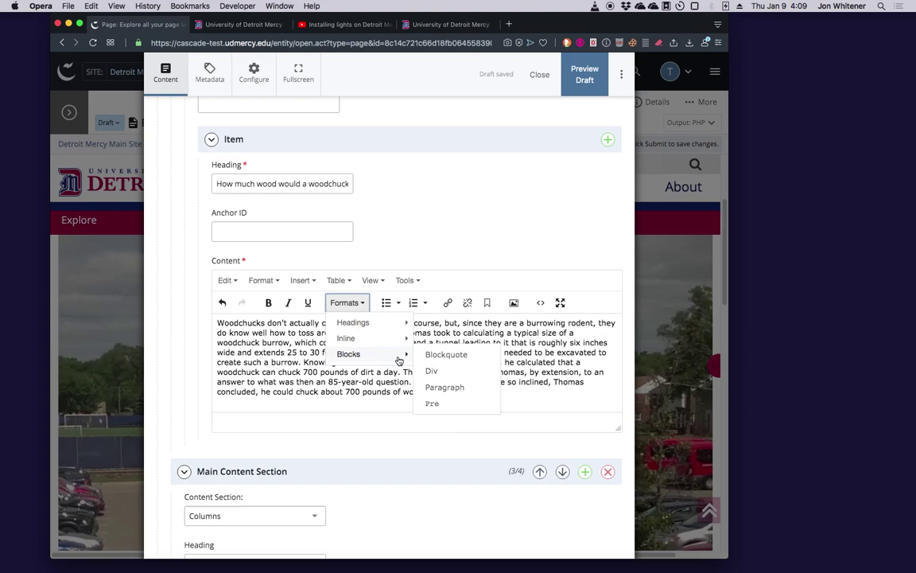
left_click(451, 389)
left_click(381, 368)
left_click(304, 352)
left_click(295, 379)
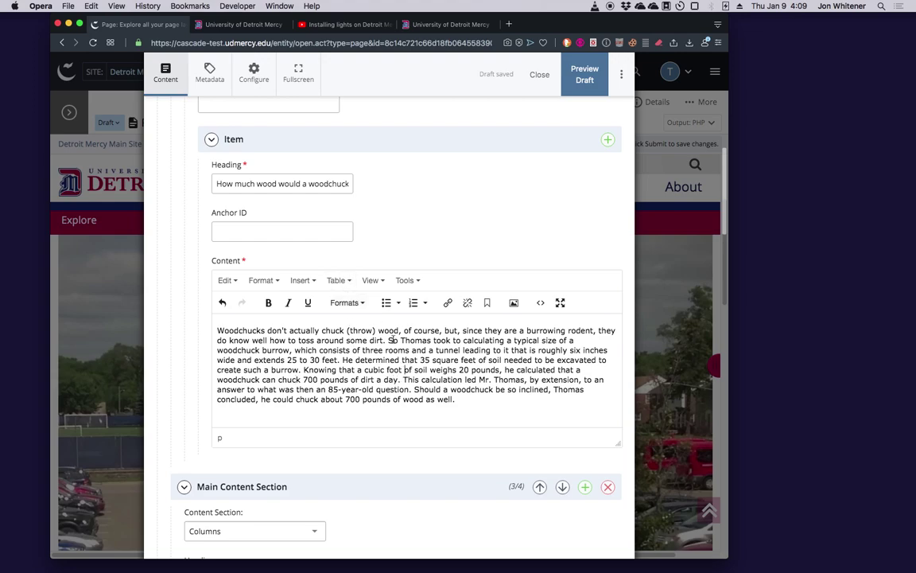
Step: Reapply the Paragraph format to the woodchuck passage, checking its element path, and preview the draft
left_click(350, 303)
mouse_move(352, 354)
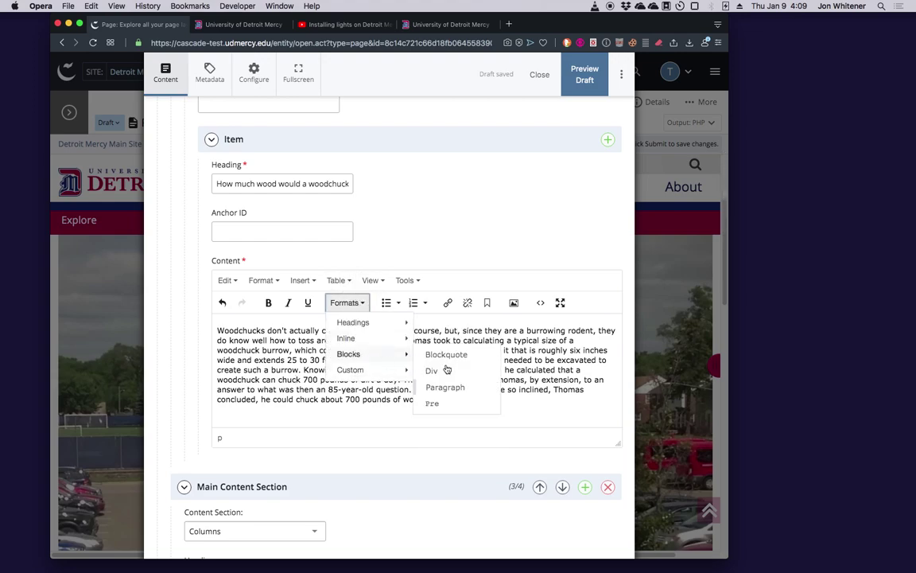
left_click(472, 393)
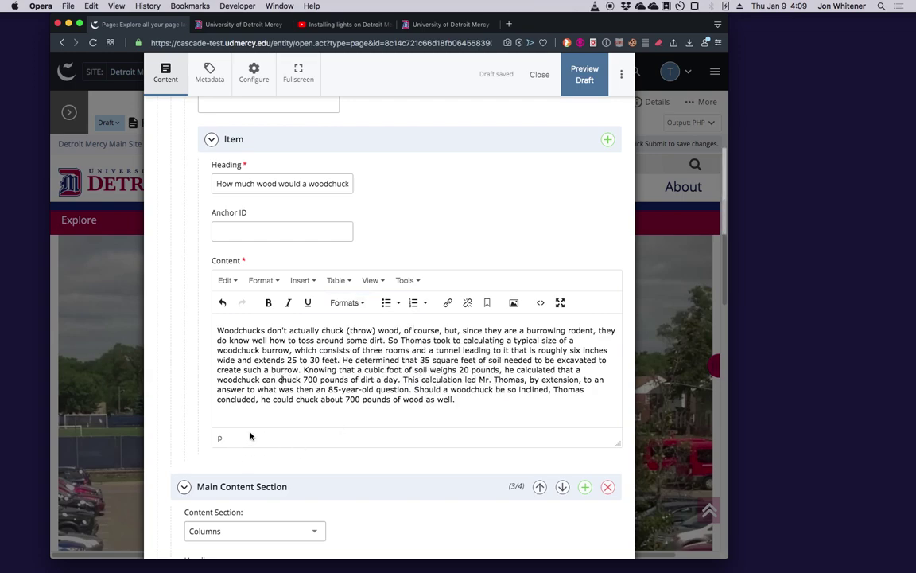
left_click(223, 442)
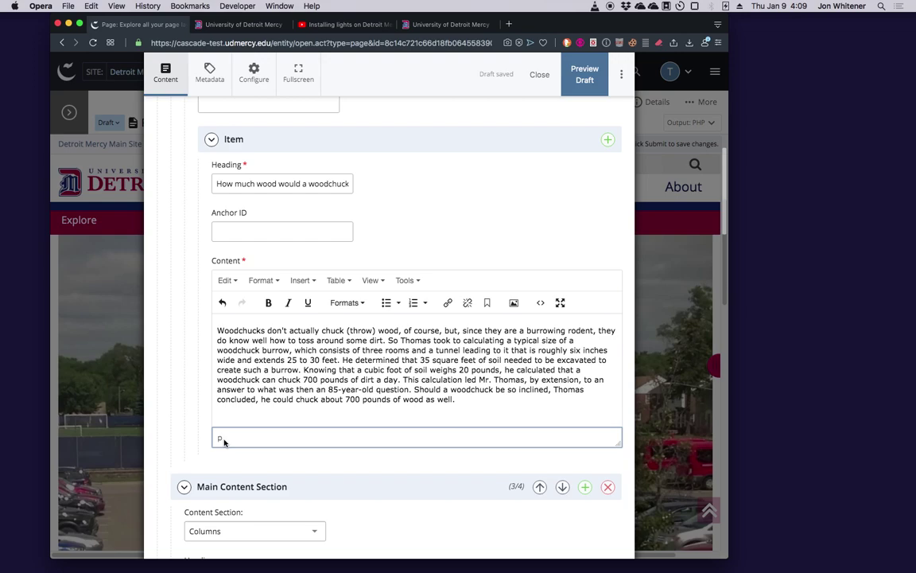
left_click(411, 368)
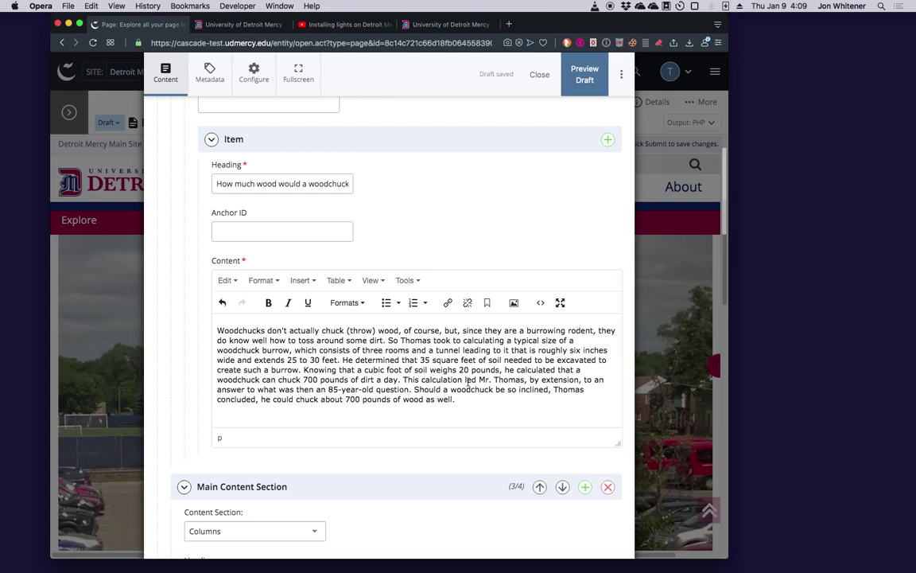
left_click(585, 79)
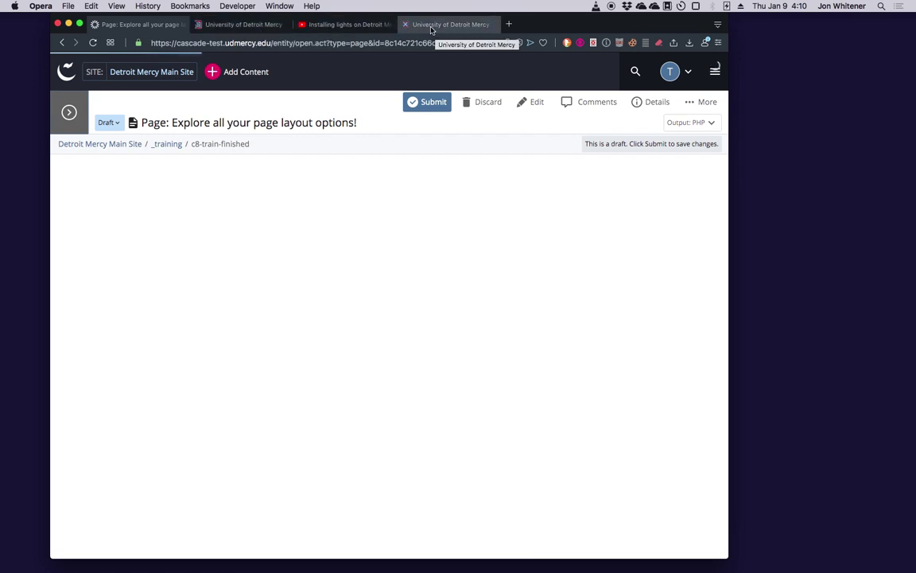
Step: Close the YouTube video page and expand the woodchuck question under Accordion section Title in the draft page preview
left_click(302, 24)
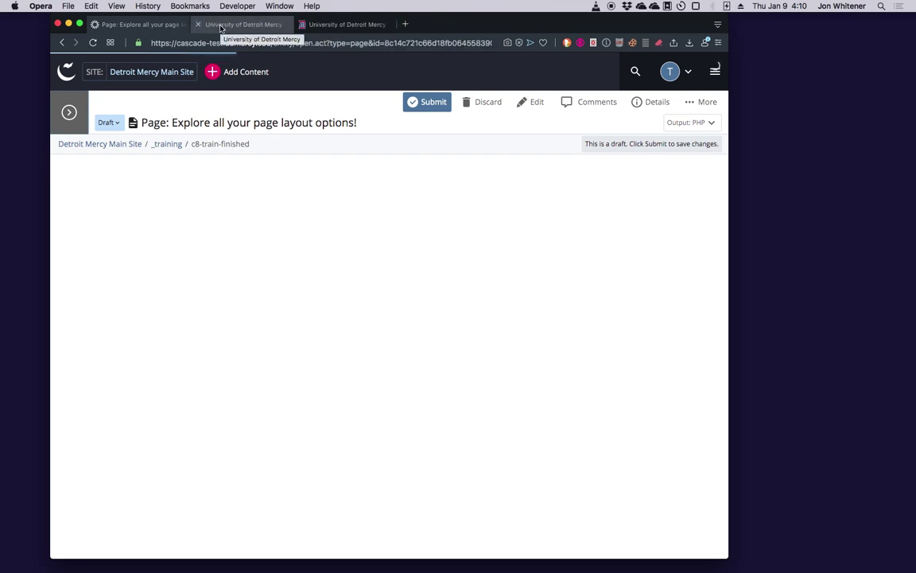
scroll(251, 232, "down", 3)
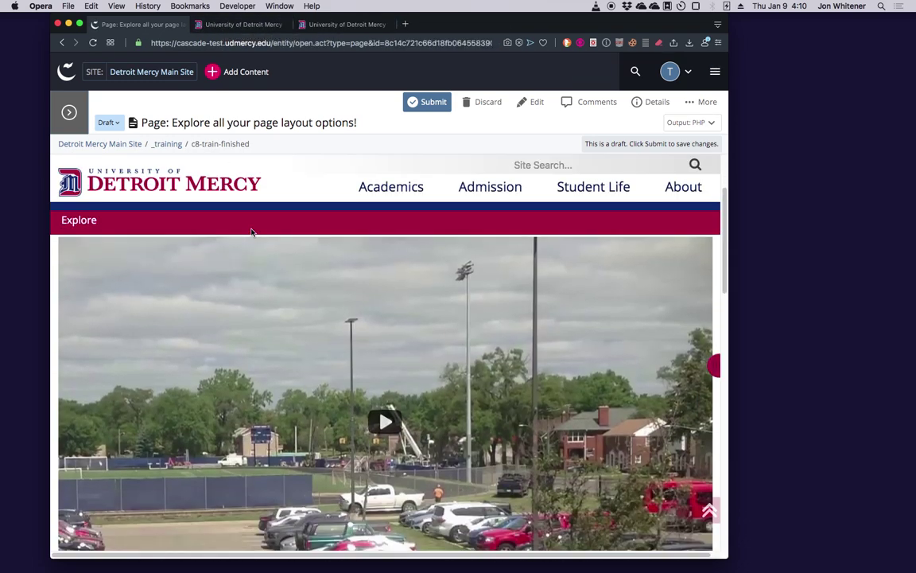
scroll(235, 314, "down", 5)
scroll(236, 314, "down", 6)
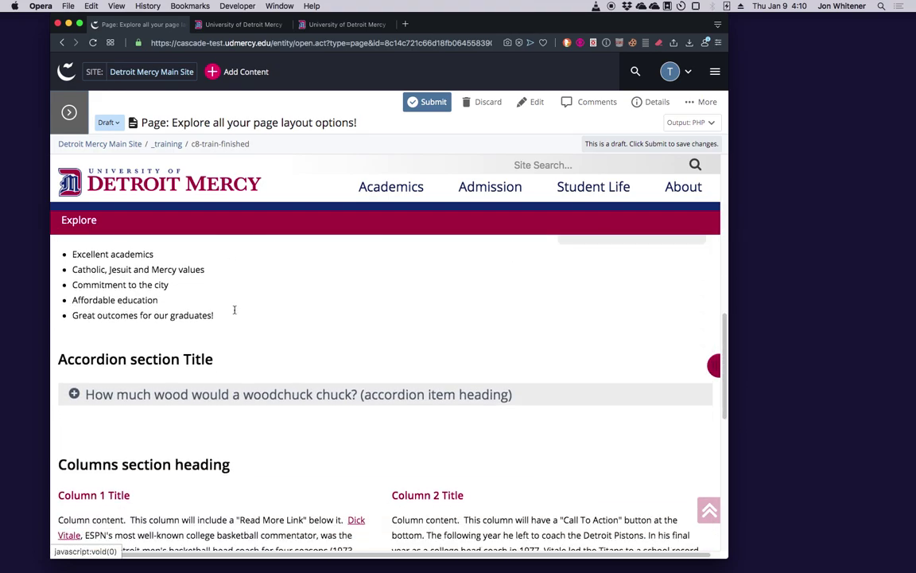
scroll(236, 312, "down", 1)
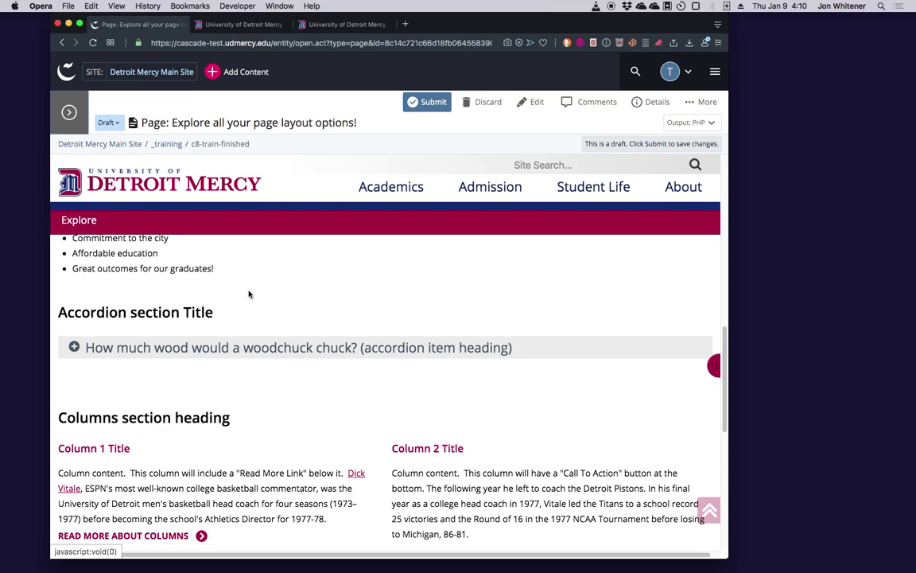
left_click(117, 350)
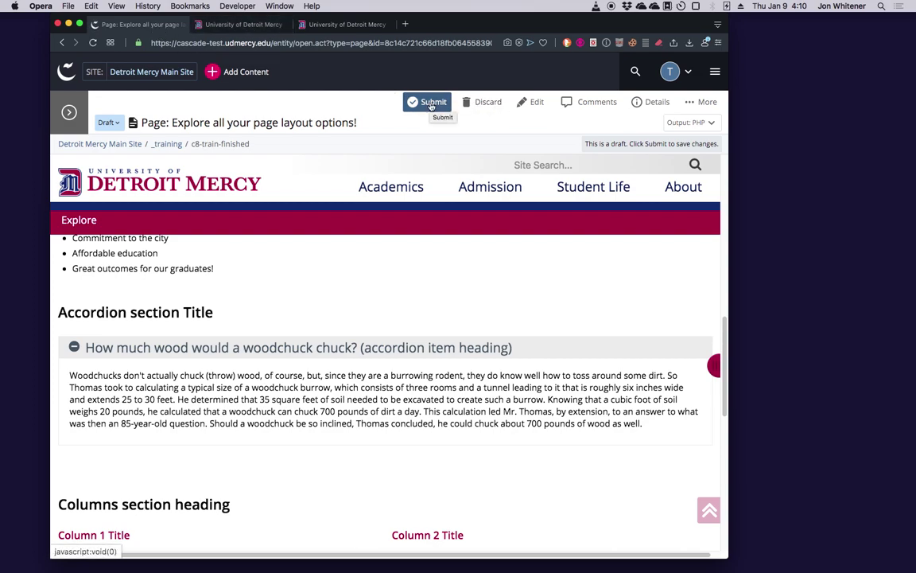
Step: Open the draft page for editing and collapse the first Main Content Section
left_click(537, 103)
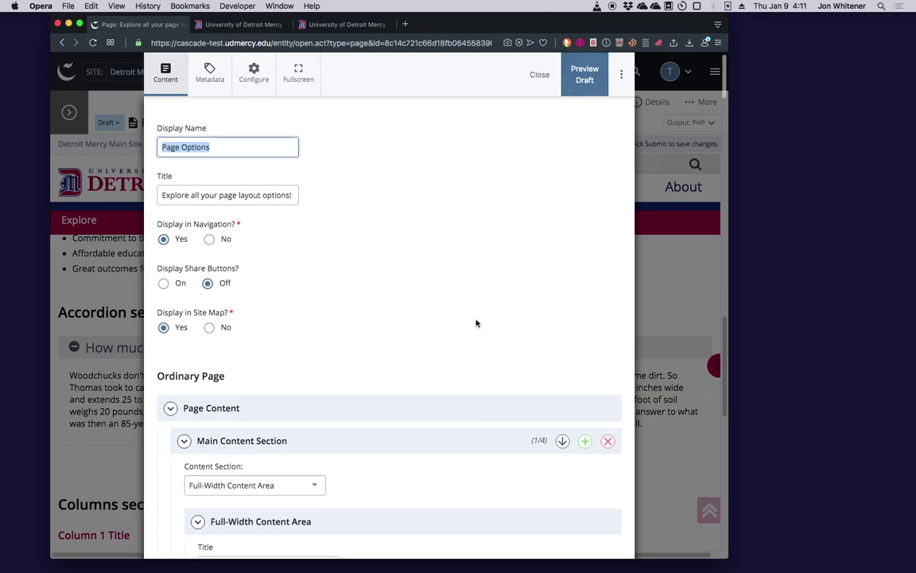
scroll(469, 322, "down", 2)
scroll(465, 319, "down", 5)
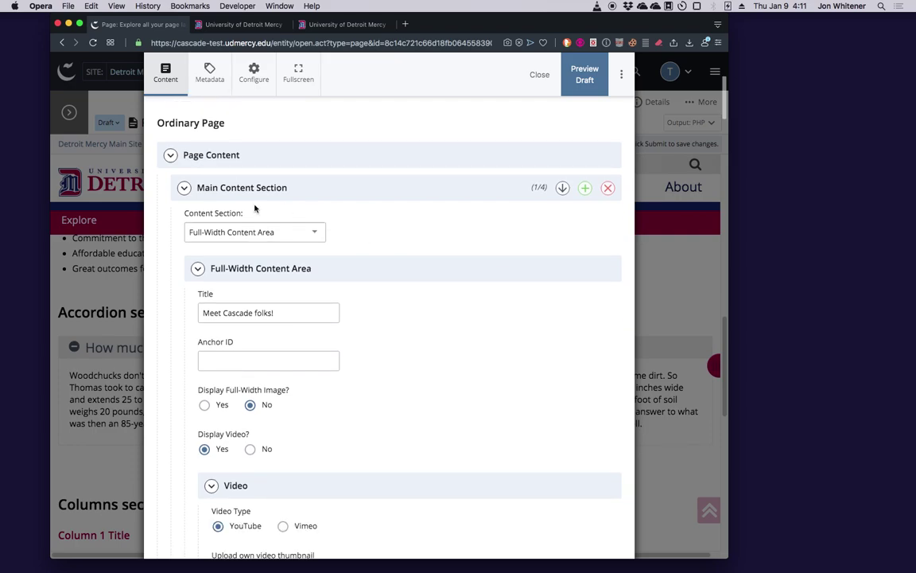
left_click(185, 189)
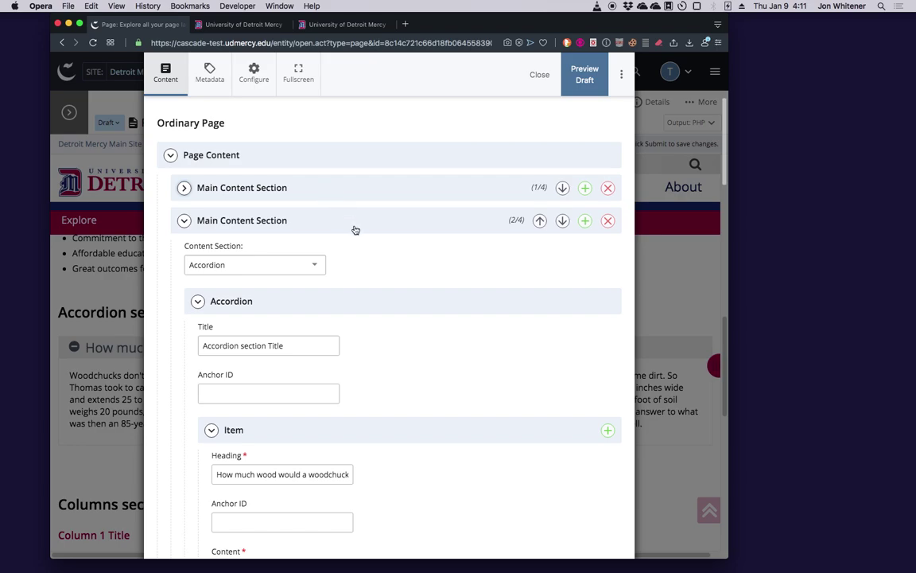
Step: Start inserting a link on the words "a woodchuck can chuck 700 pounds of dirt a day" in the accordion item's content
scroll(360, 235, "down", 2)
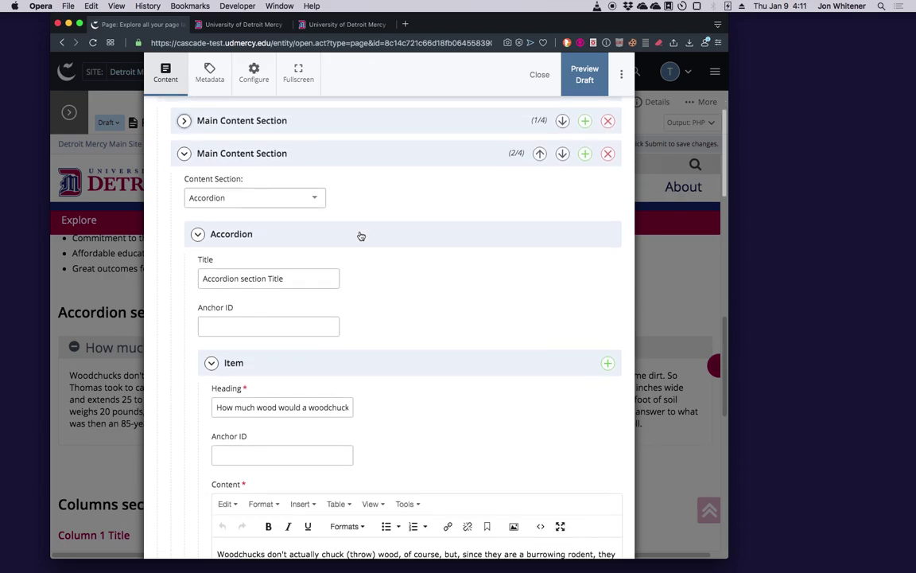
scroll(359, 236, "down", 3)
scroll(360, 235, "down", 1)
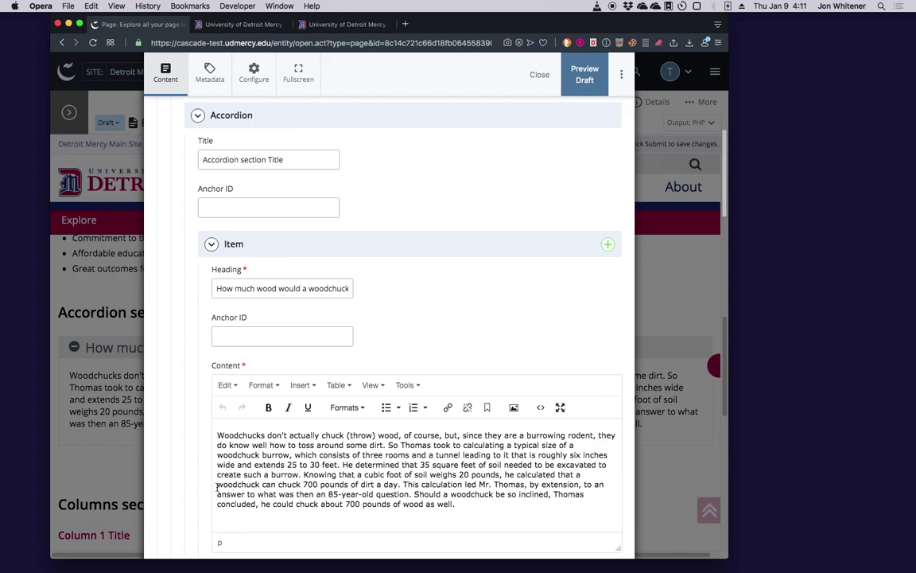
left_click_drag(575, 475, 397, 484)
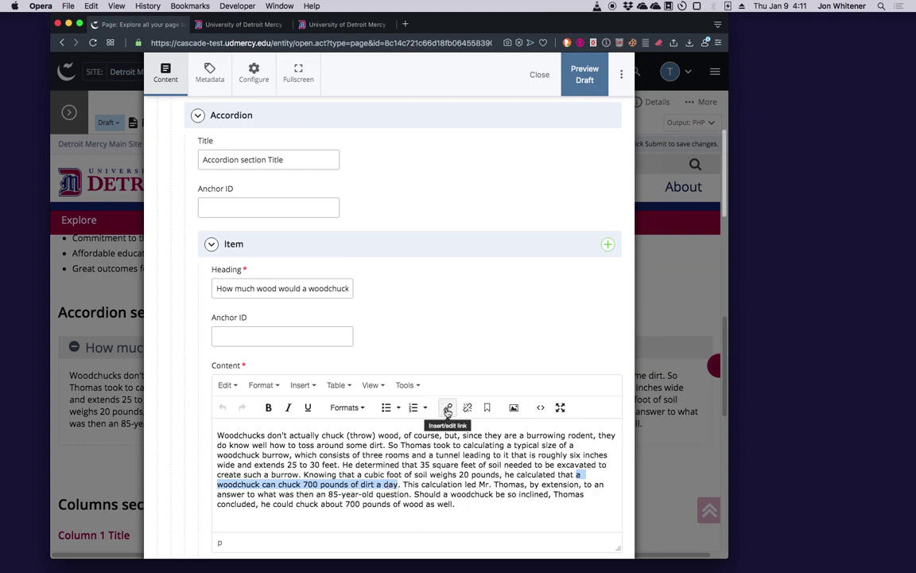
left_click(448, 409)
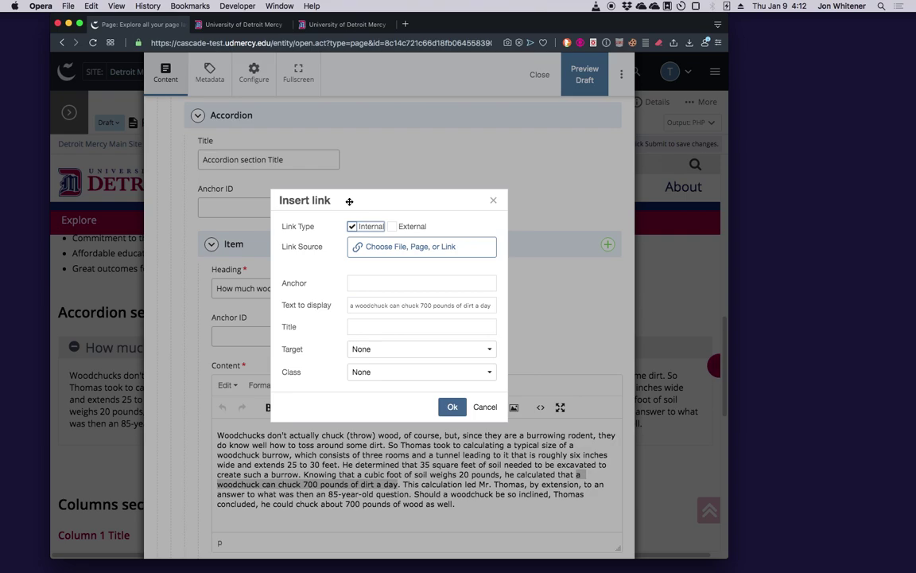
Step: Browse to the Detroit Mercy Main Site root folder to find an internal link source
left_click(380, 248)
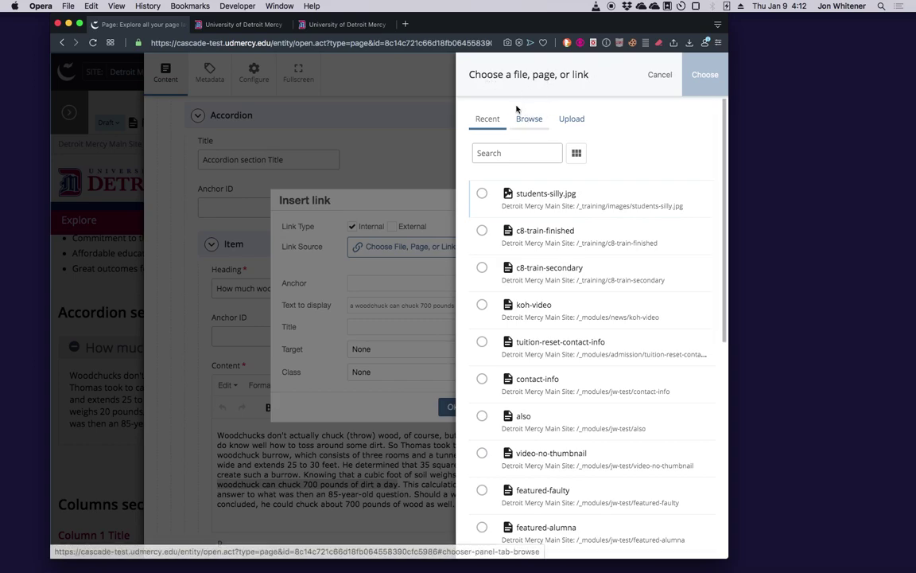
left_click(533, 122)
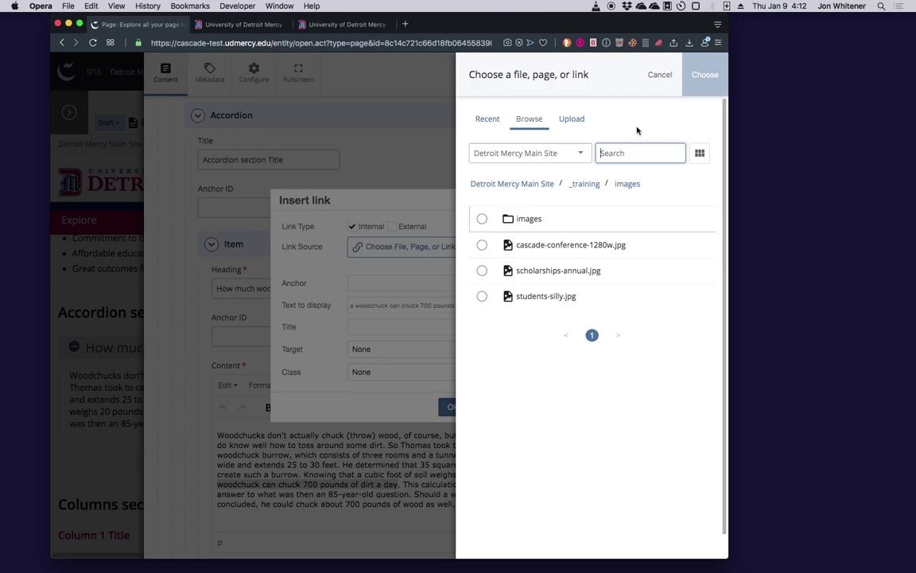
left_click(581, 156)
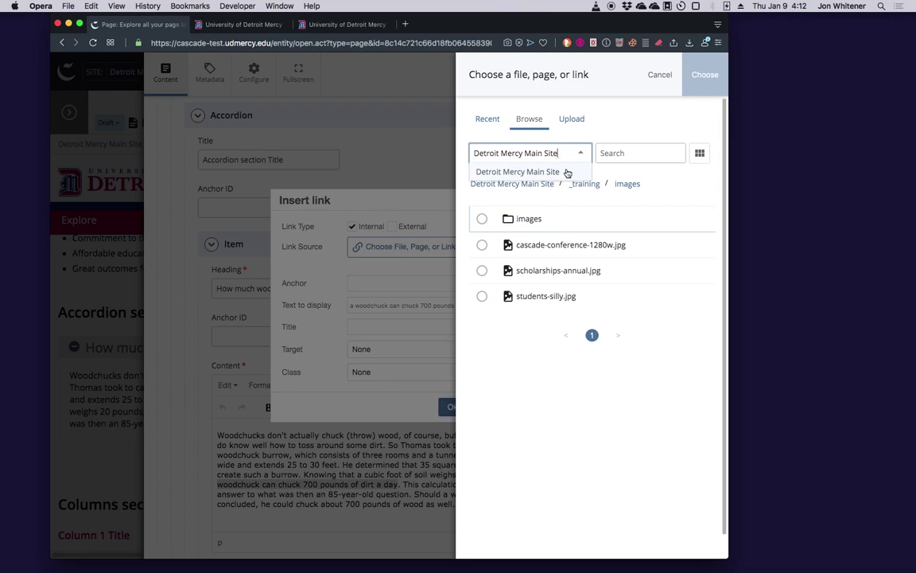
left_click(626, 116)
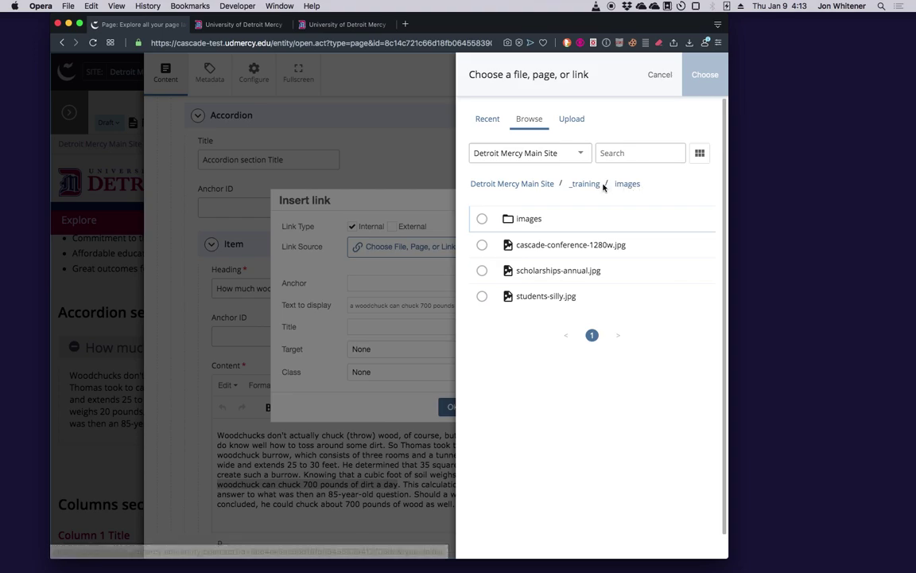
left_click(538, 185)
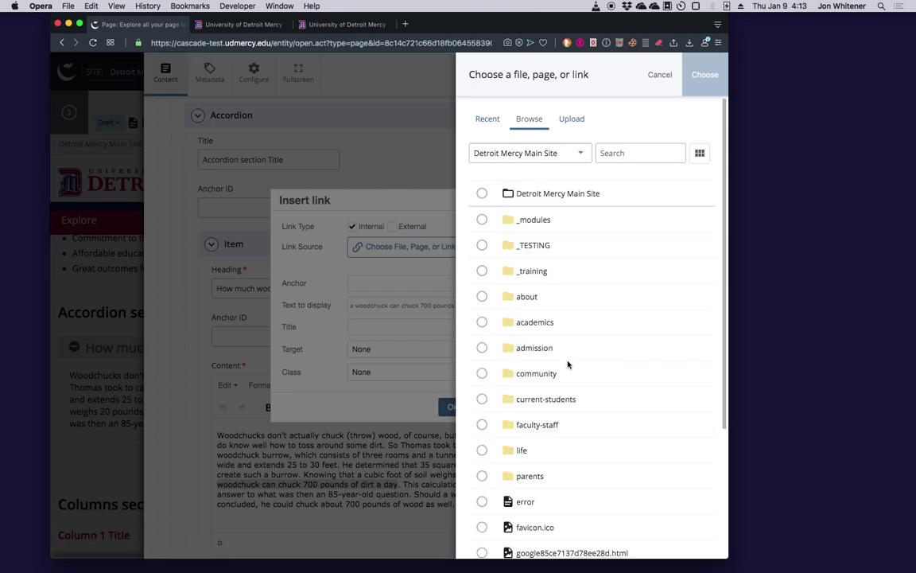
Step: Choose the affordable page in the about folder as the internal link source
scroll(569, 362, "down", 3)
scroll(567, 358, "up", 3)
left_click(528, 296)
scroll(549, 309, "down", 5)
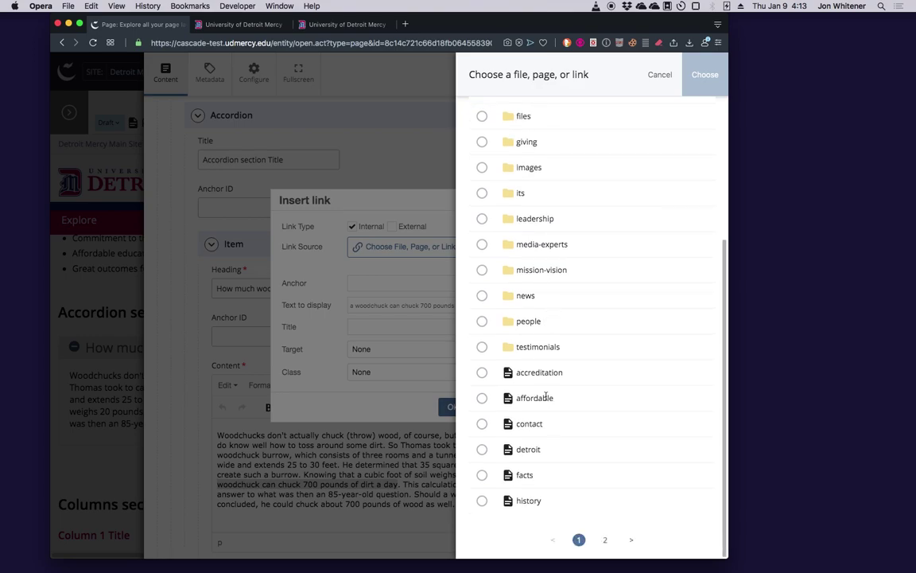
left_click(531, 398)
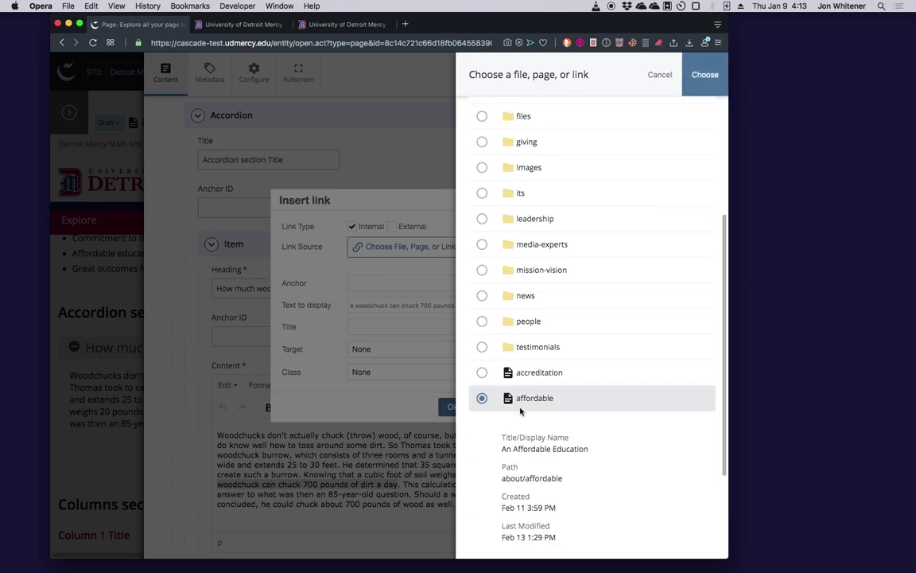
scroll(517, 402, "down", 1)
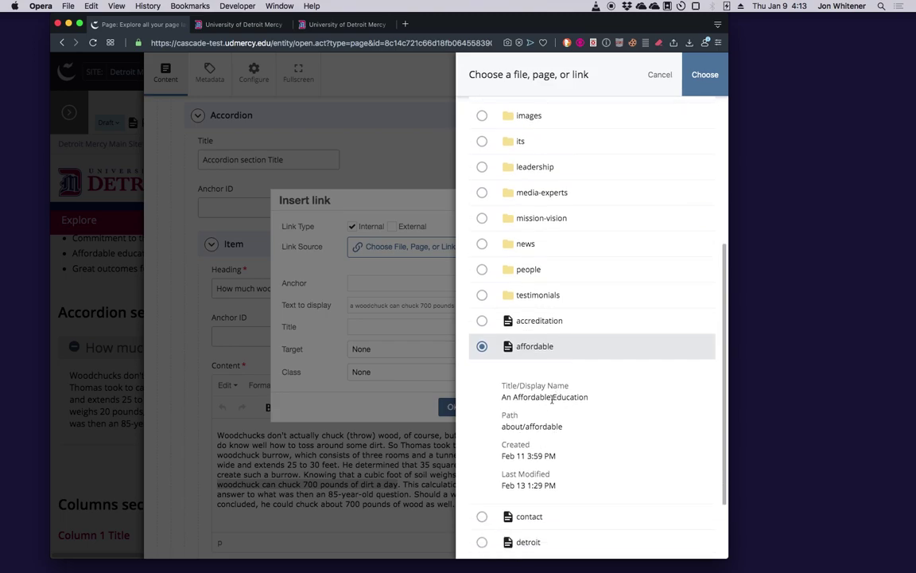
left_click(706, 77)
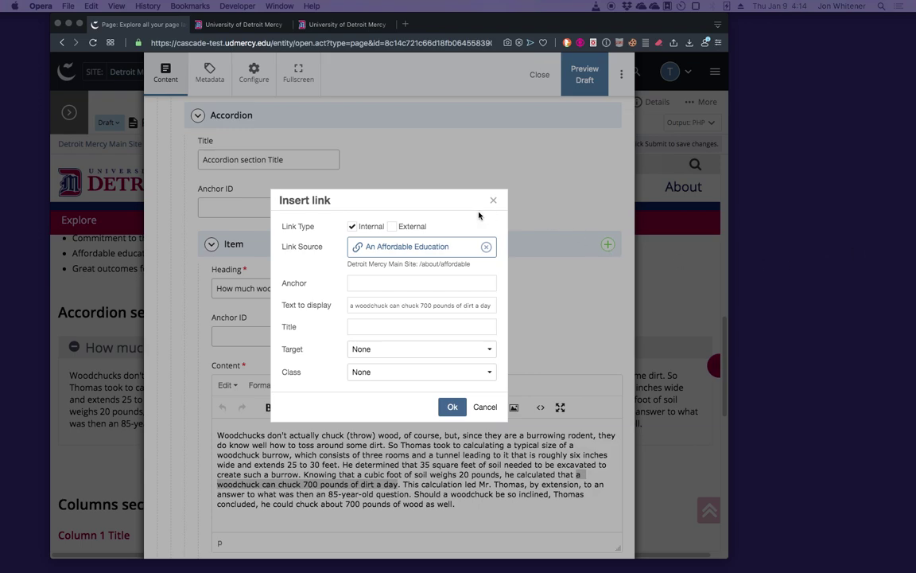
left_click(393, 227)
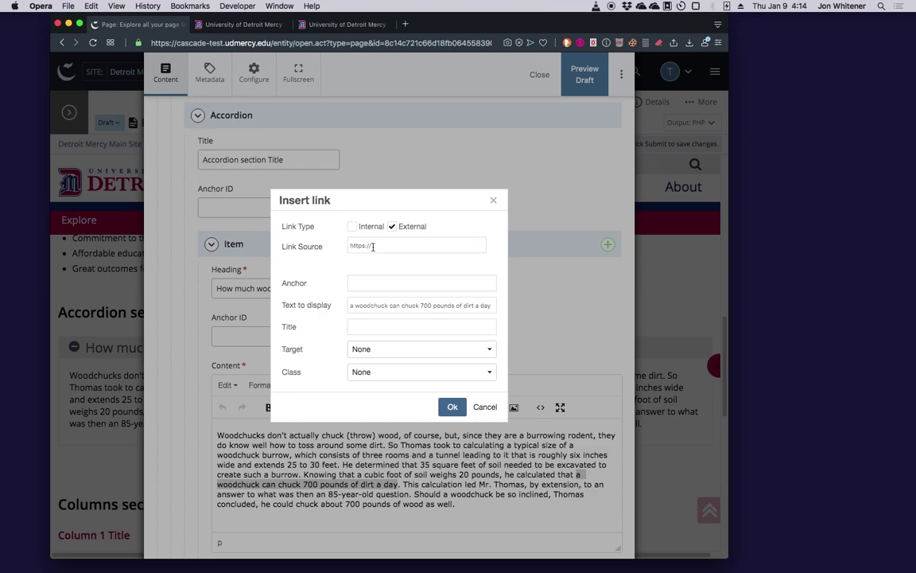
left_click_drag(373, 247, 346, 248)
left_click(400, 246)
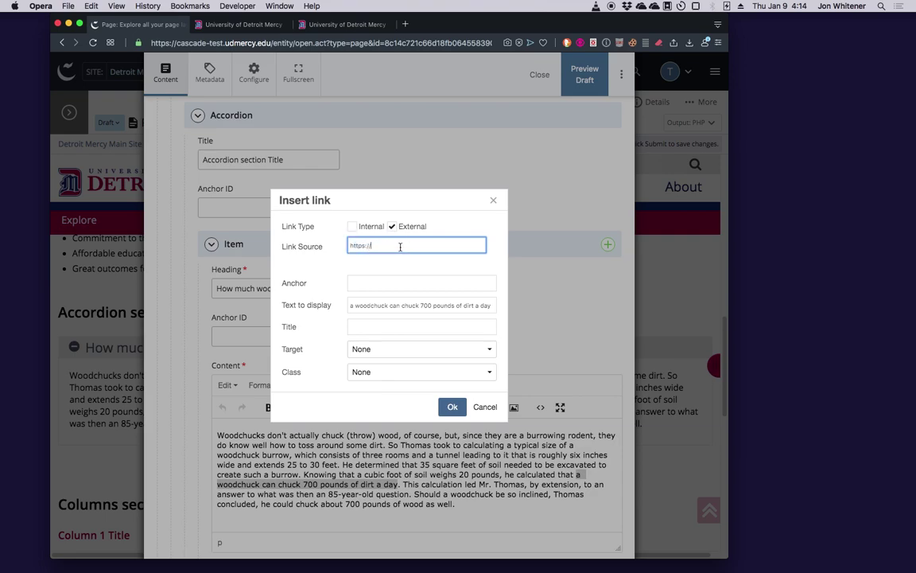
key("super+v")
key("alt+Left")
left_click_drag(369, 245, 350, 245)
key("BackSpace")
Step: Set the link's title to "ThoughtCo website tongue twister article"
left_click(363, 327)
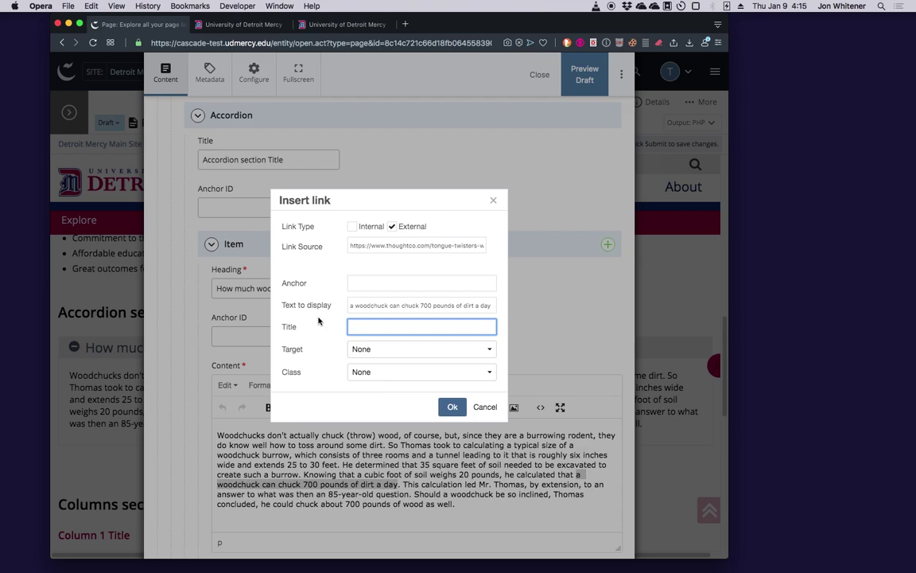
type("L")
type("Th")
type("oughtCo")
type(" website tong")
type("ue twister article")
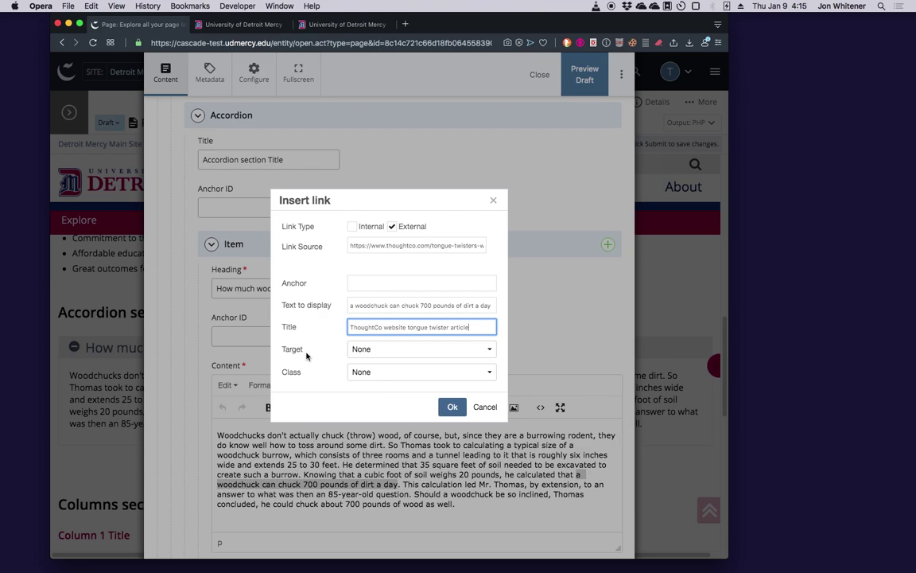
Step: Set the link's target to New window and insert the link
left_click(492, 353)
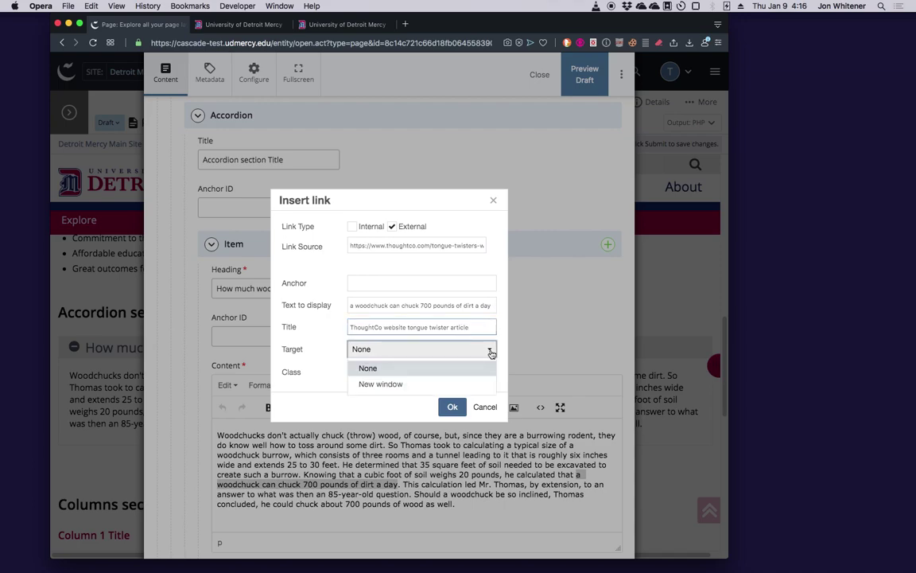
left_click(409, 384)
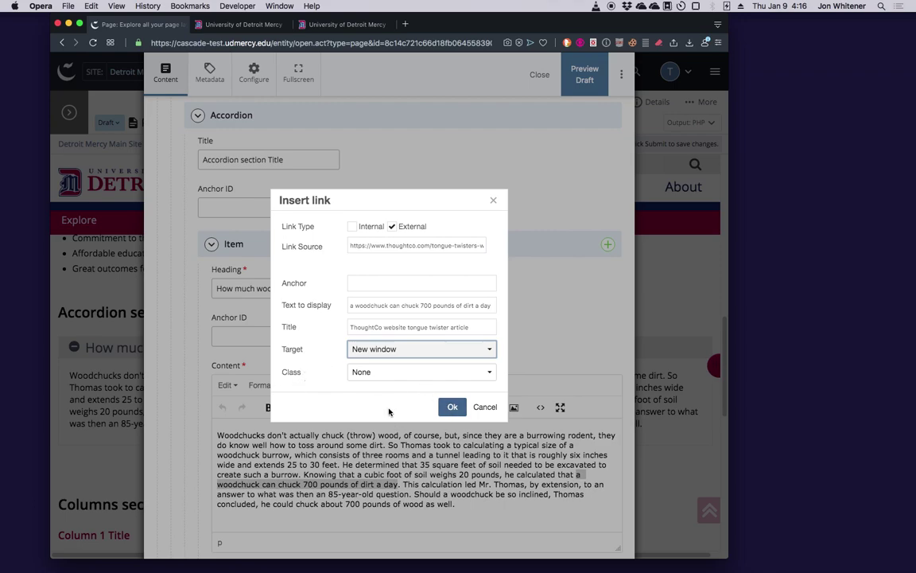
left_click(454, 408)
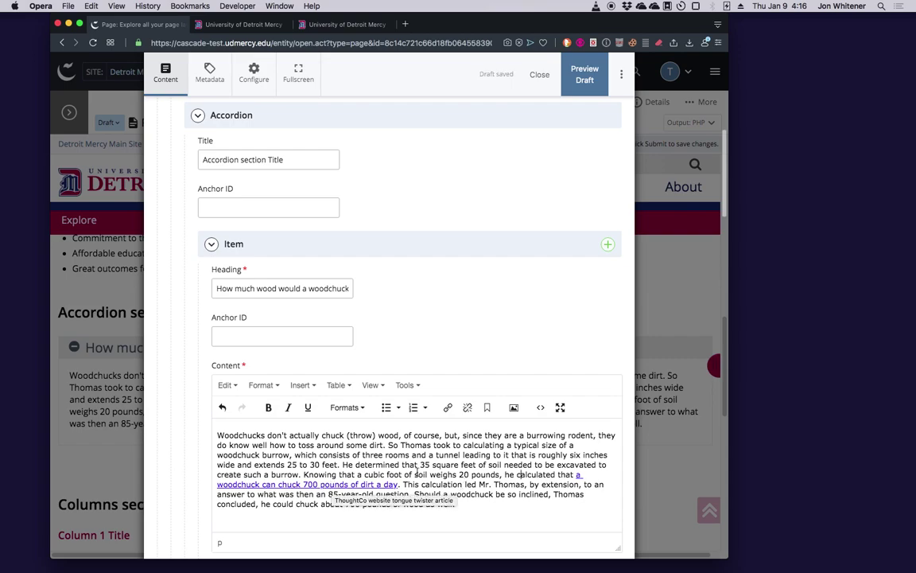
Step: Start a new paragraph at "This calculation led" in the accordion content and turn it into a bulleted list
scroll(457, 471, "down", 4)
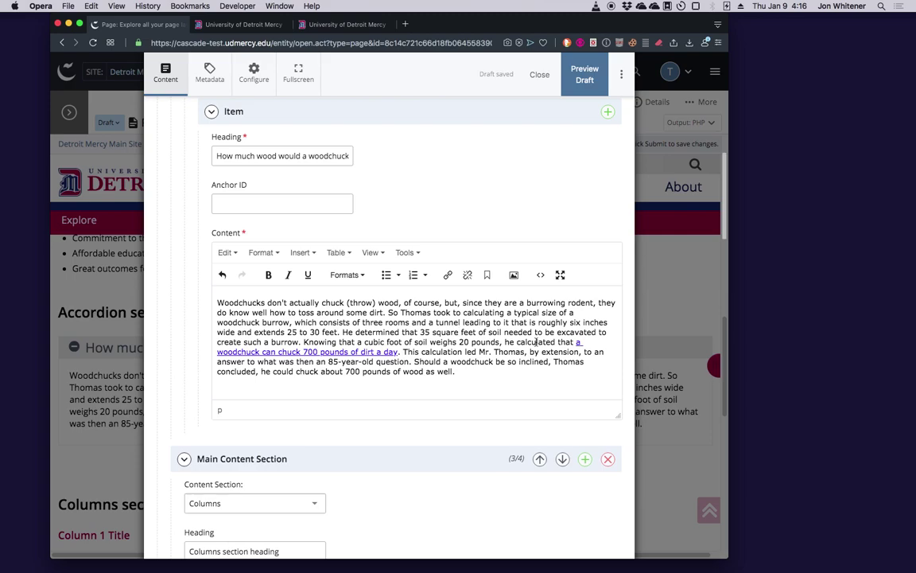
scroll(507, 358, "up", 3)
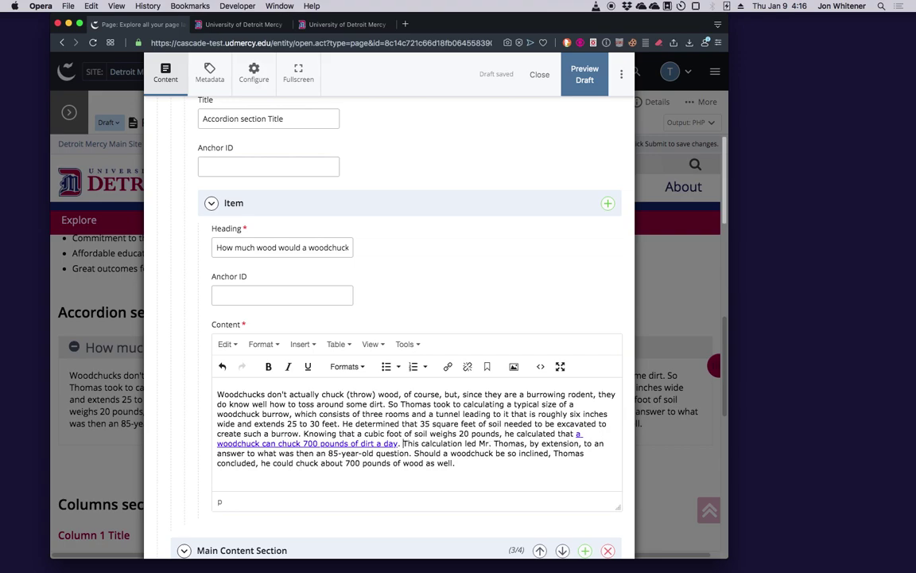
left_click(400, 443)
key("Return")
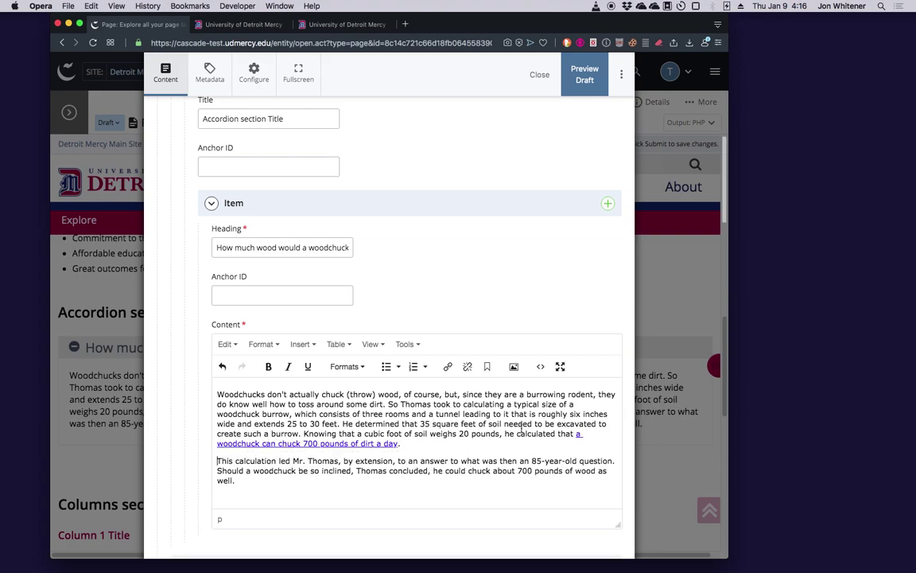
left_click(386, 367)
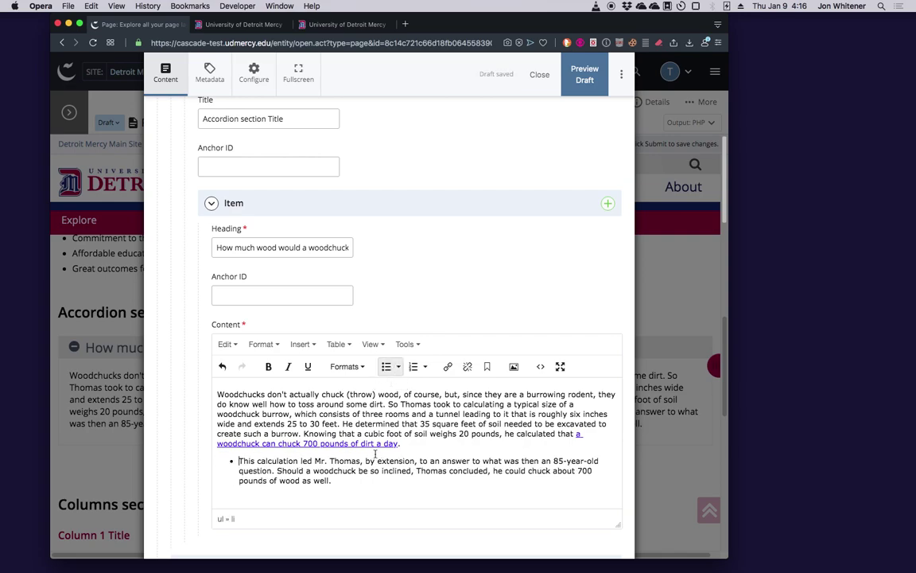
Step: Split the bullet before "Should a woodchuck" and before "he could chuck", replacing the comma after "concluded" with a colon
left_click(277, 470)
key("Return")
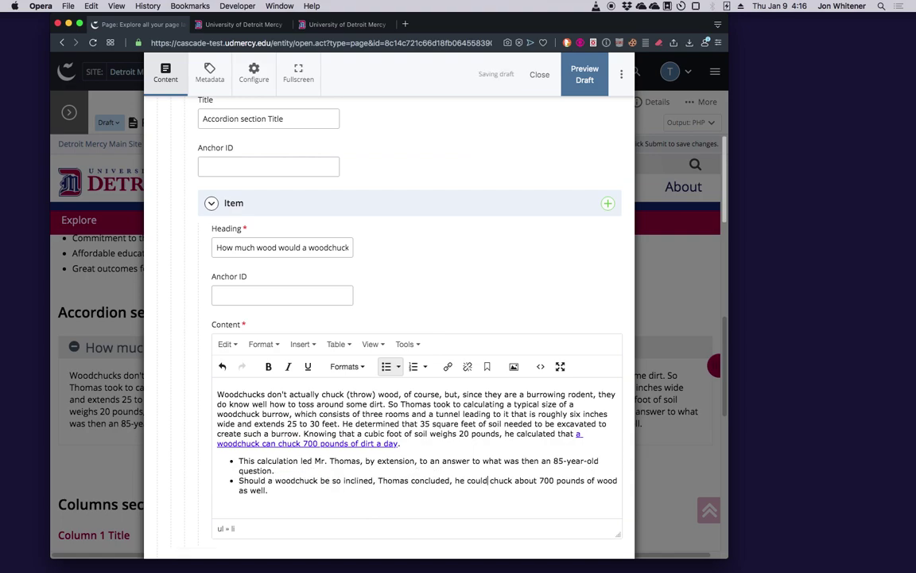
key("BackSpace")
type(":")
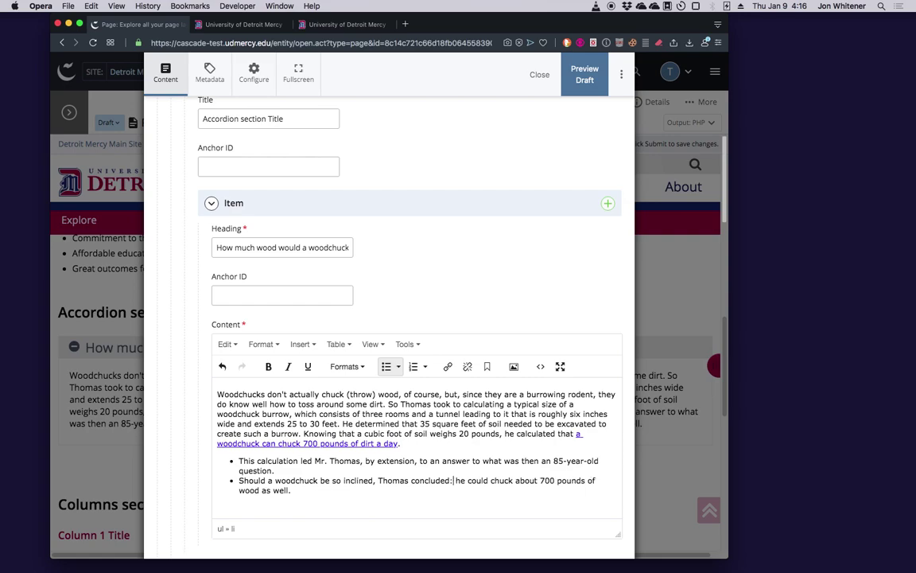
key("Return")
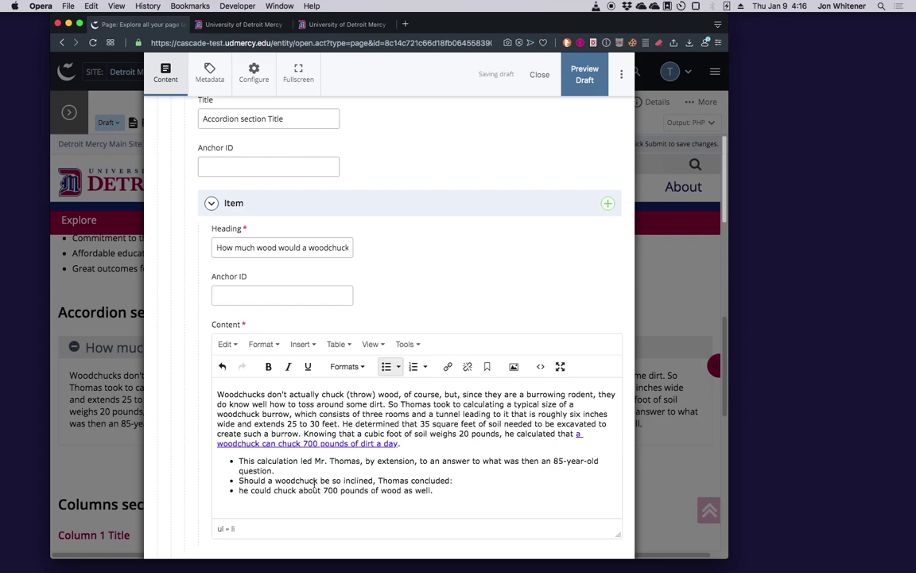
scroll(449, 430, "down", 2)
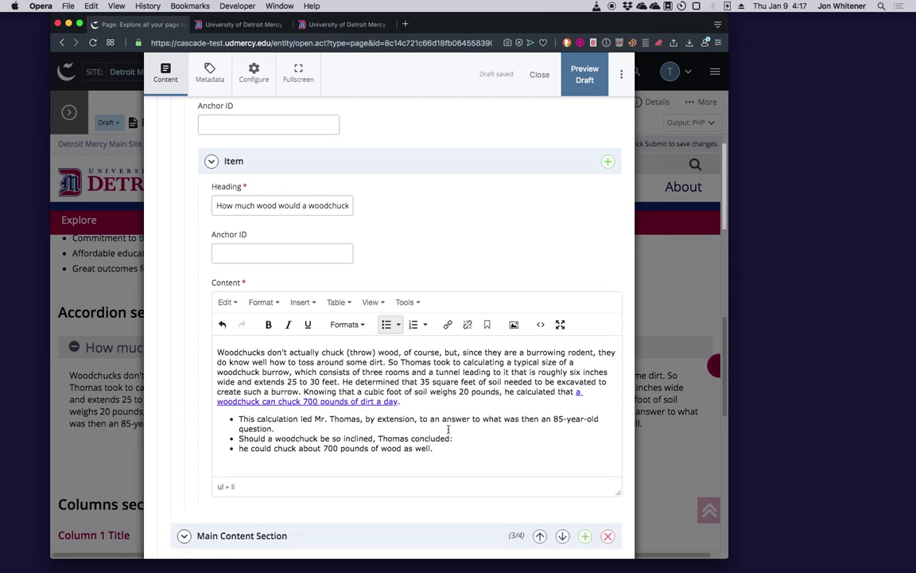
scroll(448, 429, "down", 1)
scroll(439, 399, "down", 1)
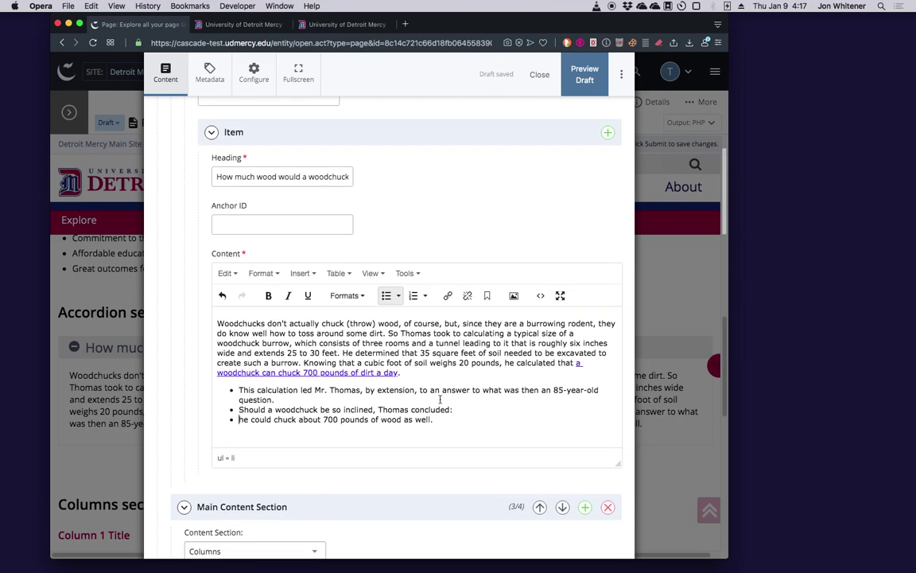
scroll(440, 399, "down", 2)
scroll(438, 390, "up", 3)
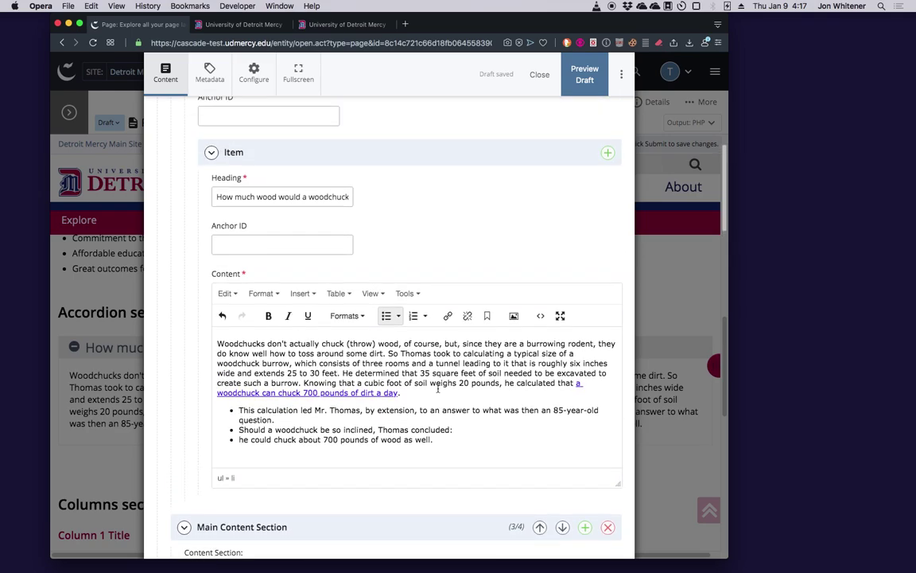
scroll(437, 388, "up", 3)
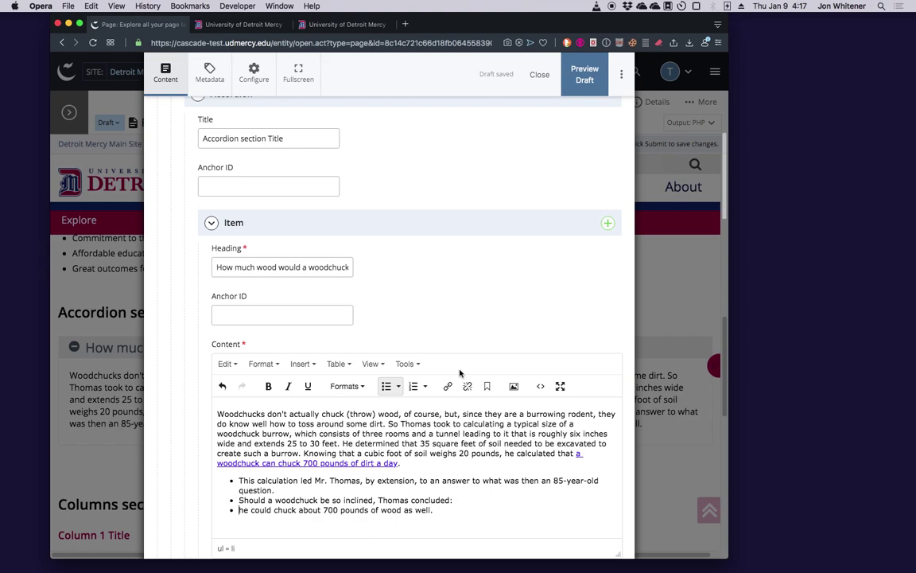
scroll(460, 372, "down", 5)
Step: Collapse the woodchuck item in the accordion and add a second accordion item after it
scroll(414, 334, "up", 5)
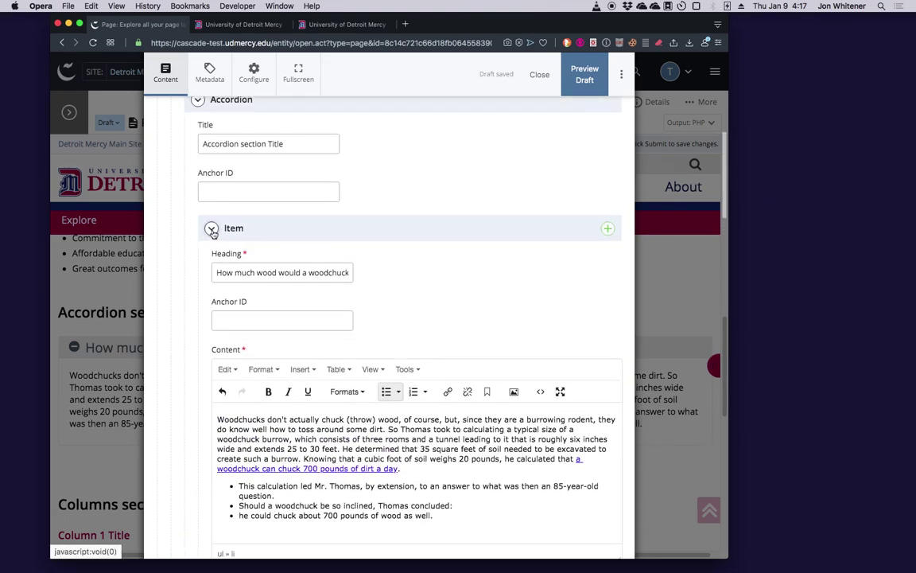
left_click(272, 231)
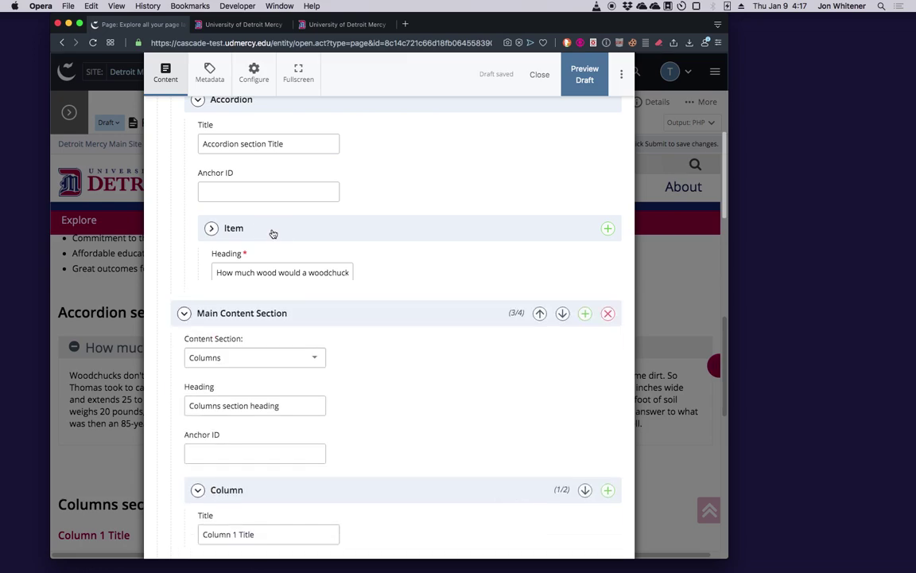
scroll(303, 262, "up", 5)
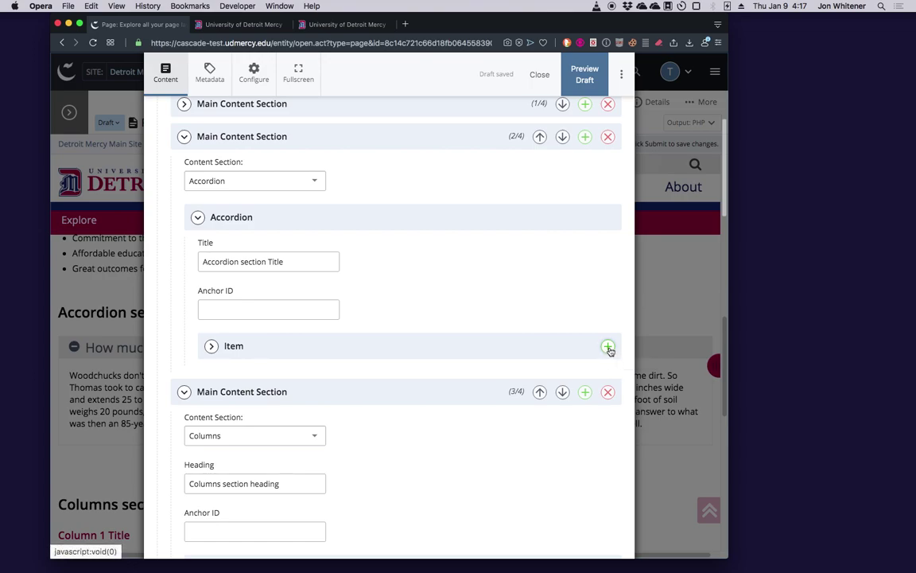
scroll(571, 307, "up", 2)
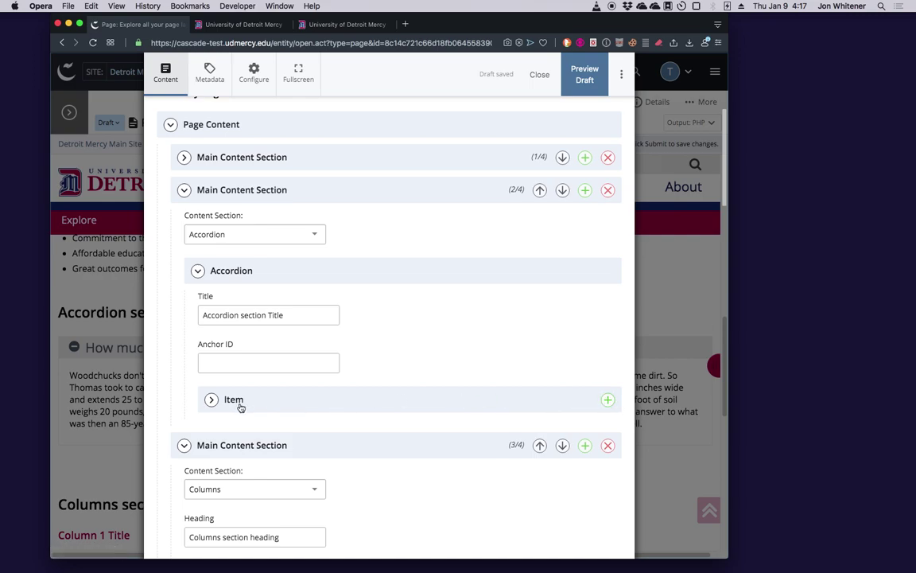
left_click(608, 401)
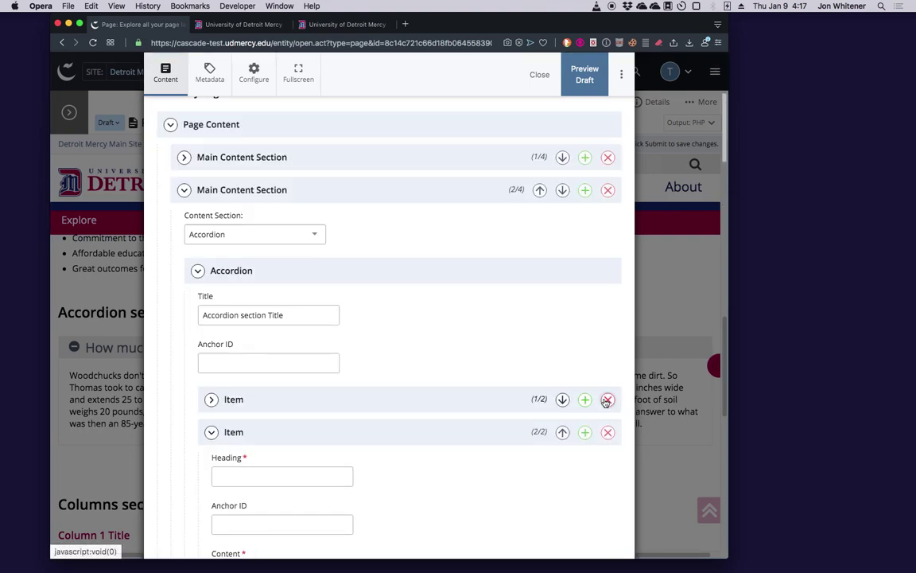
Step: Set the second accordion item's heading to "What is Bugs Bunny's greatest nemesis?"
scroll(468, 362, "down", 5)
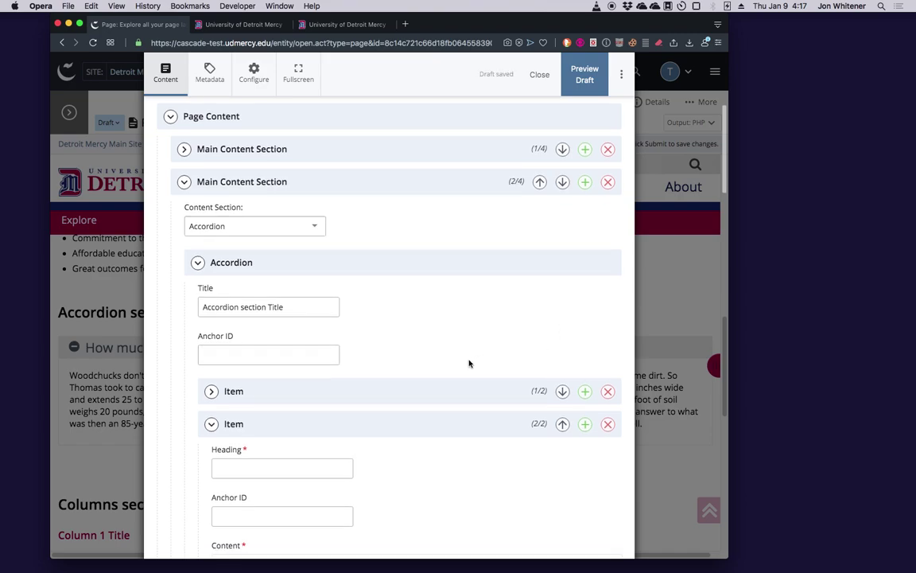
scroll(469, 362, "down", 1)
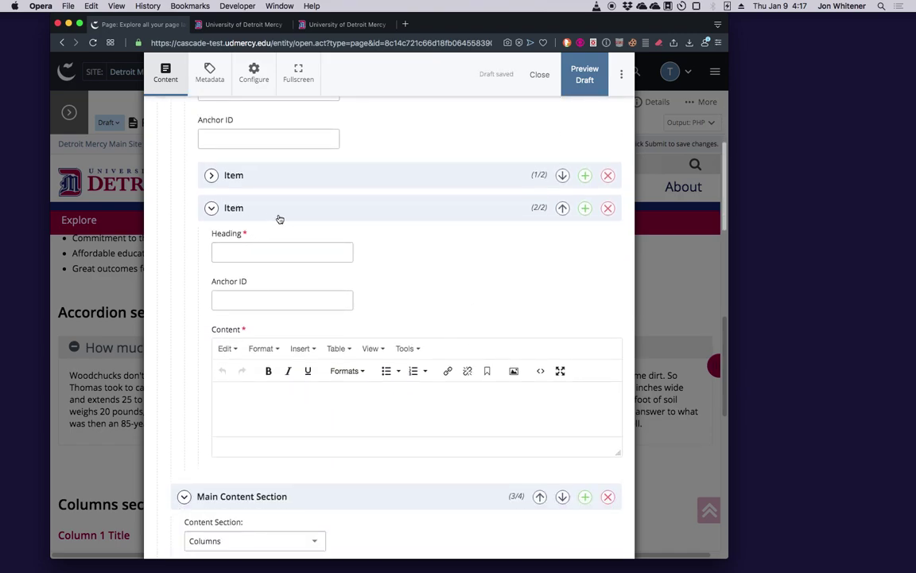
left_click(264, 255)
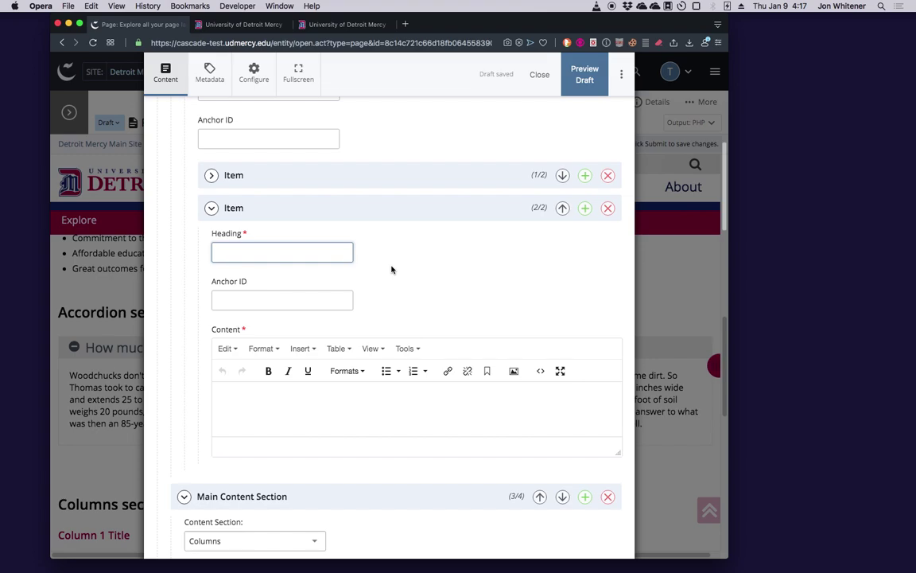
type("What is Bugs Bunny's greatest")
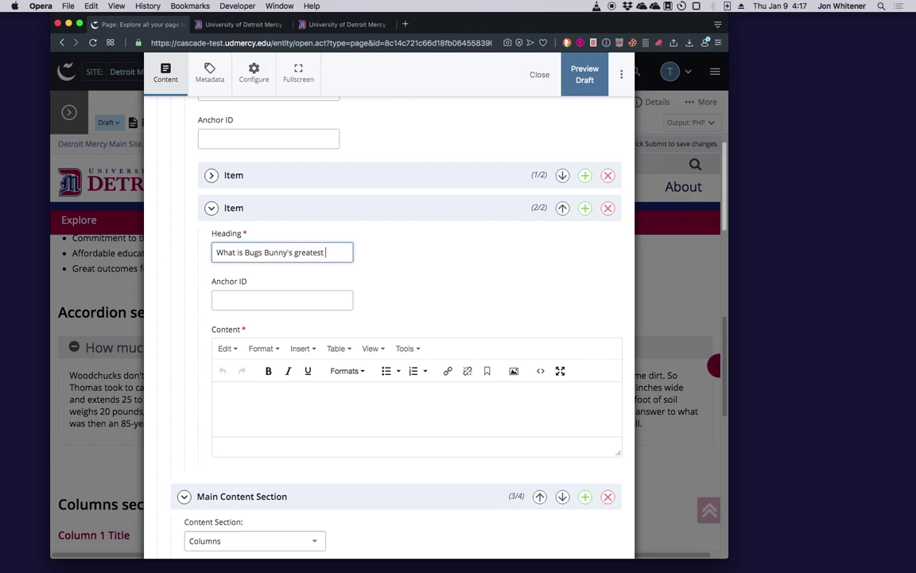
type(" nems")
key("BackSpace")
type("esis")
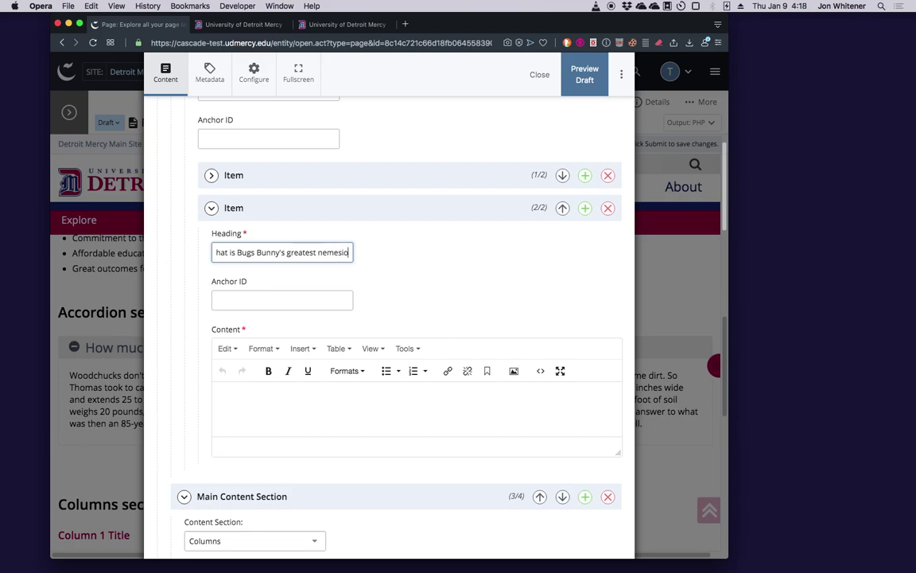
type("?")
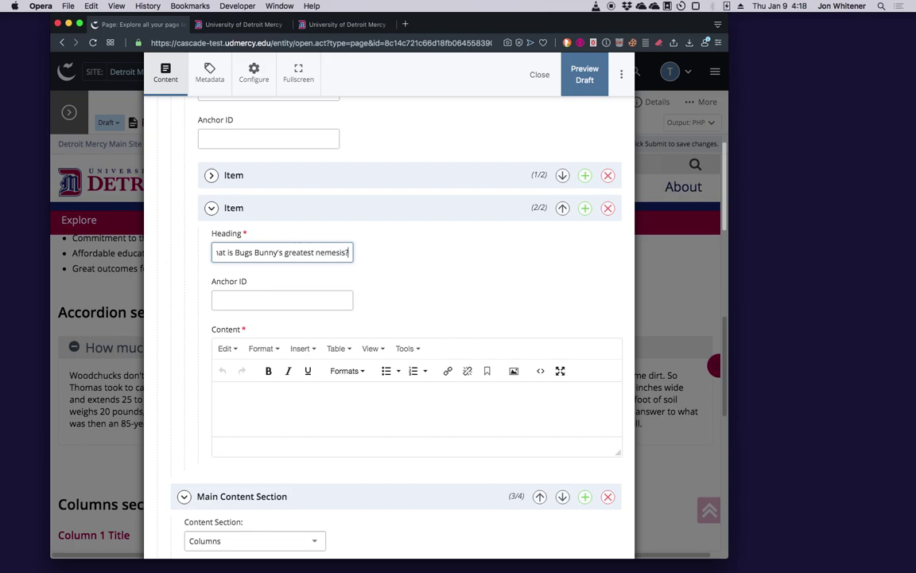
Step: Enter "Yosemite Sam." as the content of the second accordion item
left_click(265, 397)
type("Yo")
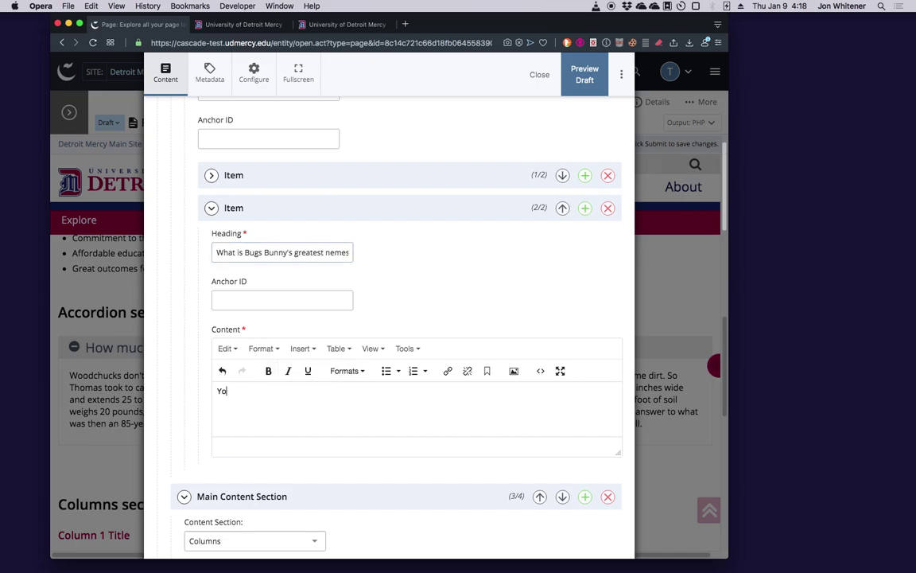
type("semite Sam.")
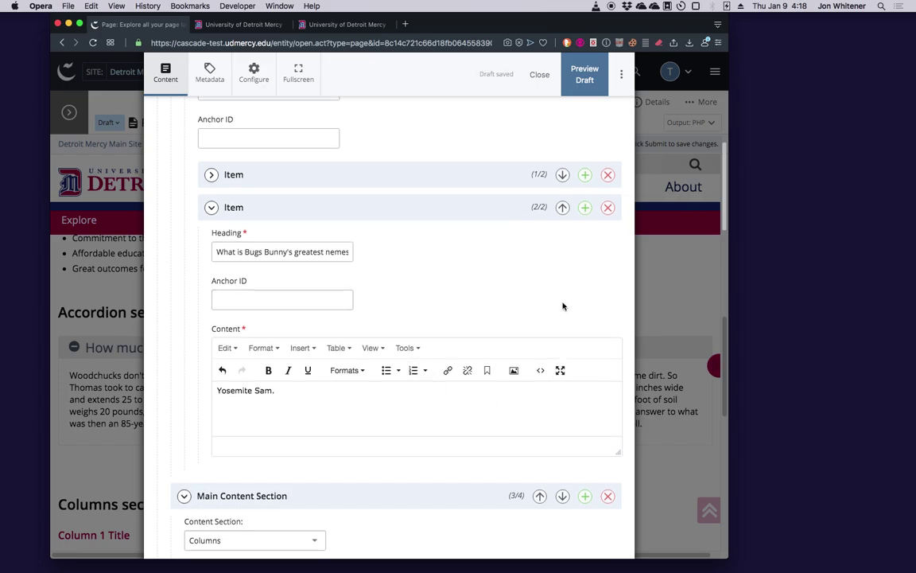
Step: Preview the draft and expand both accordion items to check their content
scroll(562, 305, "down", 1)
left_click(581, 73)
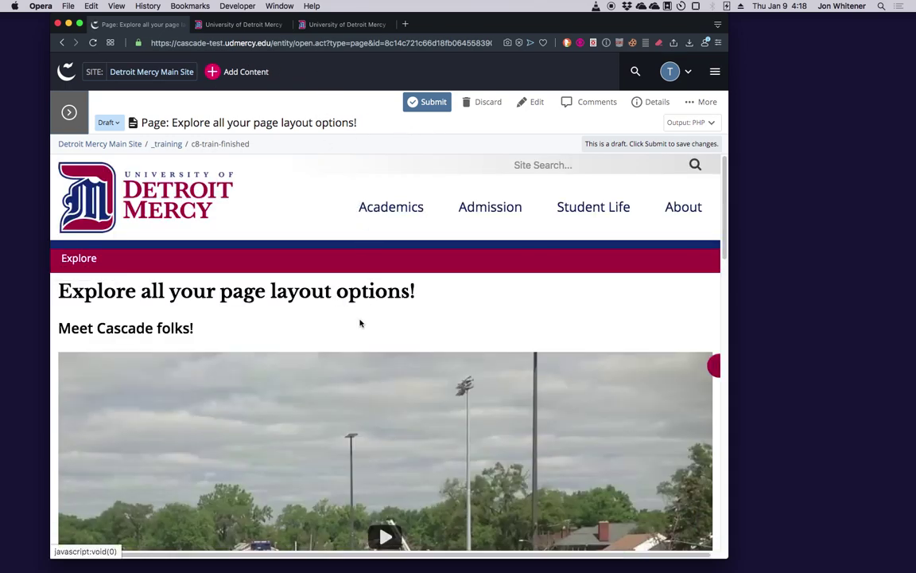
scroll(360, 323, "down", 3)
scroll(360, 323, "down", 5)
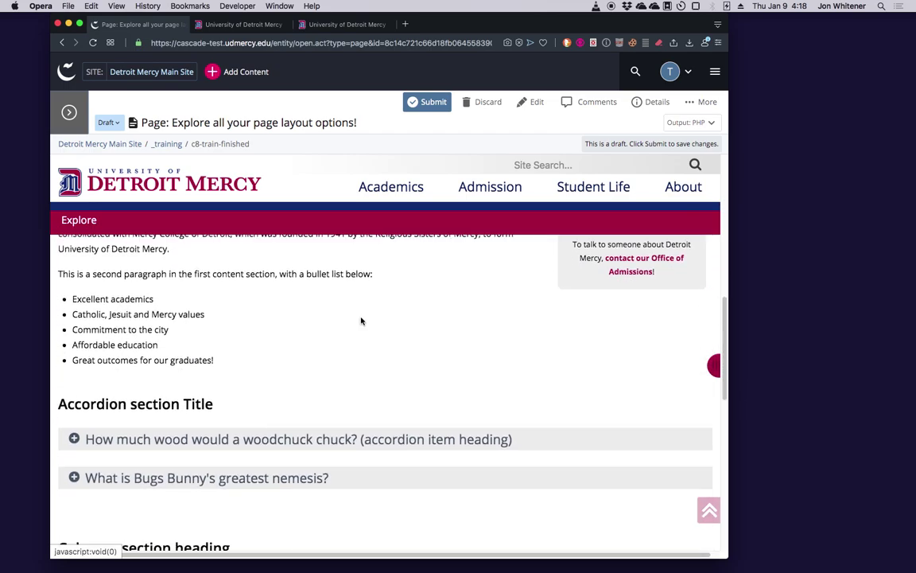
scroll(361, 321, "down", 3)
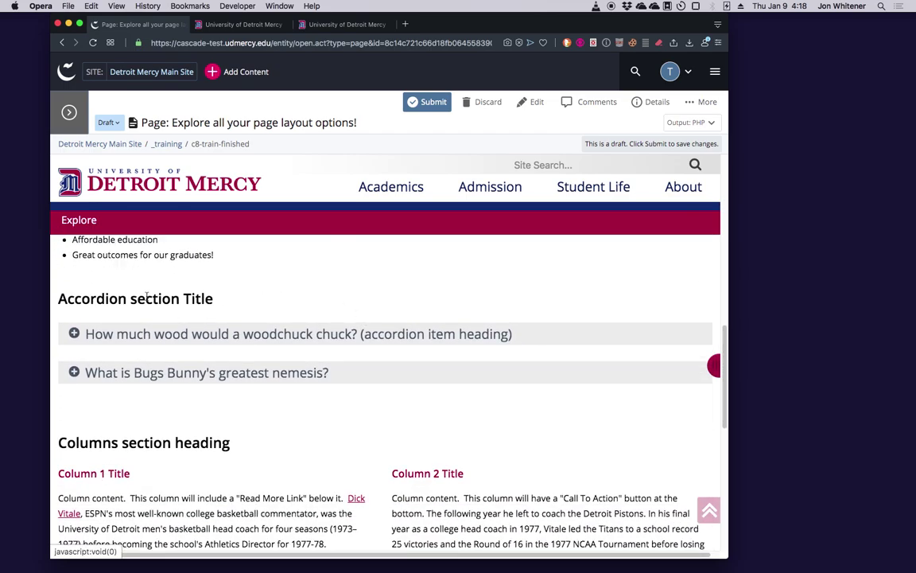
left_click(291, 339)
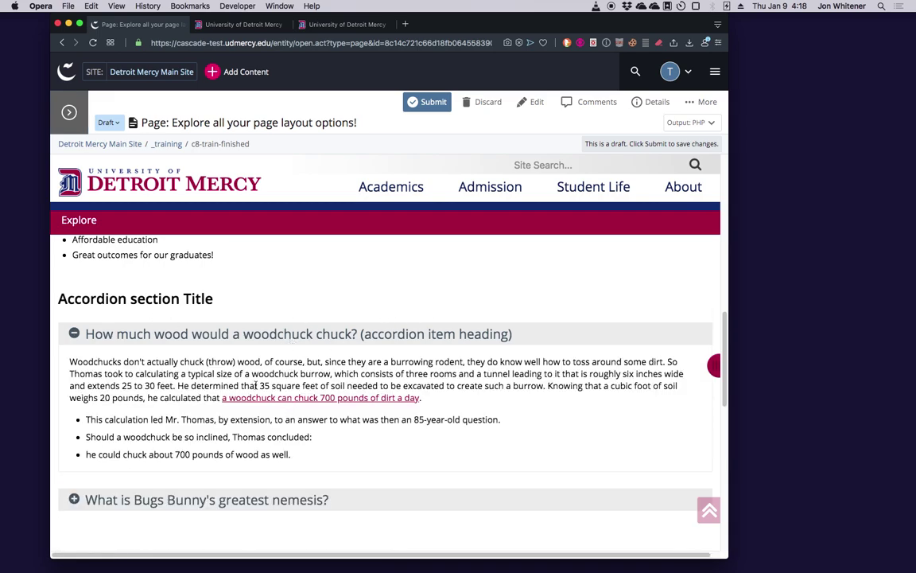
scroll(308, 373, "down", 1)
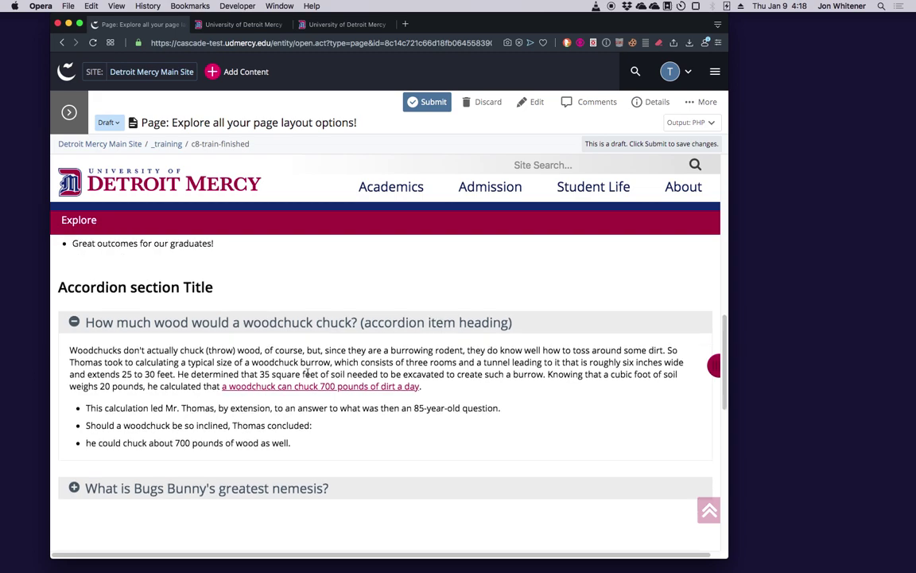
scroll(307, 373, "down", 3)
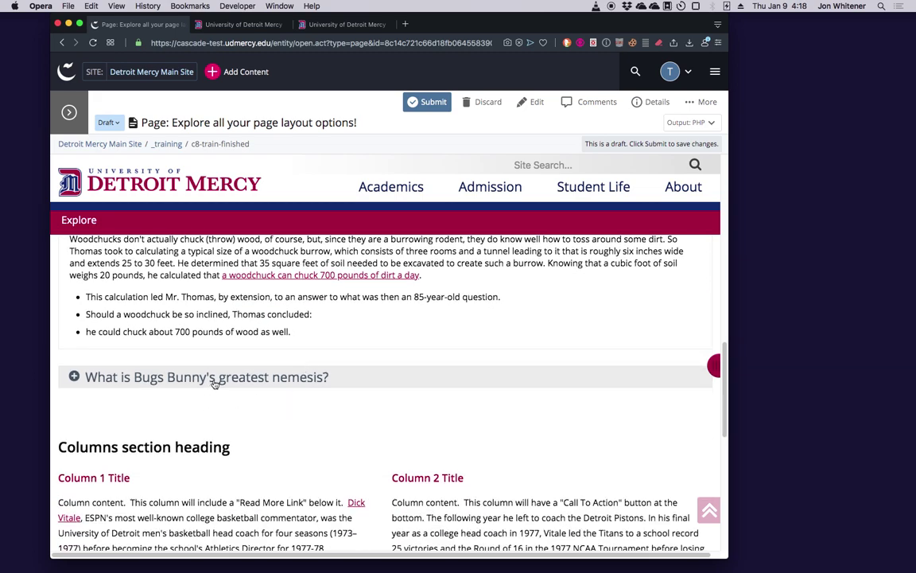
left_click(241, 375)
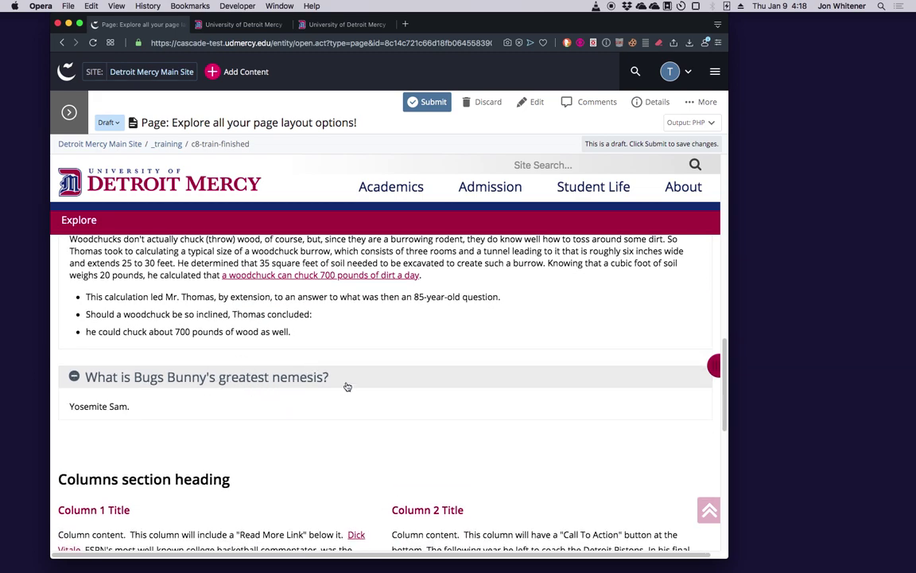
Step: Review the two expanded accordion items together, and collapse both of them in the draft preview
scroll(477, 358, "up", 1)
scroll(479, 358, "up", 2)
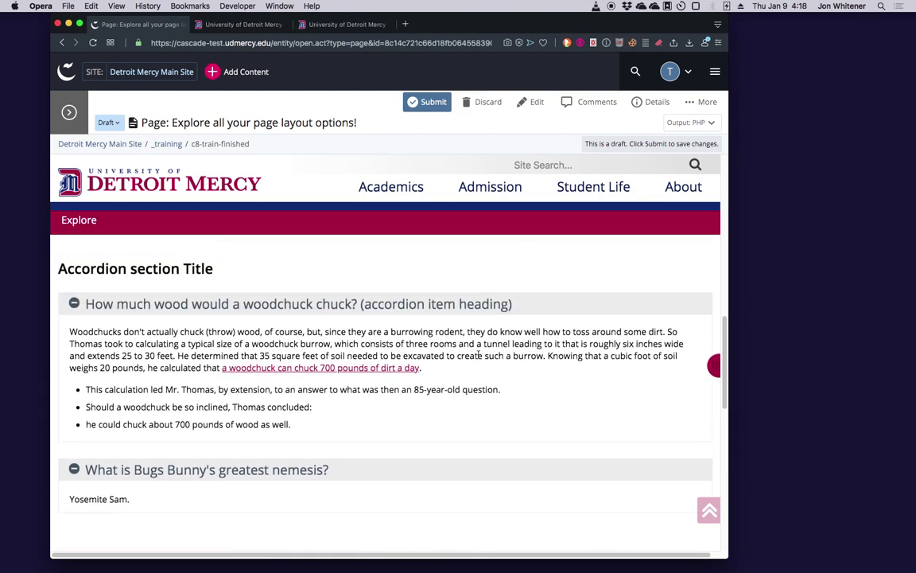
left_click(123, 470)
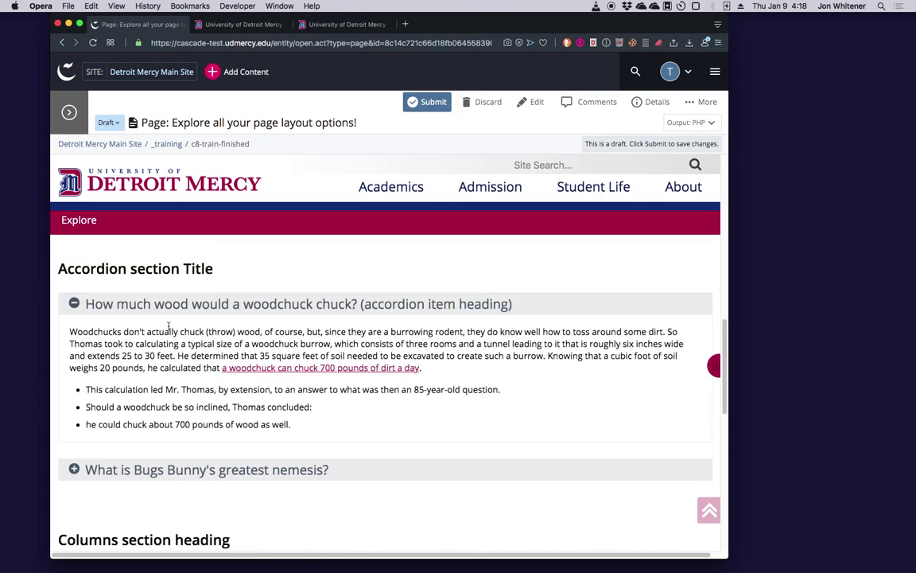
left_click(164, 302)
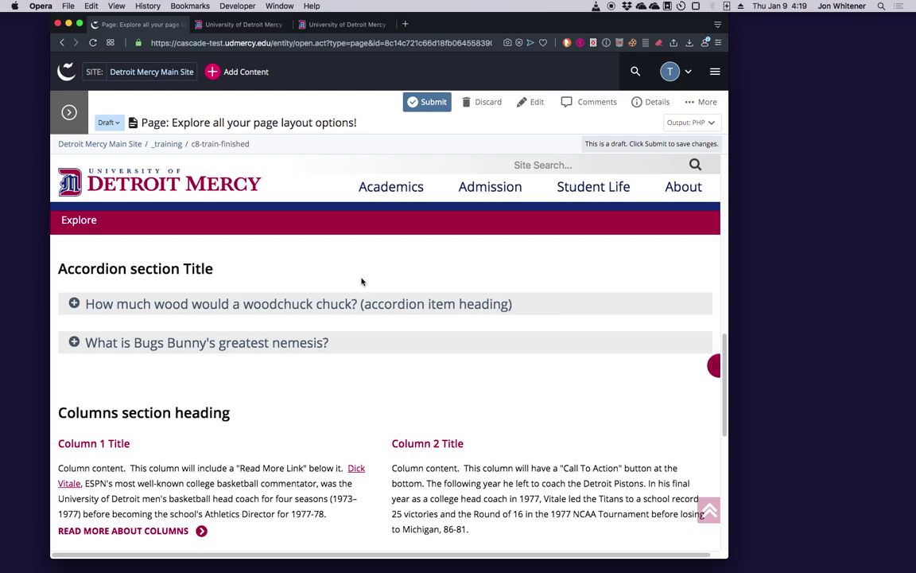
Step: Inspect the page elements of the two columns in the Columns section and highlight the section's heading text
scroll(354, 347, "down", 2)
scroll(357, 347, "down", 3)
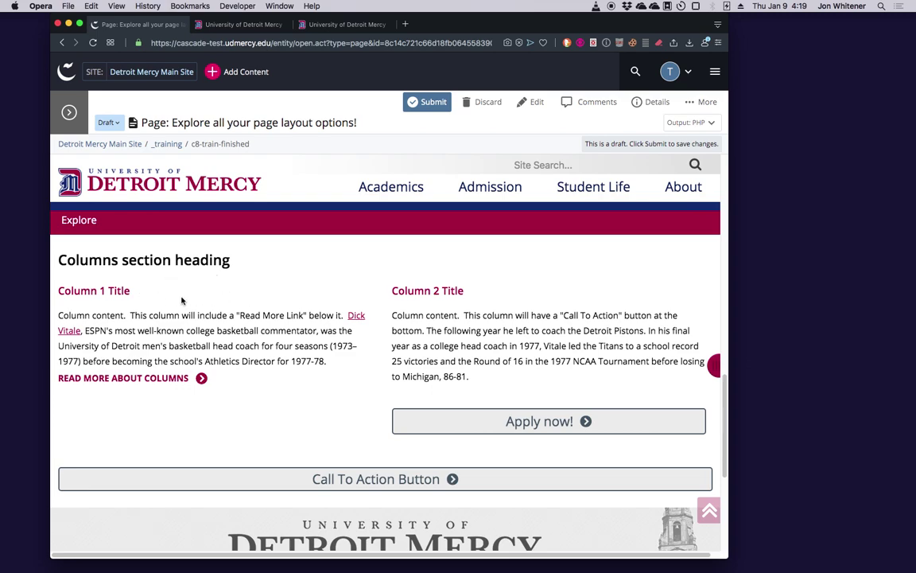
right_click(98, 296)
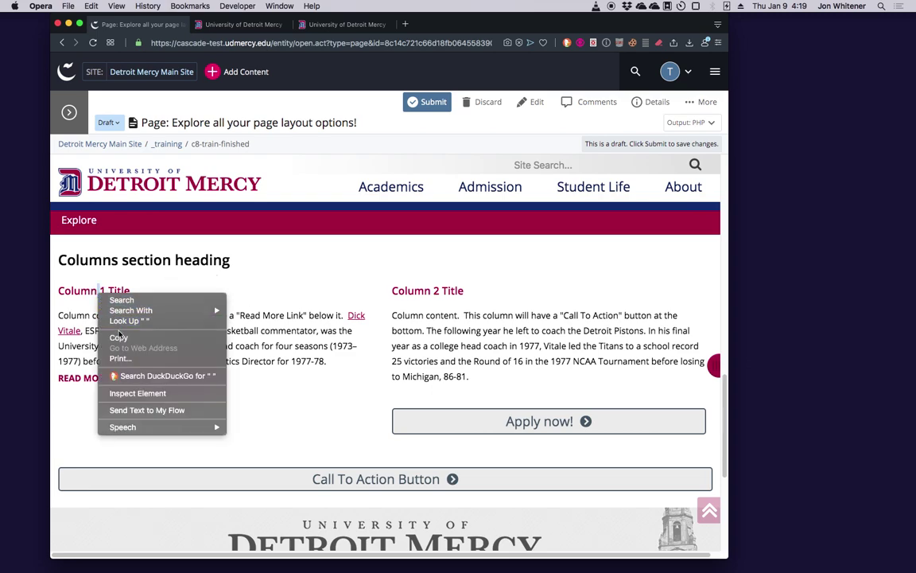
left_click(138, 393)
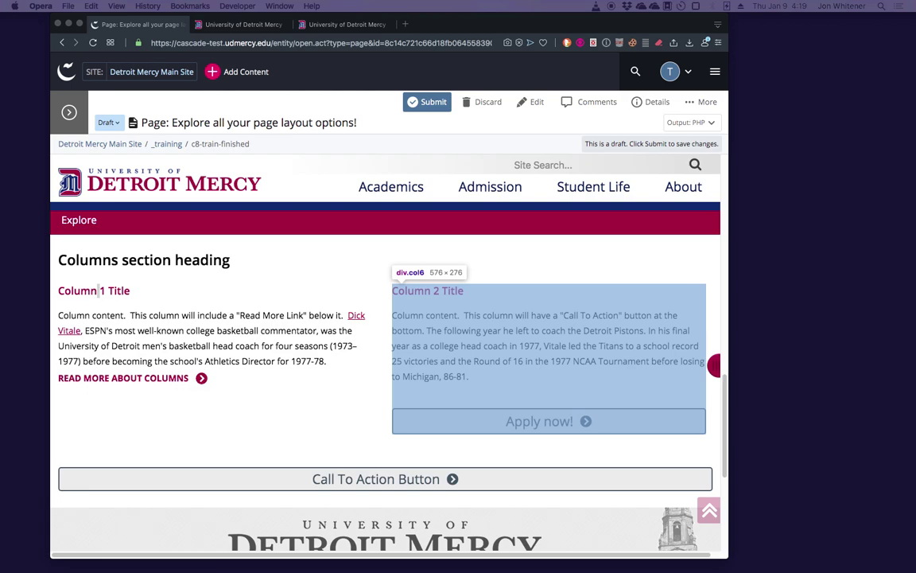
left_click(333, 256)
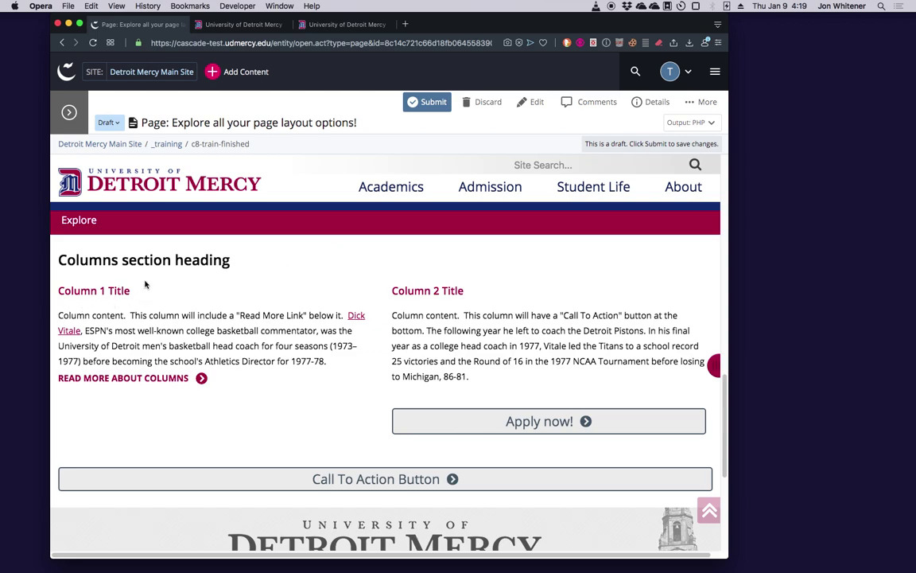
left_click_drag(57, 260, 242, 259)
left_click(244, 257)
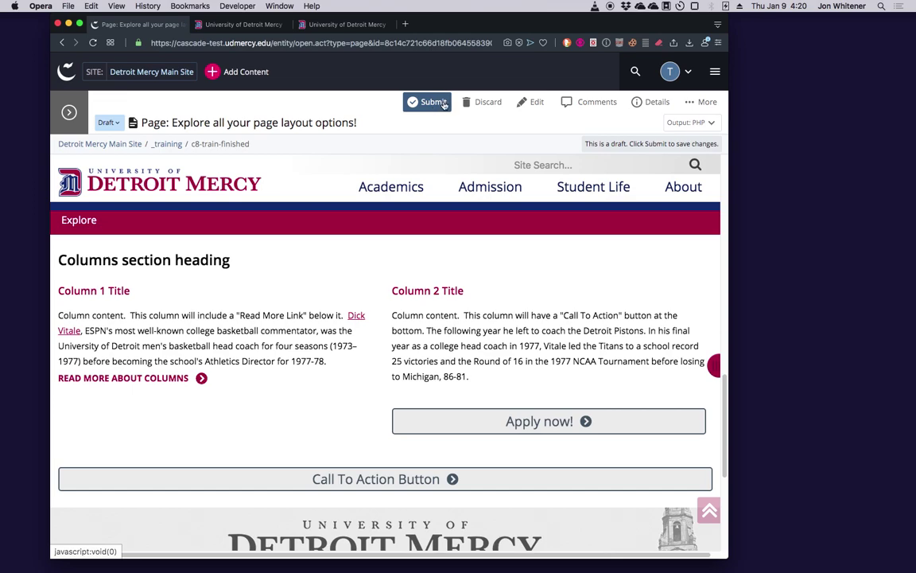
Step: Reopen the page for editing and go to its Page Content sections
left_click(537, 104)
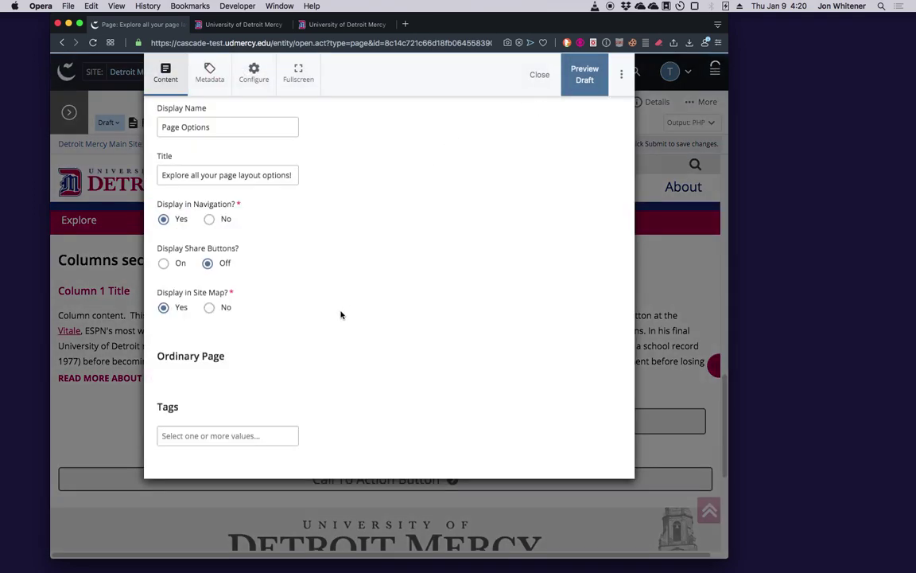
scroll(271, 374, "down", 2)
scroll(302, 353, "down", 2)
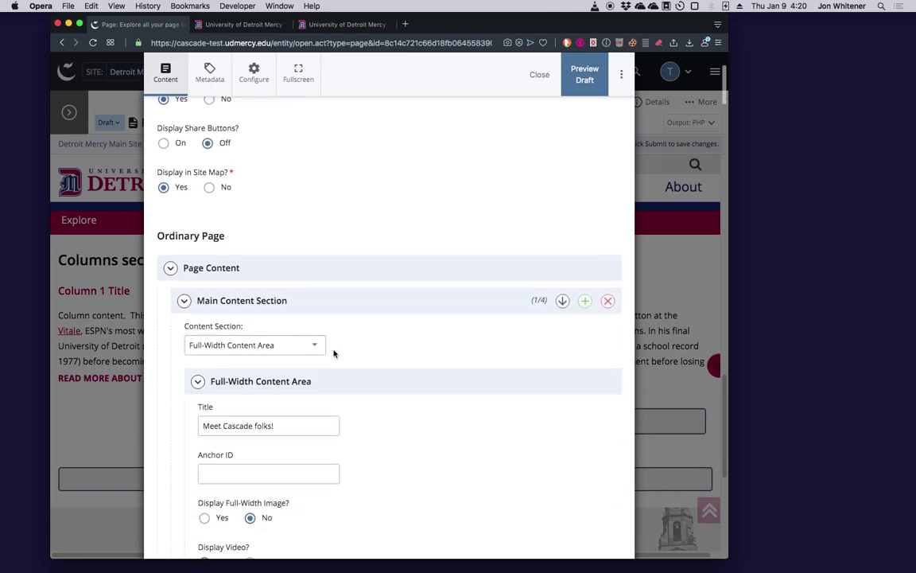
scroll(371, 345, "down", 3)
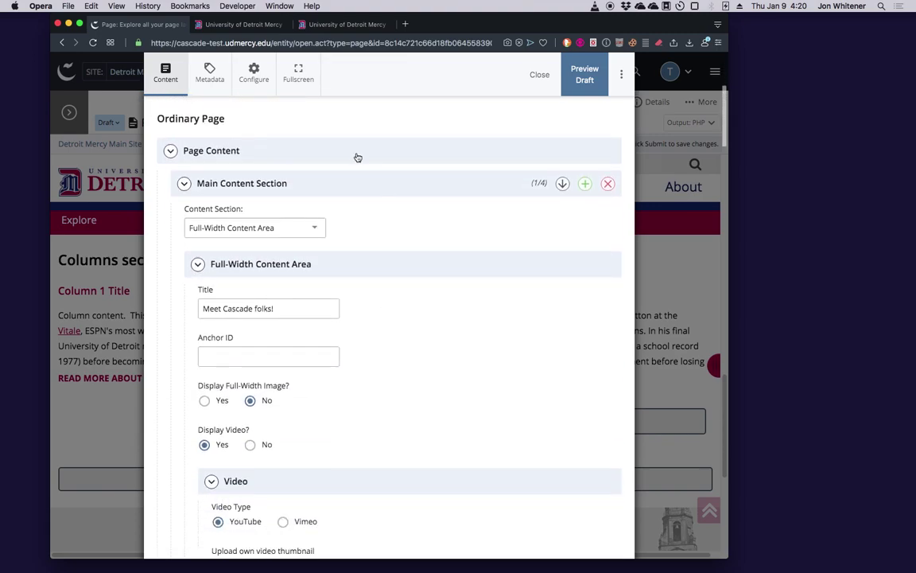
Step: Collapse the first two main content sections and view the content section types available for the third one
left_click(316, 189)
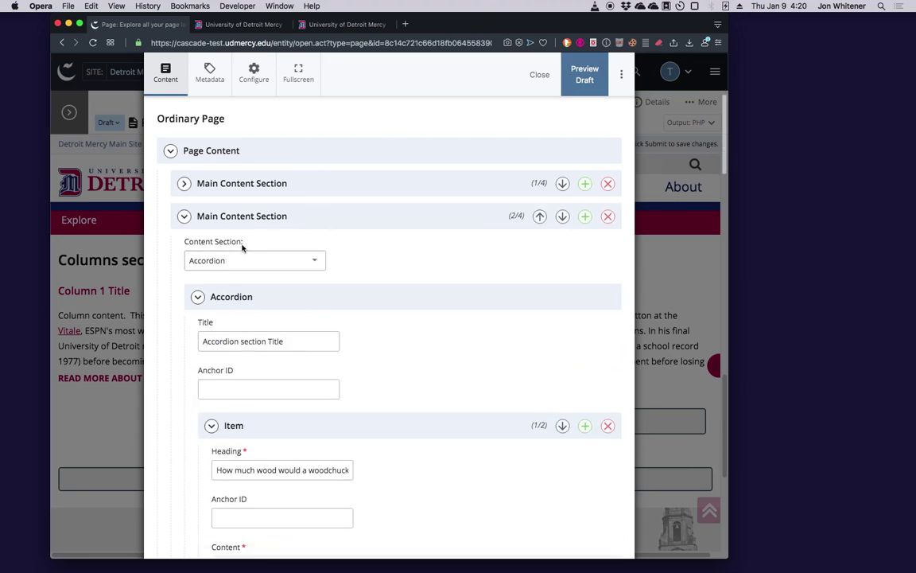
left_click(365, 216)
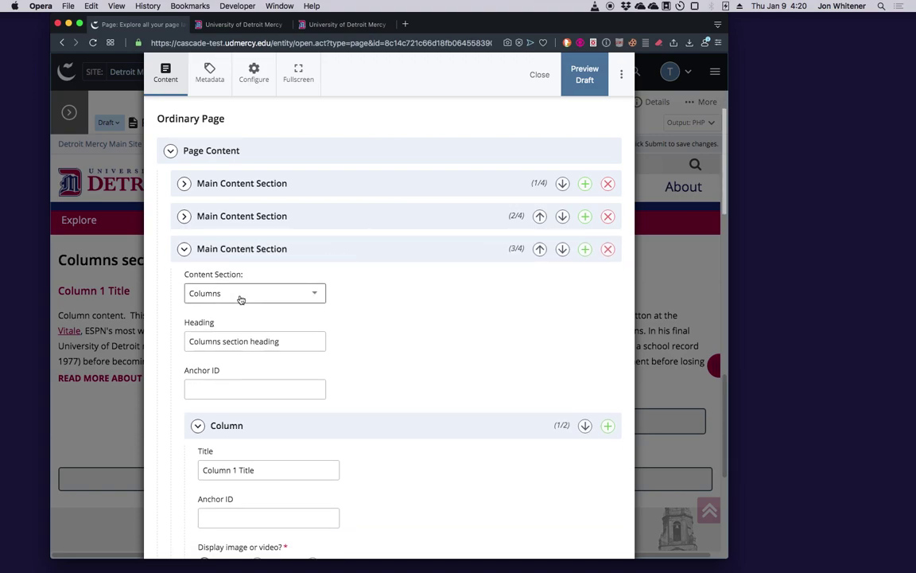
left_click(318, 296)
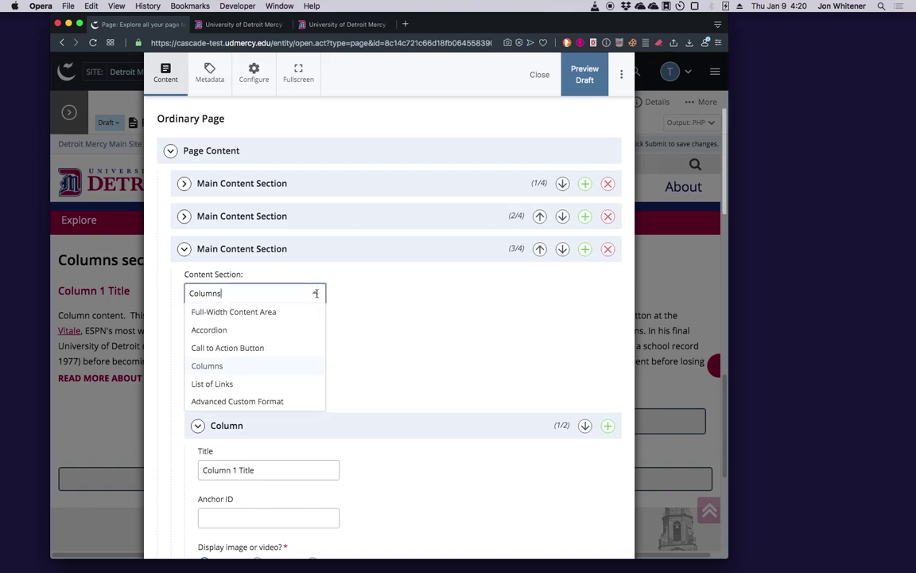
left_click(488, 349)
Step: Examine the Columns section's heading field and the first column's title, anchor ID, image or video option, and content
scroll(488, 349, "down", 3)
left_click(249, 250)
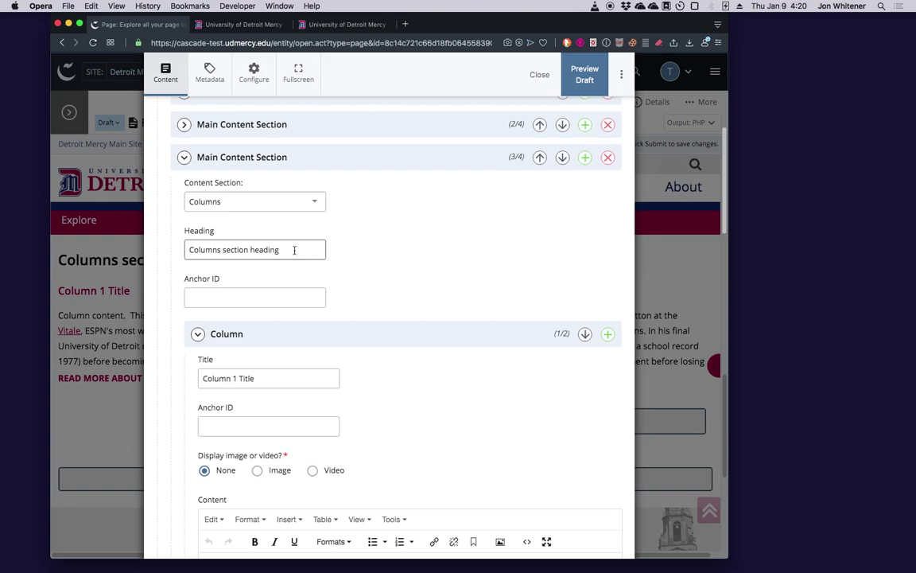
scroll(390, 258, "down", 3)
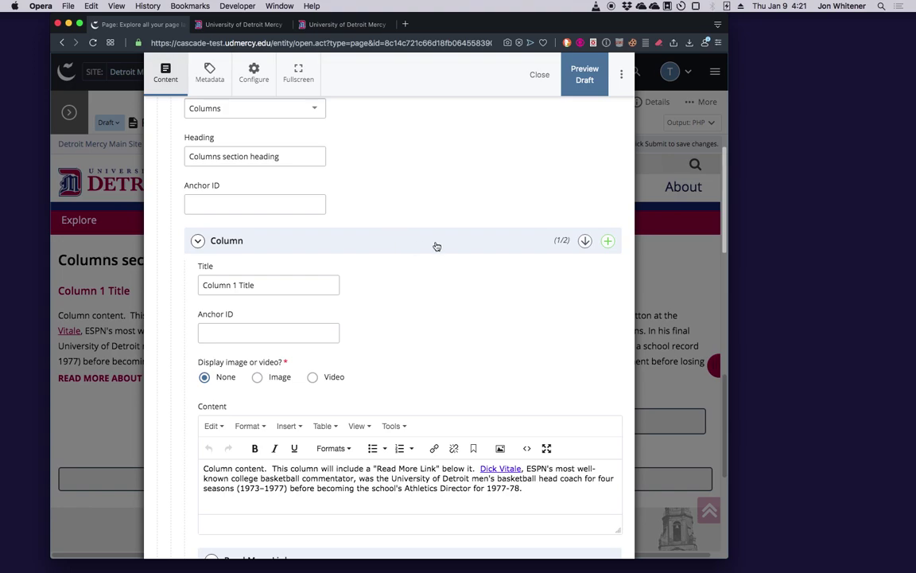
scroll(436, 246, "down", 1)
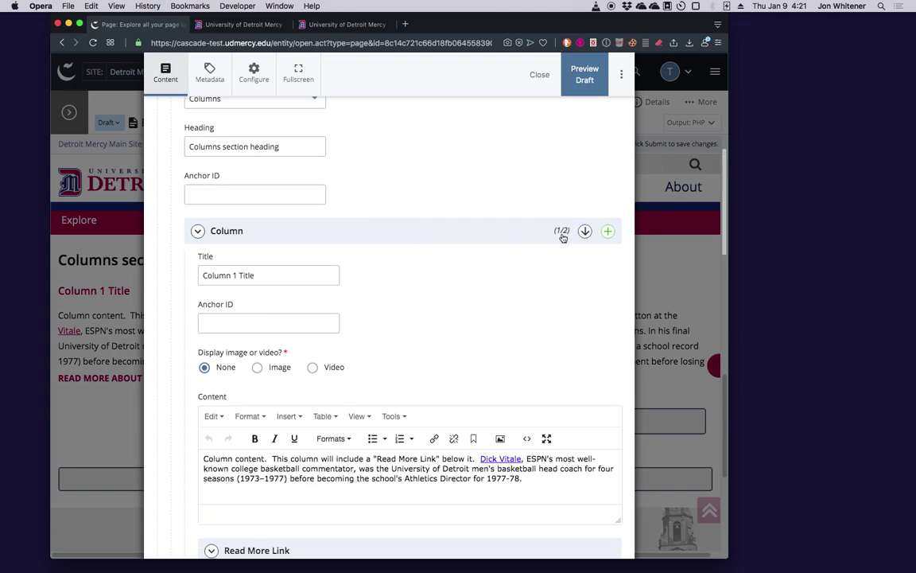
scroll(556, 253, "up", 1)
scroll(556, 253, "up", 1)
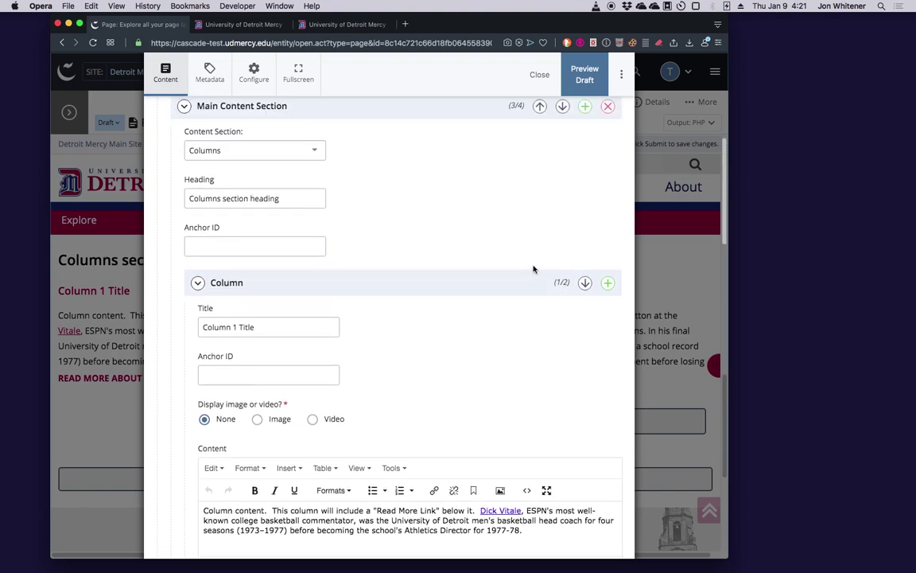
scroll(499, 260, "down", 4)
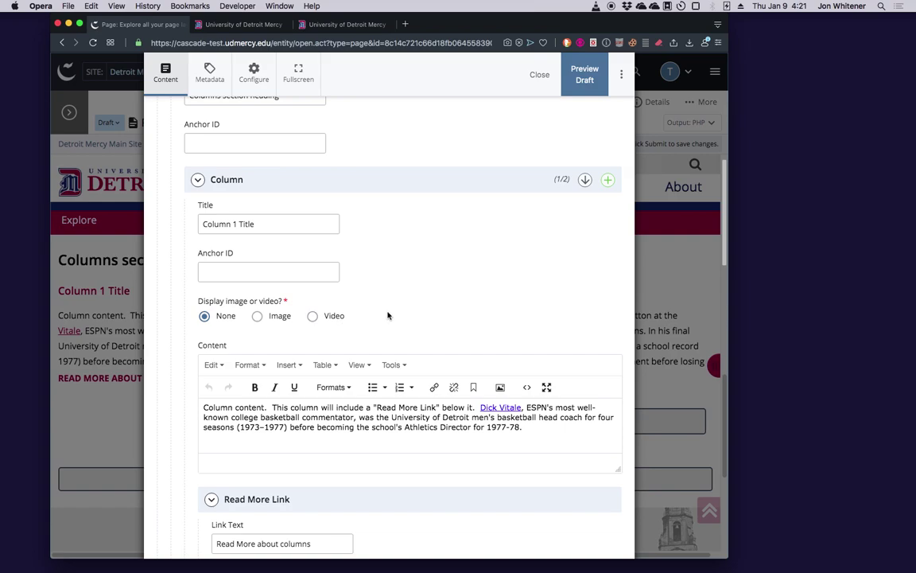
scroll(342, 318, "down", 2)
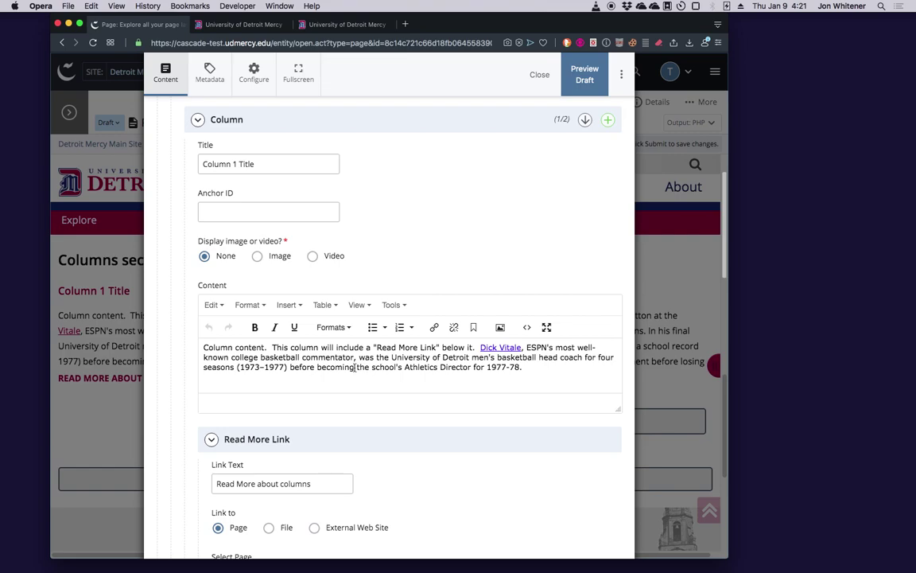
Step: Remove the hyperlink from "Dick Vitale" in the first column's content
double_click(499, 350)
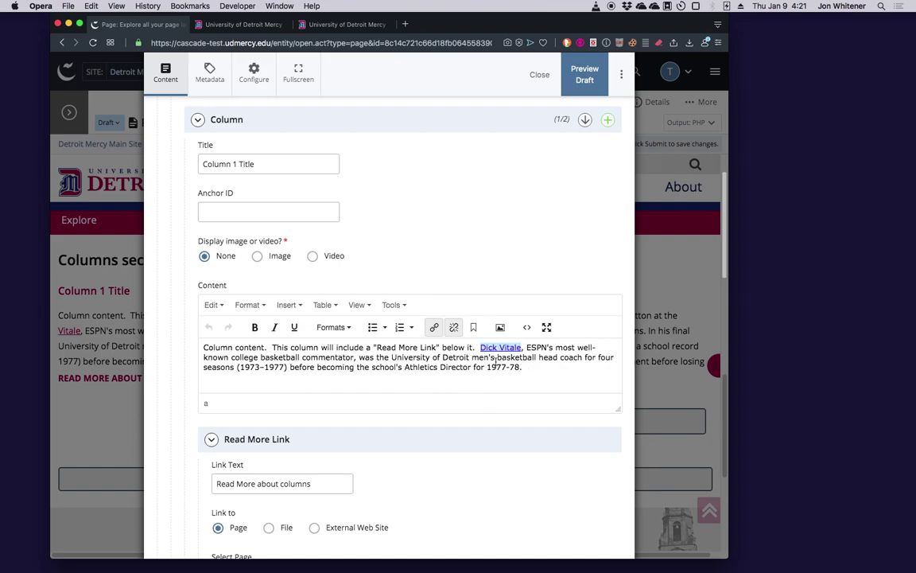
left_click(455, 329)
left_click(453, 357)
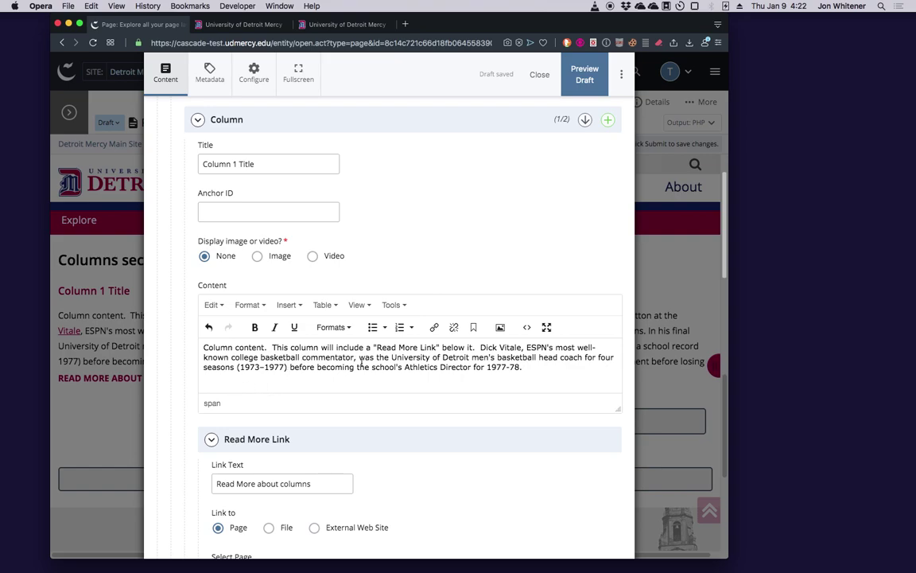
Step: Delete the opening and closing span tags from the source code of the first column's content
left_click(528, 327)
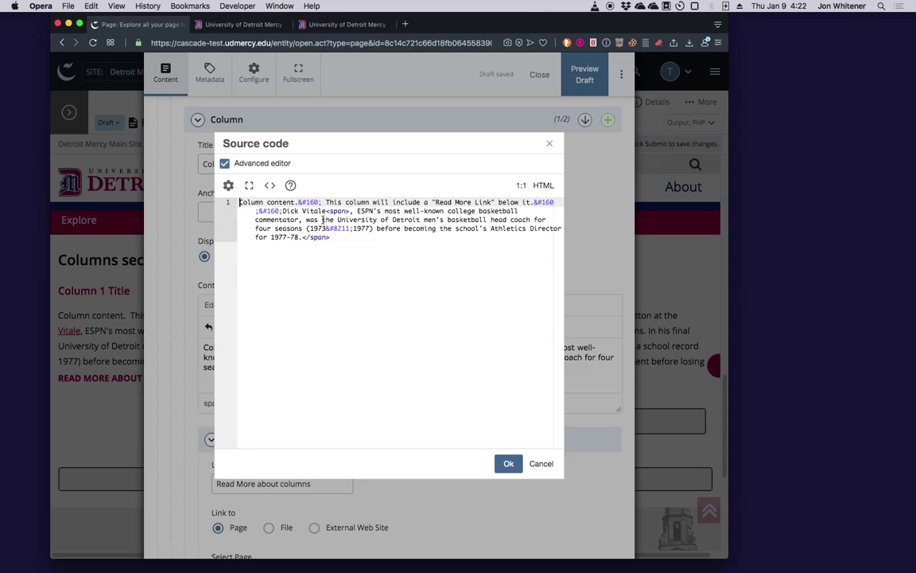
left_click_drag(325, 212, 351, 211)
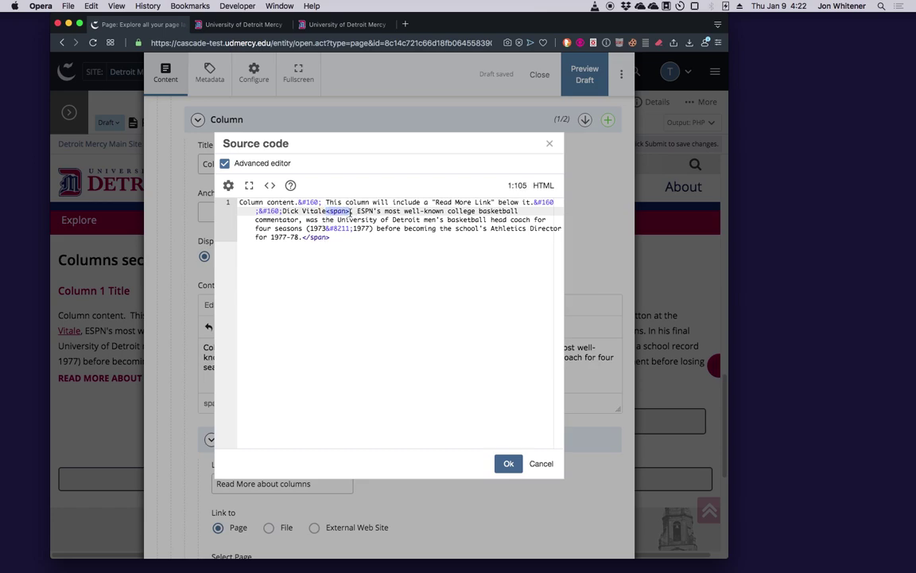
key("BackSpace")
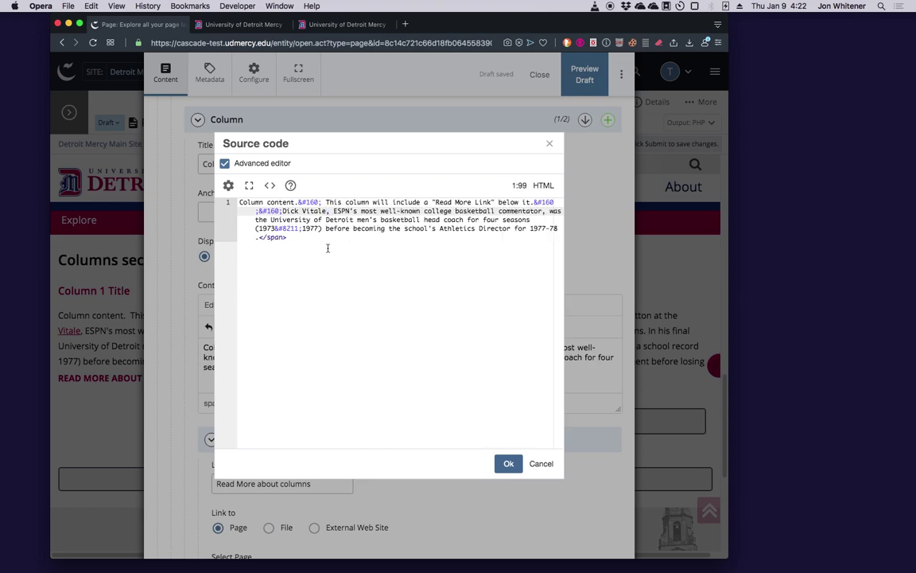
left_click_drag(287, 237, 259, 239)
key("BackSpace")
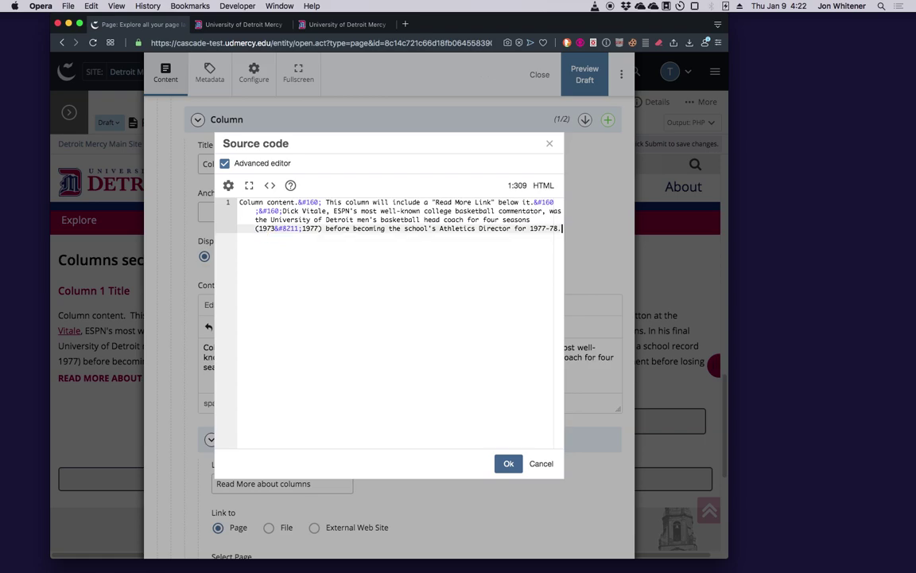
left_click(508, 463)
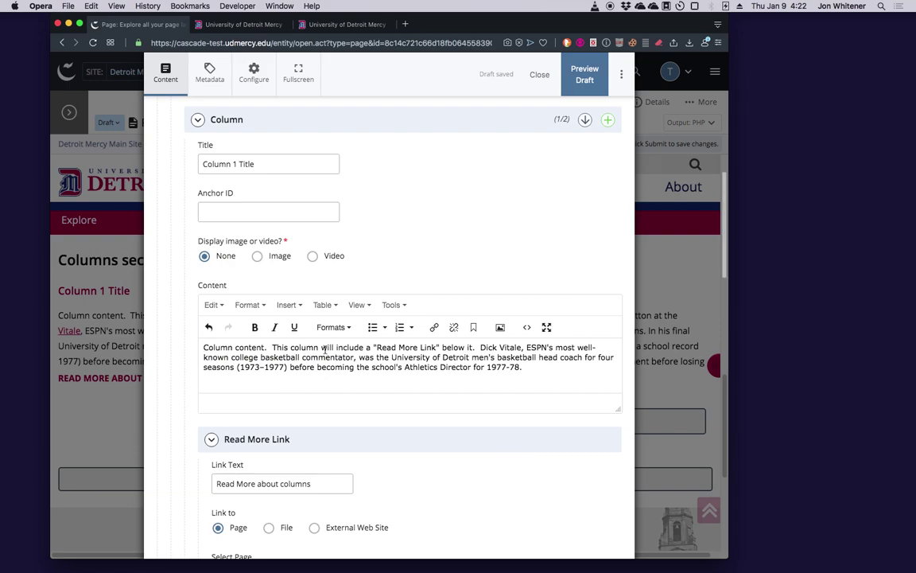
Step: Apply the Paragraph block format to the first column's content text
left_click(320, 367)
left_click(334, 327)
mouse_move(342, 379)
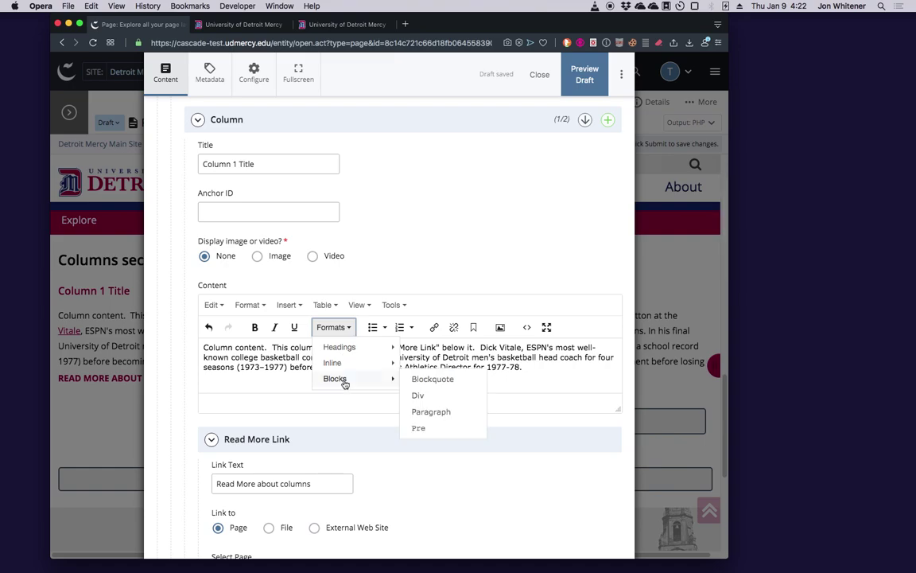
left_click(459, 412)
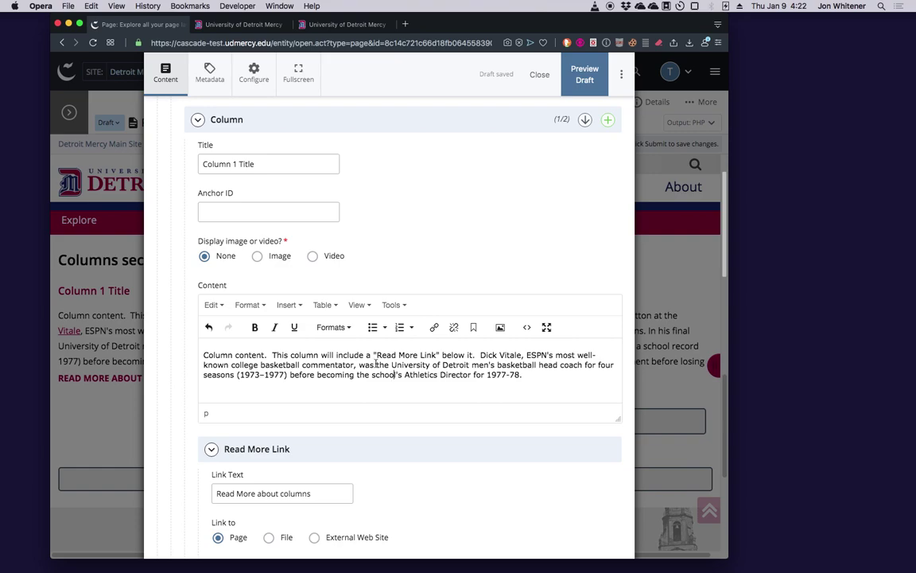
Step: Examine the first column's Read More Link and Call to Action Button settings, and close the page editor
scroll(478, 333, "down", 5)
scroll(468, 332, "down", 4)
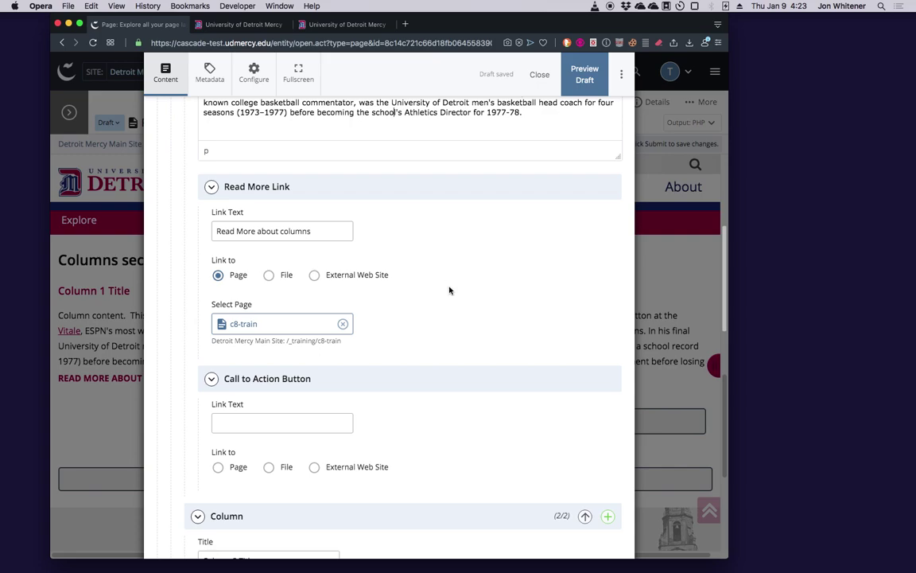
scroll(450, 287, "down", 2)
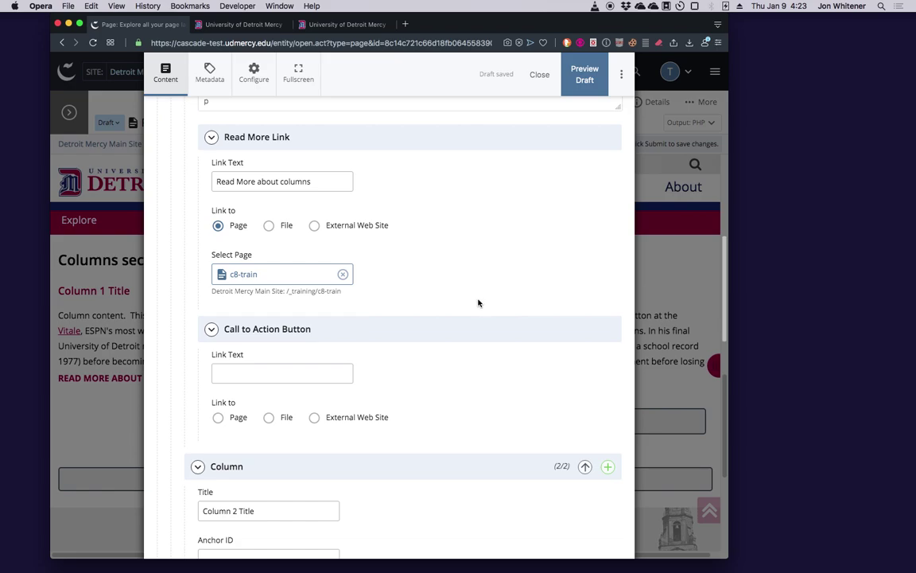
scroll(479, 302, "up", 1)
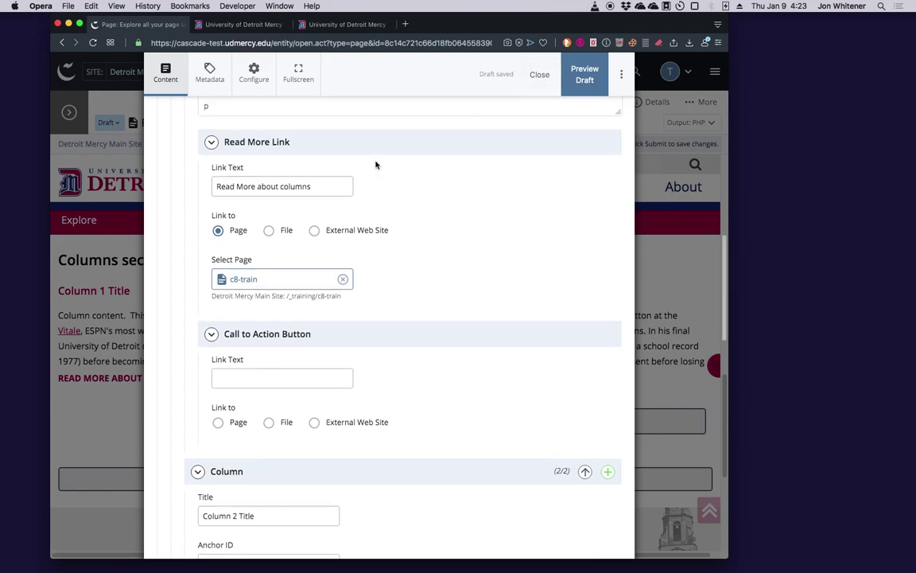
left_click(539, 74)
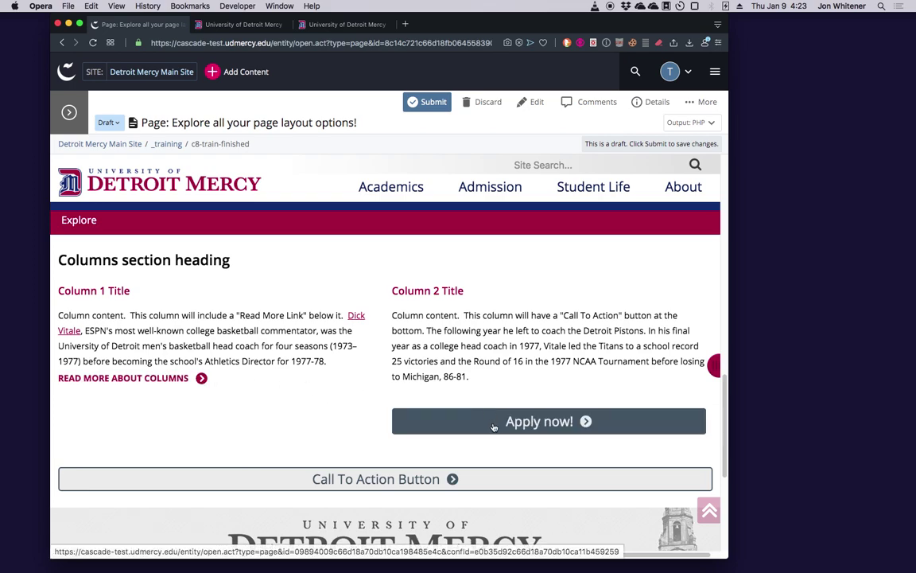
Step: Reopen the page for editing and collapse the first two main content sections to reach the Columns section
left_click(537, 106)
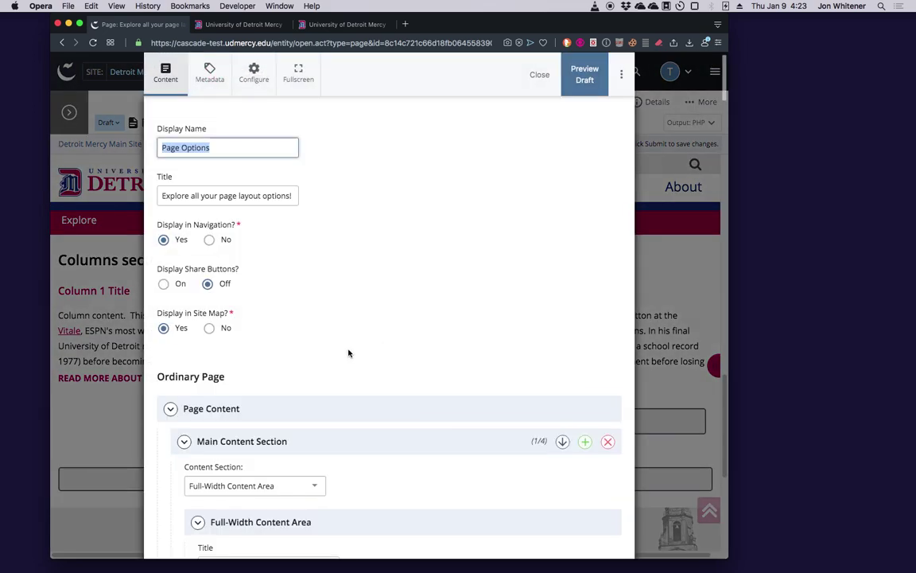
scroll(349, 353, "down", 6)
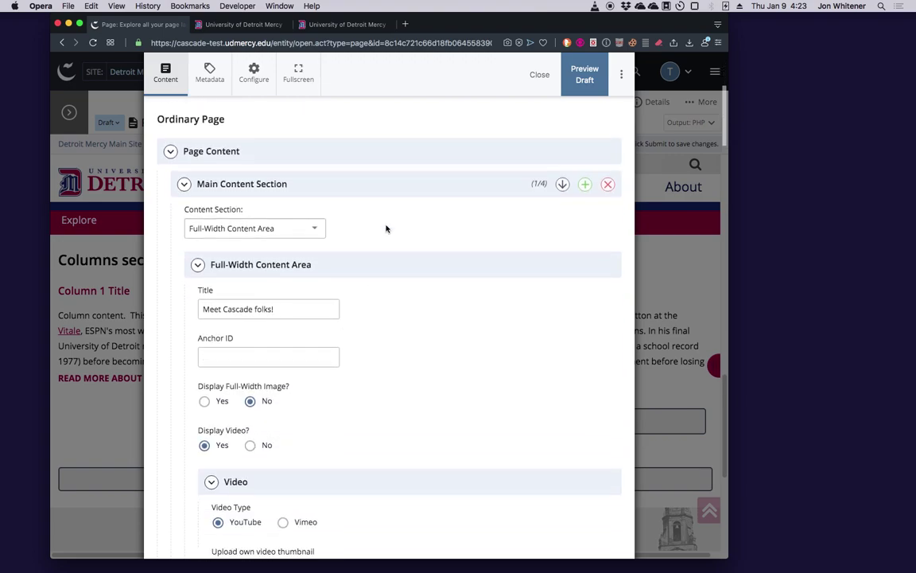
left_click(354, 188)
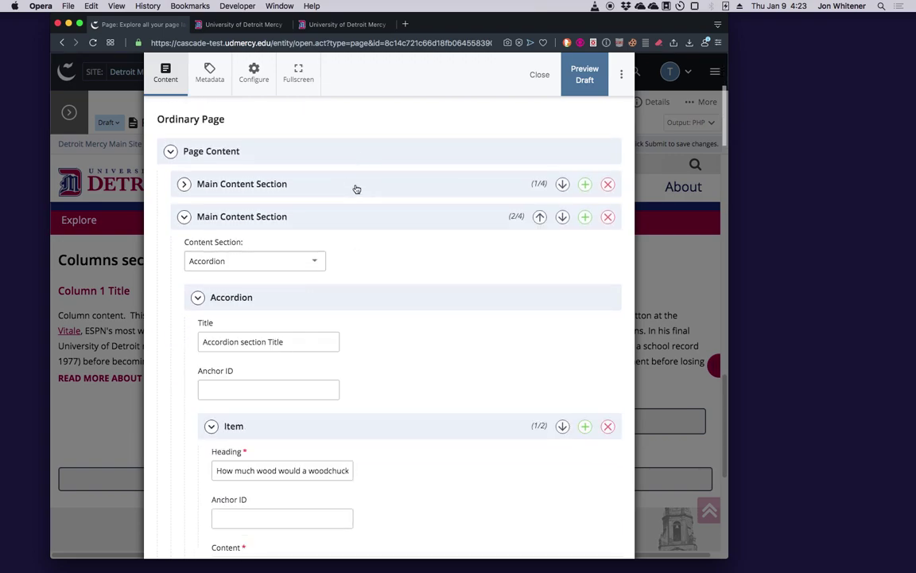
left_click(352, 217)
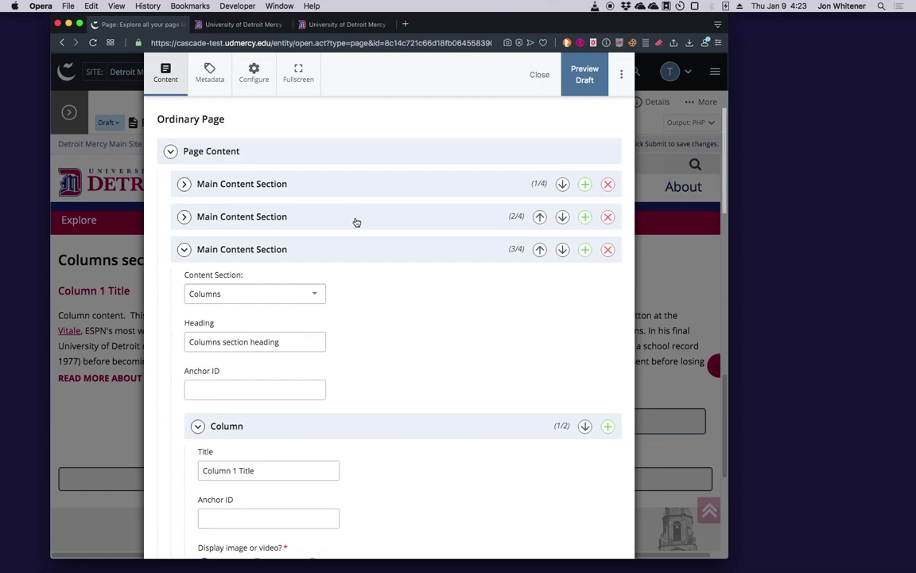
scroll(373, 237, "down", 2)
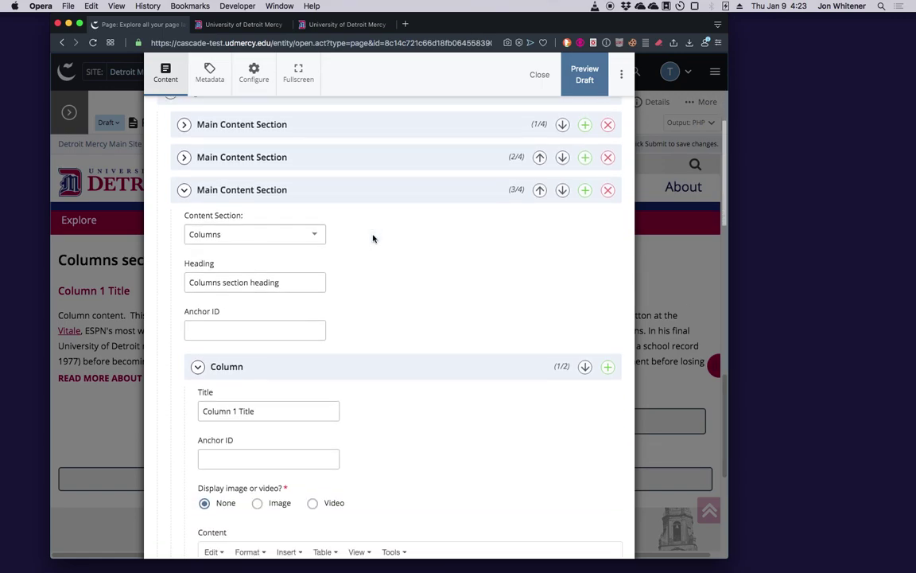
scroll(372, 237, "down", 2)
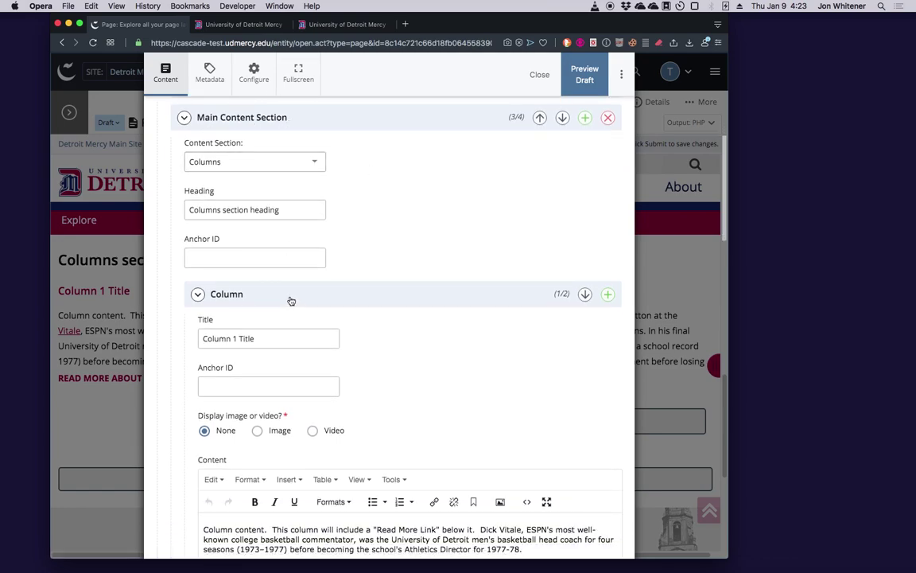
Step: Collapse both existing columns and add a third column after them
left_click(469, 301)
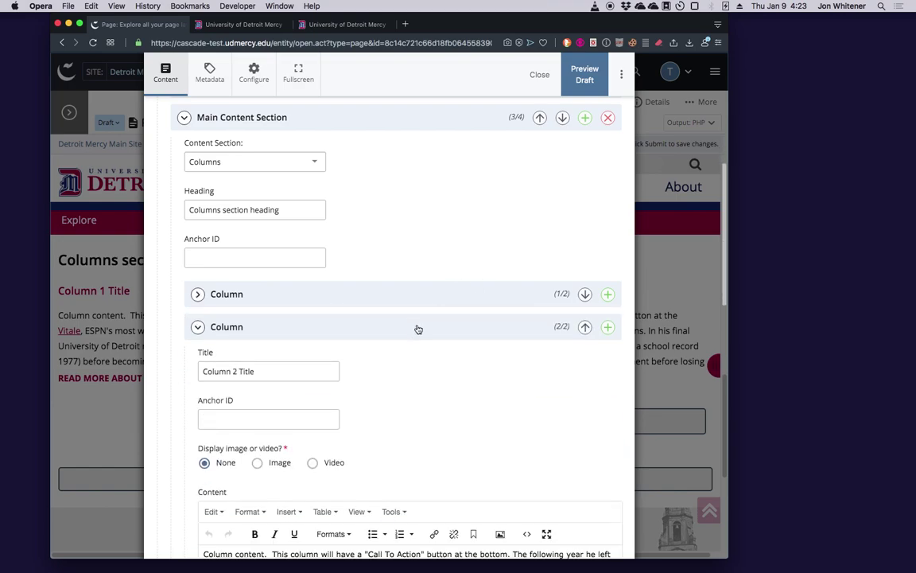
left_click(414, 331)
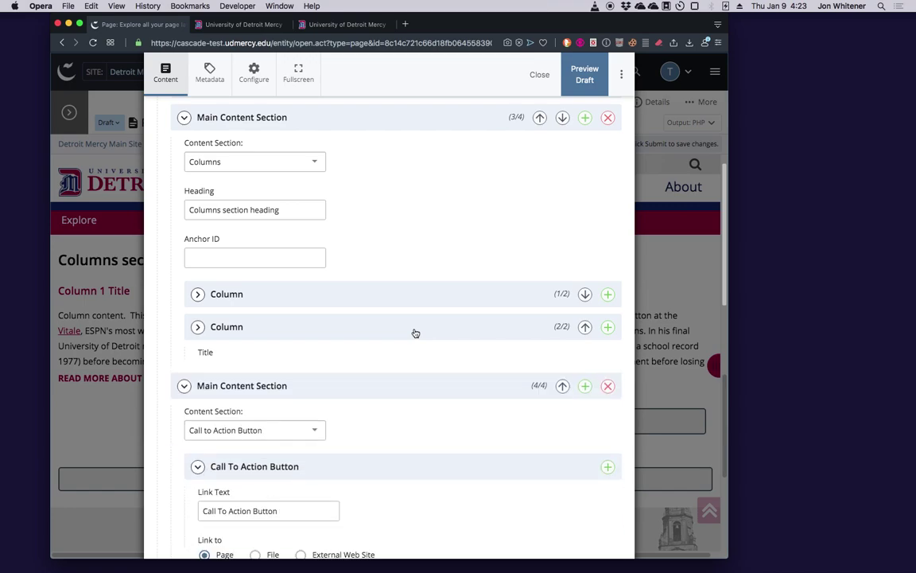
left_click(607, 328)
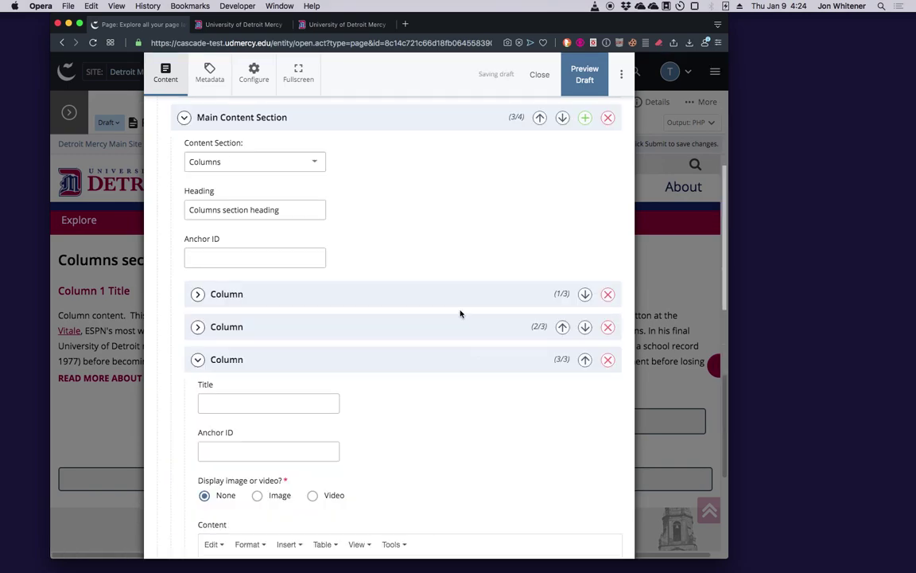
Step: Title the third column "Third Column is the Best"
scroll(475, 297, "down", 3)
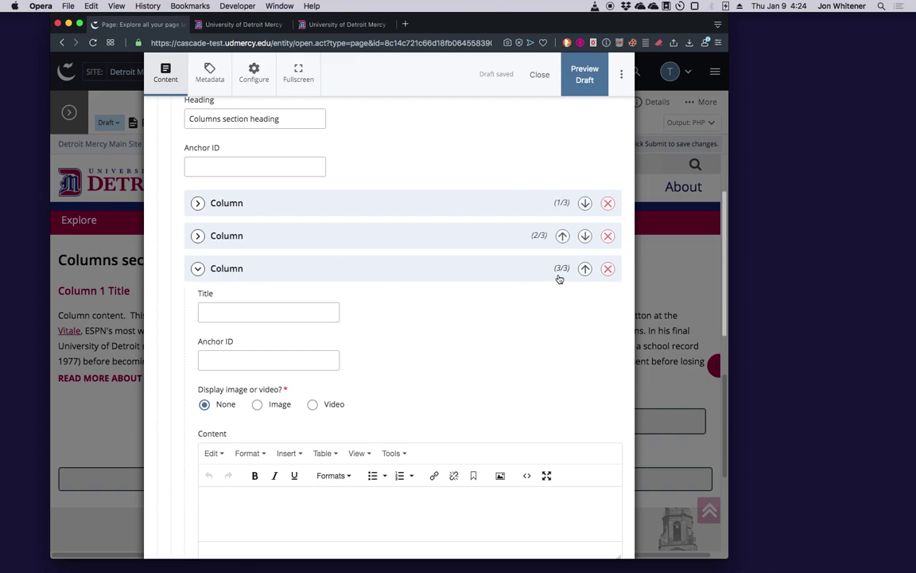
left_click(280, 312)
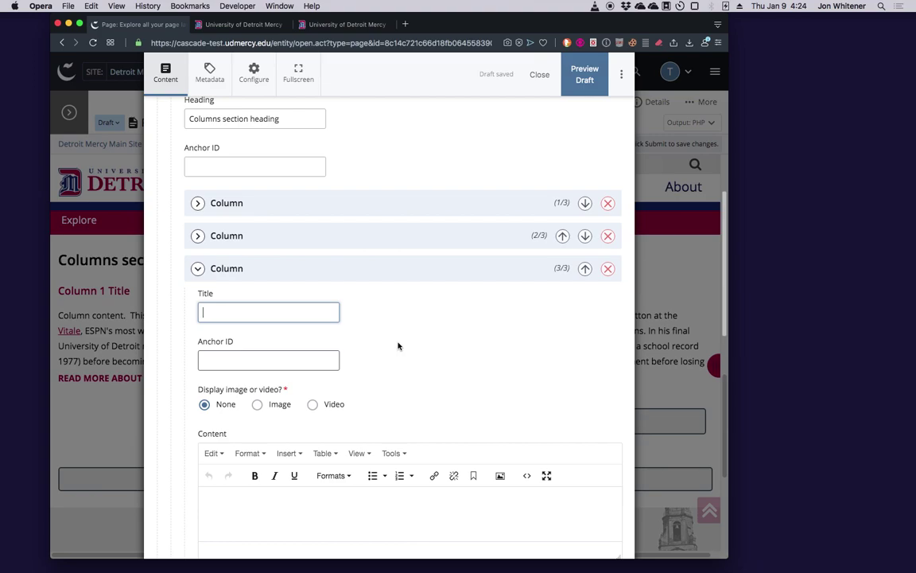
type("Third Column is the Best")
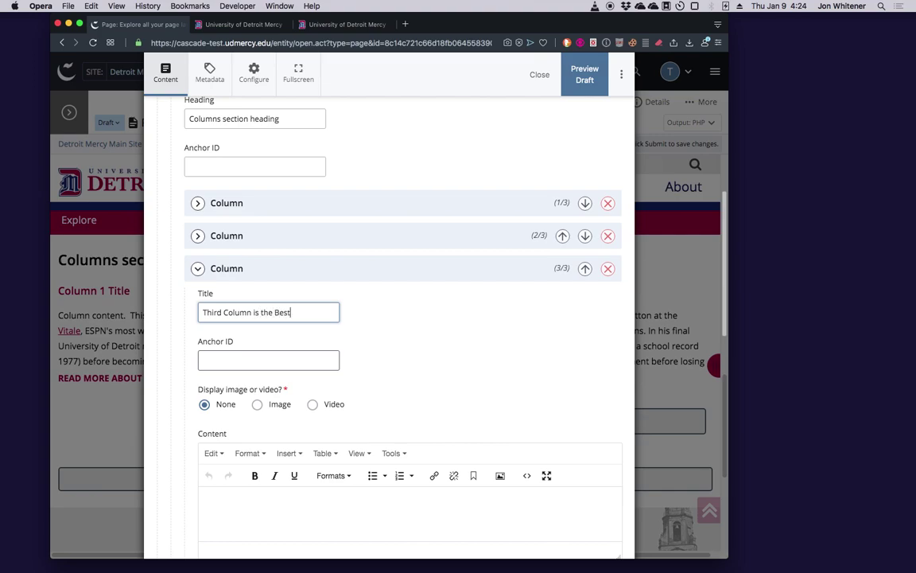
scroll(418, 350, "down", 3)
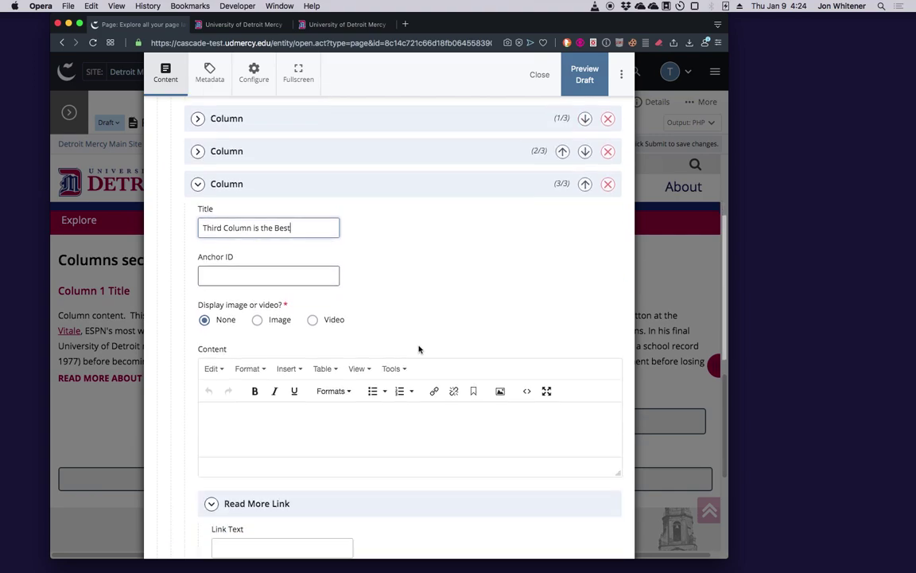
Step: Set the third column to display an image and pick charles-eating-770.jpg from the computer for upload
left_click(258, 309)
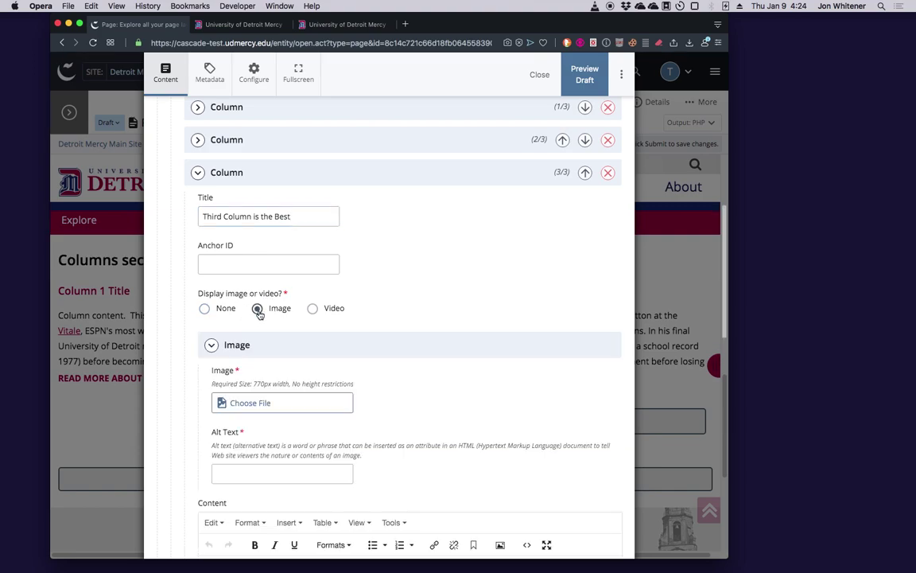
scroll(383, 286, "down", 3)
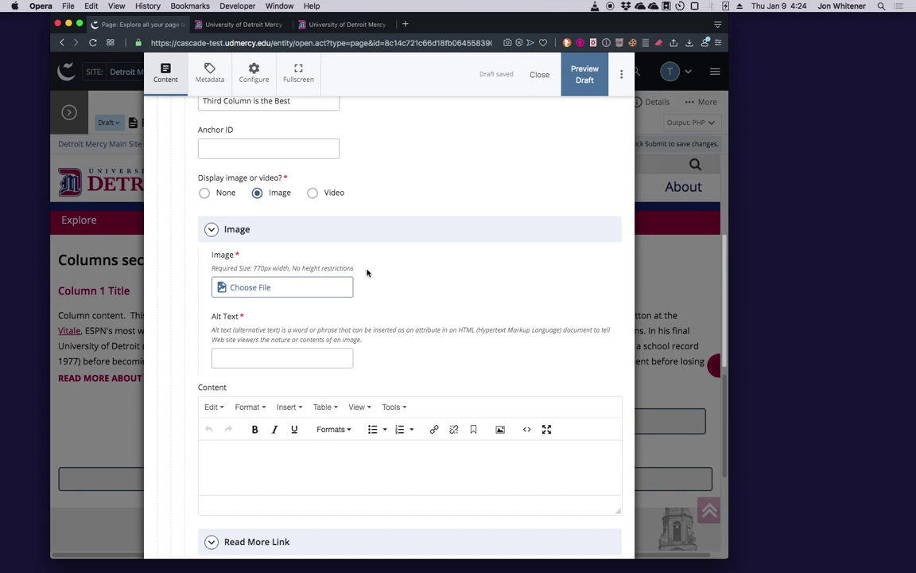
left_click(261, 291)
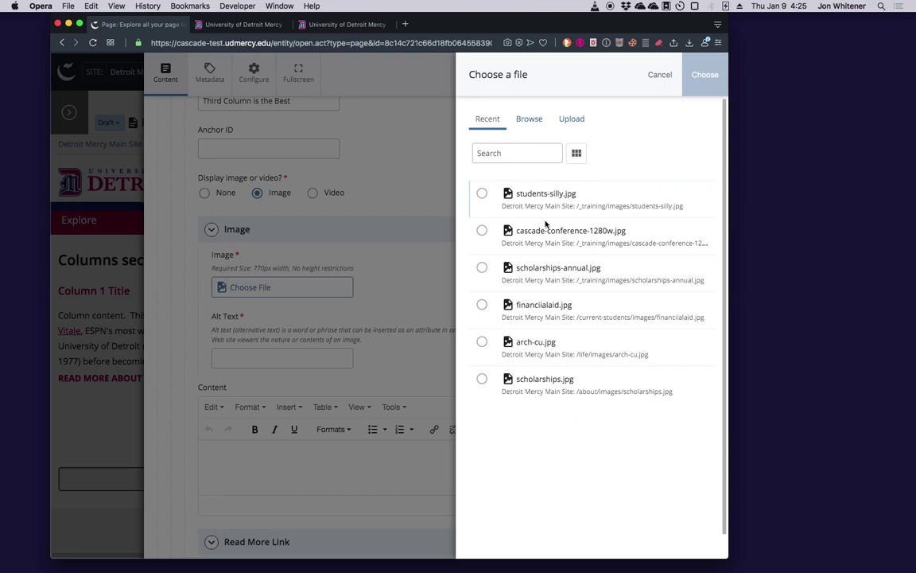
left_click(531, 122)
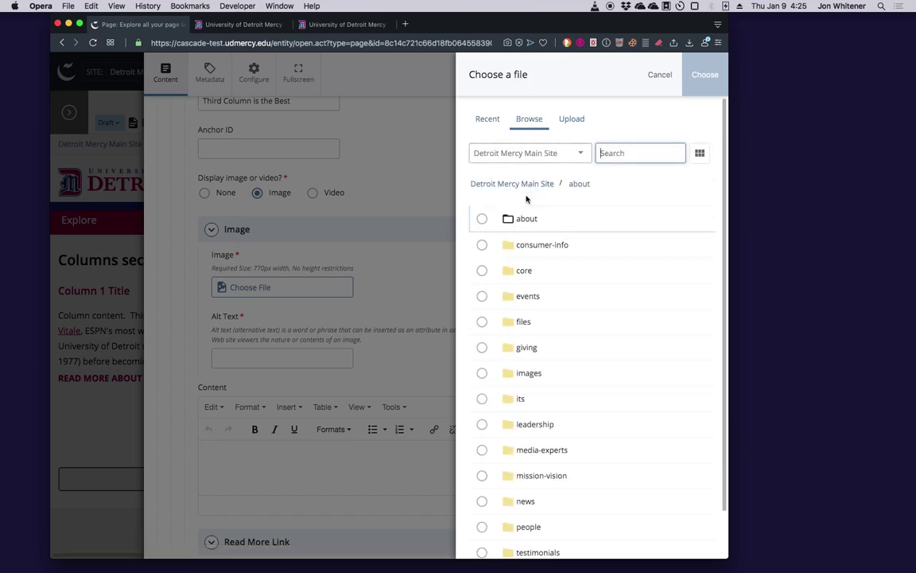
left_click(574, 121)
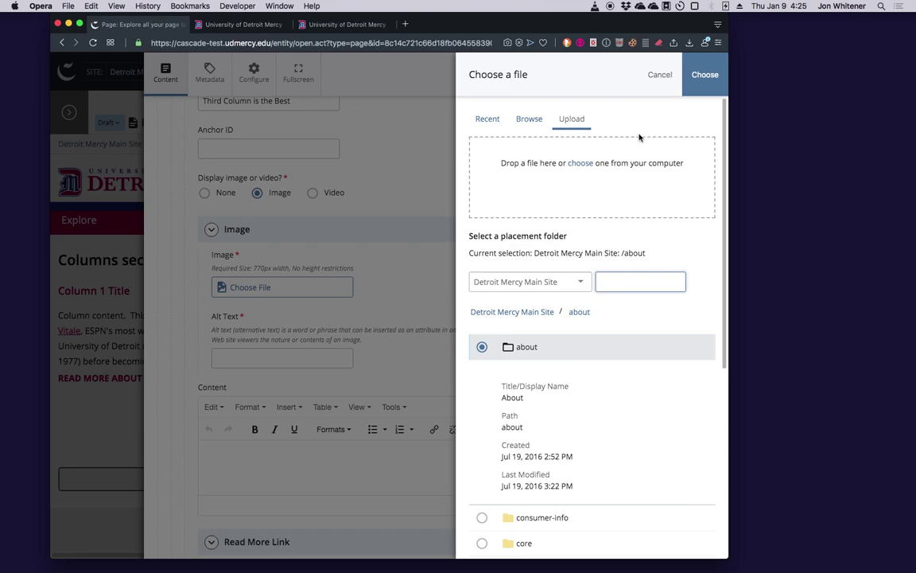
left_click(581, 164)
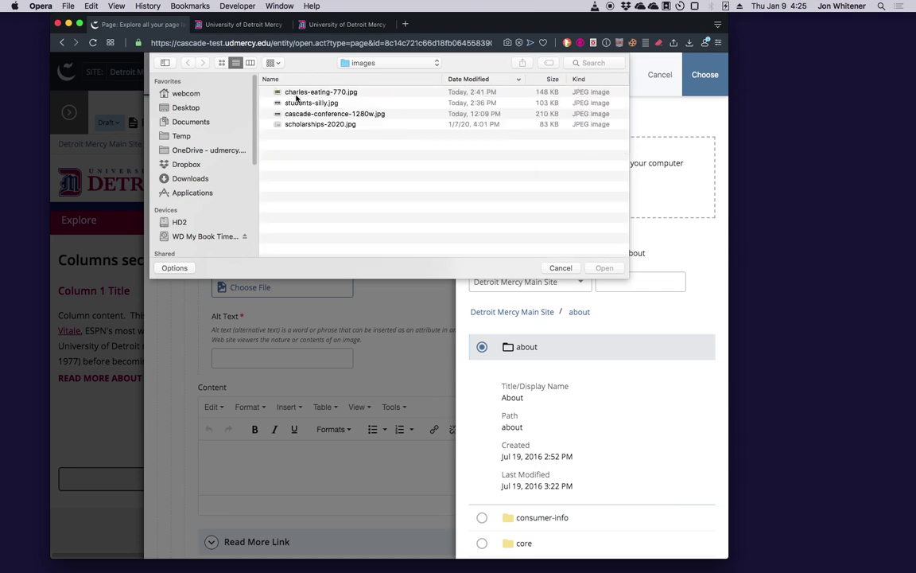
left_click(345, 93)
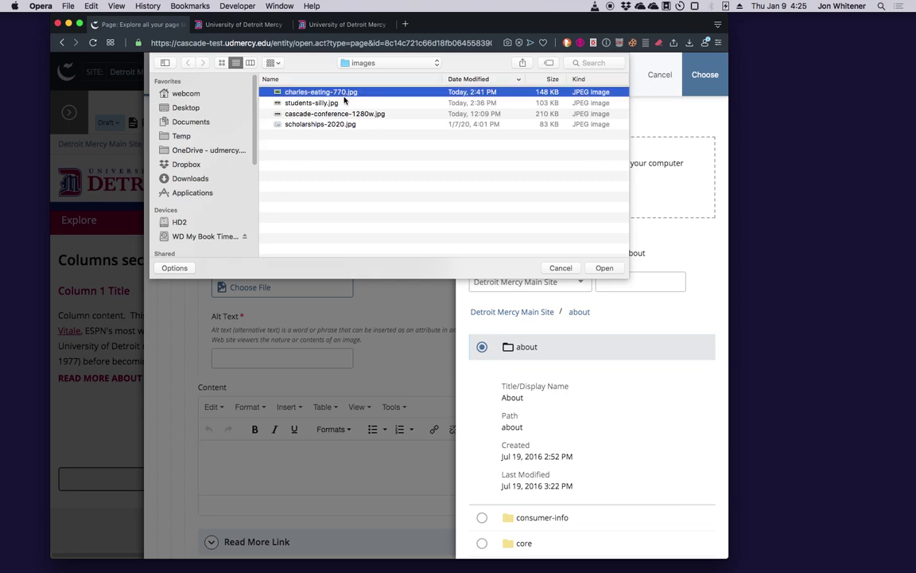
left_click(606, 268)
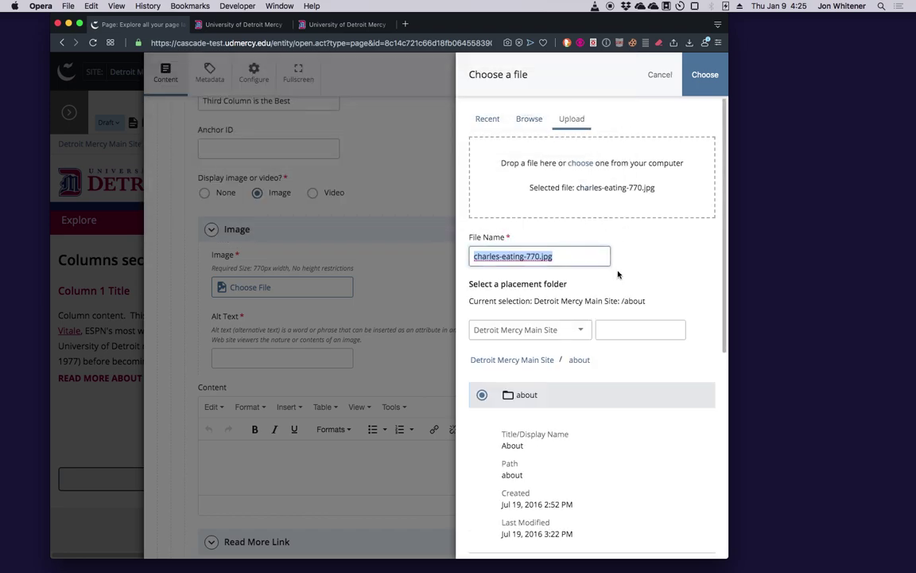
Step: Set the _training folder of Detroit Mercy Main Site as the placement folder and upload the image into the third column
scroll(614, 272, "down", 2)
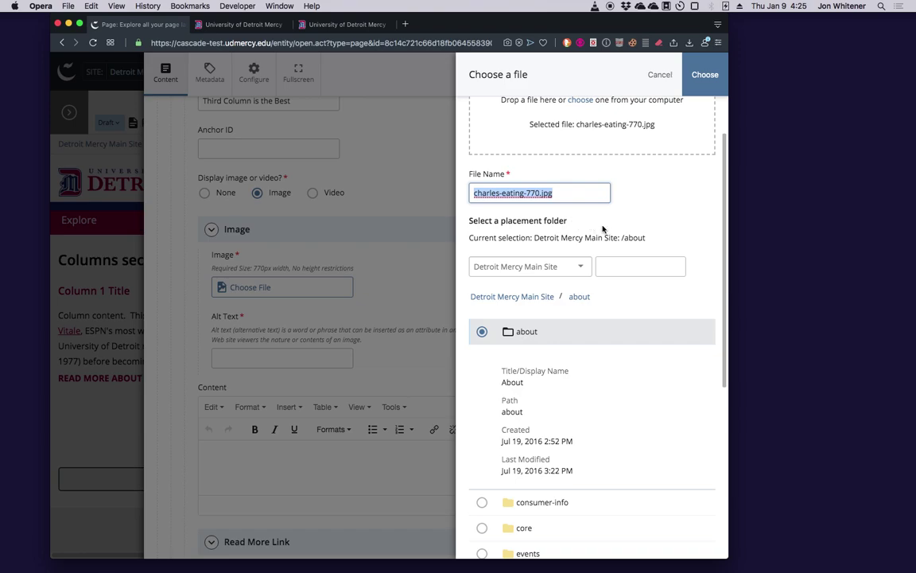
scroll(600, 236, "up", 2)
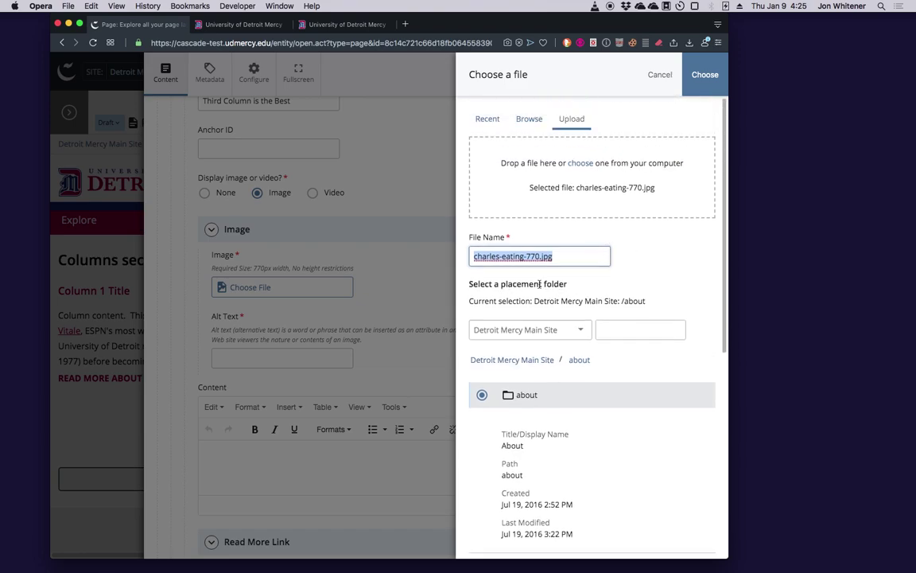
left_click(550, 362)
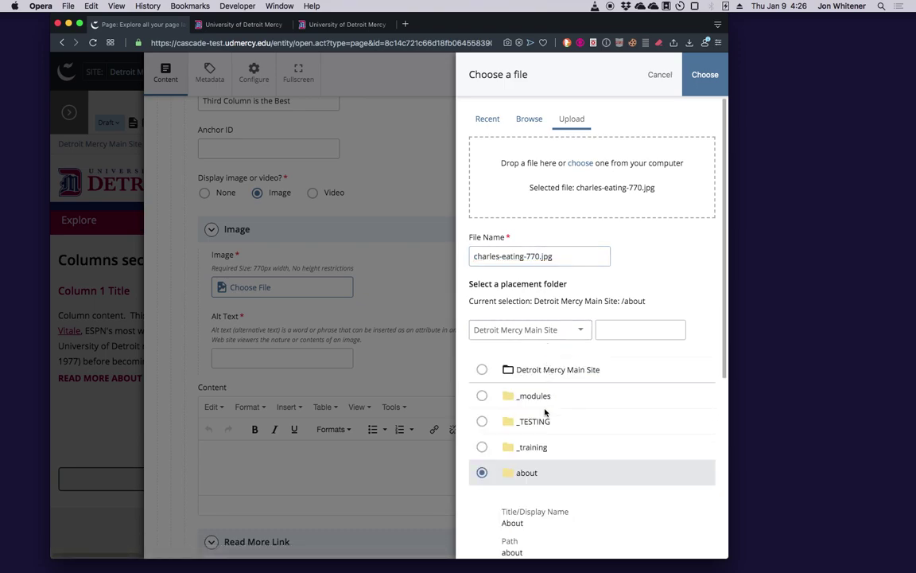
left_click(483, 448)
scroll(628, 415, "down", 3)
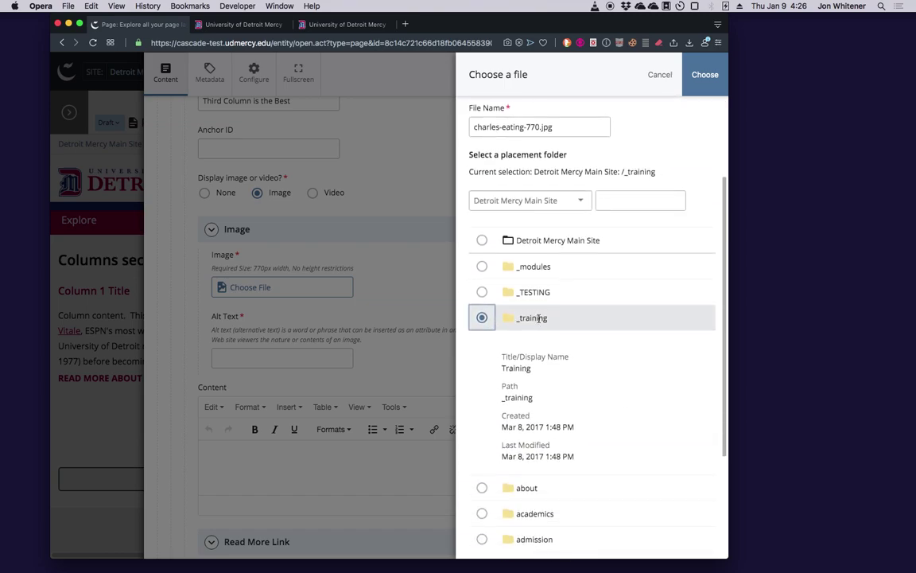
left_click(538, 317)
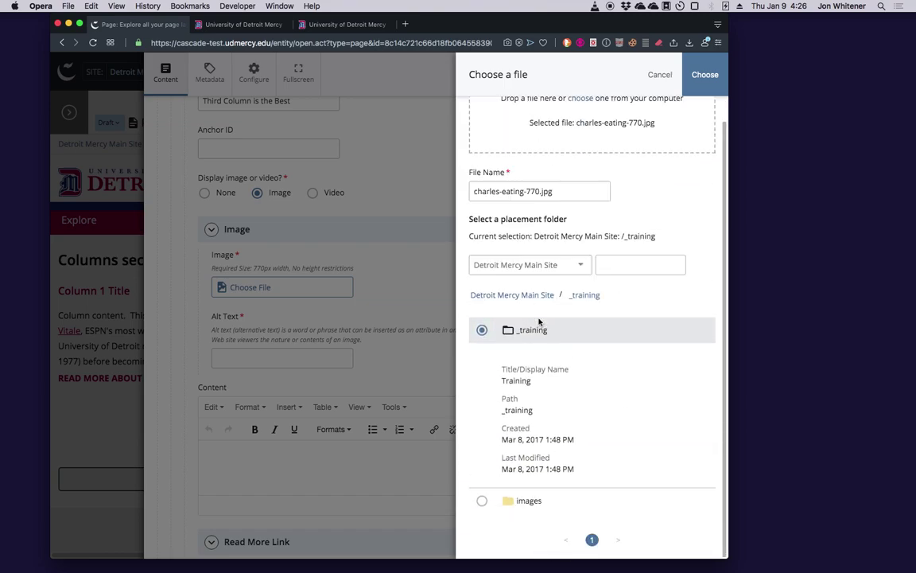
left_click(531, 500)
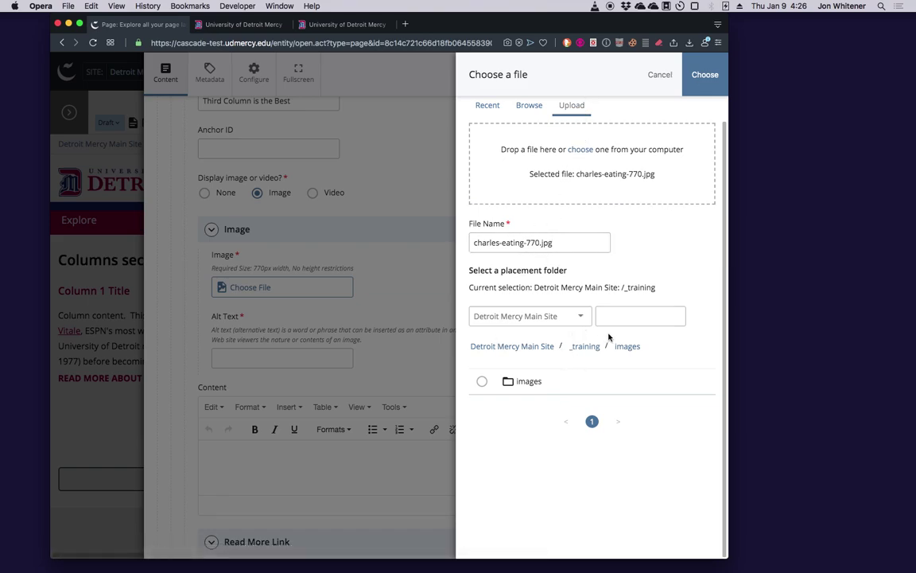
left_click(706, 77)
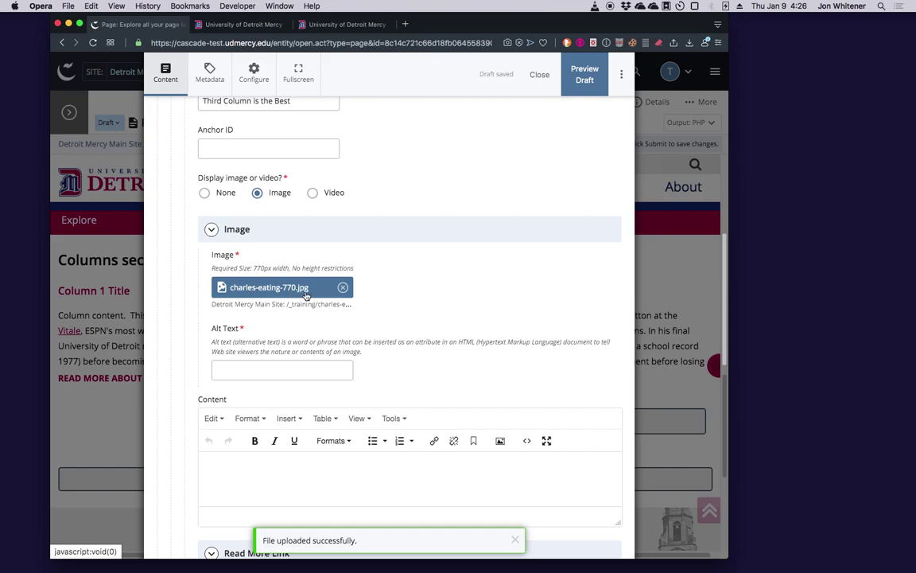
Step: Give the image the alt text "Charles eating." and enter "Here is a picture of Charles eating." as the third column's content
left_click(283, 372)
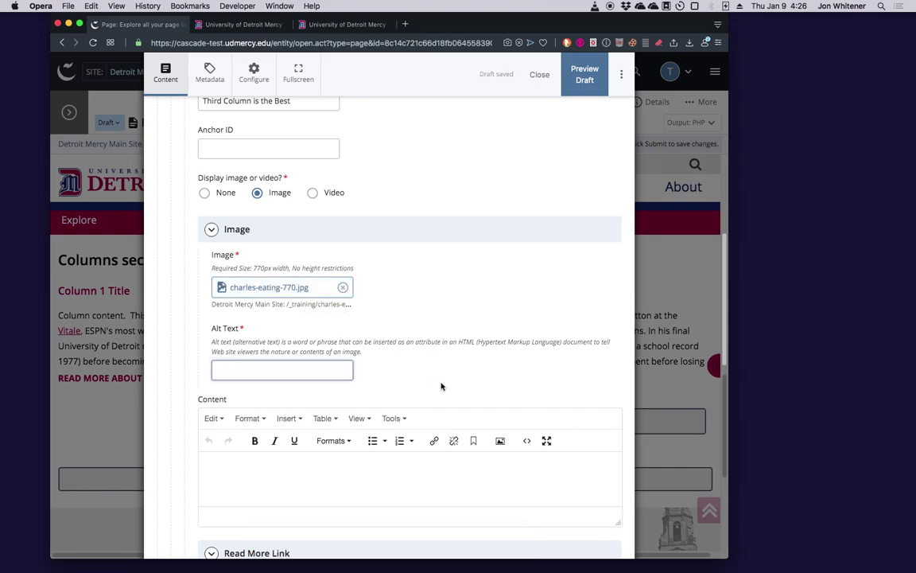
type("Charles eating.")
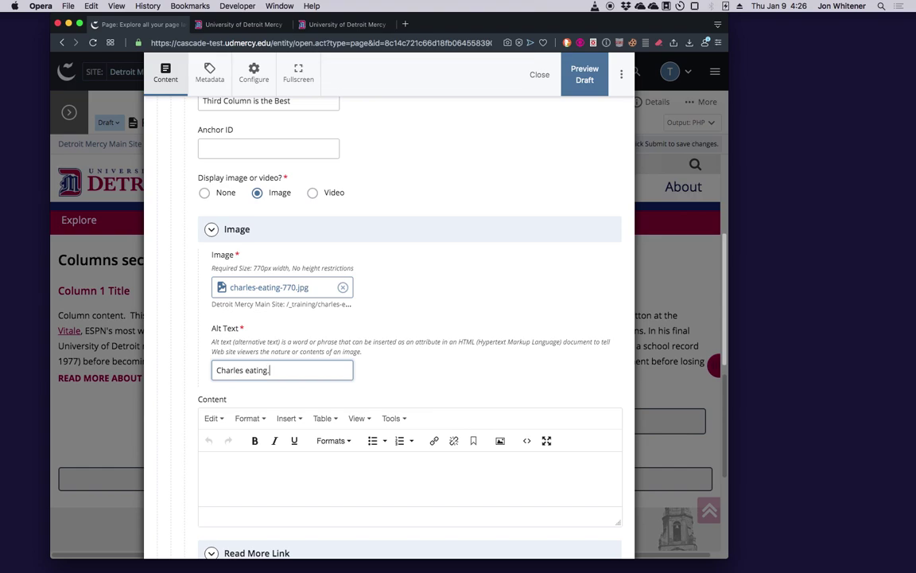
scroll(490, 307, "down", 2)
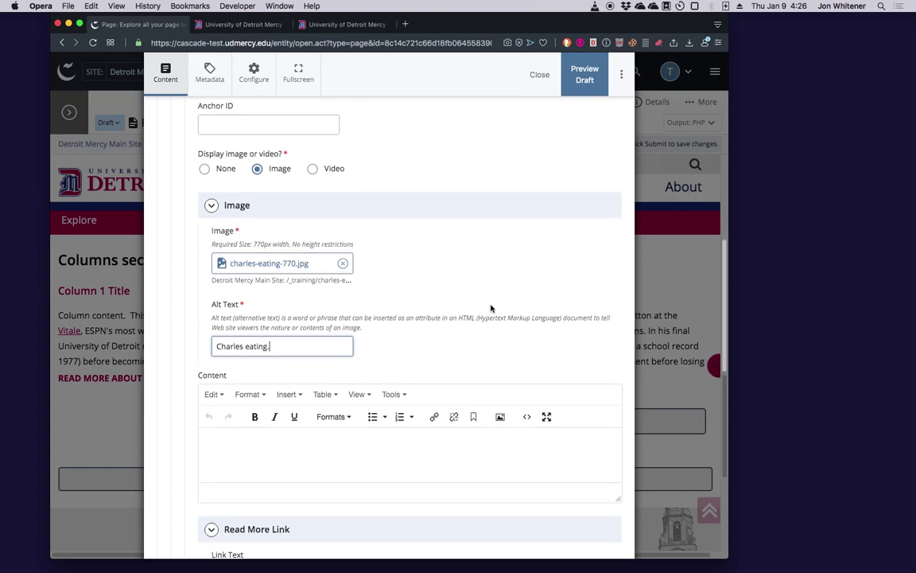
left_click(342, 432)
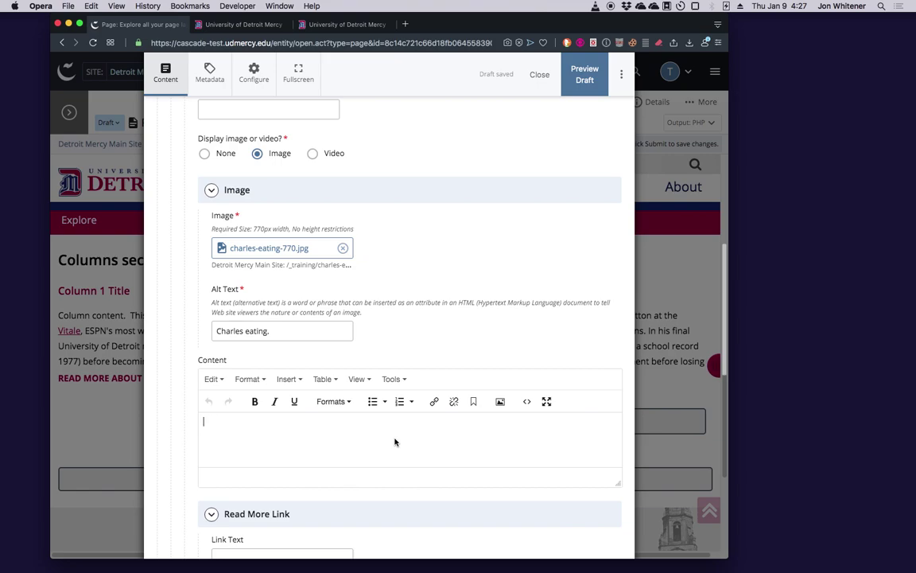
type("Here is a picture of Cha")
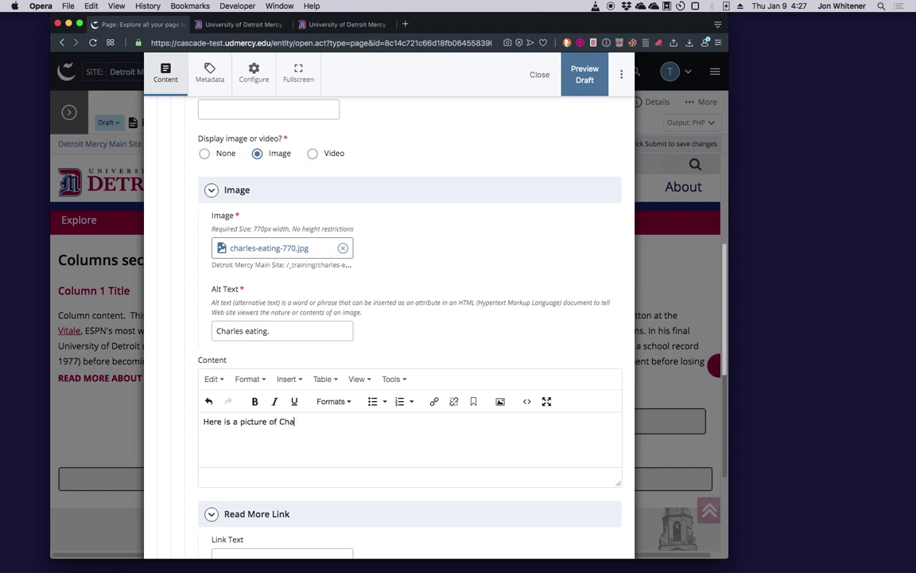
type("rles eating.")
Step: Leave the third column's link and button settings empty, and preview the draft at its Columns section
scroll(445, 454, "down", 3)
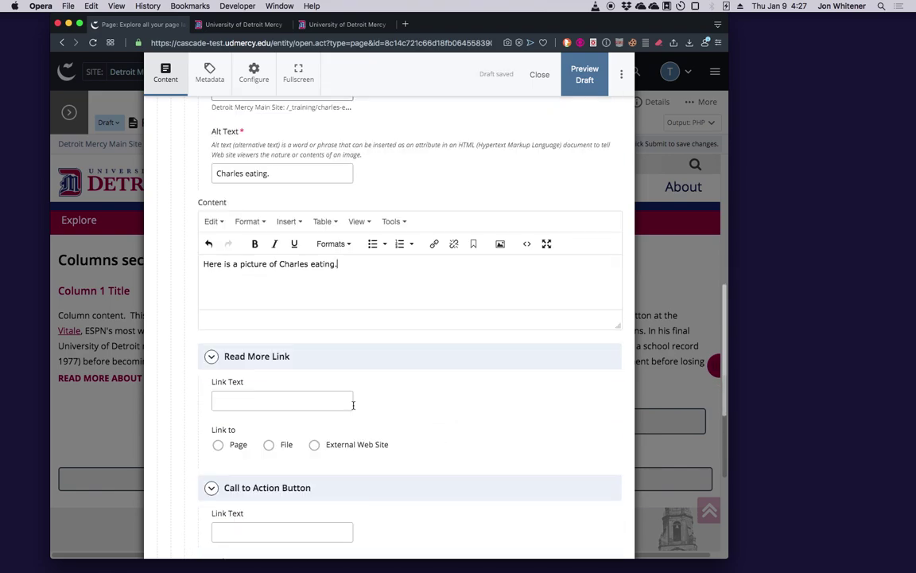
scroll(415, 454, "down", 2)
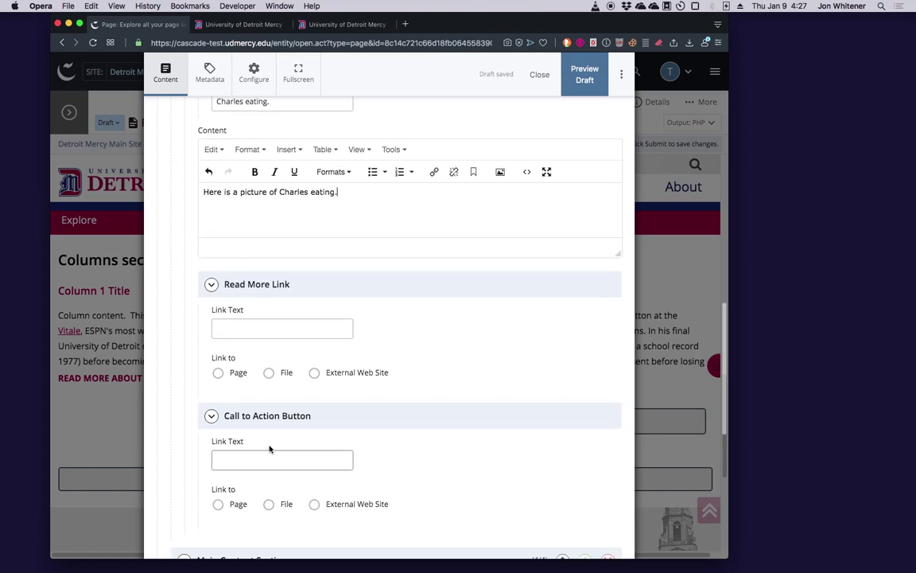
scroll(303, 463, "down", 1)
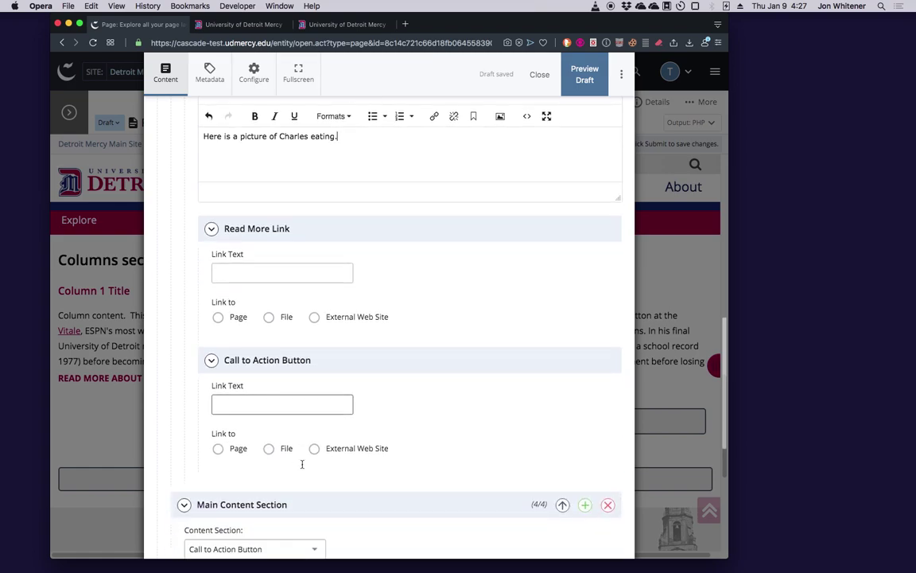
scroll(420, 401, "up", 7)
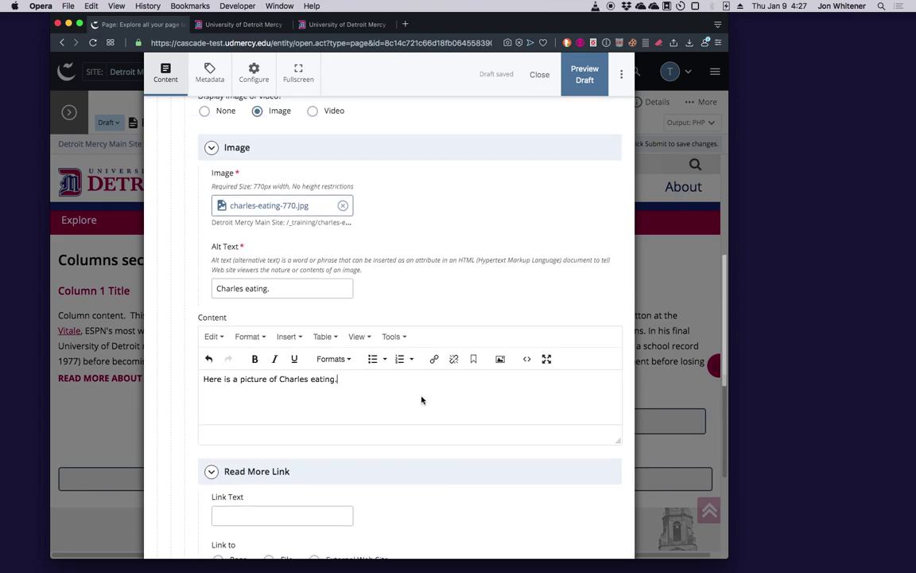
left_click(586, 80)
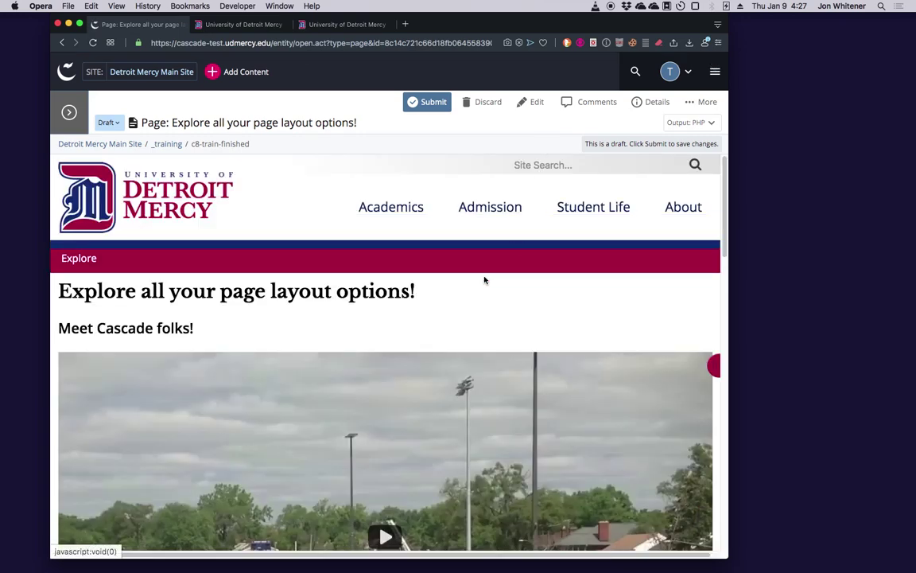
scroll(470, 293, "down", 3)
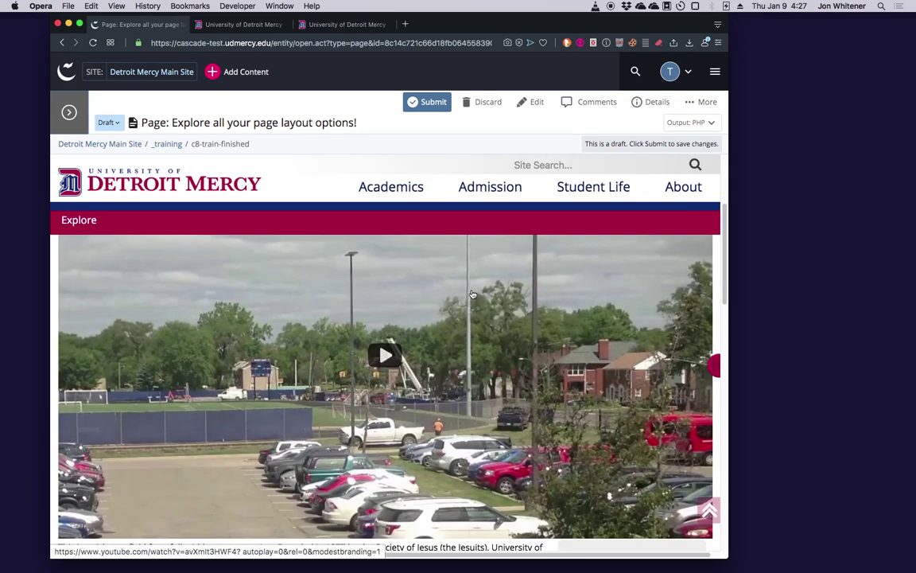
scroll(472, 294, "down", 10)
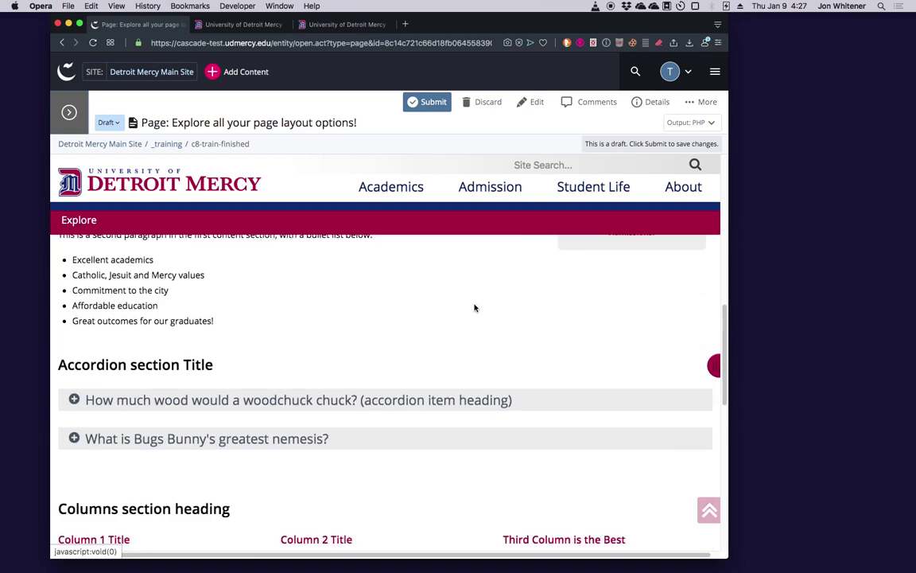
scroll(475, 308, "down", 5)
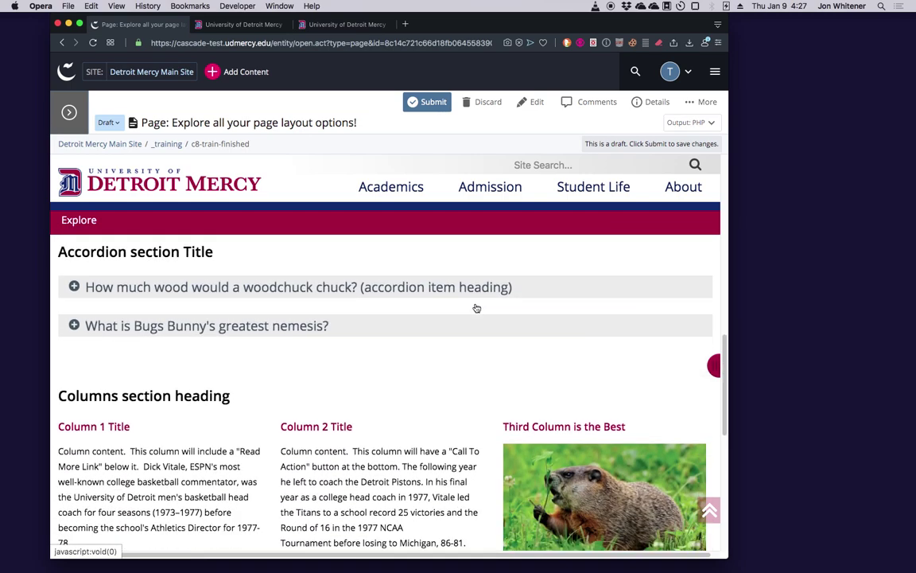
scroll(476, 306, "down", 3)
scroll(477, 303, "down", 3)
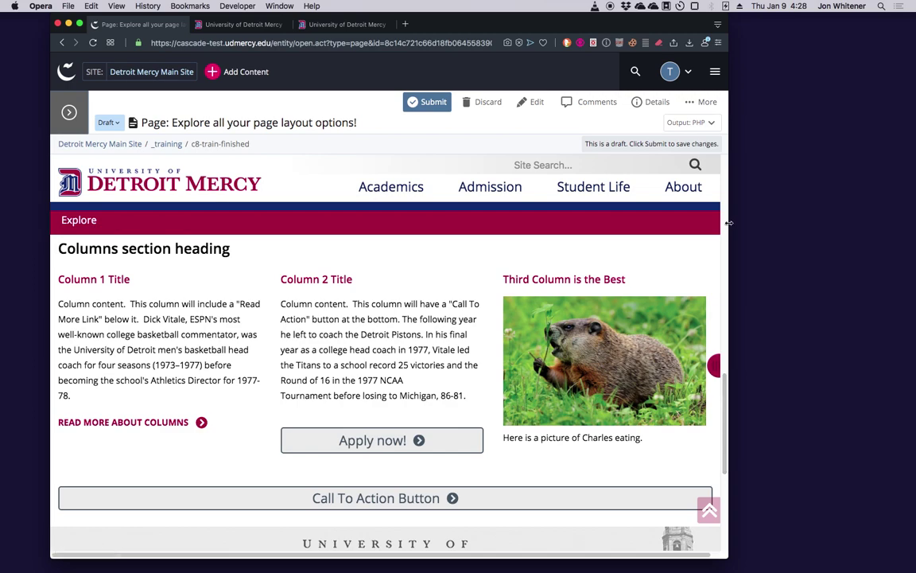
Step: Narrow the browser window to a mobile width and examine how the three columns are arranged on the page
left_click_drag(729, 223, 547, 207)
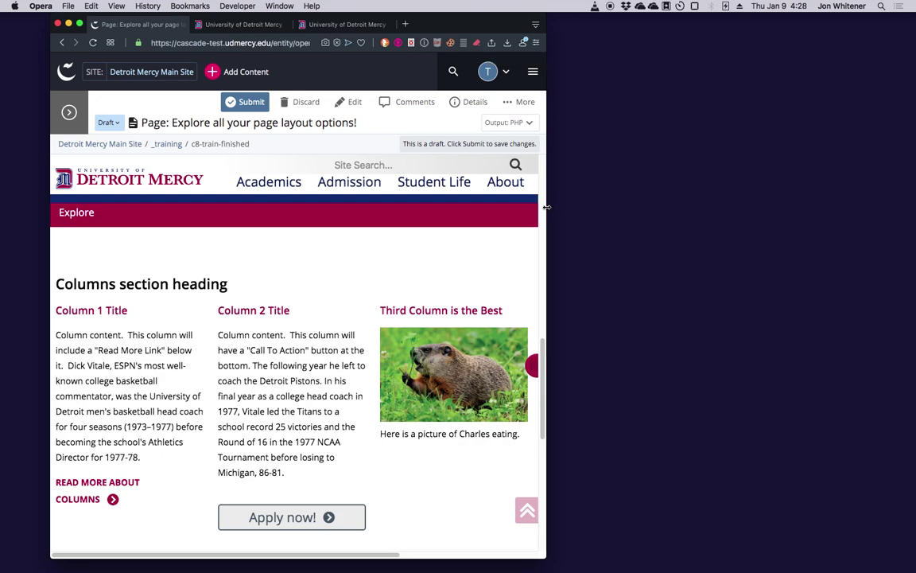
left_click_drag(547, 207, 463, 208)
scroll(141, 276, "down", 1)
scroll(141, 276, "down", 1)
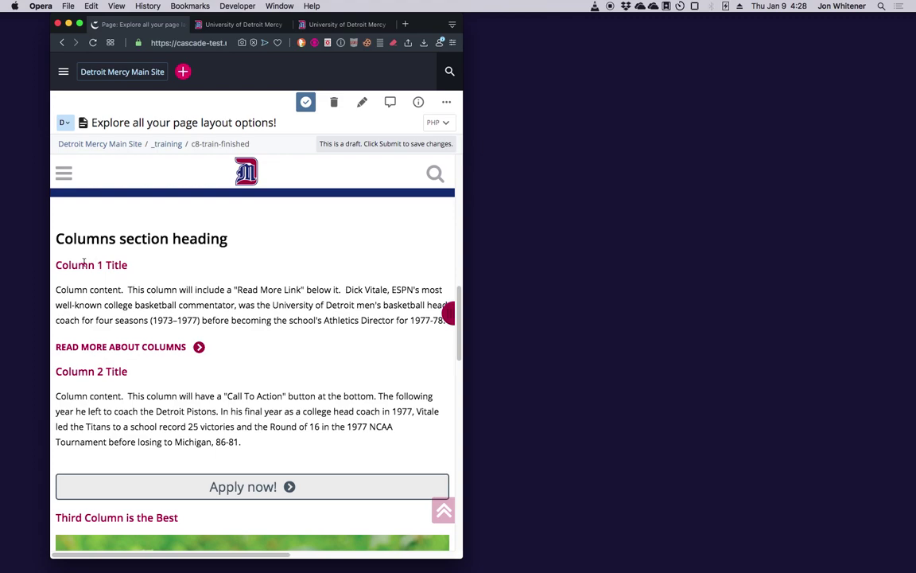
left_click_drag(55, 267, 186, 303)
left_click(208, 300)
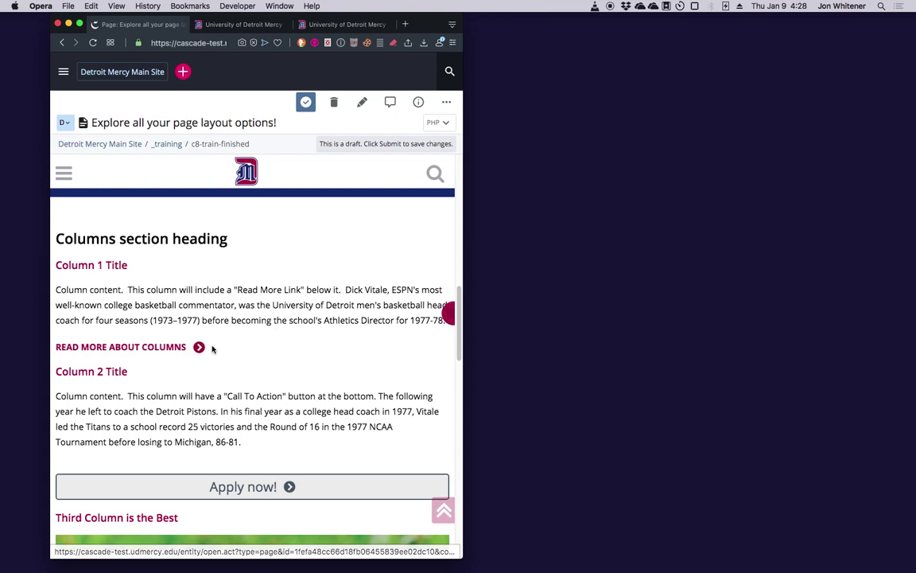
scroll(212, 348, "down", 2)
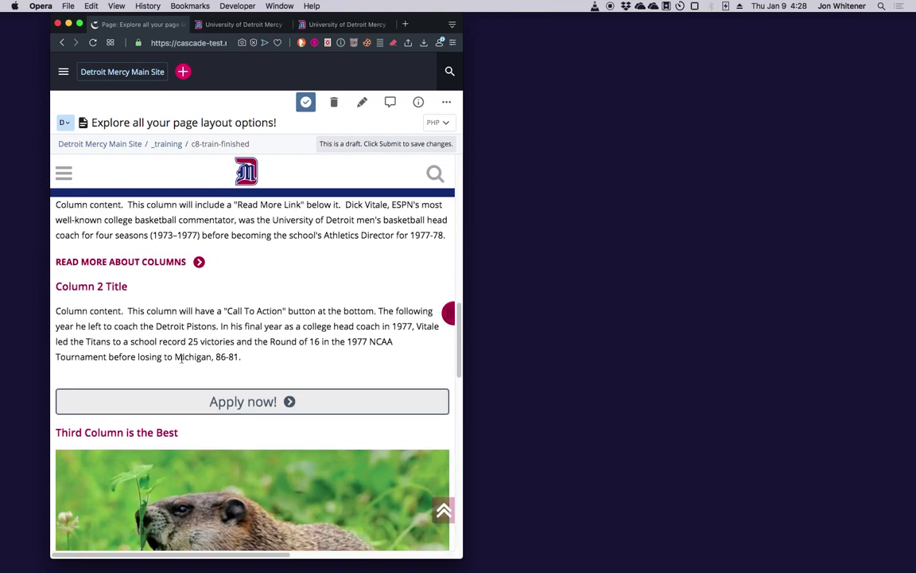
scroll(359, 323, "down", 3)
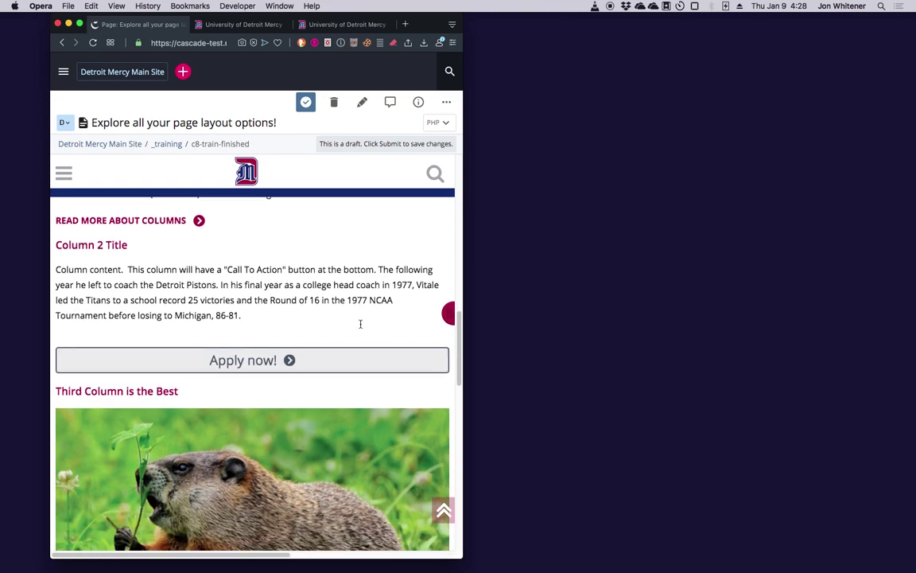
scroll(287, 330, "down", 1)
scroll(191, 308, "down", 1)
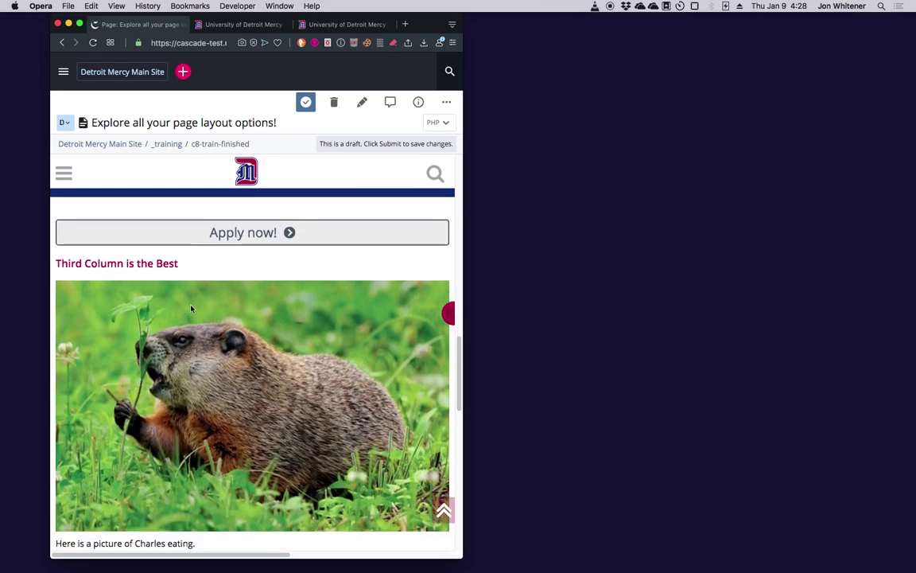
Step: Widen the browser window back to desktop width and examine how the three columns sit side by side under the Columns section heading
scroll(139, 317, "down", 2)
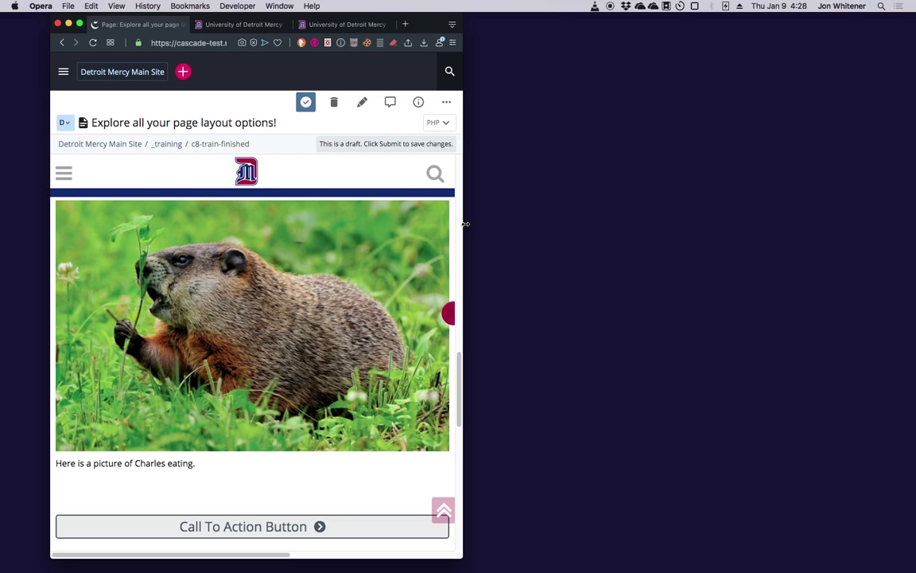
left_click_drag(465, 225, 818, 233)
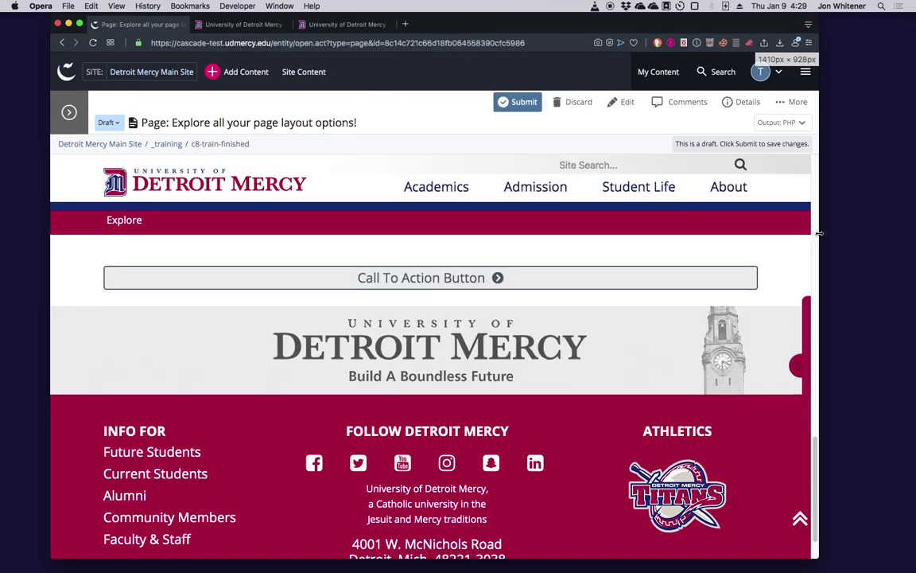
scroll(169, 351, "up", 1)
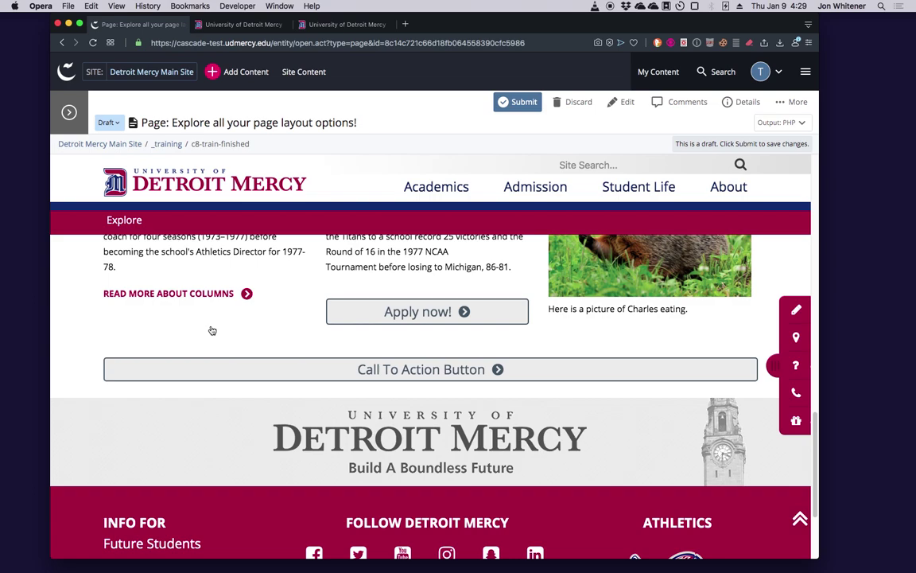
key("super+Tab")
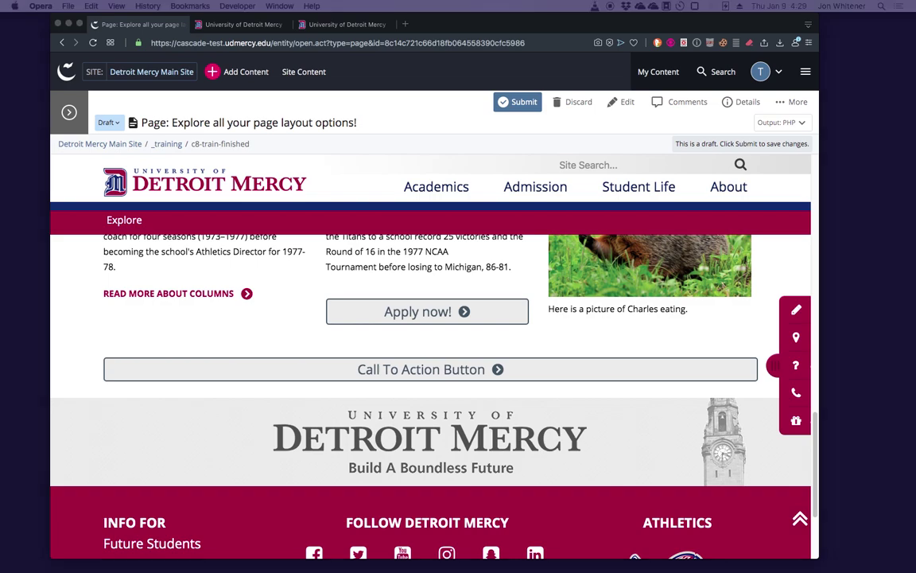
scroll(562, 363, "up", 2)
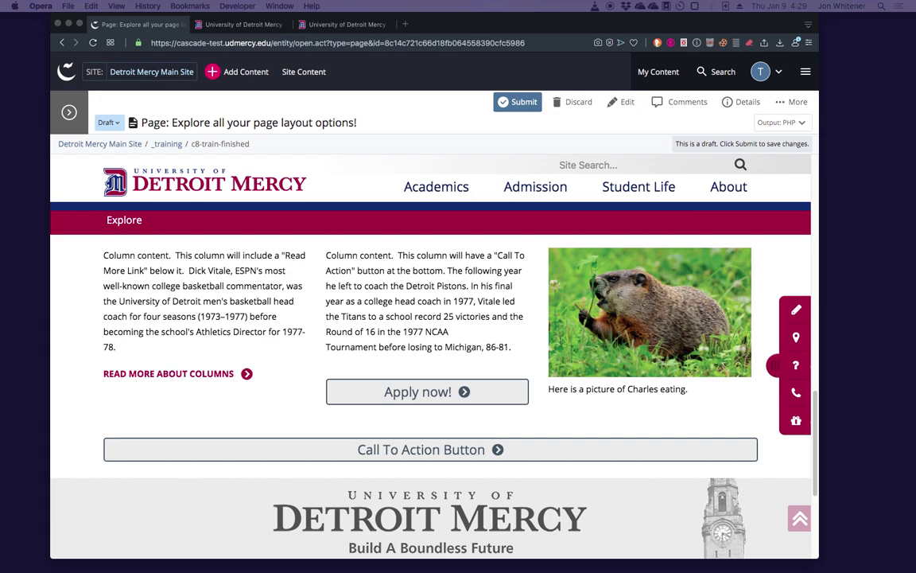
left_click(478, 313)
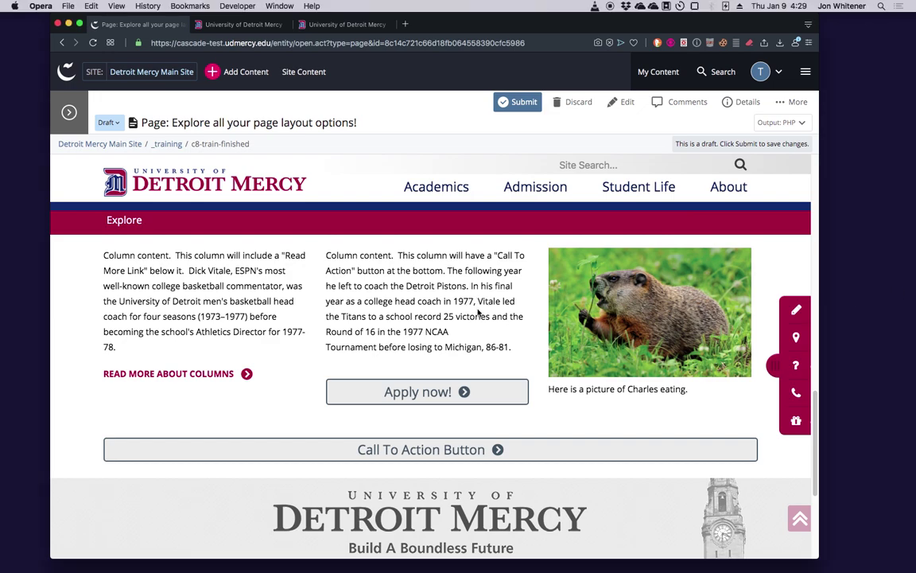
scroll(478, 312, "up", 2)
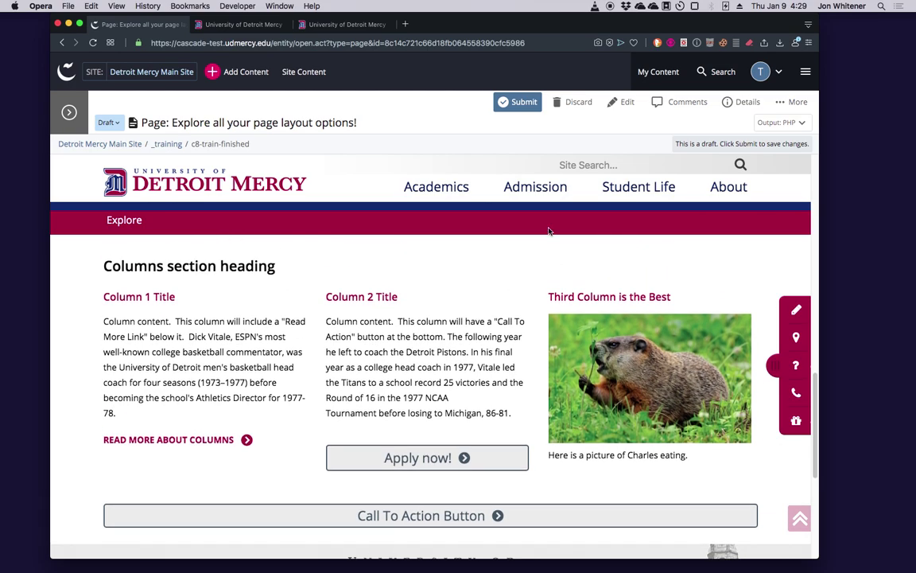
Step: Look over the published secondary content example page and the earlier full-page preview with two columns
left_click(337, 26)
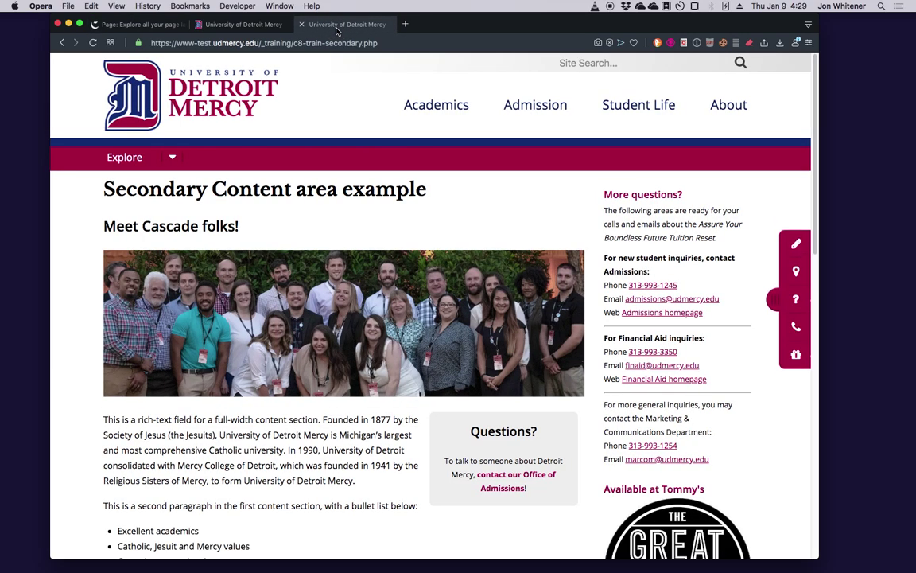
left_click(251, 26)
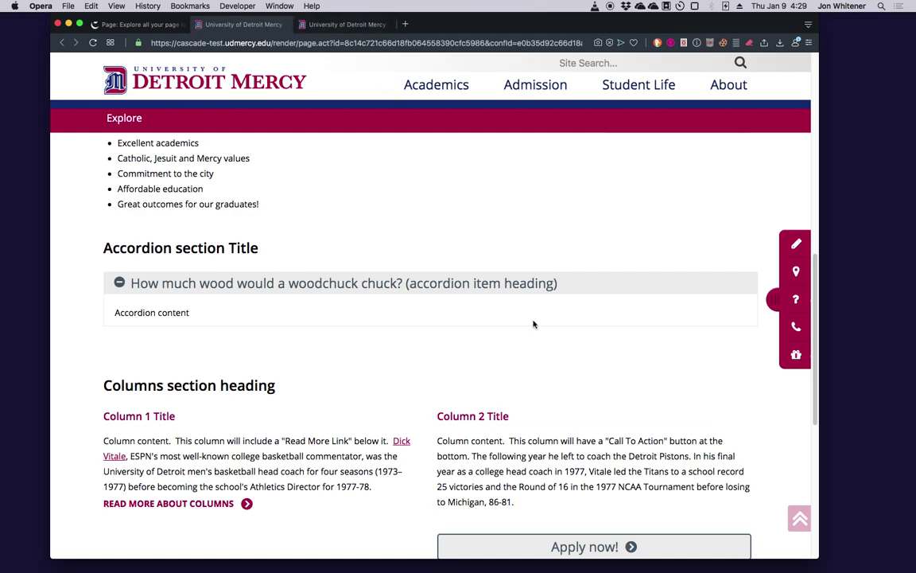
scroll(535, 325, "down", 1)
scroll(534, 324, "down", 5)
scroll(534, 325, "up", 7)
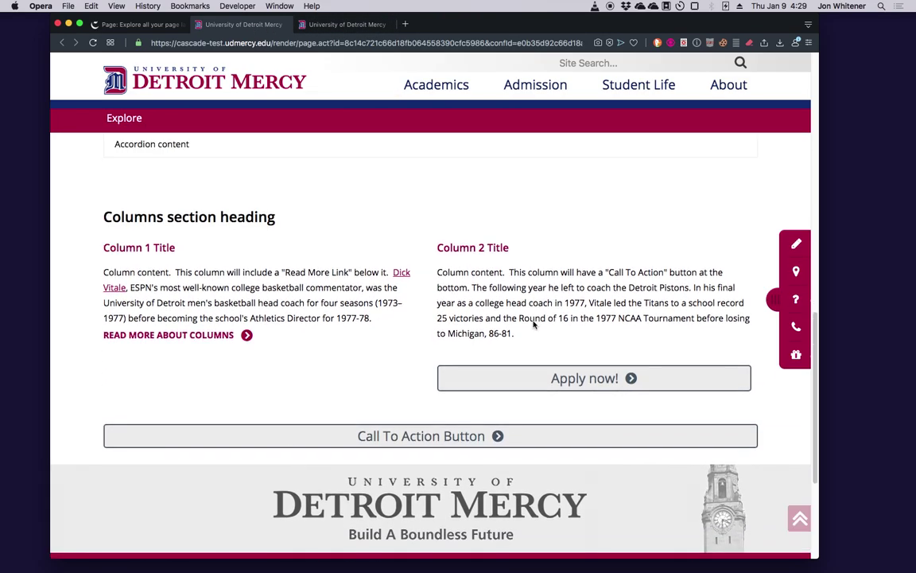
scroll(535, 324, "up", 12)
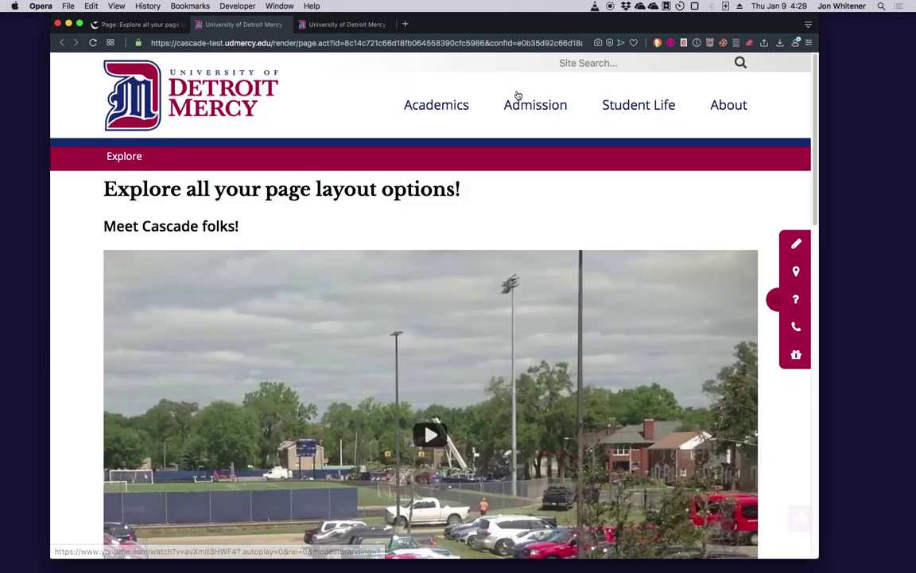
Step: Return to the draft in Cascade, open it for editing and collapse the first two main content sections
left_click(140, 24)
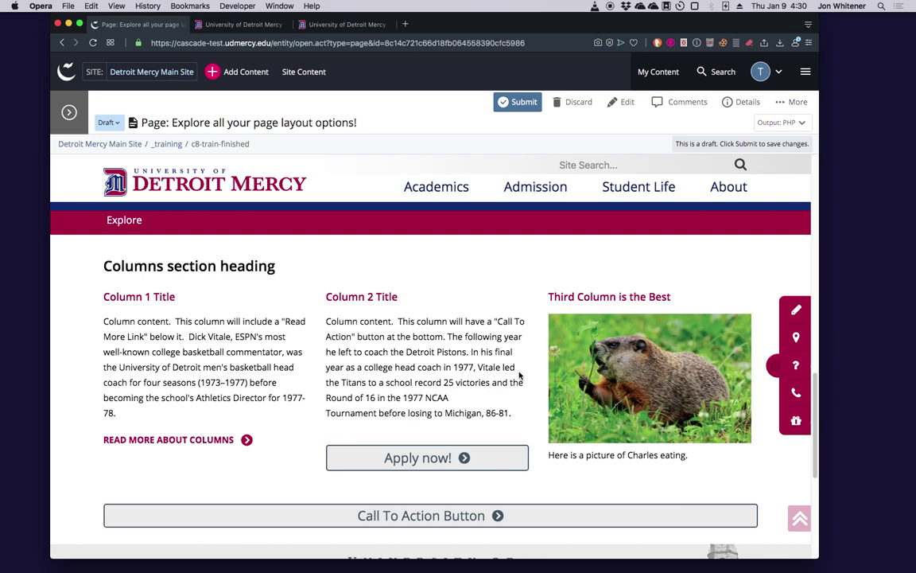
left_click(625, 104)
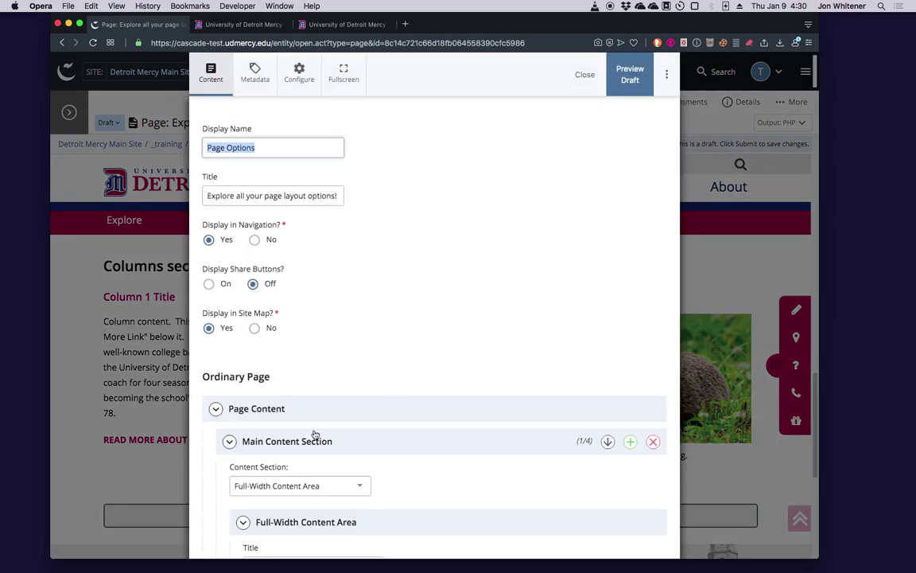
scroll(470, 270, "down", 7)
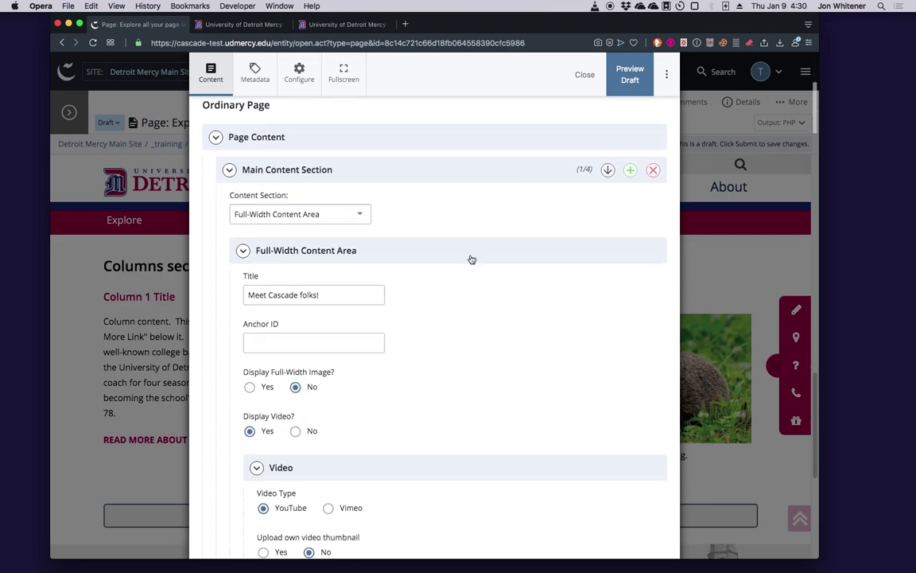
left_click(363, 171)
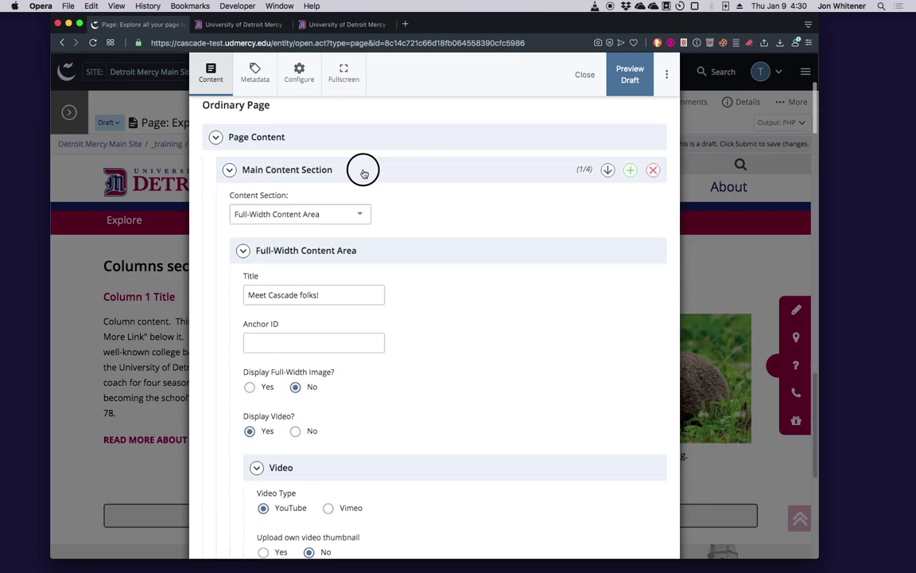
left_click(366, 204)
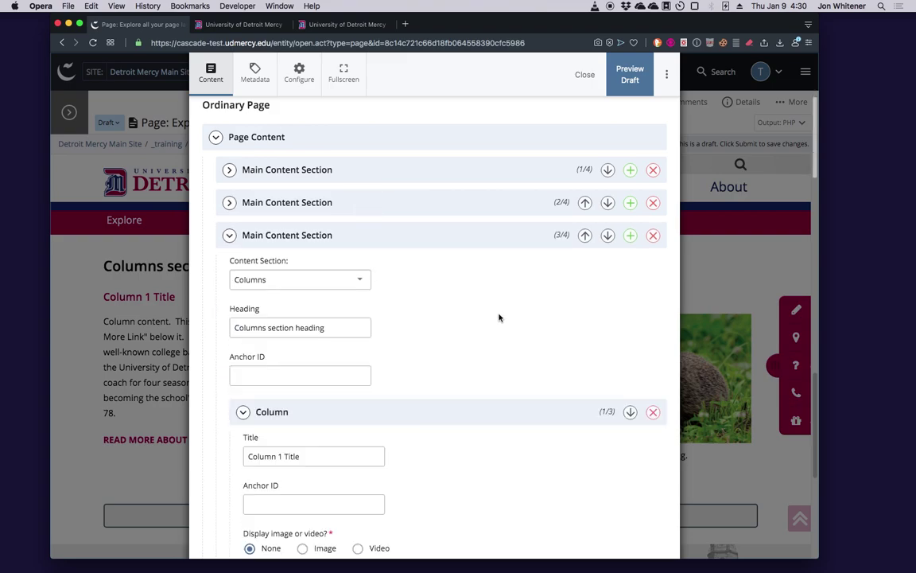
Step: Set and copy the anchor ID "woodchuckinfo" for the Columns content section, and preview the draft
scroll(499, 317, "down", 3)
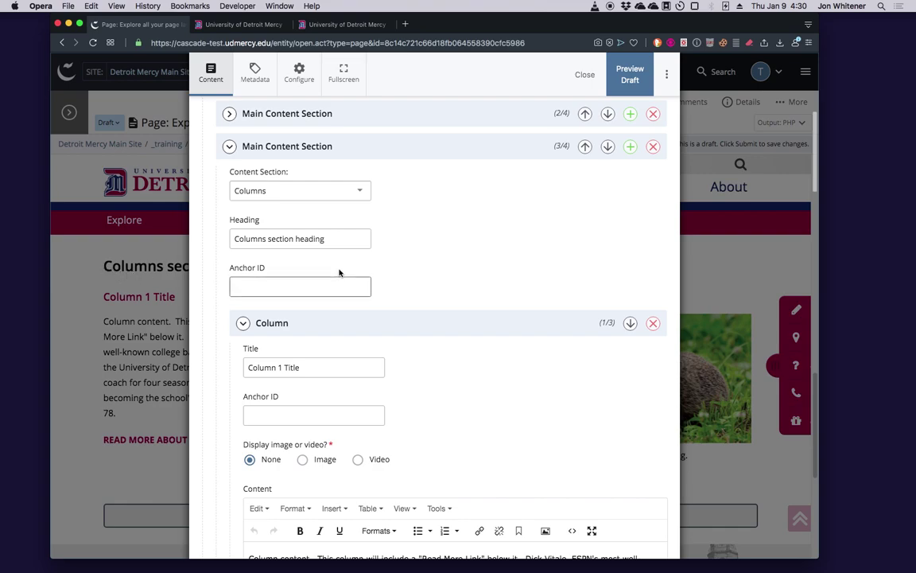
left_click(262, 290)
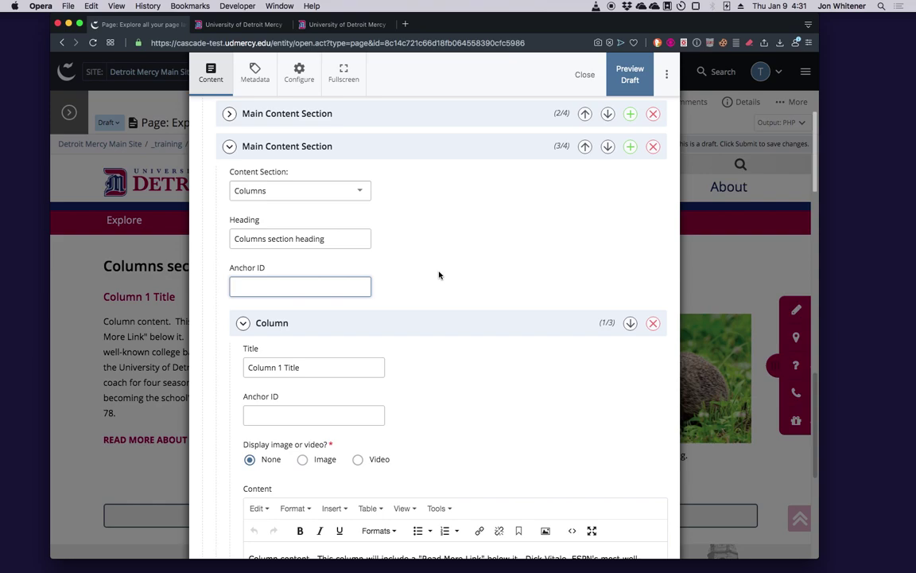
type("woodchuckinfo")
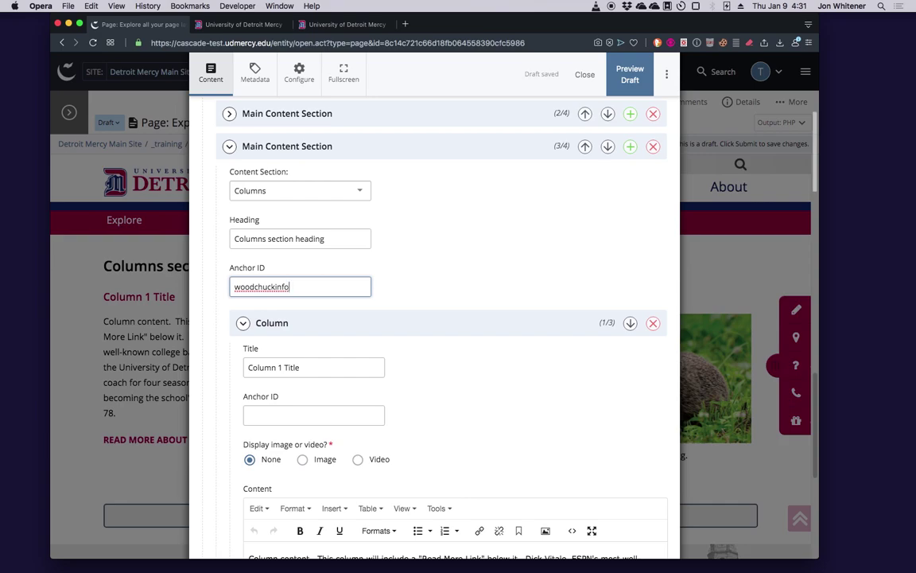
key("super+a")
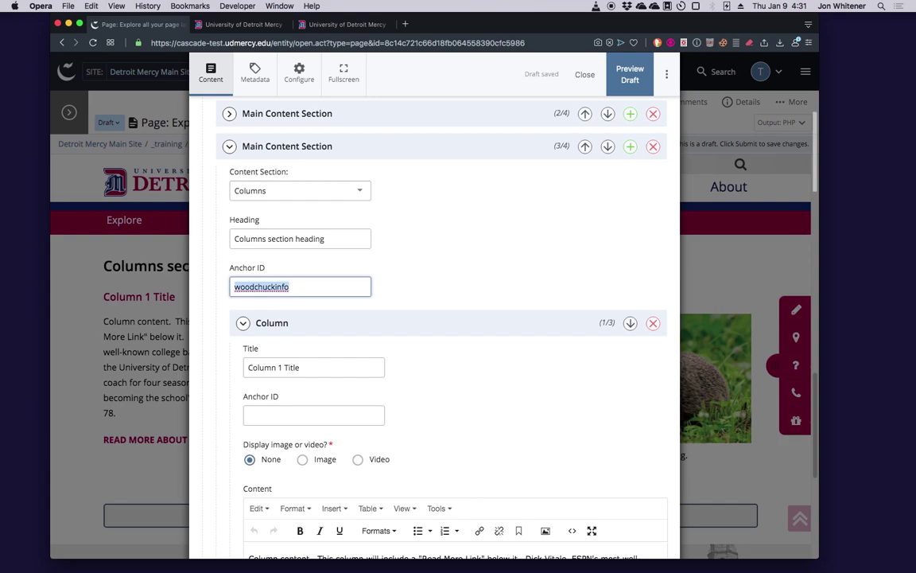
key("super+c")
left_click(632, 80)
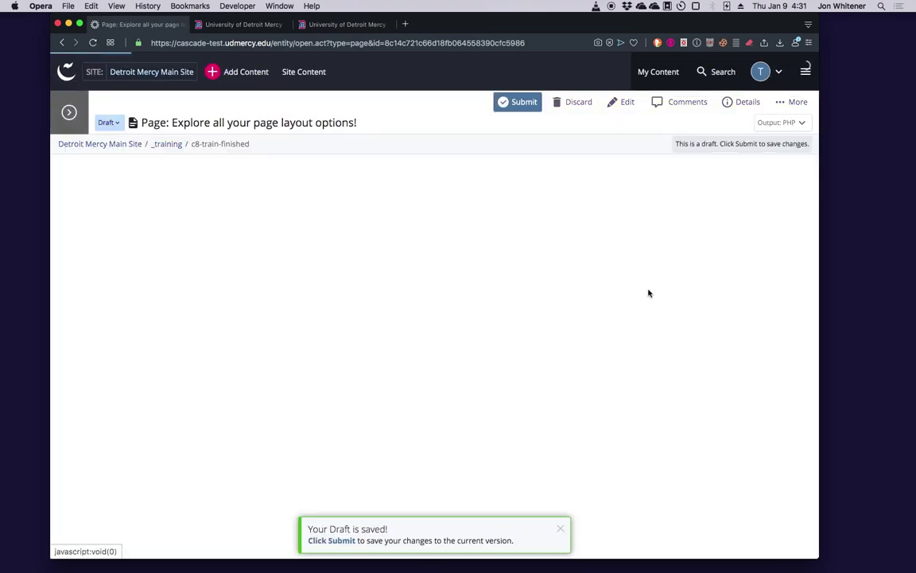
Step: Append "Added important woodchuck information." to the submission comment and run the guided content checks
left_click(519, 105)
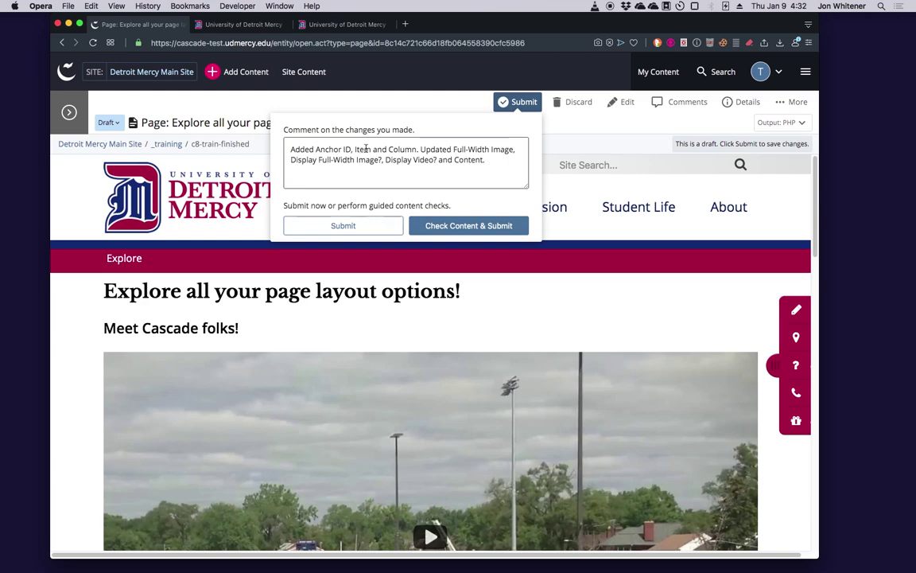
left_click(417, 150)
type(".")
left_click(488, 160)
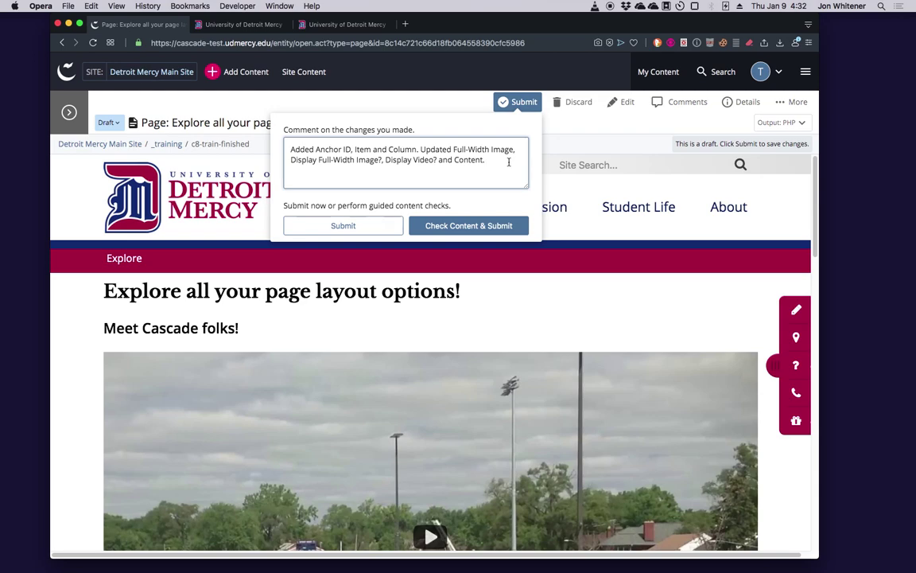
left_click(467, 150)
key("super+a")
key("Right")
type("portant woodchuck information.")
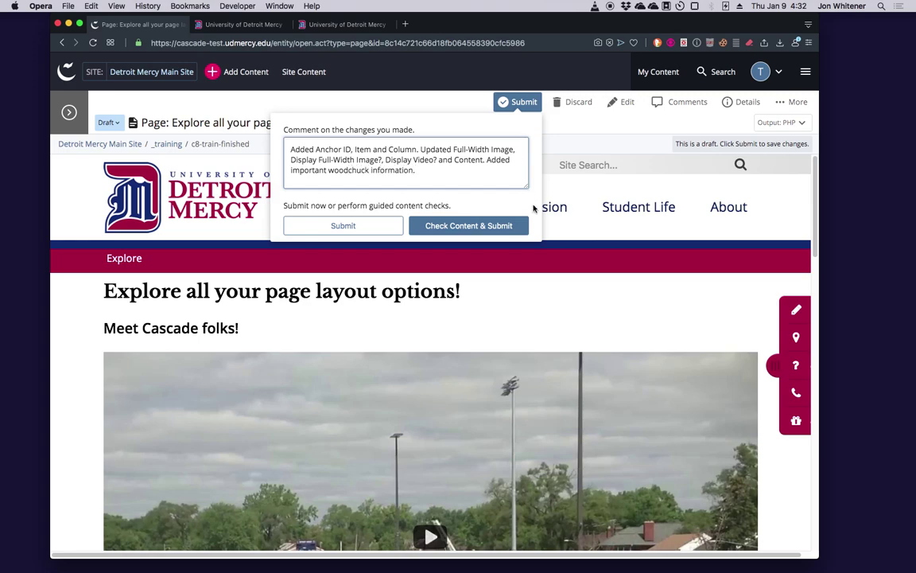
left_click(461, 226)
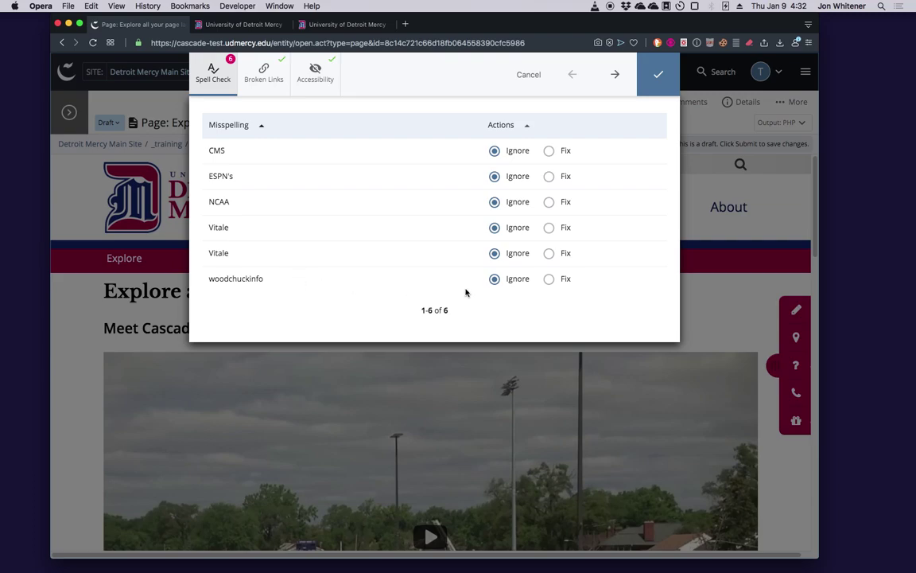
Step: Review the suggested spelling fixes for the first flagged "Vitale" and set that word back to Ignore
left_click(549, 229)
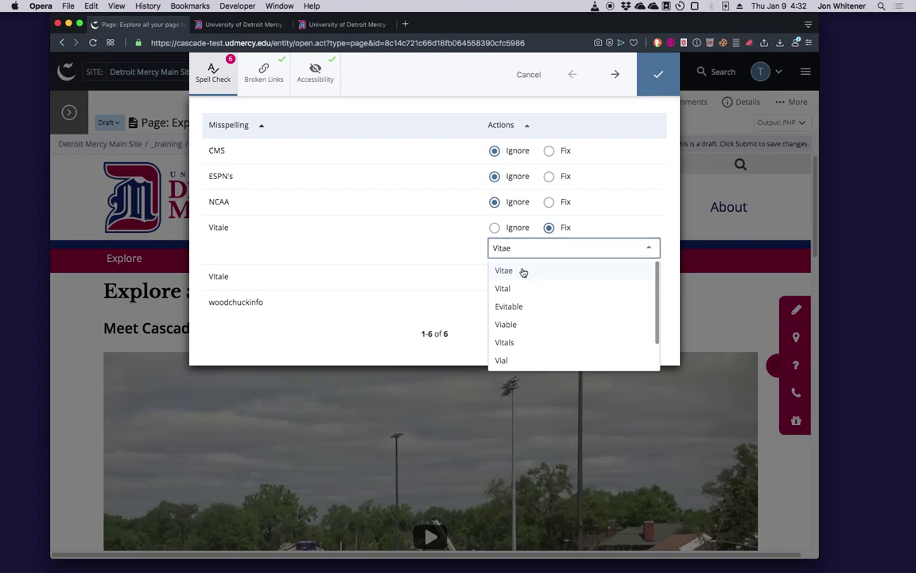
scroll(529, 347, "down", 2)
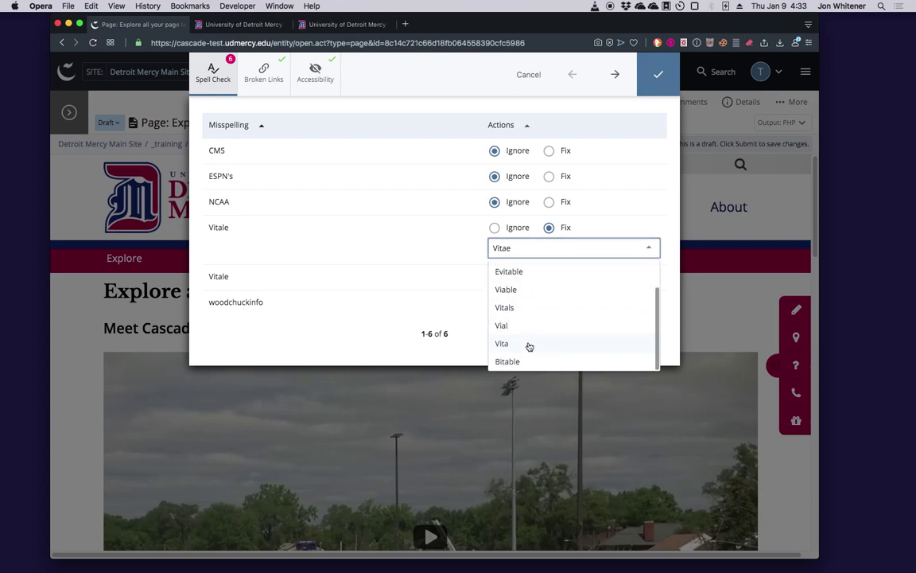
scroll(529, 347, "up", 3)
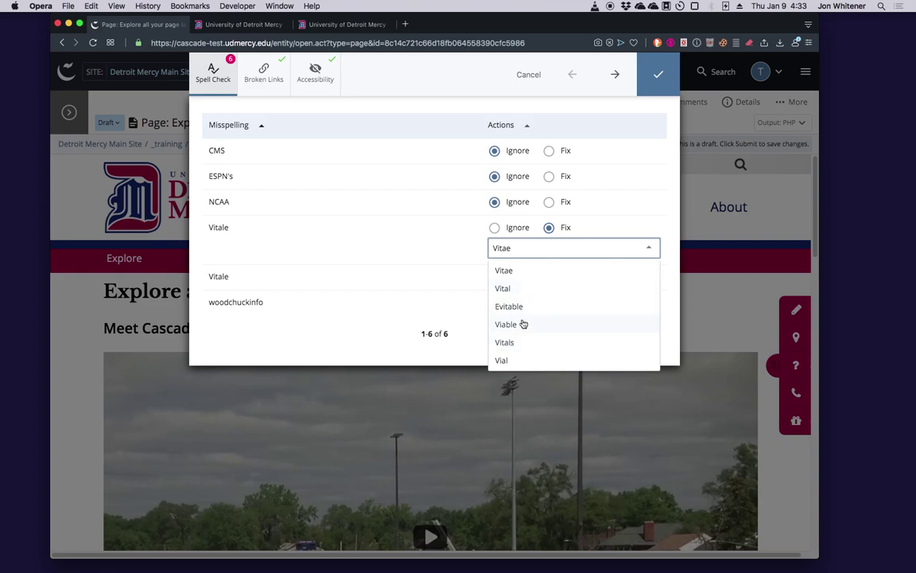
left_click(494, 229)
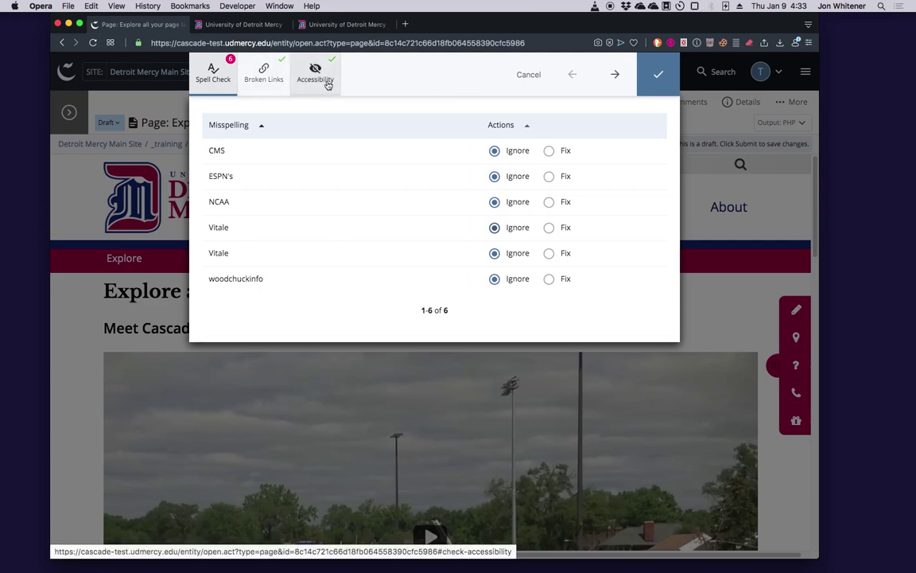
Step: Submit the page with all flagged spellings ignored and publish c8-train-finished to www-test
left_click(658, 79)
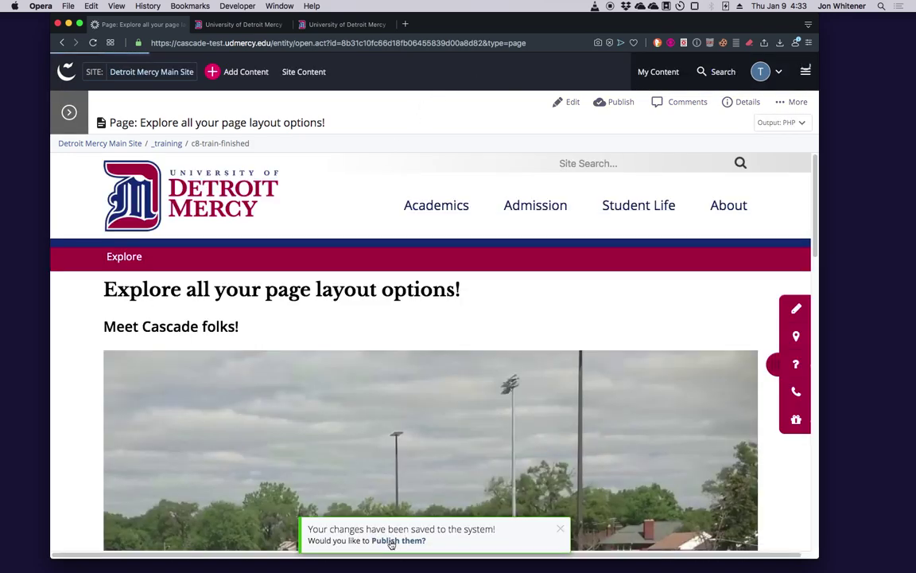
left_click(390, 541)
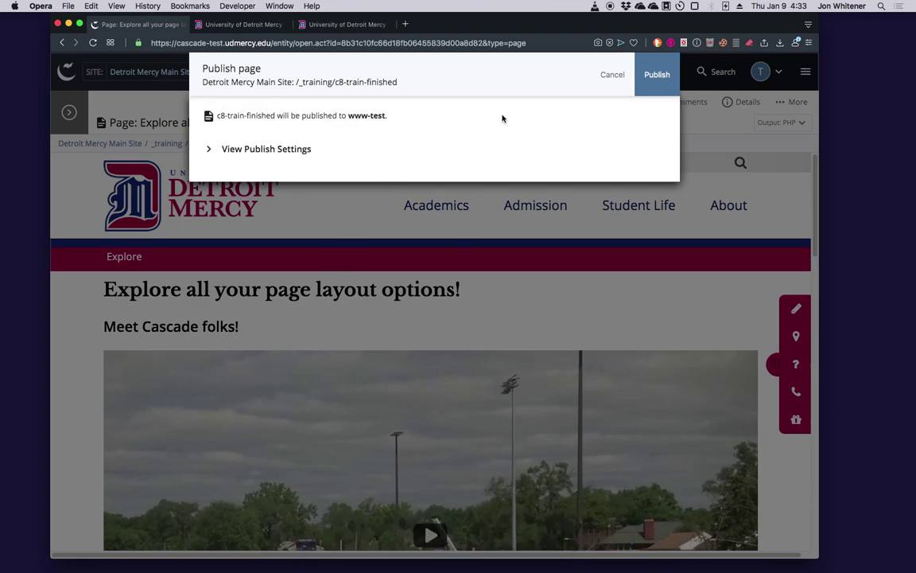
left_click(658, 75)
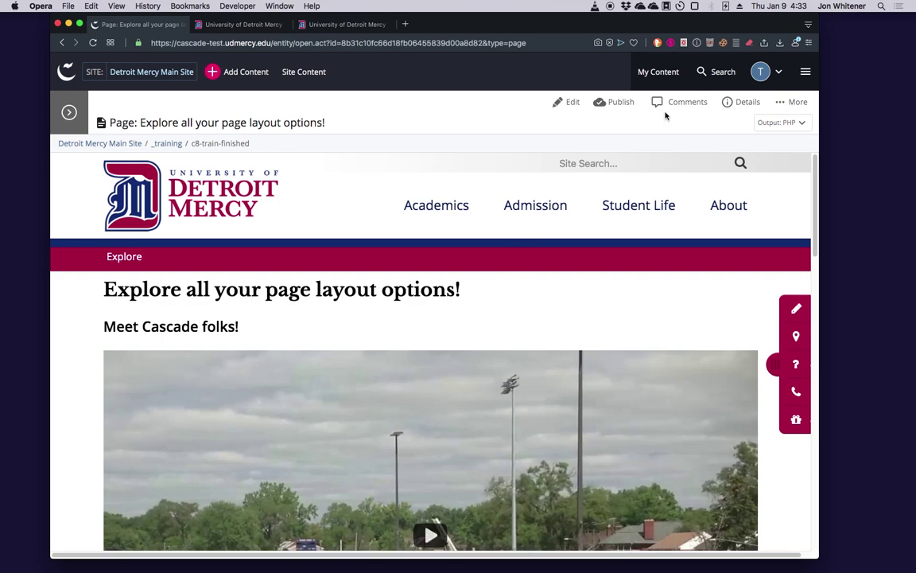
Step: Open the live version of the published c8-train-finished page and look down its content
left_click(790, 104)
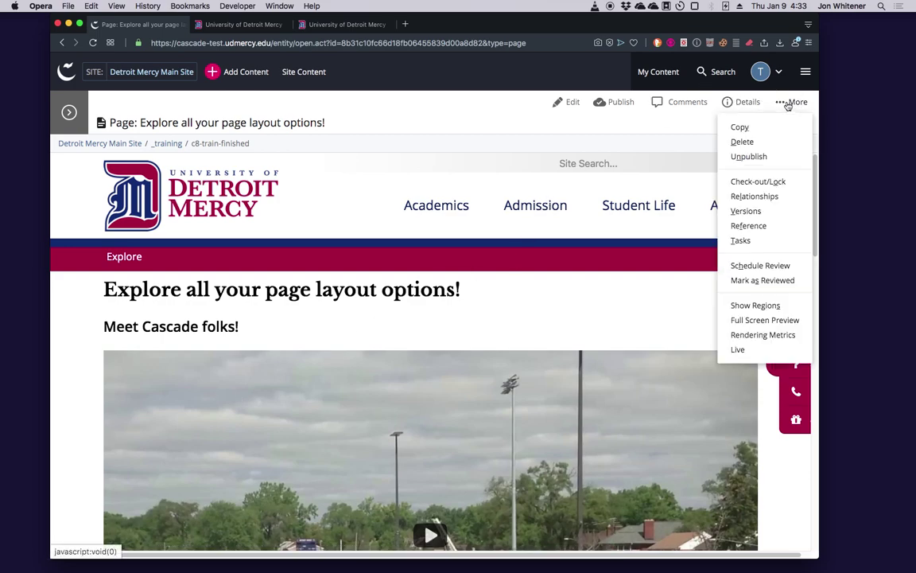
left_click(759, 351)
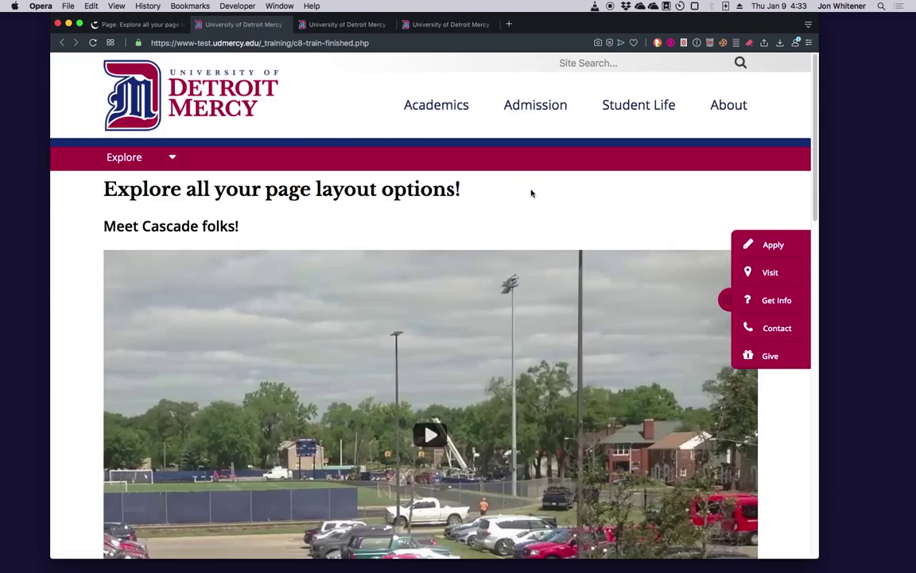
scroll(536, 207, "down", 2)
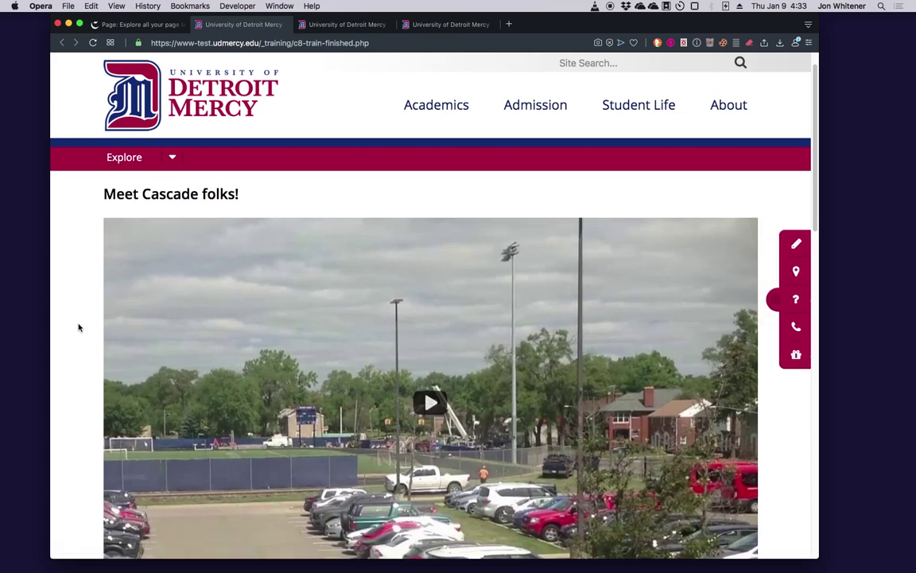
Step: Examine the live c8-train-finished page from the video through the accordion and three columns to the call to action button
scroll(78, 327, "down", 2)
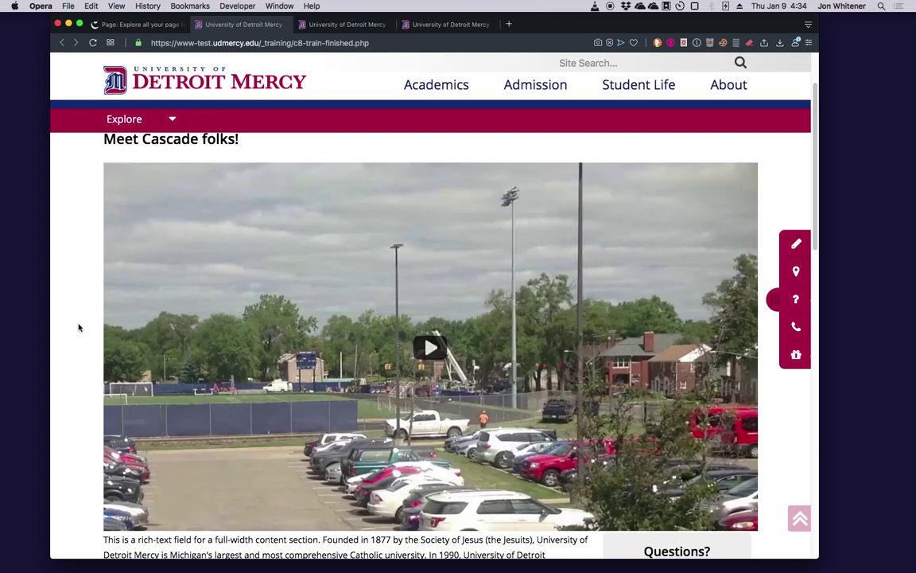
scroll(79, 326, "down", 1)
scroll(79, 327, "down", 1)
scroll(79, 327, "down", 4)
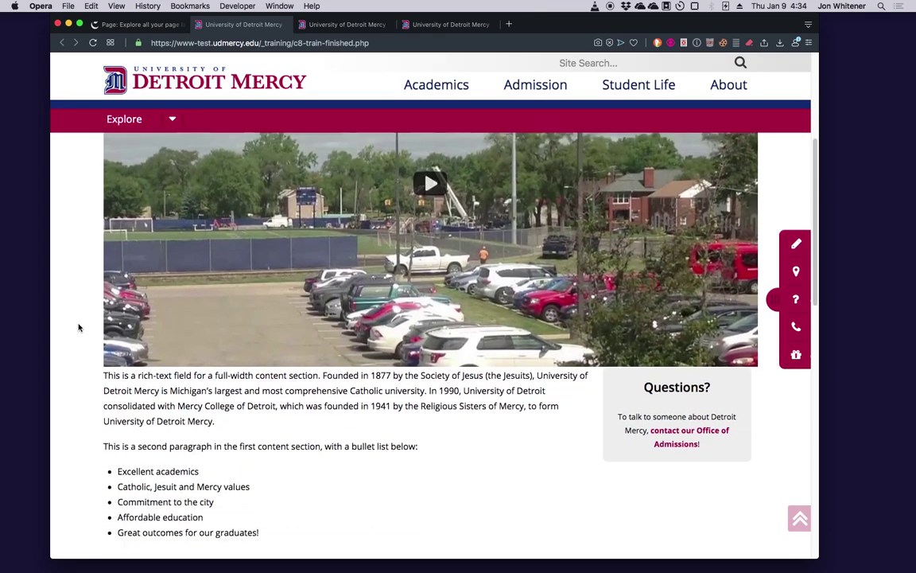
scroll(79, 327, "down", 2)
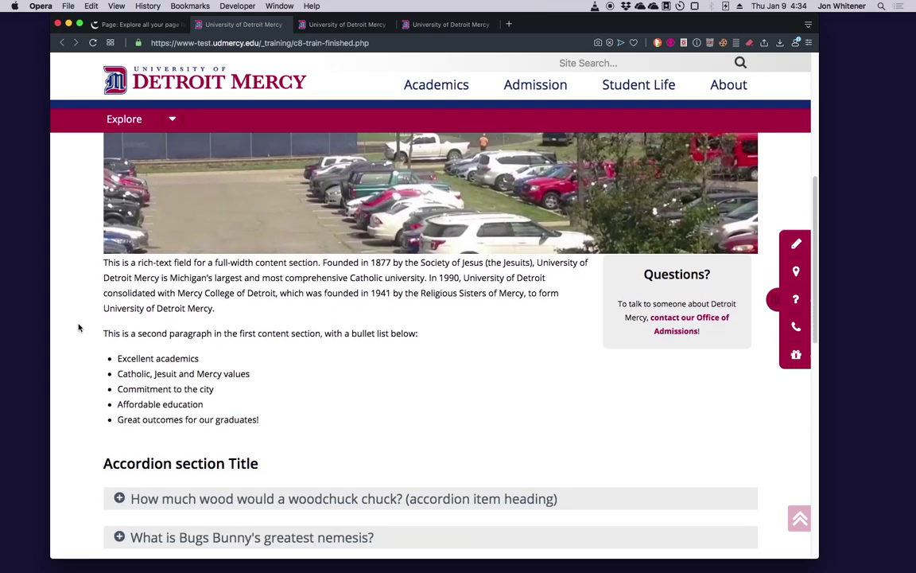
scroll(79, 327, "down", 1)
scroll(79, 327, "down", 4)
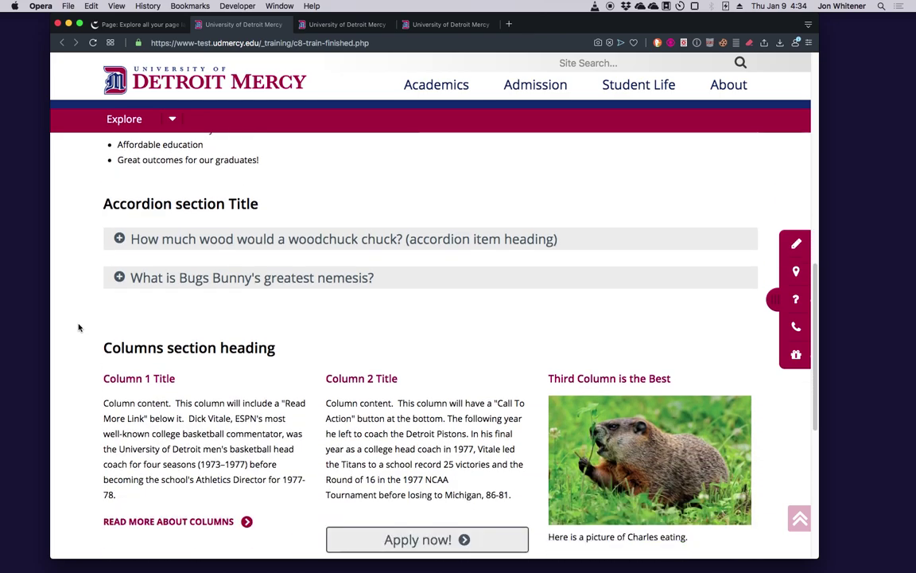
scroll(79, 327, "down", 1)
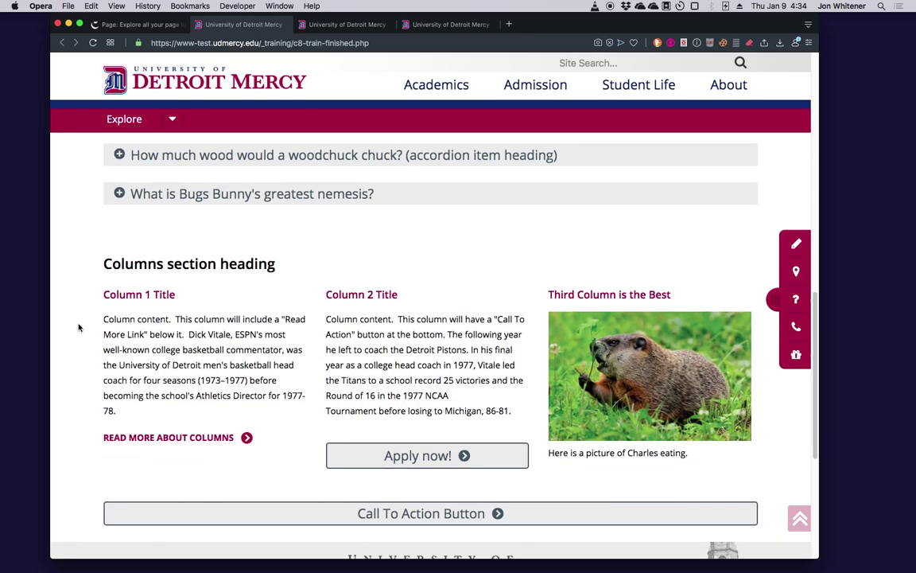
scroll(78, 327, "down", 1)
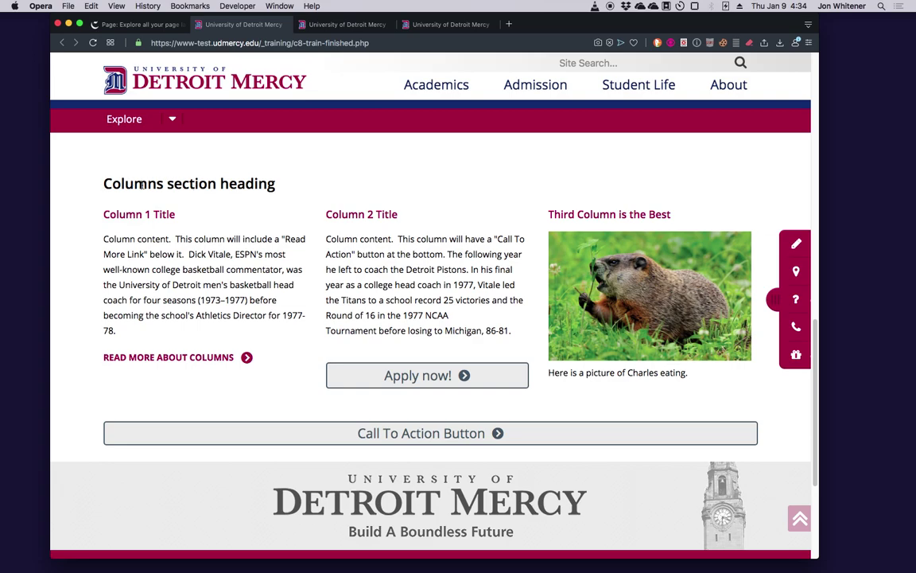
scroll(299, 191, "up", 10)
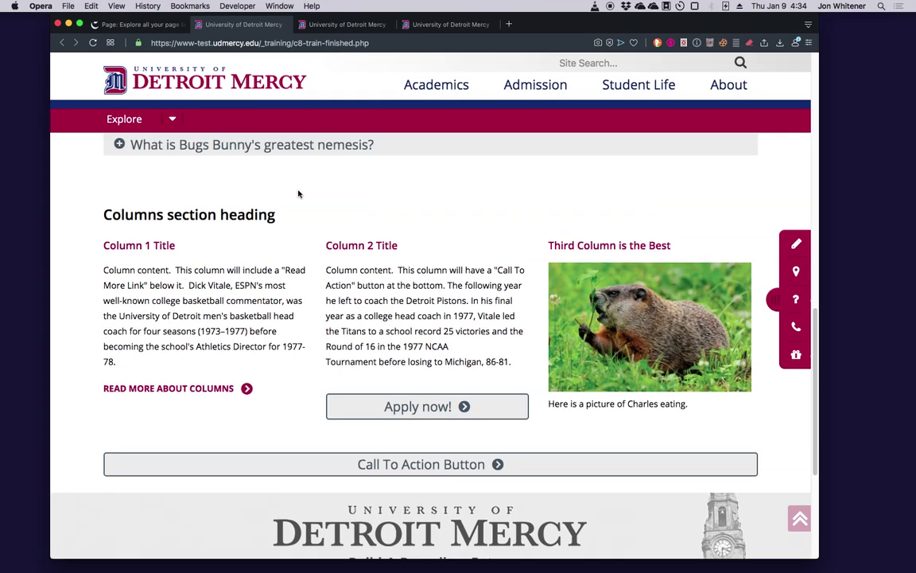
scroll(310, 183, "up", 3)
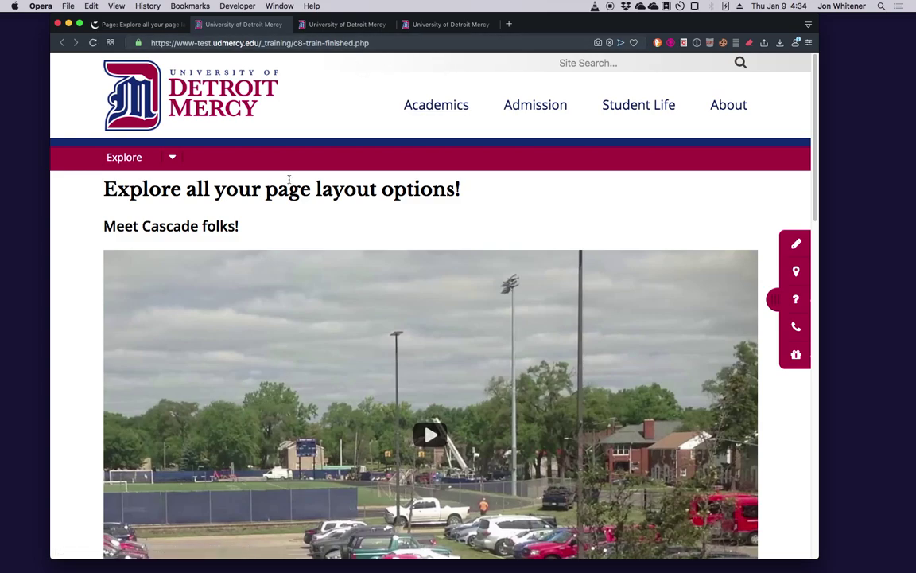
Step: Load the live page with #woodchuckinfo added to its address to test the anchor on the columns section
left_click(385, 41)
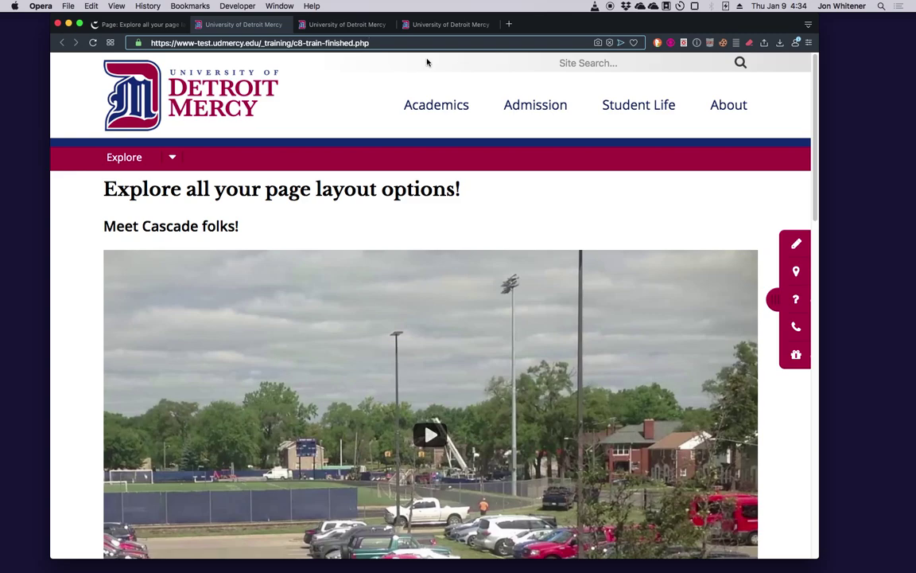
type("#")
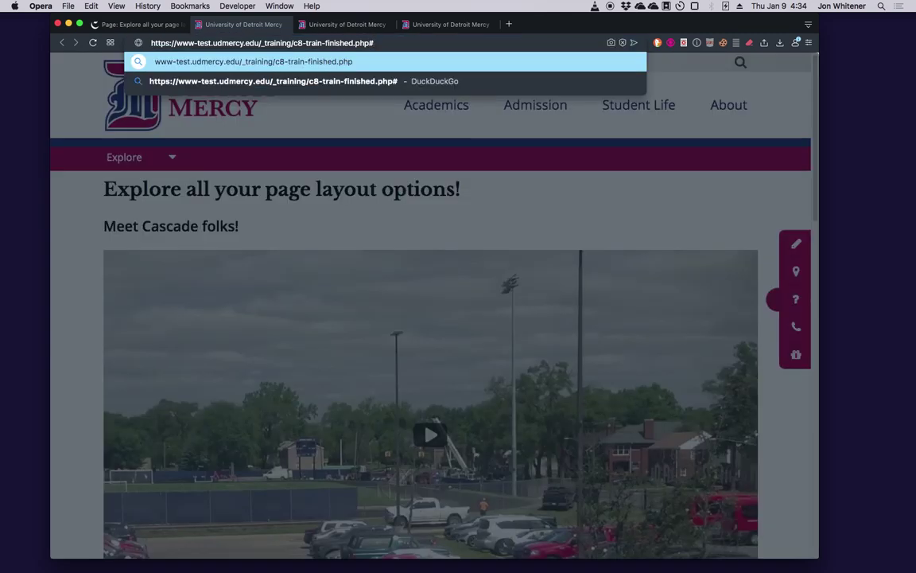
type("woodchuckinfo")
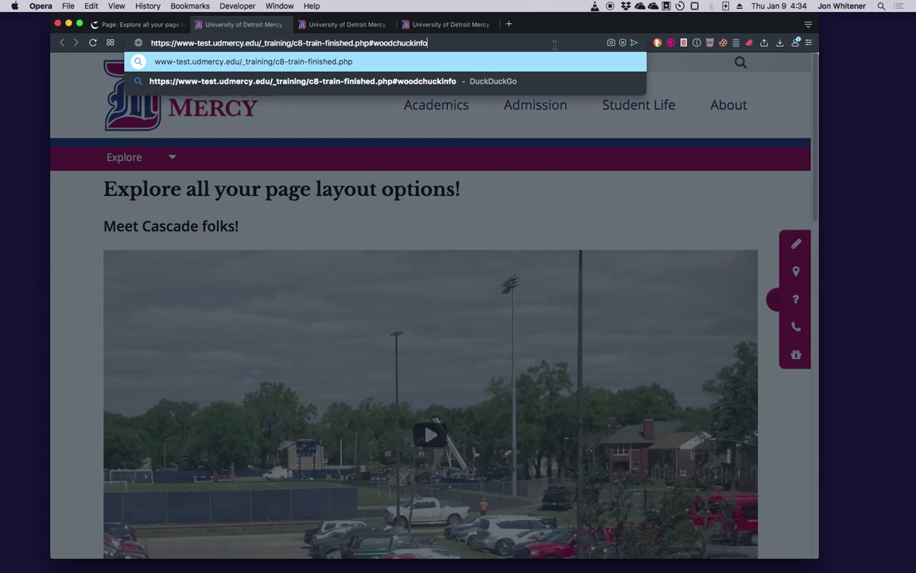
key("Return")
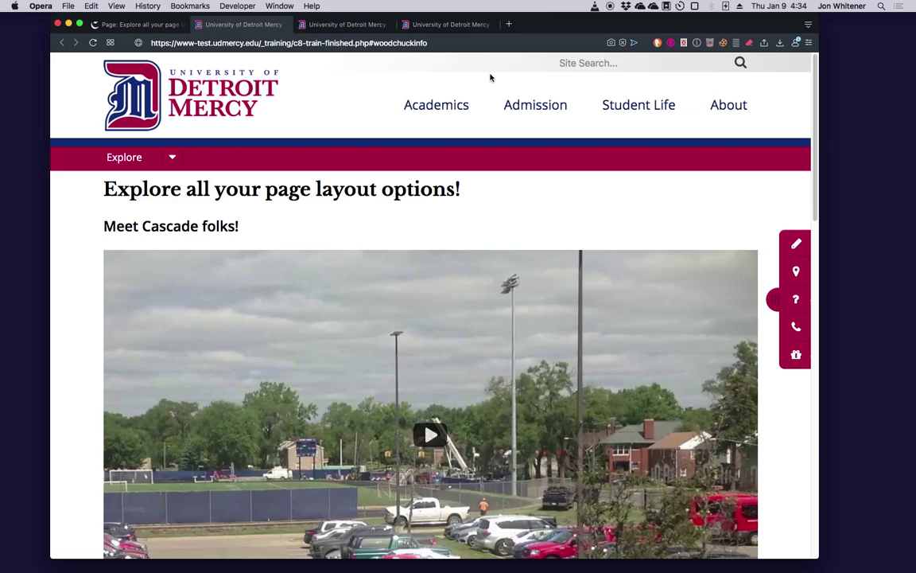
scroll(509, 80, "down", 15)
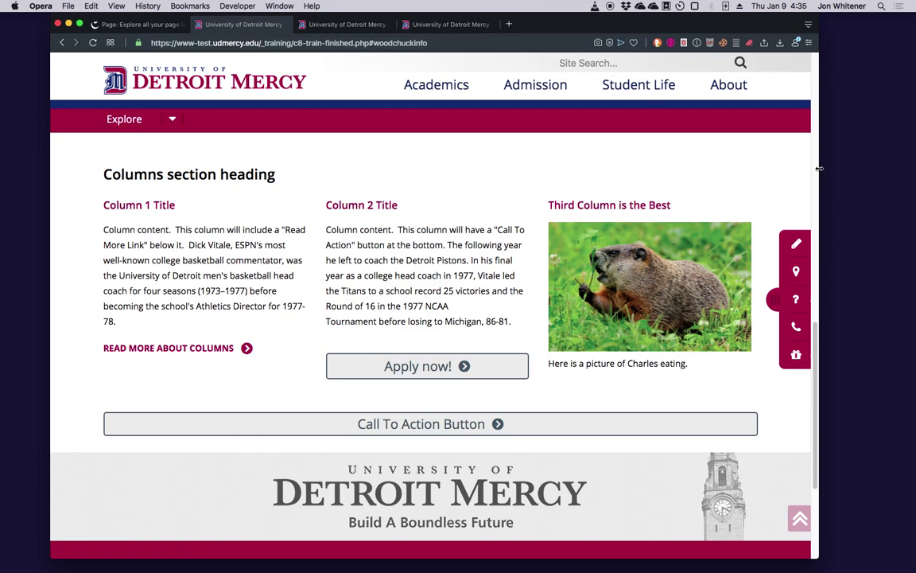
left_click(372, 43)
left_click(372, 43)
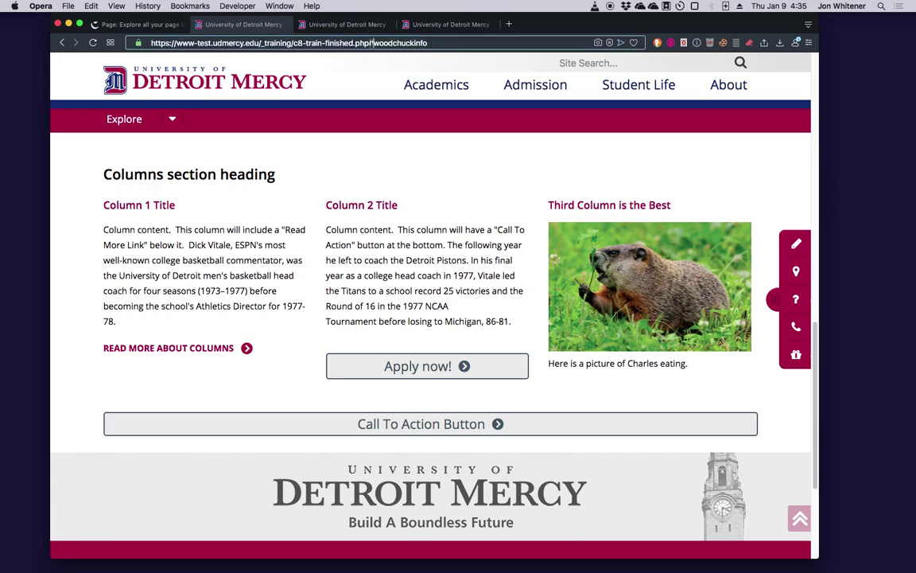
Step: Go back to the page address without the anchor and preview the layout in a phone-width browser window before widening it
left_click(63, 43)
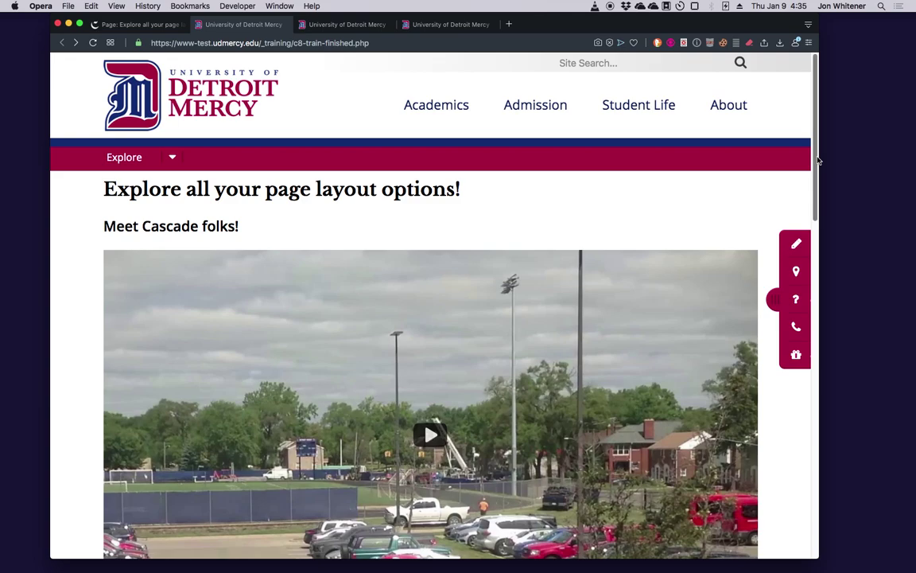
left_click_drag(819, 157, 316, 205)
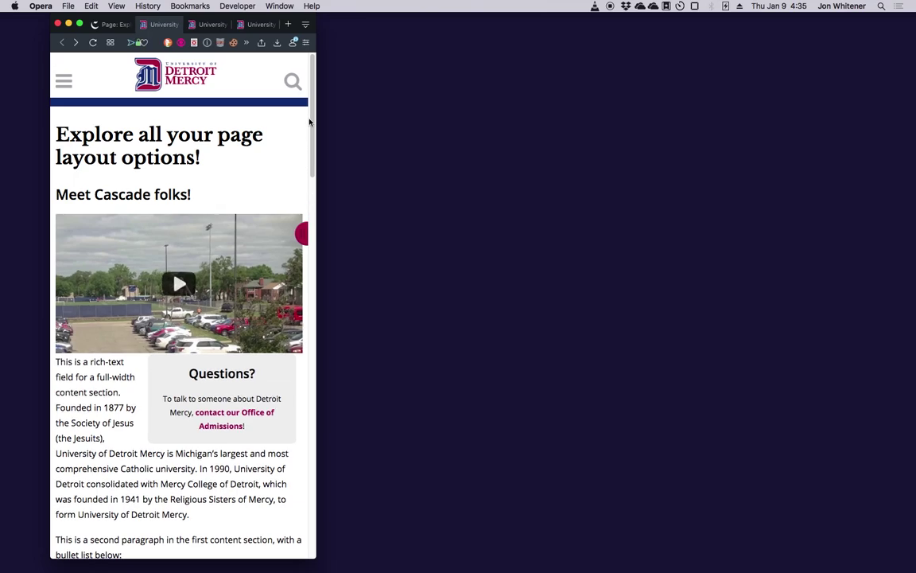
left_click_drag(313, 117, 286, 99)
left_click_drag(316, 78, 670, 96)
Step: Add #woodchuckinfo to the page address again, narrow the browser window and load the anchor in the mobile layout
left_click(379, 46)
left_click(381, 43)
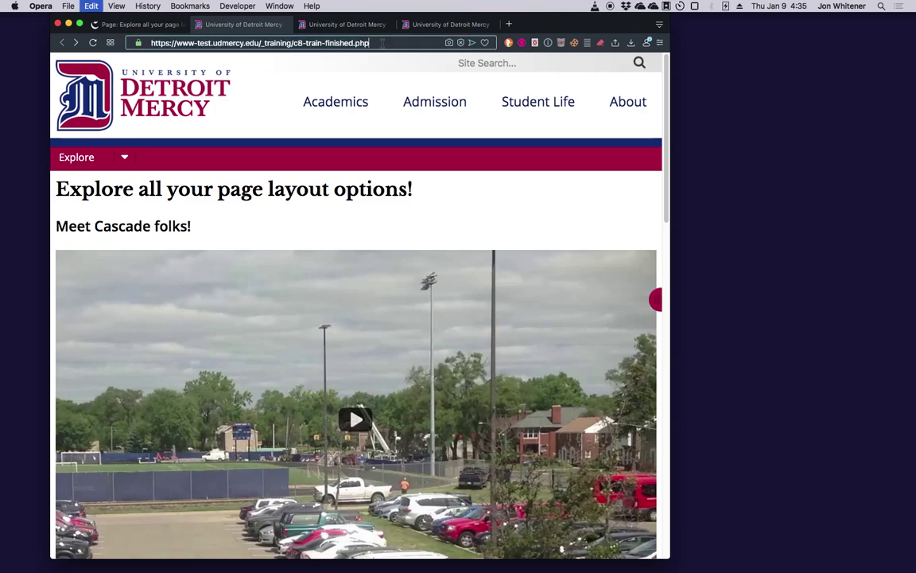
type("woodchuckinfo")
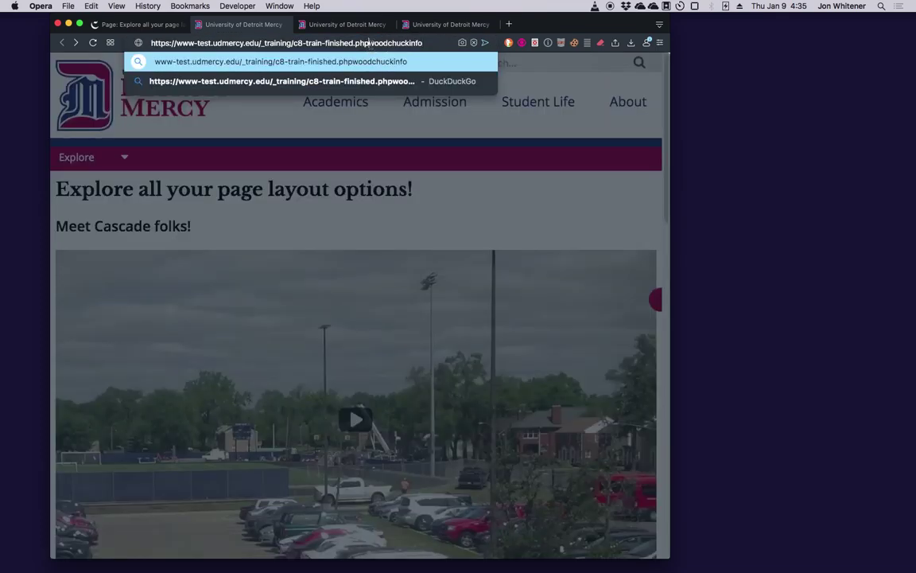
type("#")
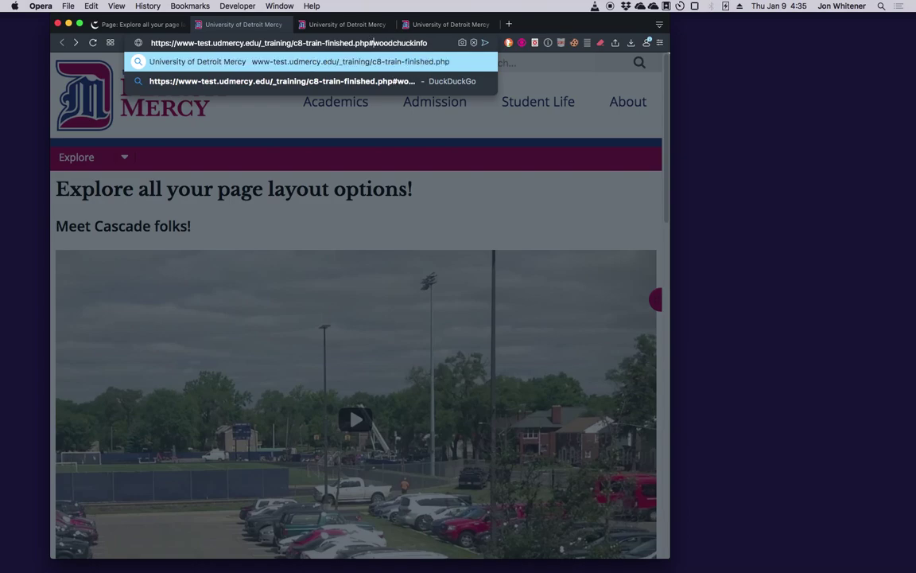
triple_click(435, 42)
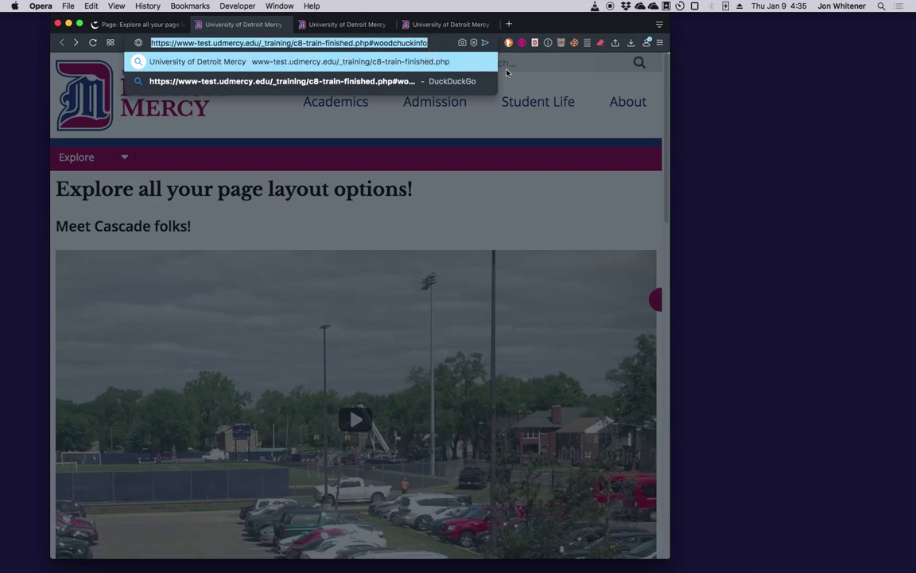
left_click_drag(670, 141, 404, 151)
left_click(163, 42)
key("Return")
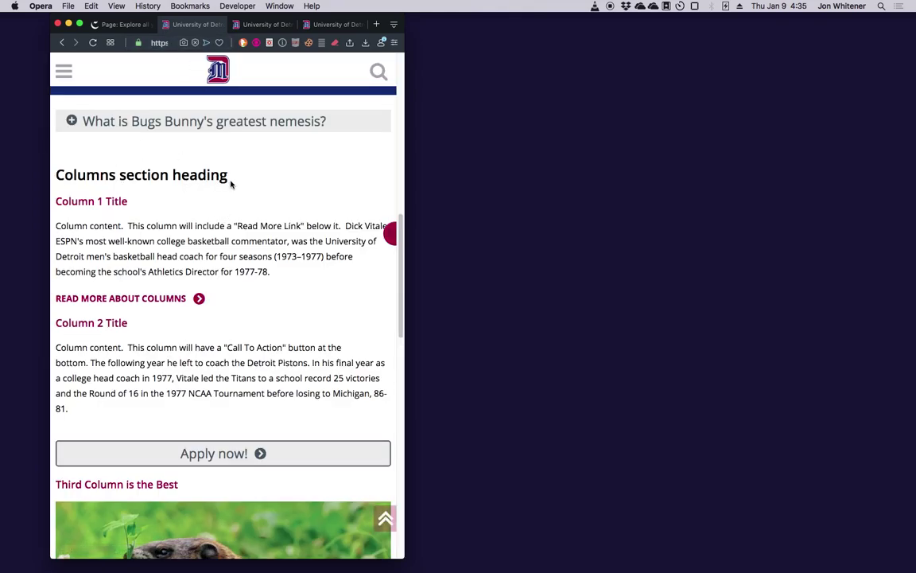
Step: Widen the browser window and return to the page in Cascade to look through its previewed content
left_click_drag(405, 156, 859, 165)
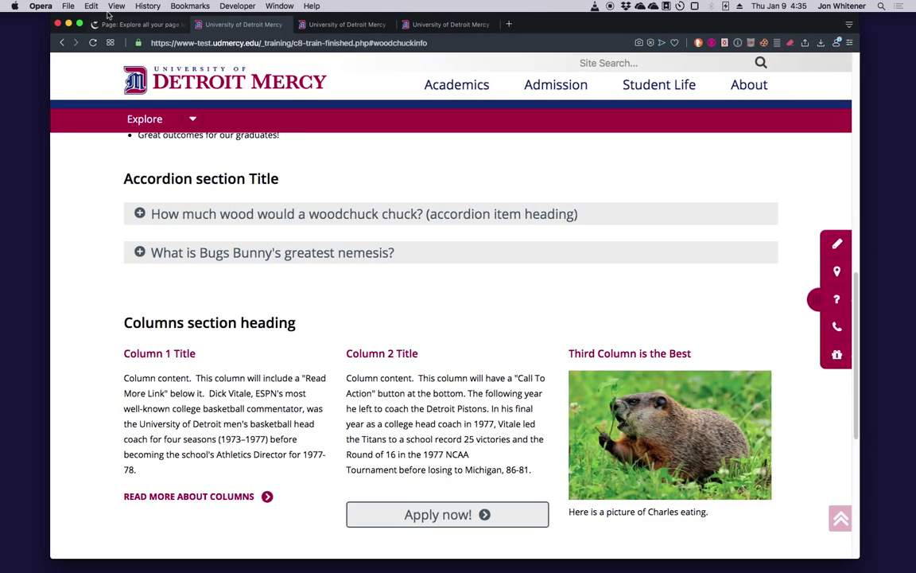
left_click(139, 27)
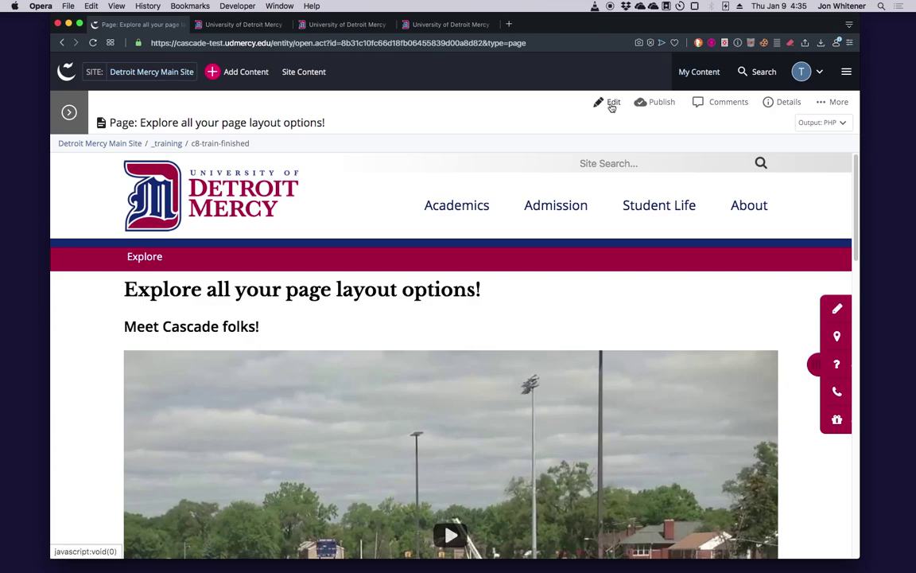
scroll(466, 437, "down", 10)
scroll(467, 436, "down", 5)
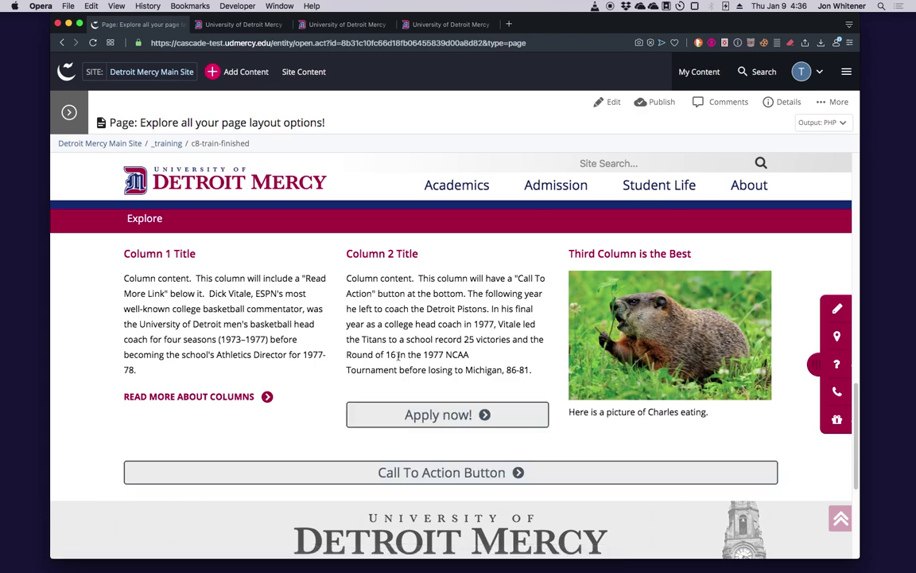
scroll(401, 360, "up", 5)
scroll(401, 366, "up", 10)
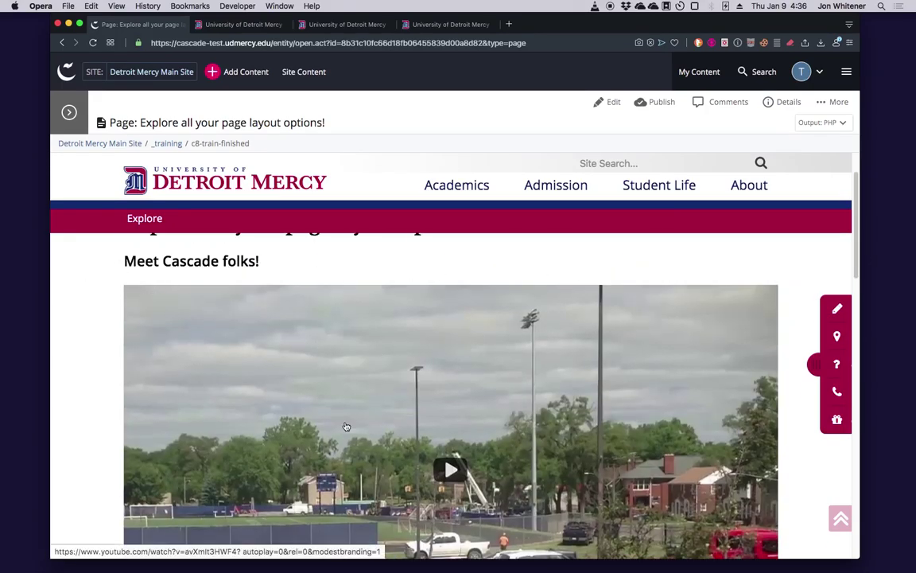
scroll(347, 427, "down", 1)
scroll(347, 426, "down", 5)
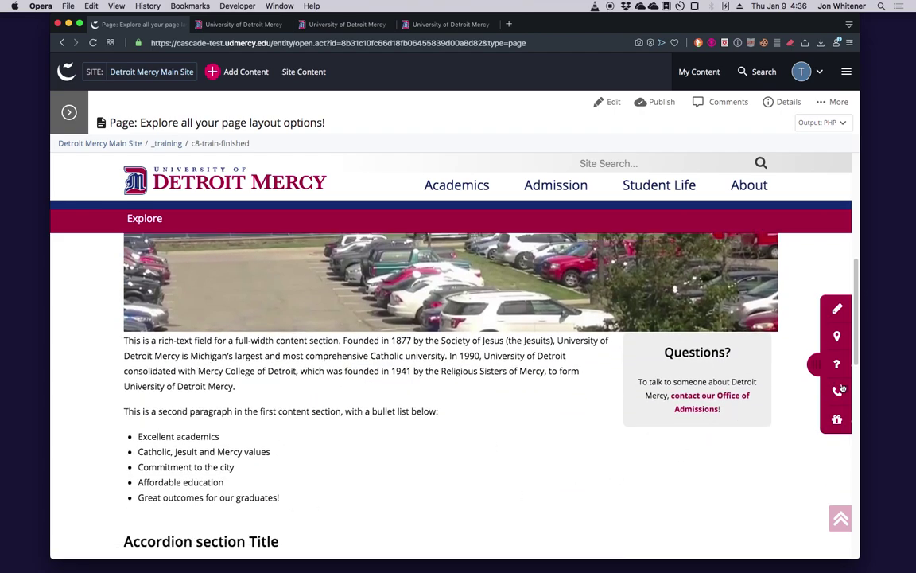
Step: Expand and collapse the woodchuck accordion item in the preview, and examine the columns section and call to action button below it
left_click(708, 411)
scroll(461, 424, "down", 4)
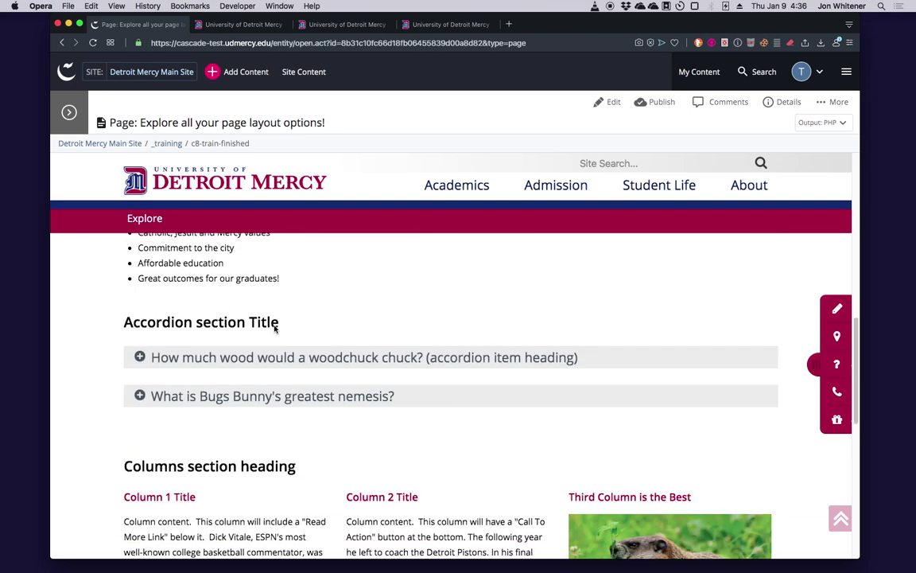
left_click(182, 357)
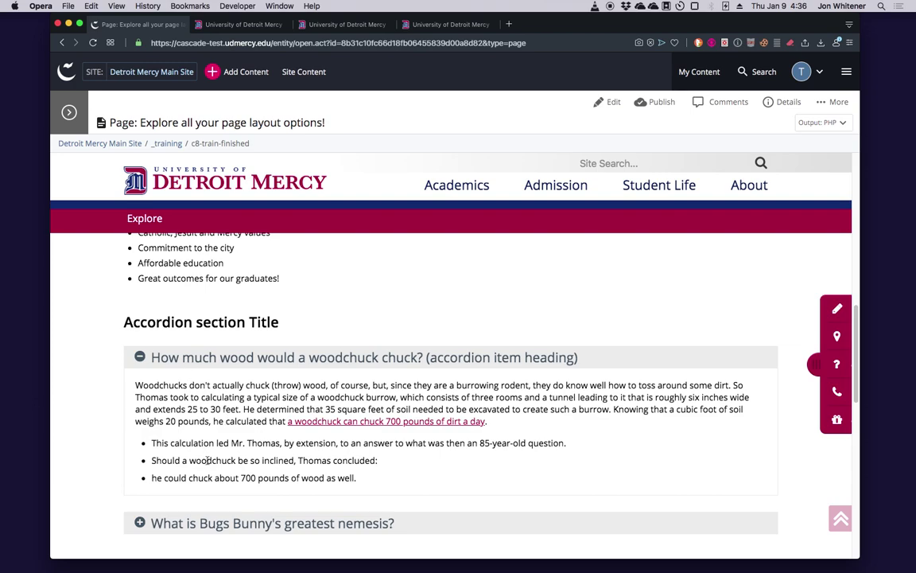
left_click(203, 362)
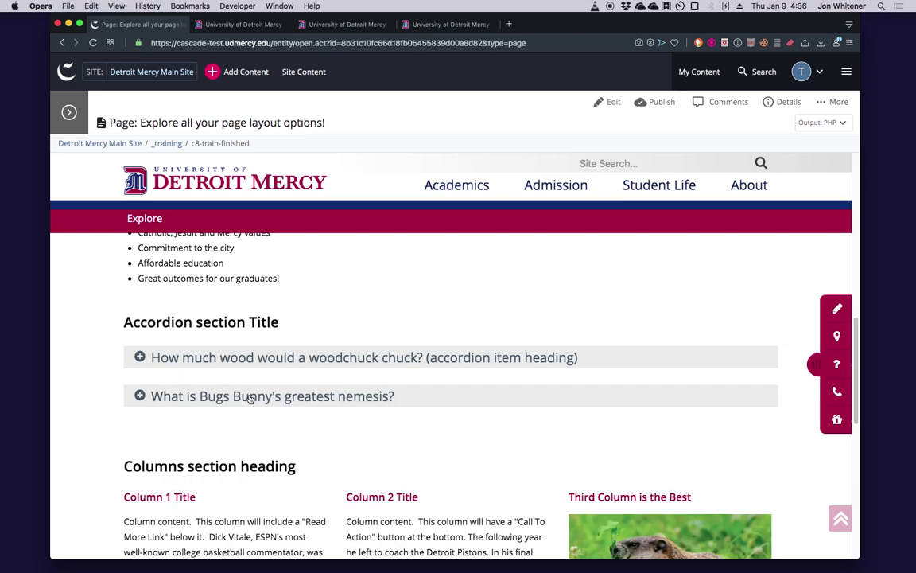
scroll(250, 401, "down", 3)
scroll(250, 401, "down", 2)
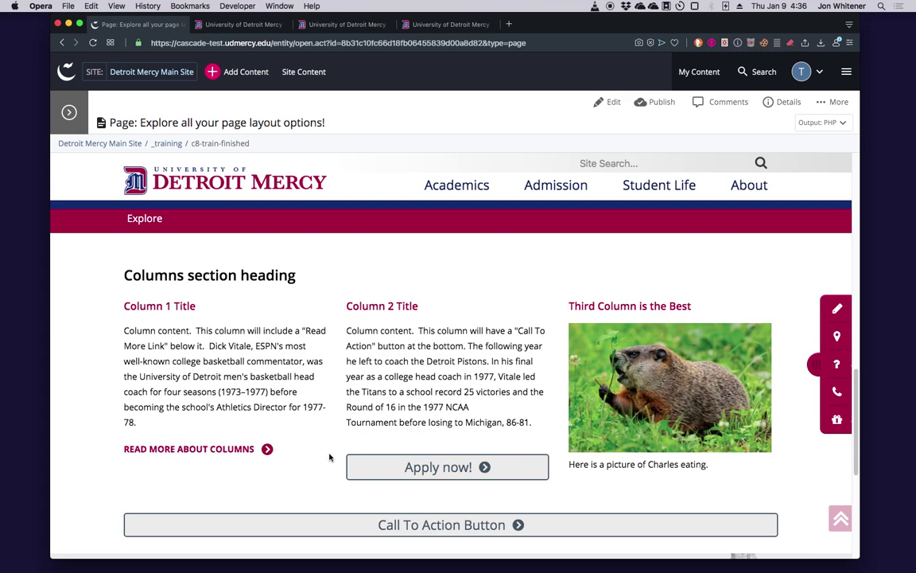
scroll(330, 457, "down", 4)
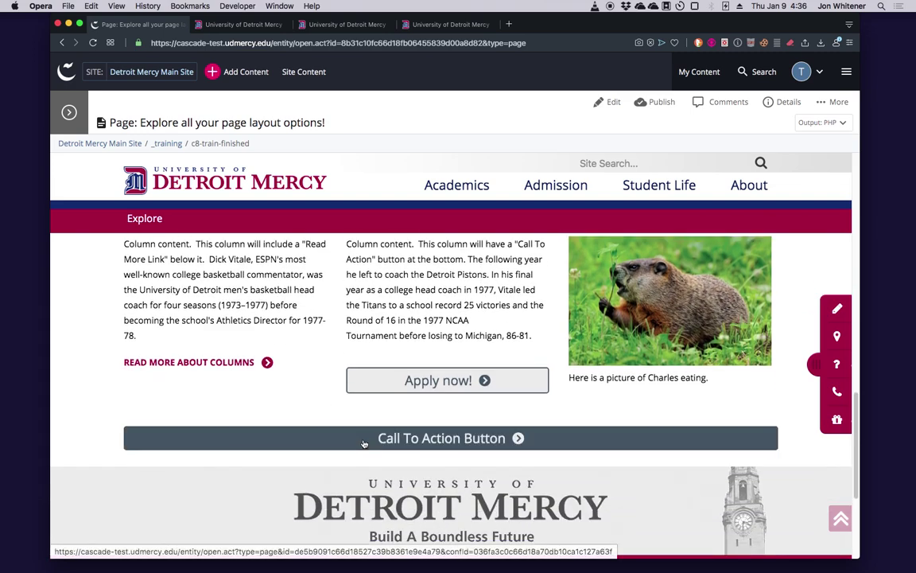
Step: Open the training page for editing and collapse its first three main content sections to review the fourth section's content type options
left_click(603, 100)
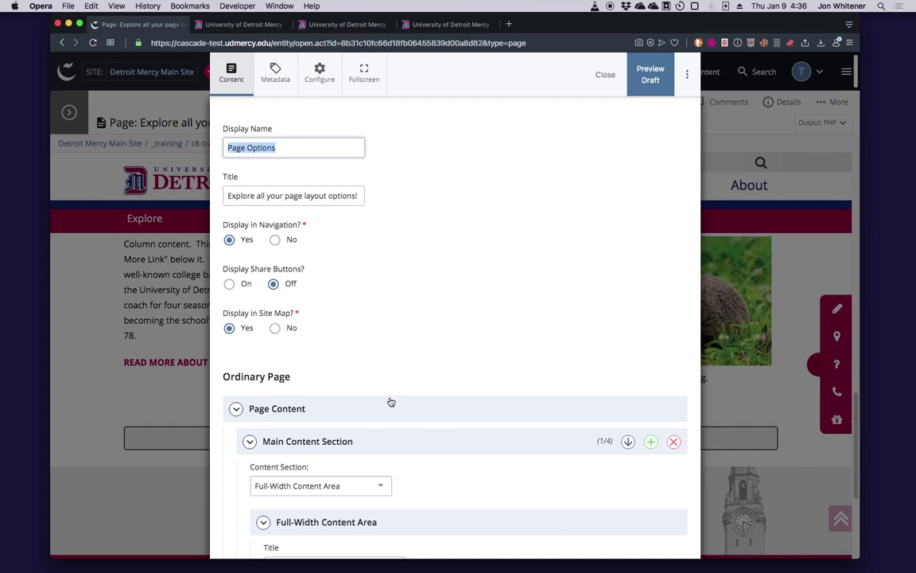
left_click(358, 440)
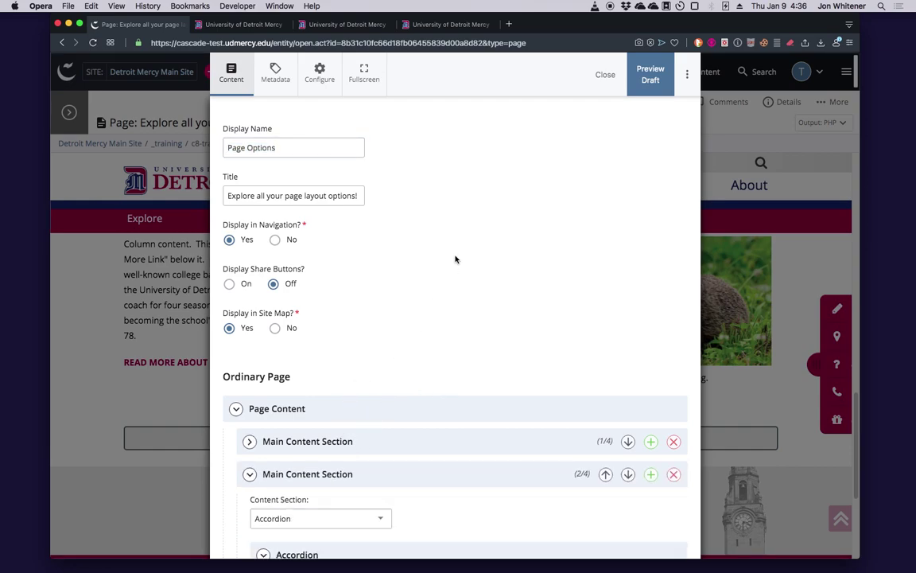
scroll(458, 250, "down", 3)
scroll(461, 238, "down", 5)
left_click(408, 163)
left_click(398, 199)
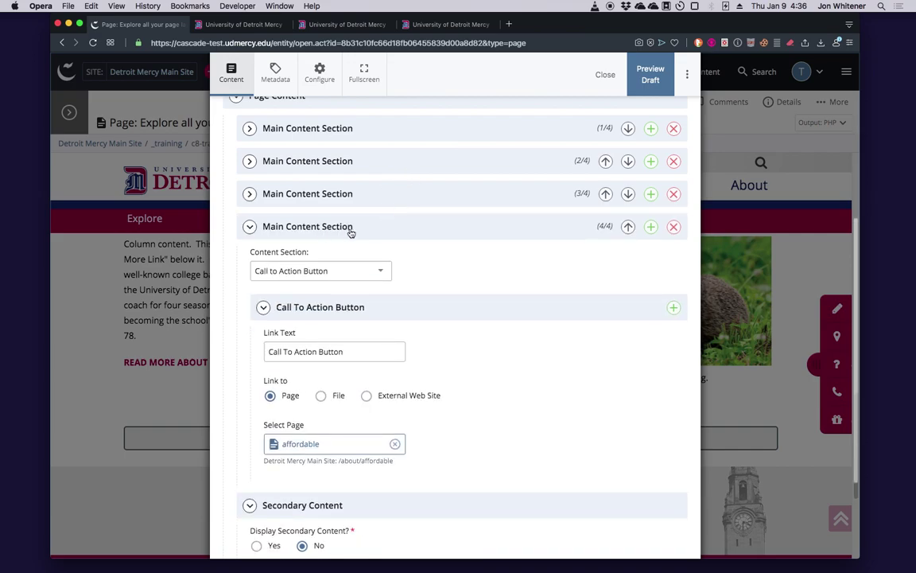
left_click(381, 271)
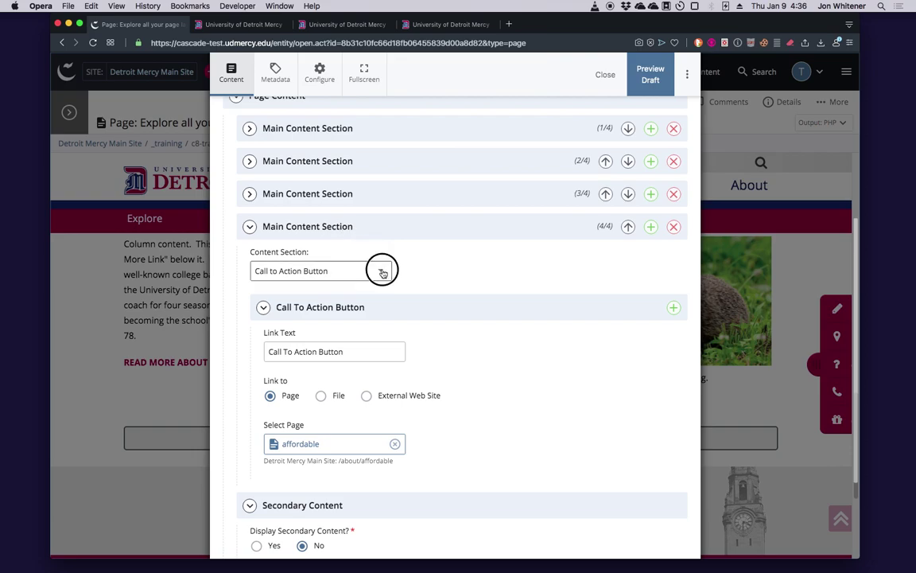
left_click(227, 279)
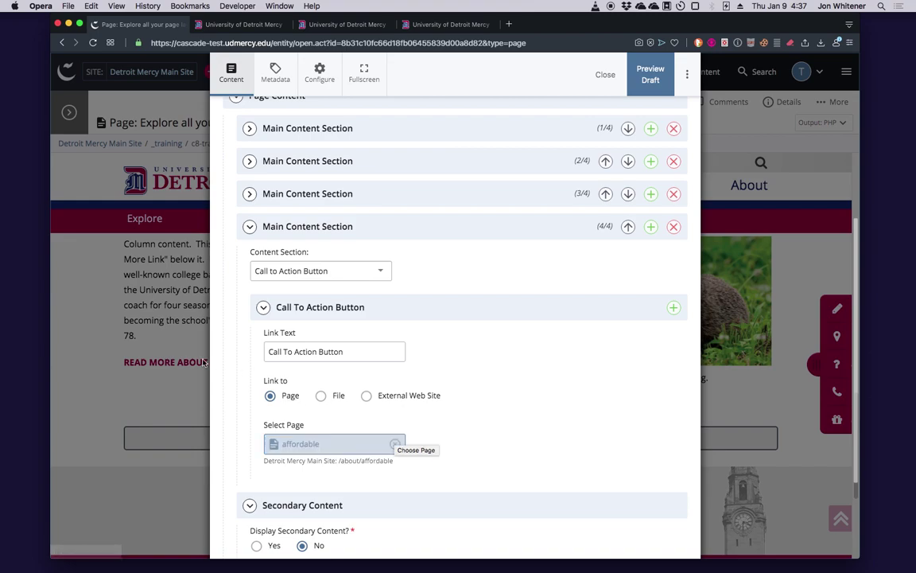
Step: Switch to the published training page and examine its call to action button, columns and accordion sections
left_click(243, 25)
scroll(386, 403, "down", 5)
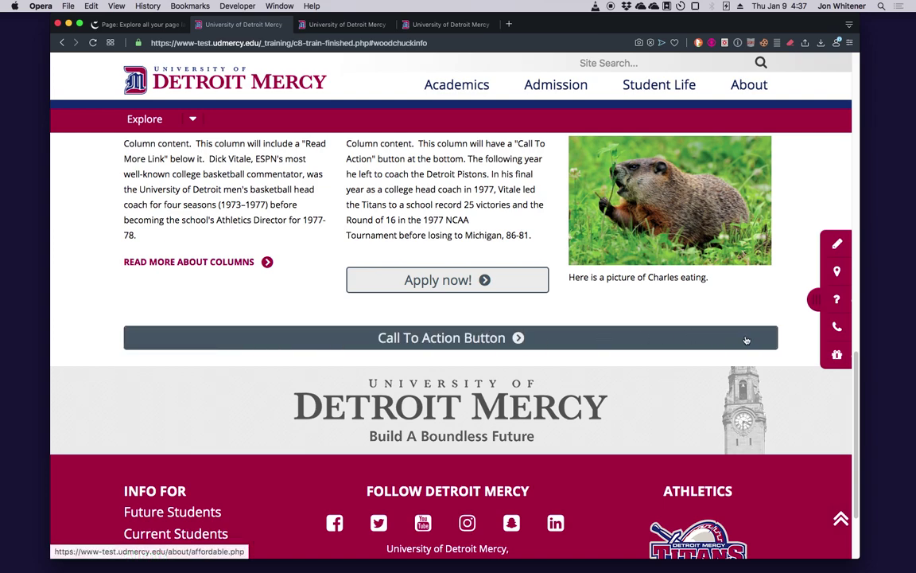
scroll(106, 331, "up", 3)
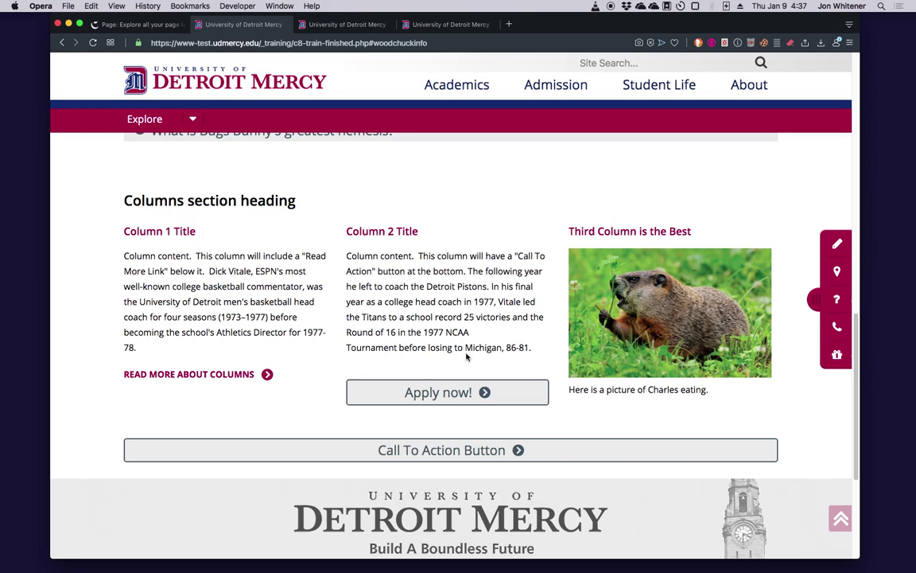
scroll(467, 354, "up", 3)
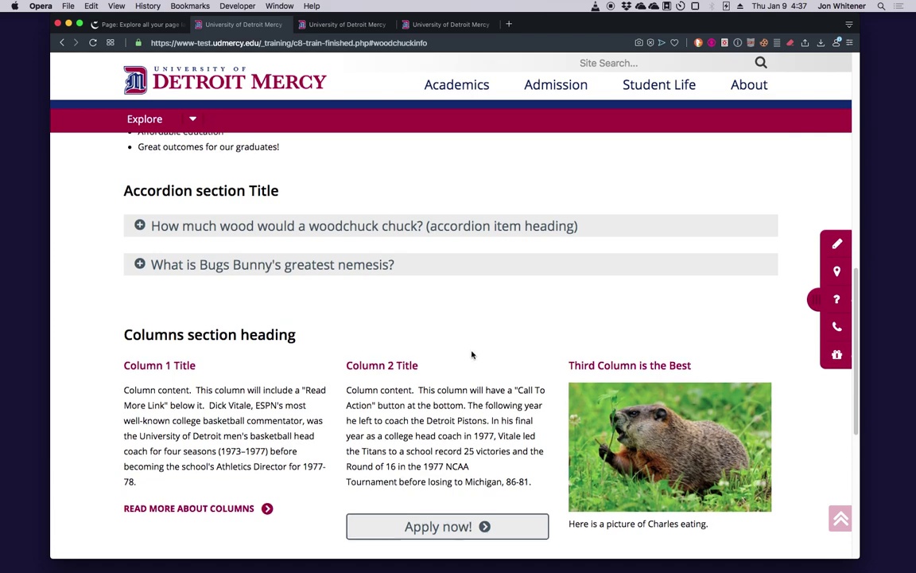
scroll(472, 355, "down", 3)
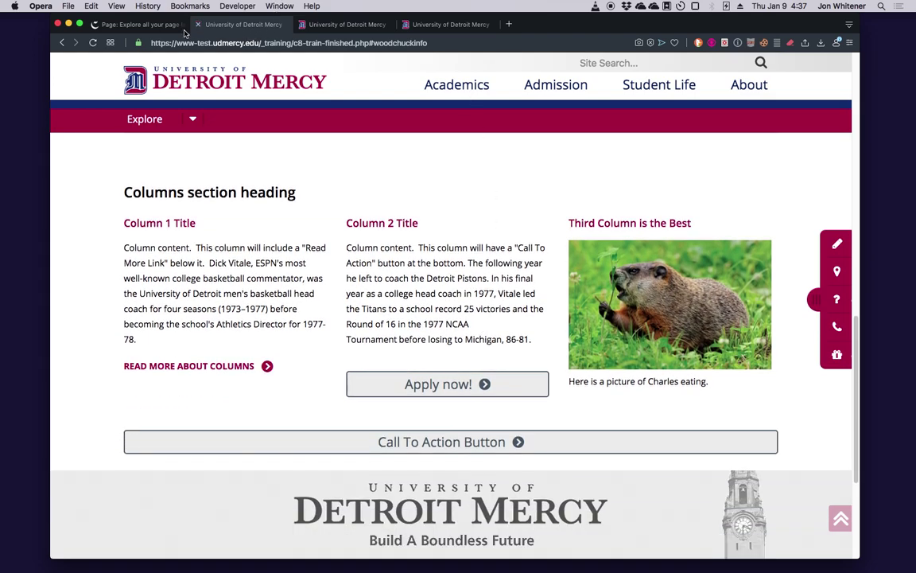
Step: Return to the page editor in Cascade and collapse the fourth main content section to reach the Secondary Content settings
left_click(160, 24)
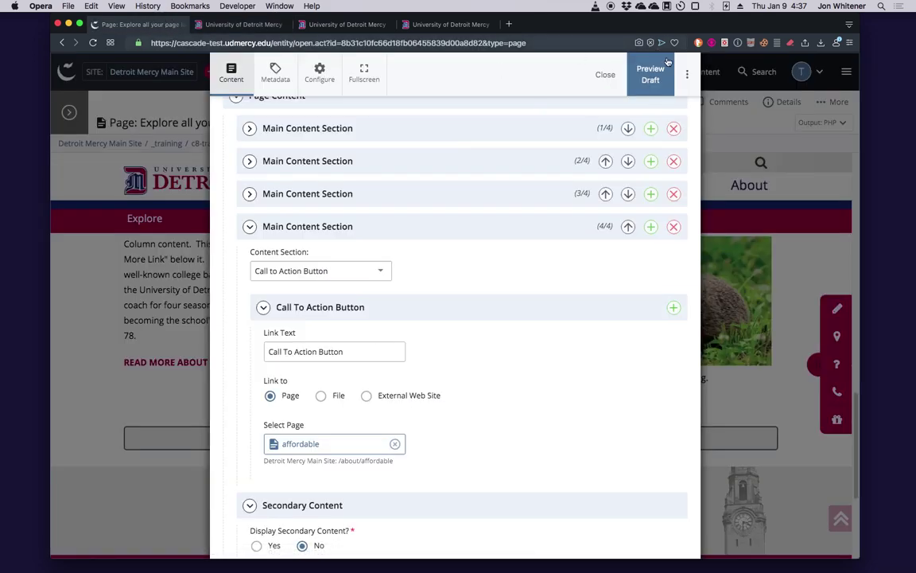
scroll(598, 447, "down", 2)
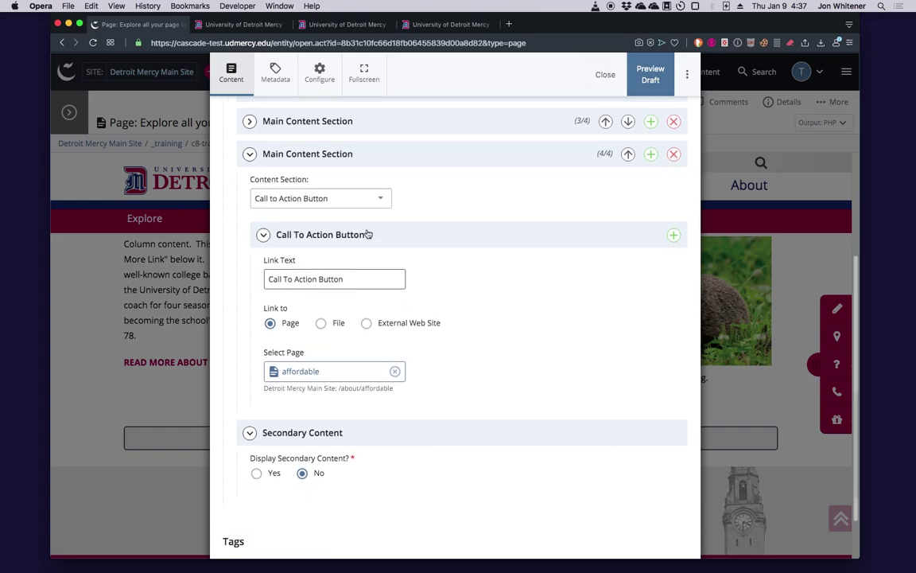
left_click(339, 155)
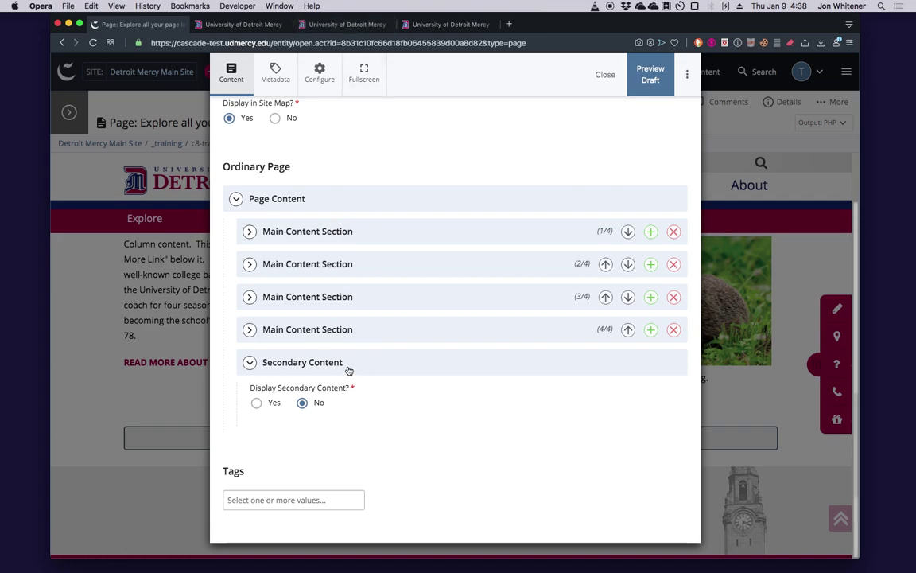
Step: Switch to the published Secondary Content area example page and examine its side column of contact details, coffee item and video
left_click(361, 25)
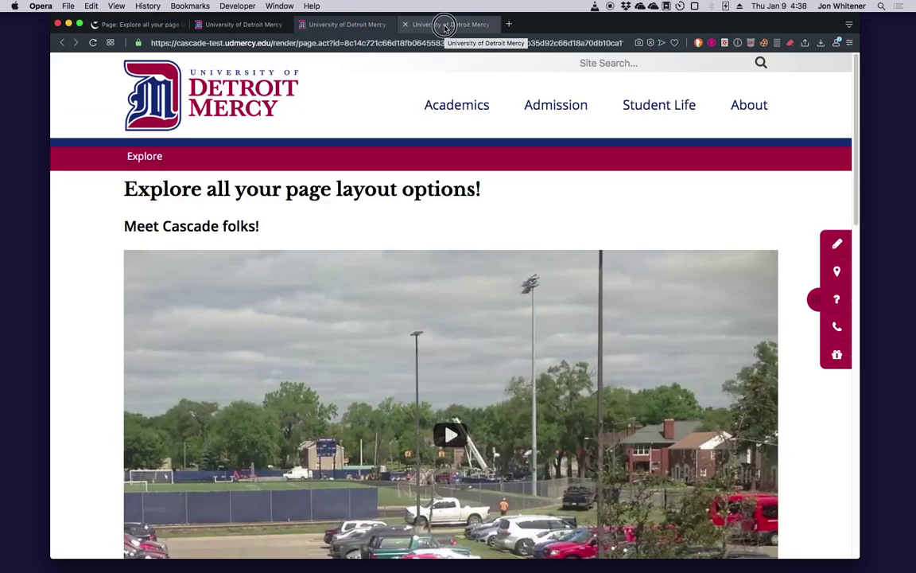
left_click(444, 27)
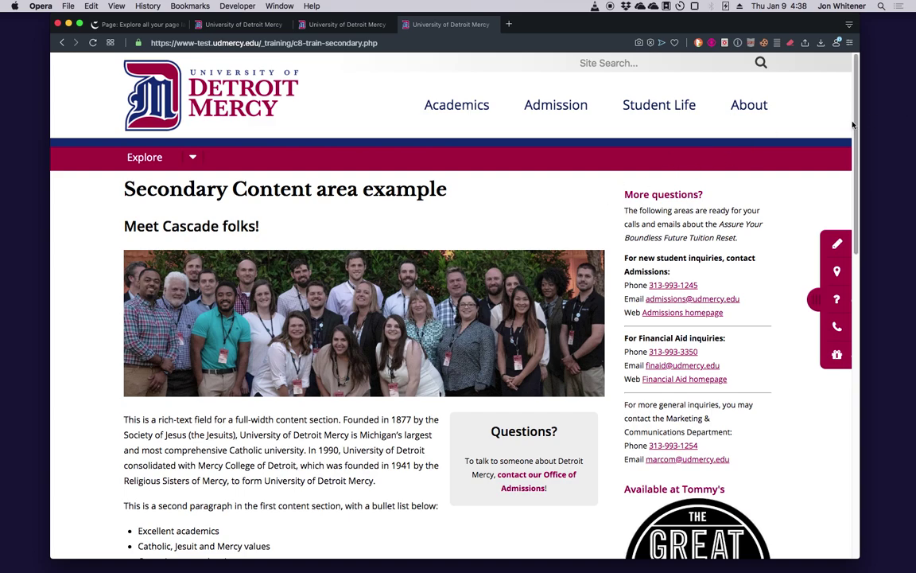
left_click_drag(856, 123, 856, 119)
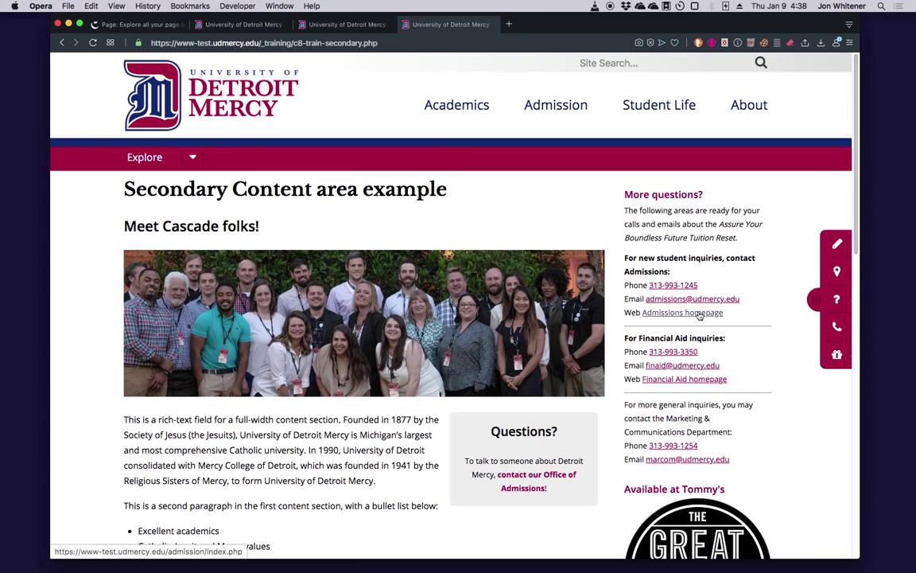
left_click_drag(859, 180, 861, 174)
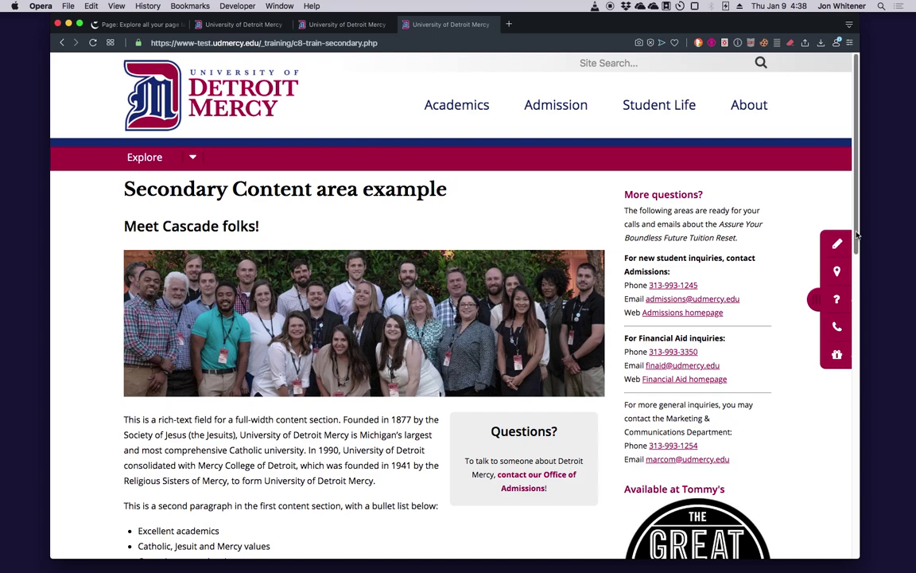
scroll(861, 272, "down", 2)
left_click_drag(861, 272, 872, 358)
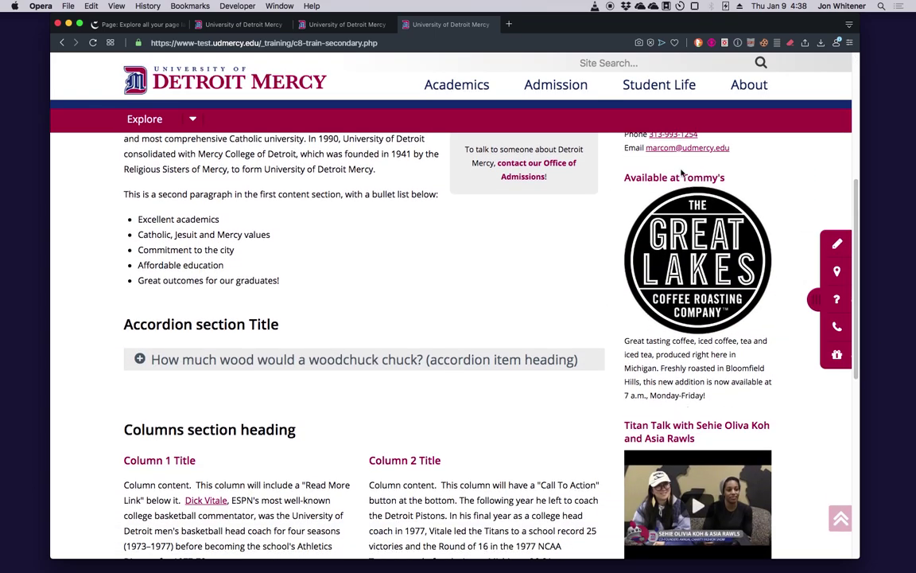
left_click_drag(855, 207, 868, 290)
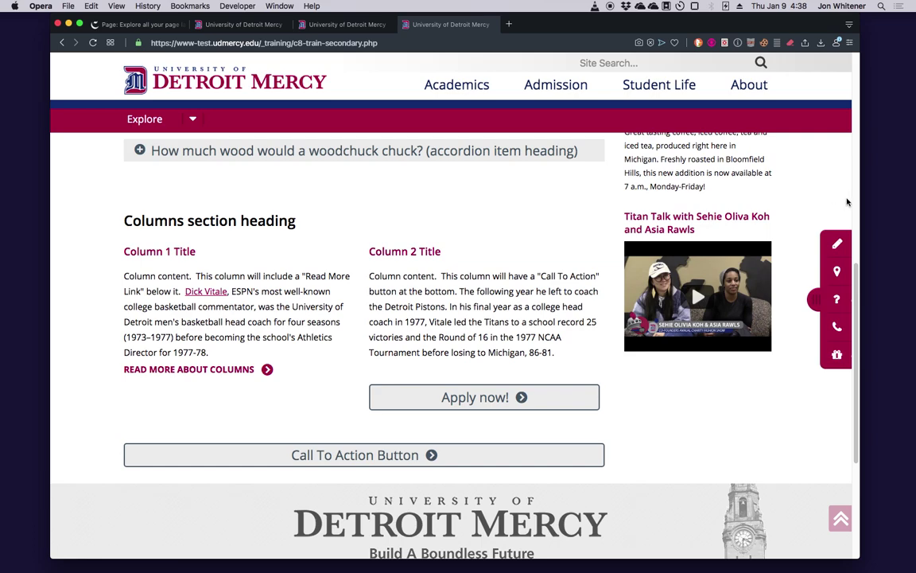
Step: Narrow the browser window slightly and review how the main sections and secondary content are laid out on the example page
left_click_drag(859, 206, 815, 81)
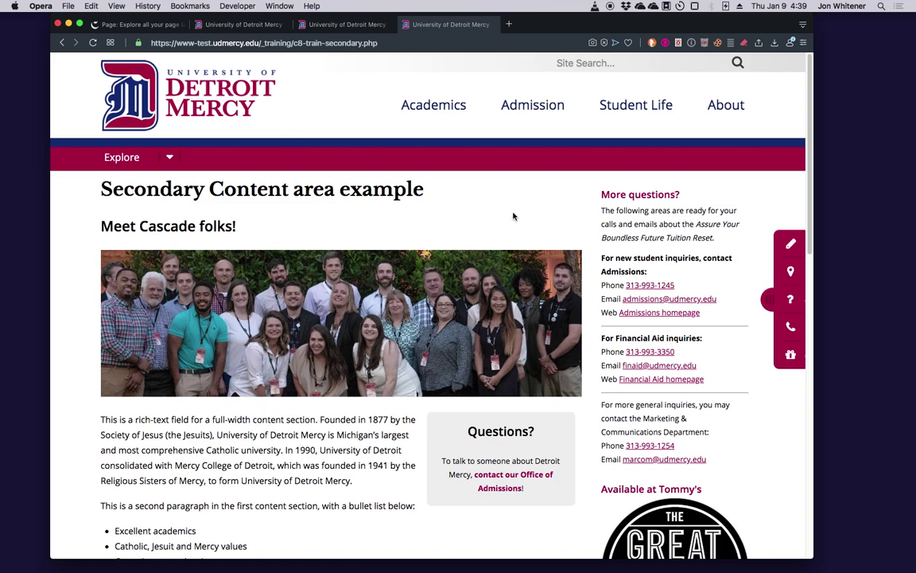
scroll(504, 229, "down", 5)
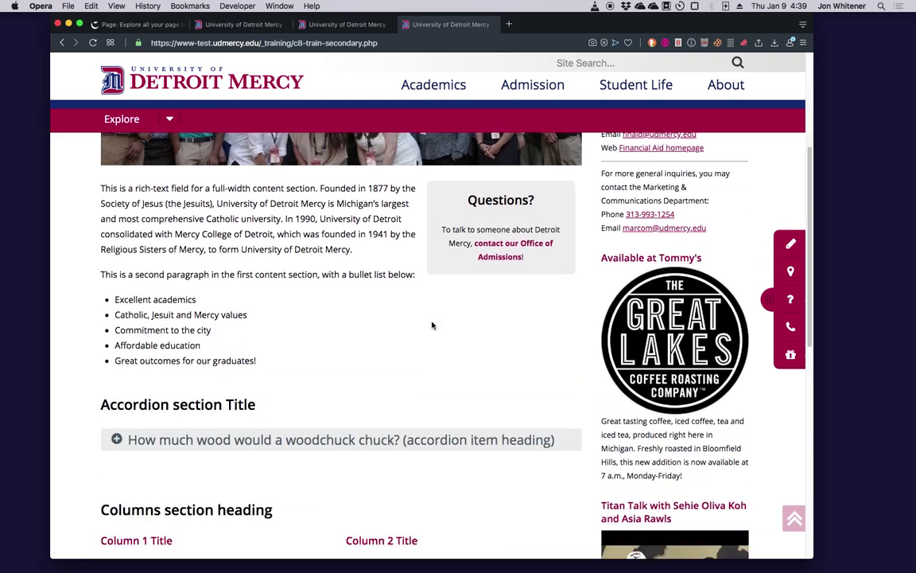
scroll(378, 342, "down", 6)
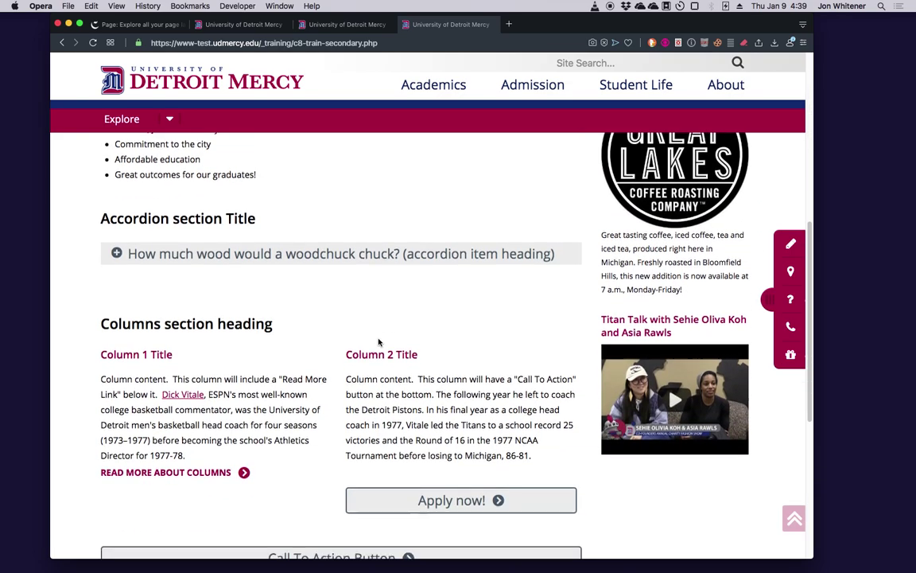
scroll(321, 348, "up", 7)
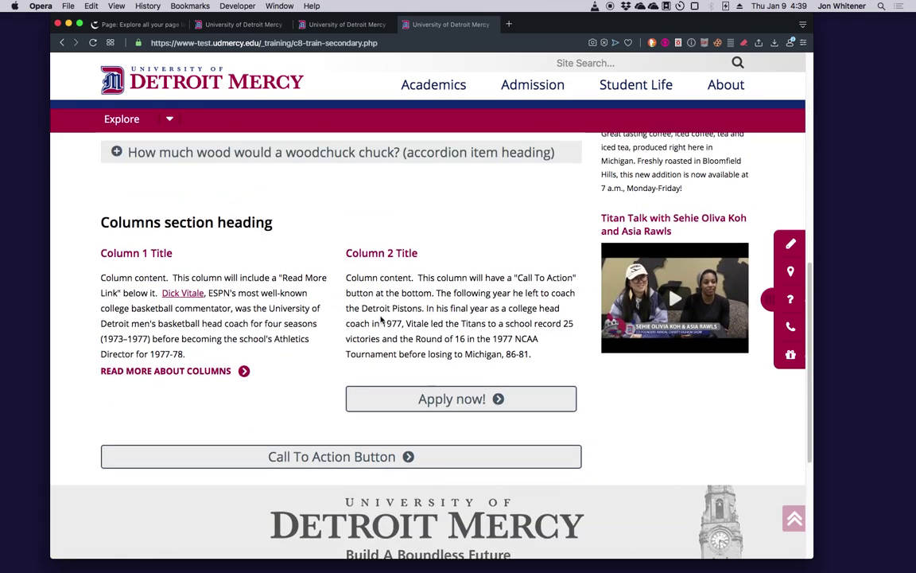
scroll(382, 334, "up", 5)
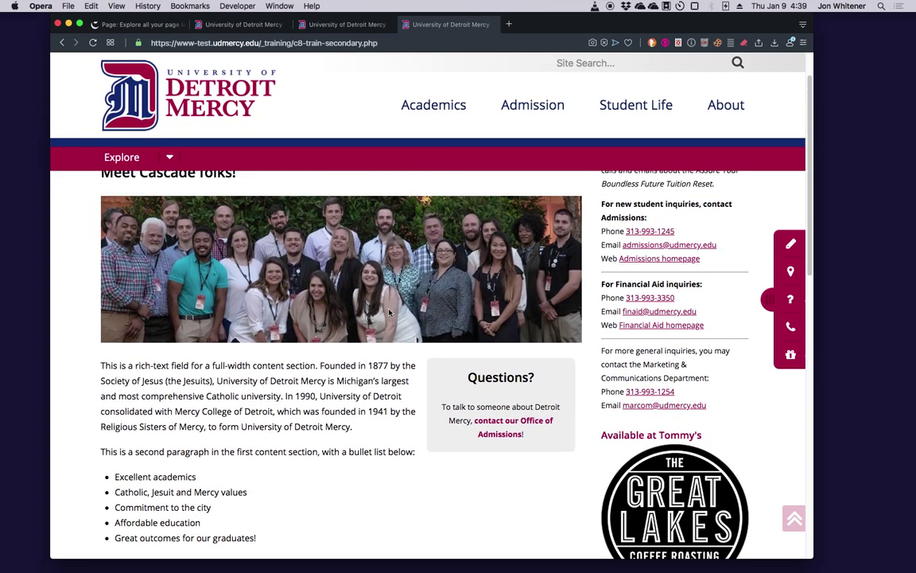